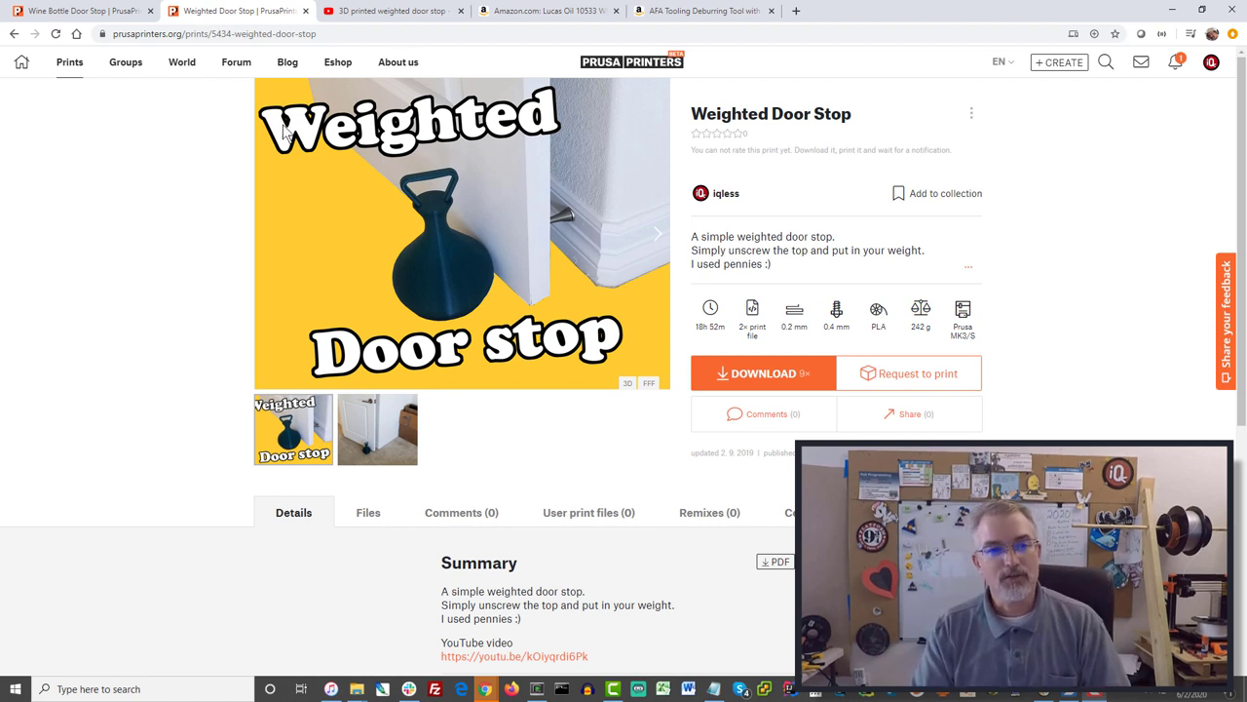
- Look over the weighted door stop video and print pages, and switch from the browser to Fusion 360
left_click(387, 11)
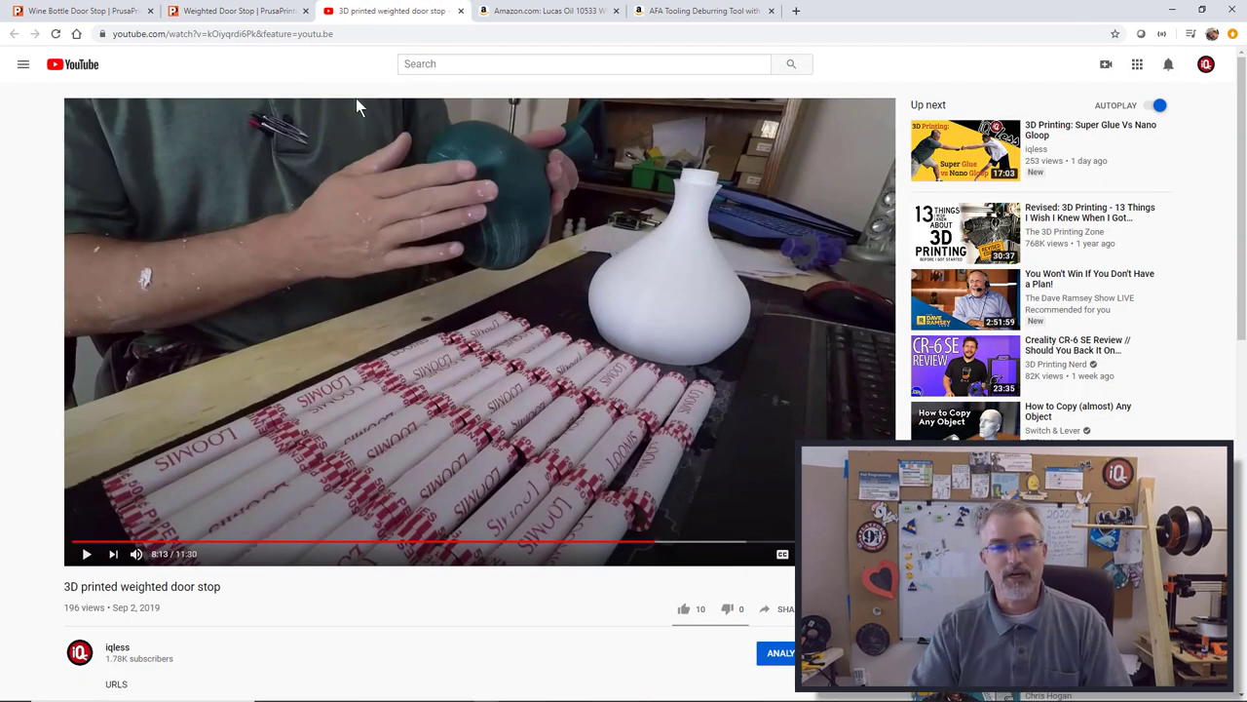
left_click(252, 14)
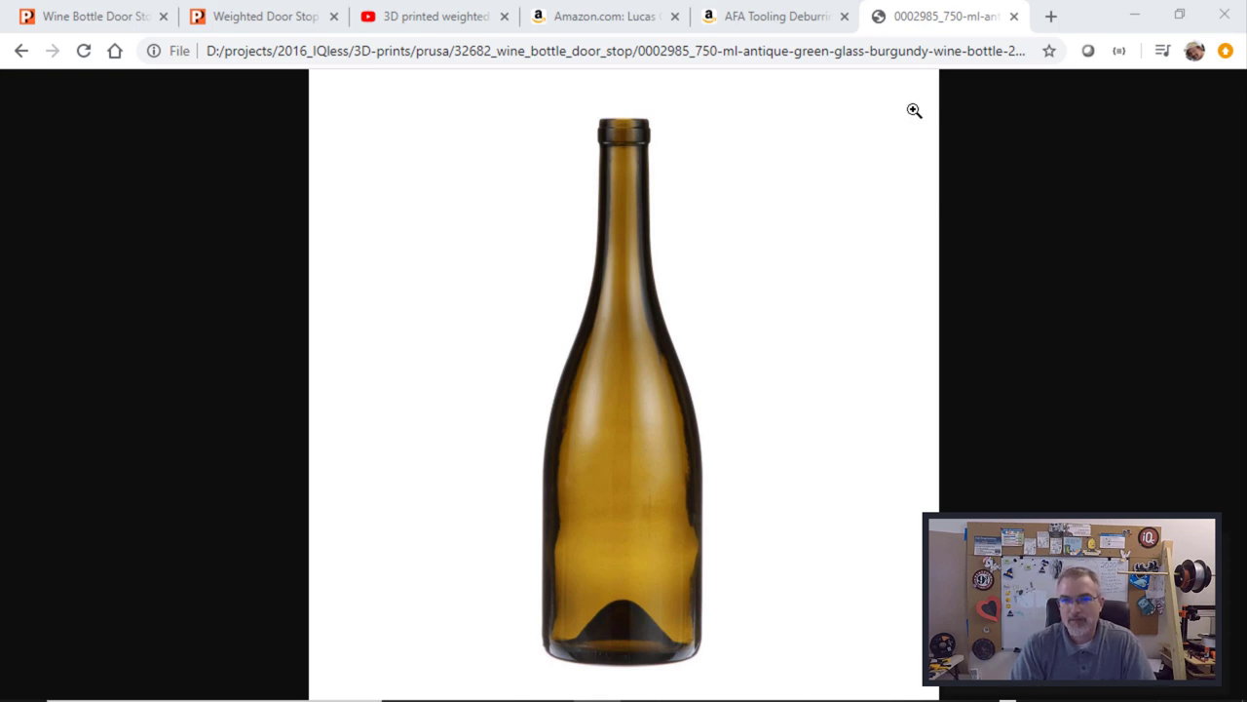
left_click(1133, 16)
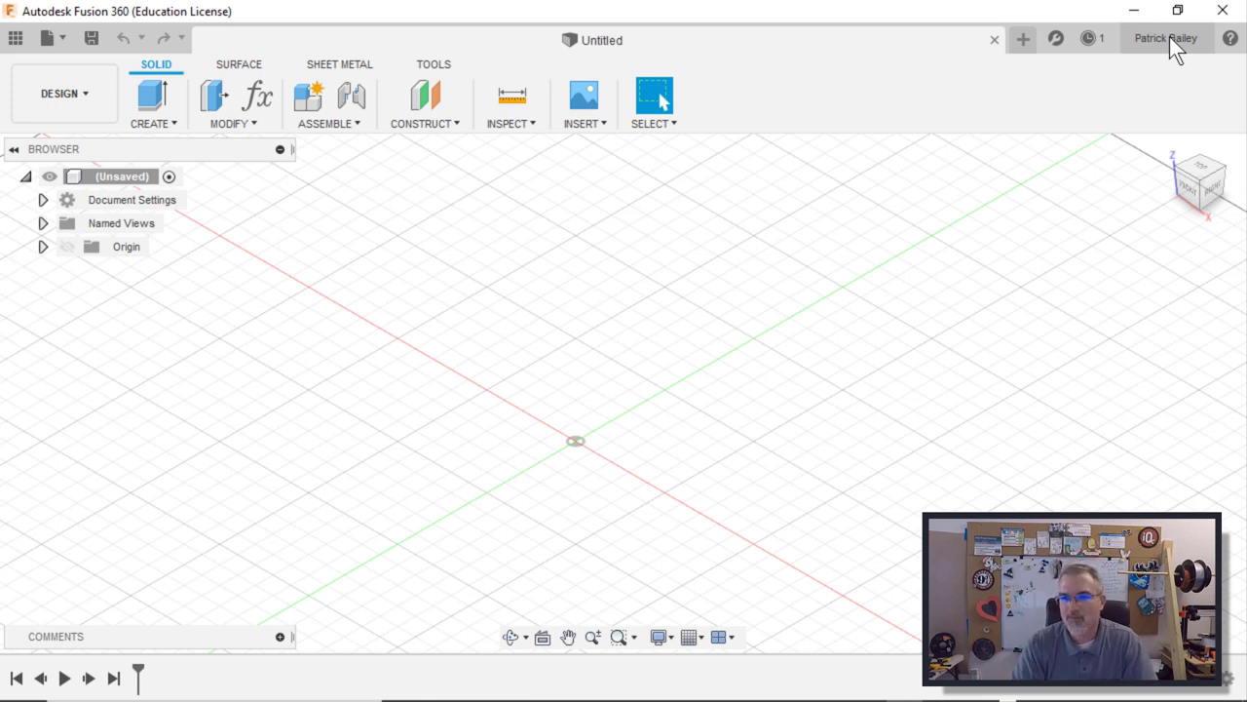
- Check the default modeling orientation in the general preferences, keeping it at Z up
left_click(1169, 36)
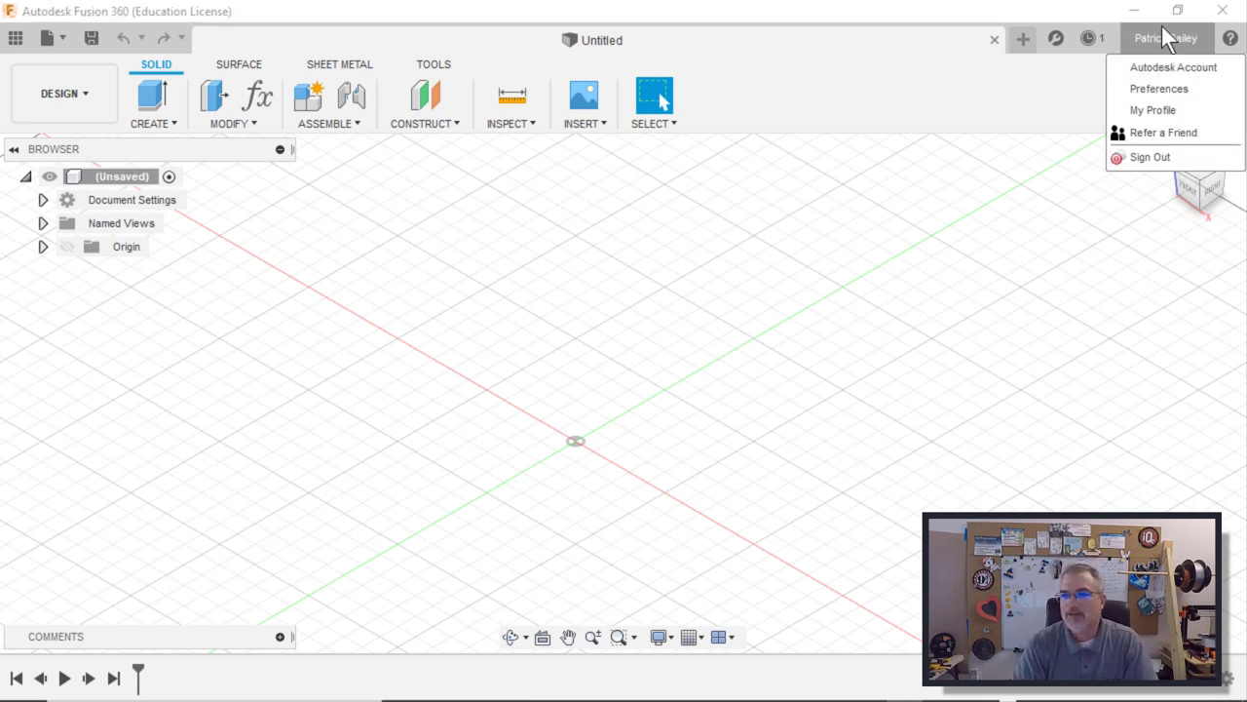
left_click(1164, 89)
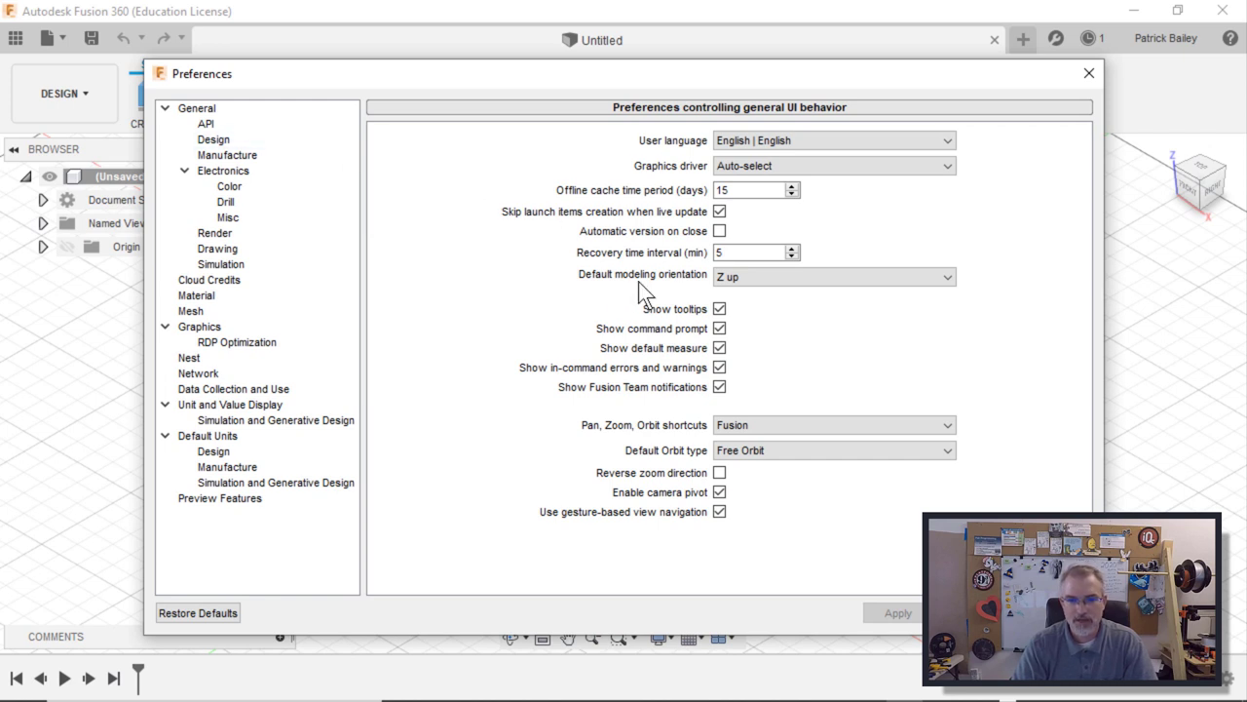
left_click(754, 279)
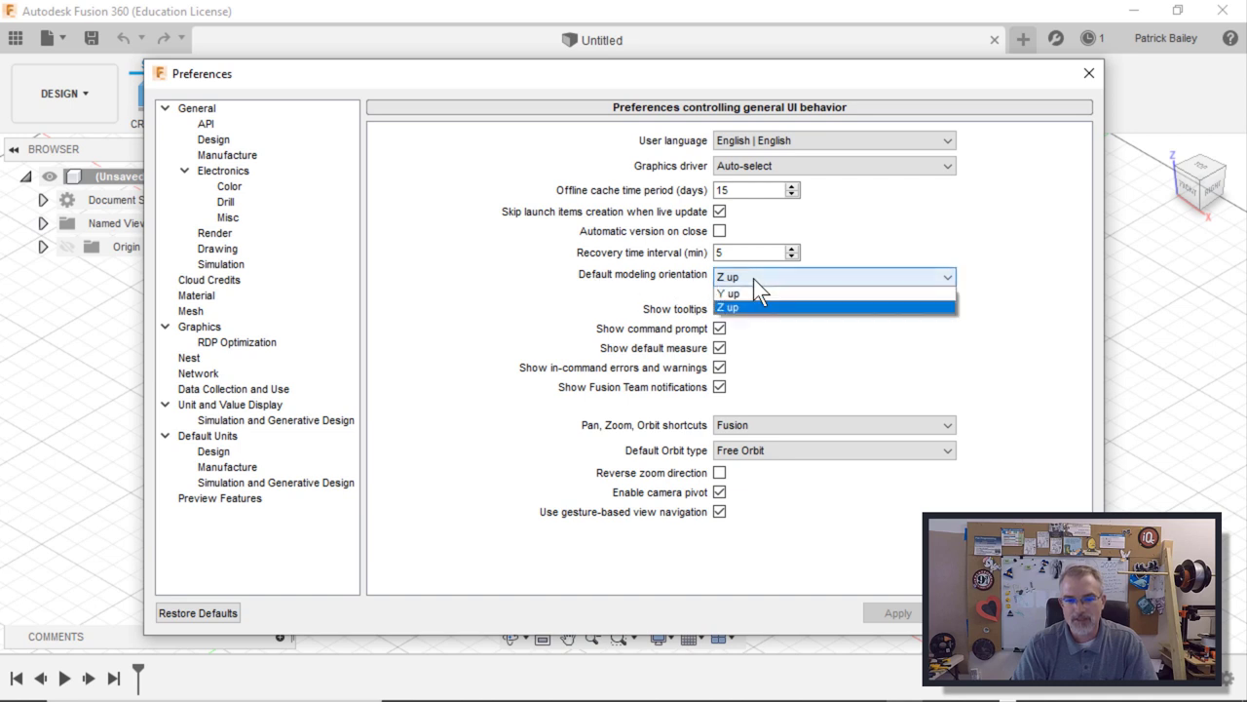
left_click(544, 293)
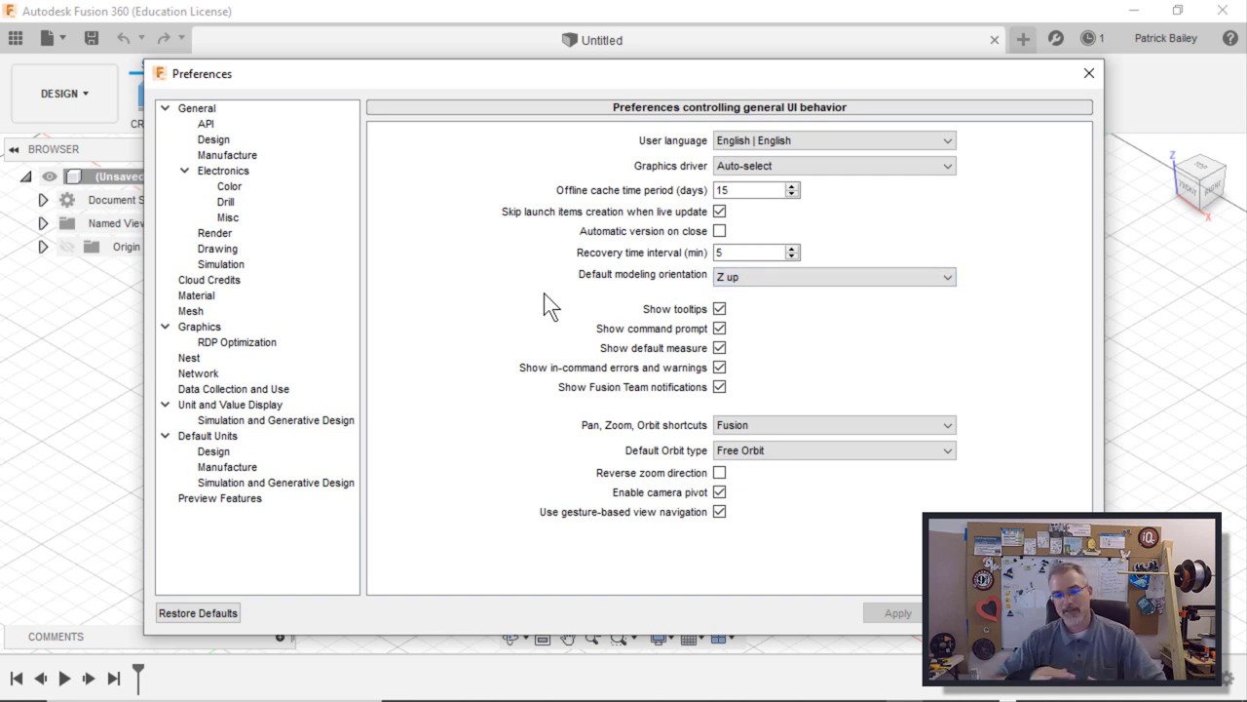
key("Return")
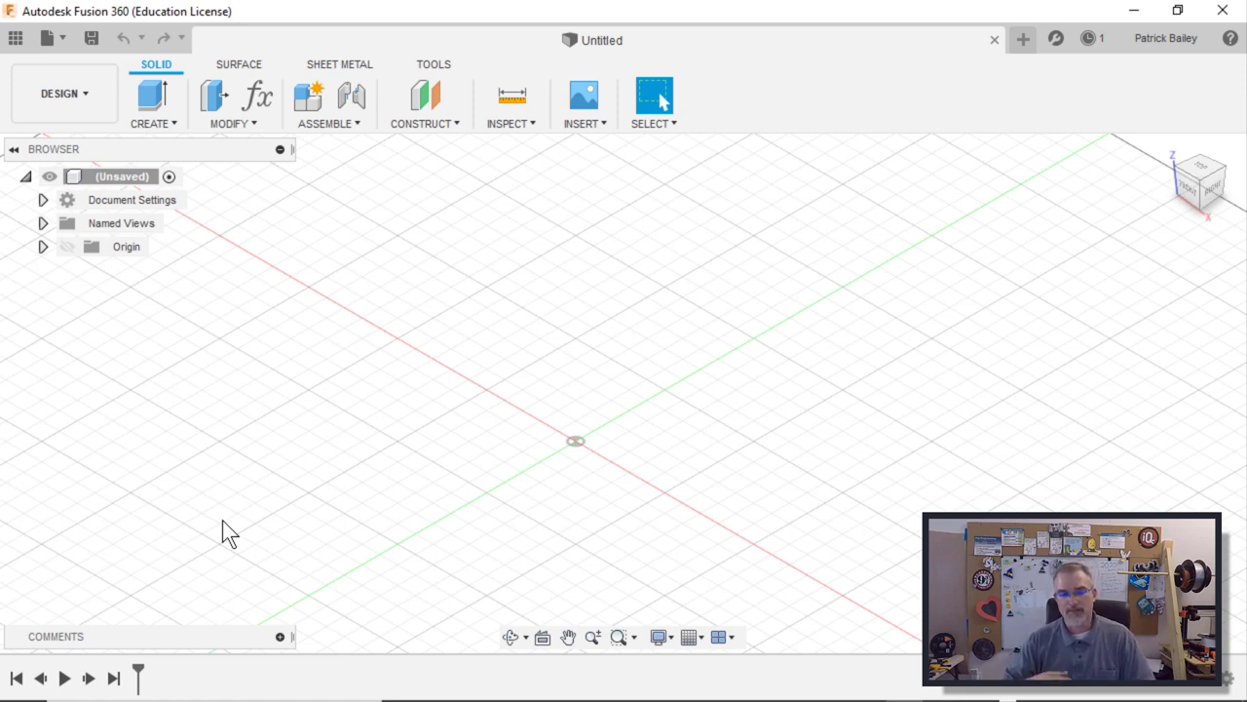
- Create a new component in the unsaved design and name it bottom_of_wine_bottle
right_click(106, 182)
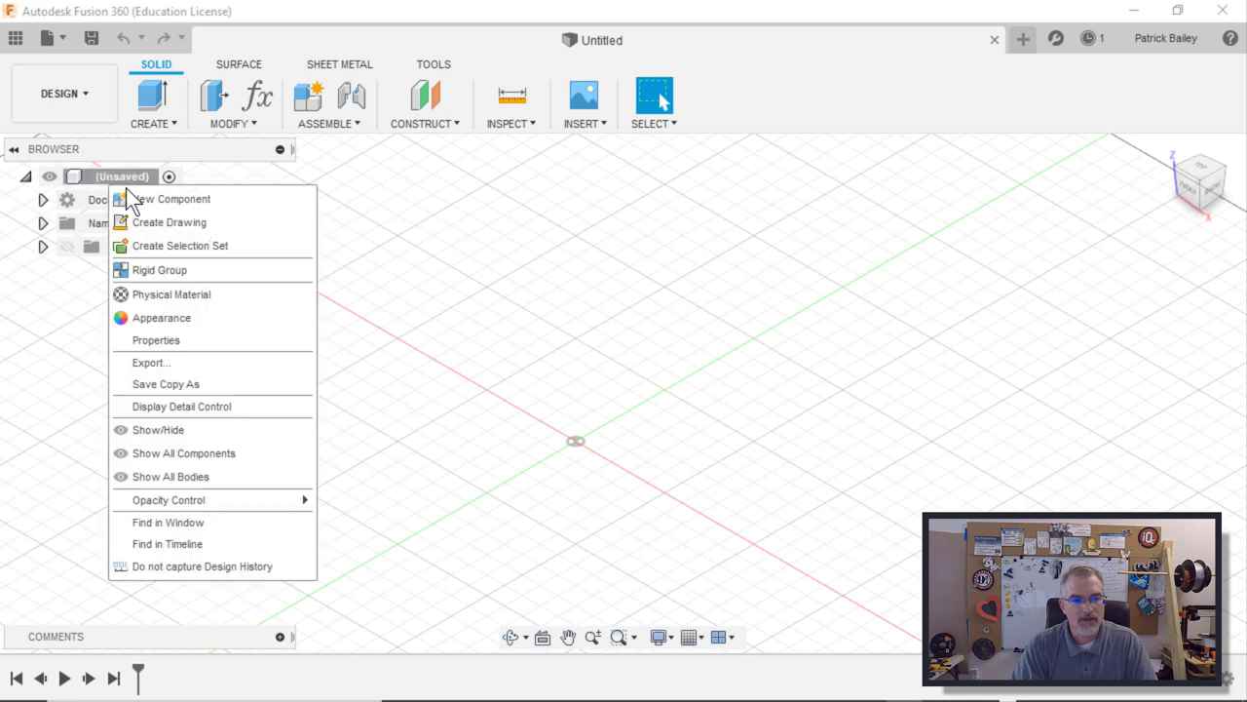
left_click(161, 199)
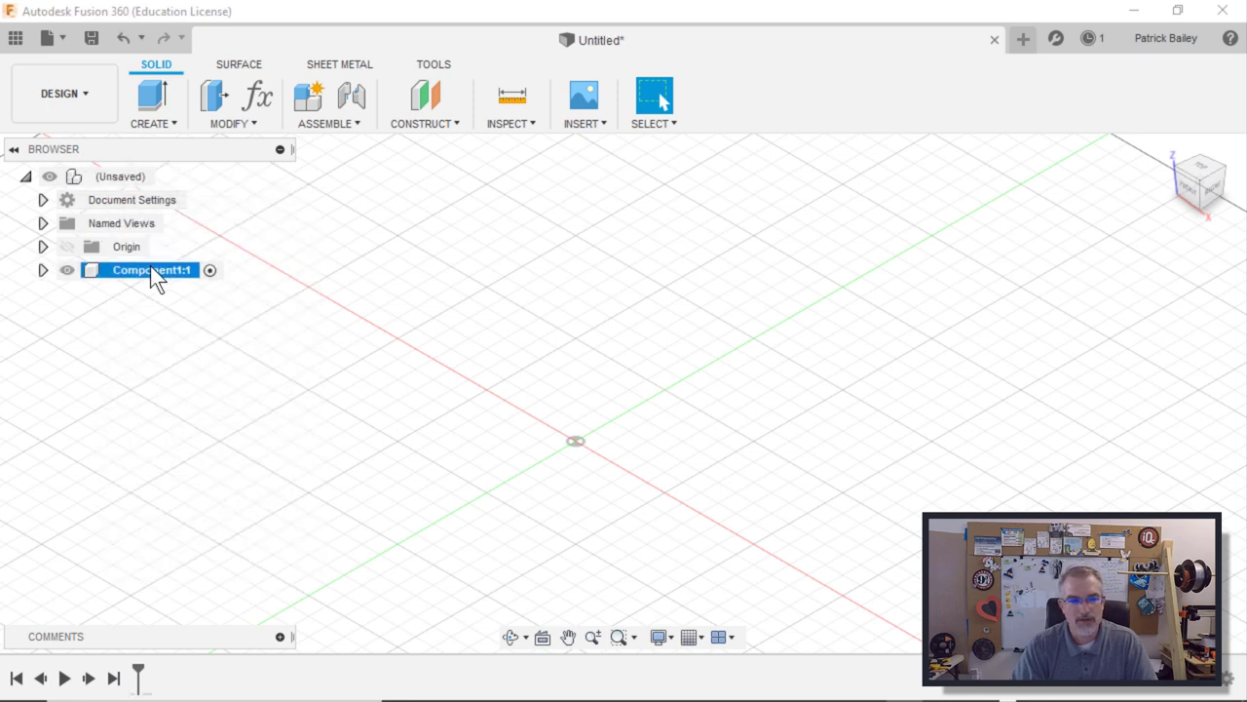
double_click(149, 268)
type("bott")
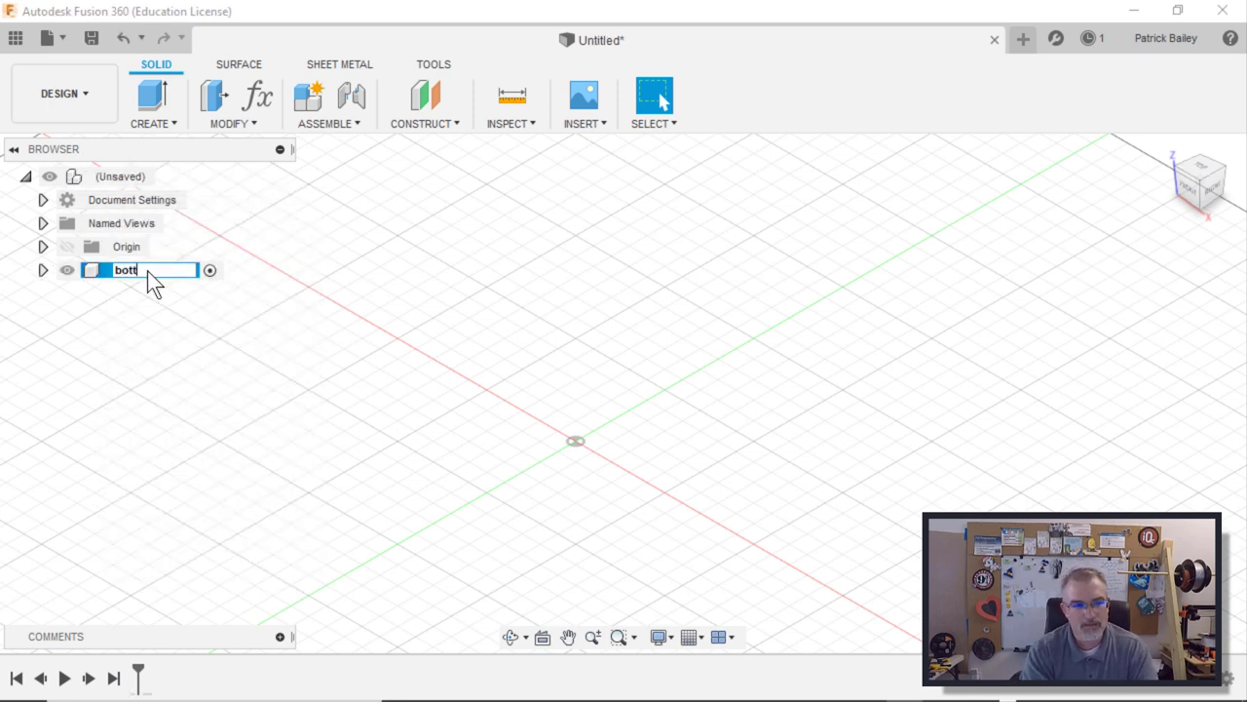
type("om ")
type("of_wine_bottle")
key("Return")
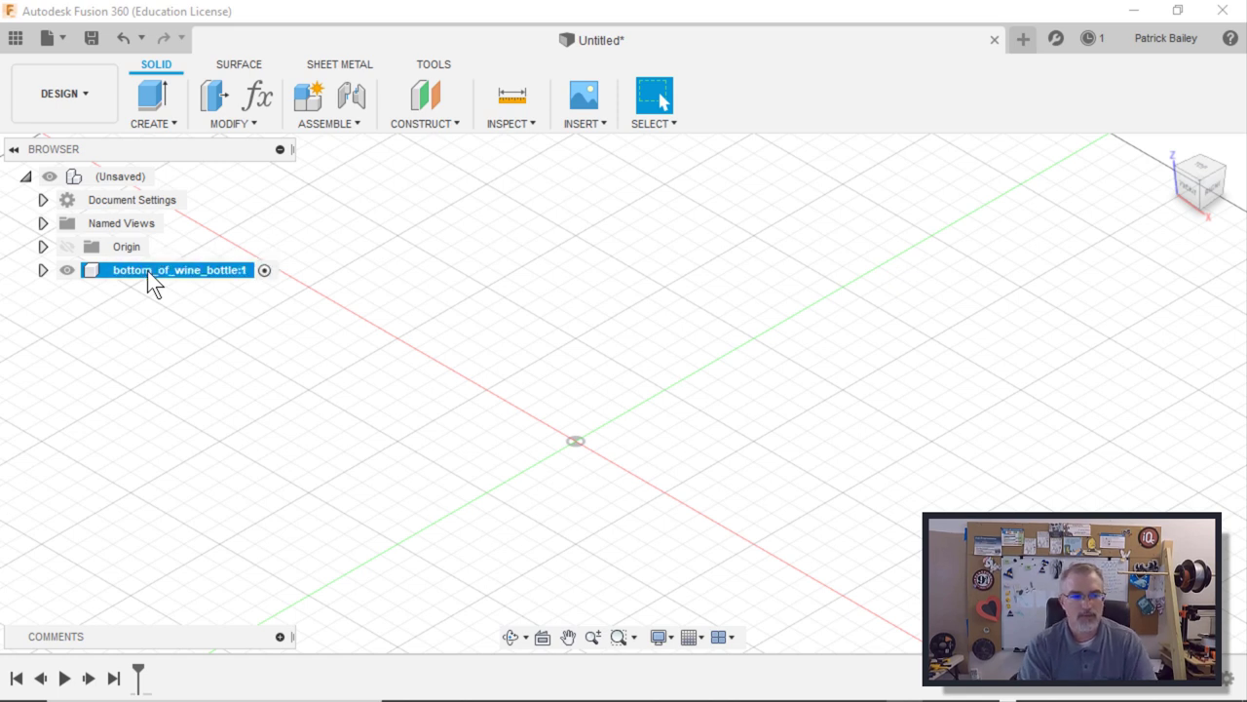
- Show the component's origin planes and start a sketch on the front XZ plane, viewed from the front
left_click(43, 270)
left_click(86, 294)
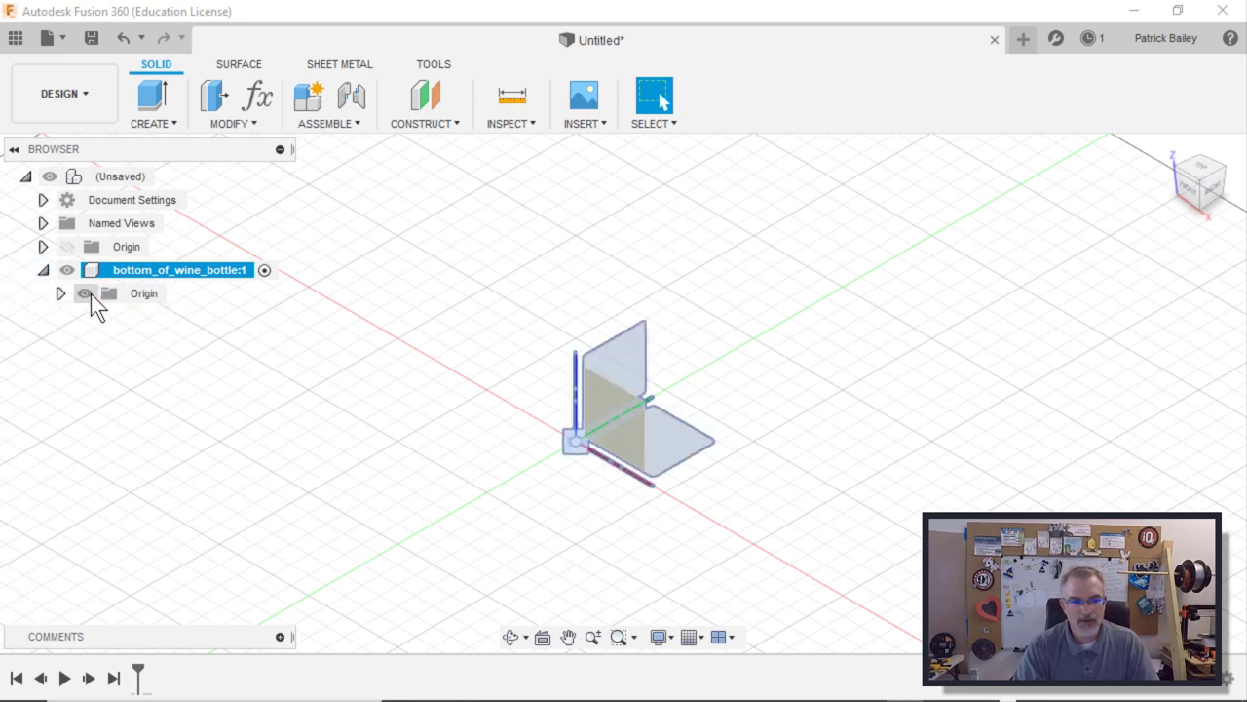
left_click(737, 596)
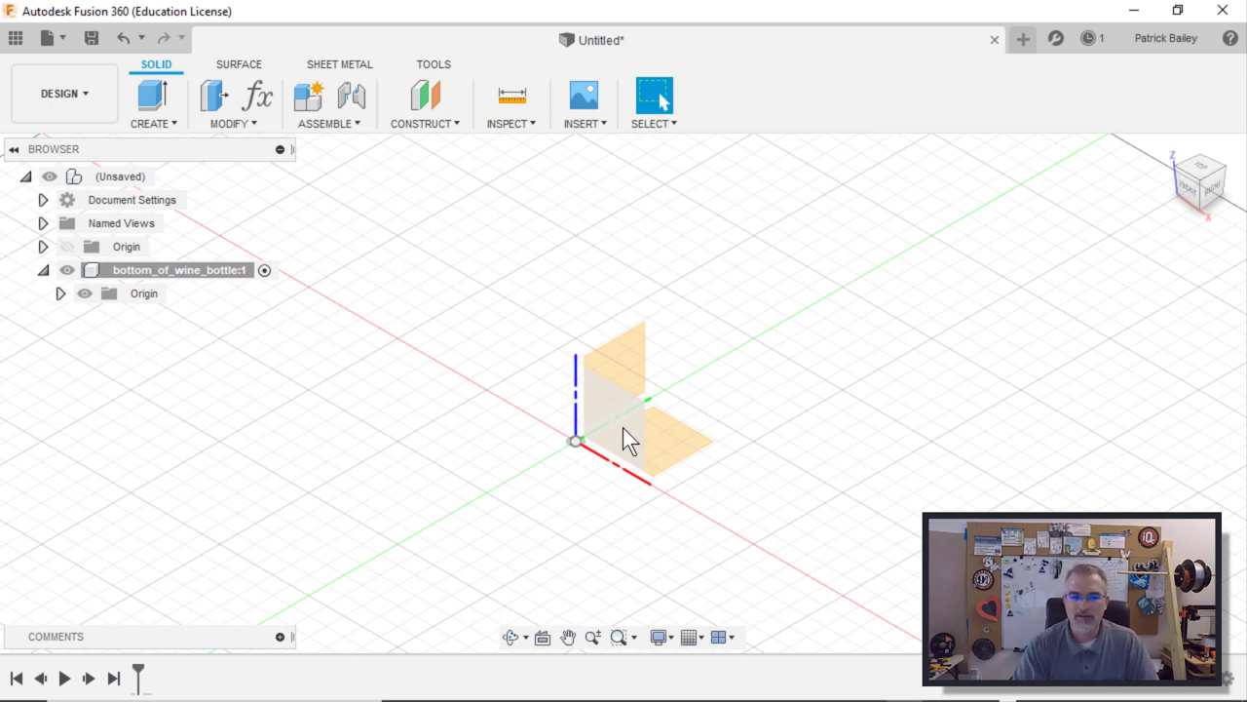
right_click(622, 429)
left_click(609, 531)
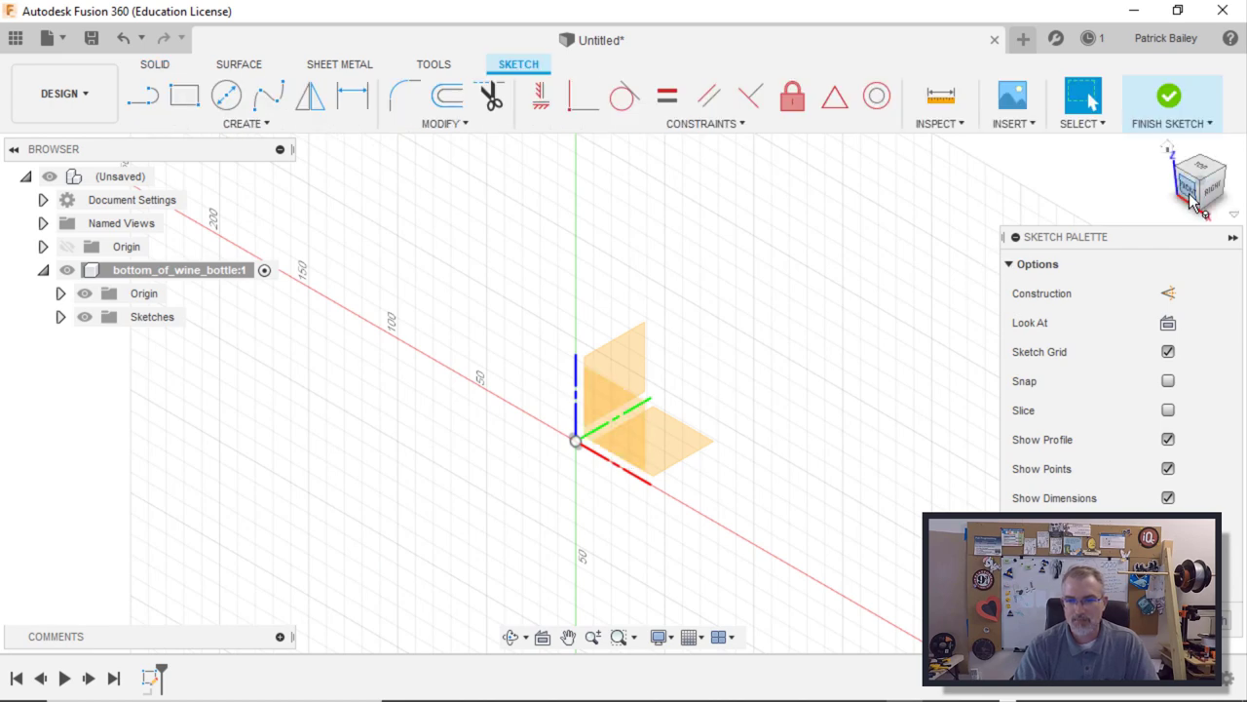
mouse_move(617, 466)
middle_mouse_down()
mouse_move(518, 580)
mouse_move(494, 558)
middle_mouse_up()
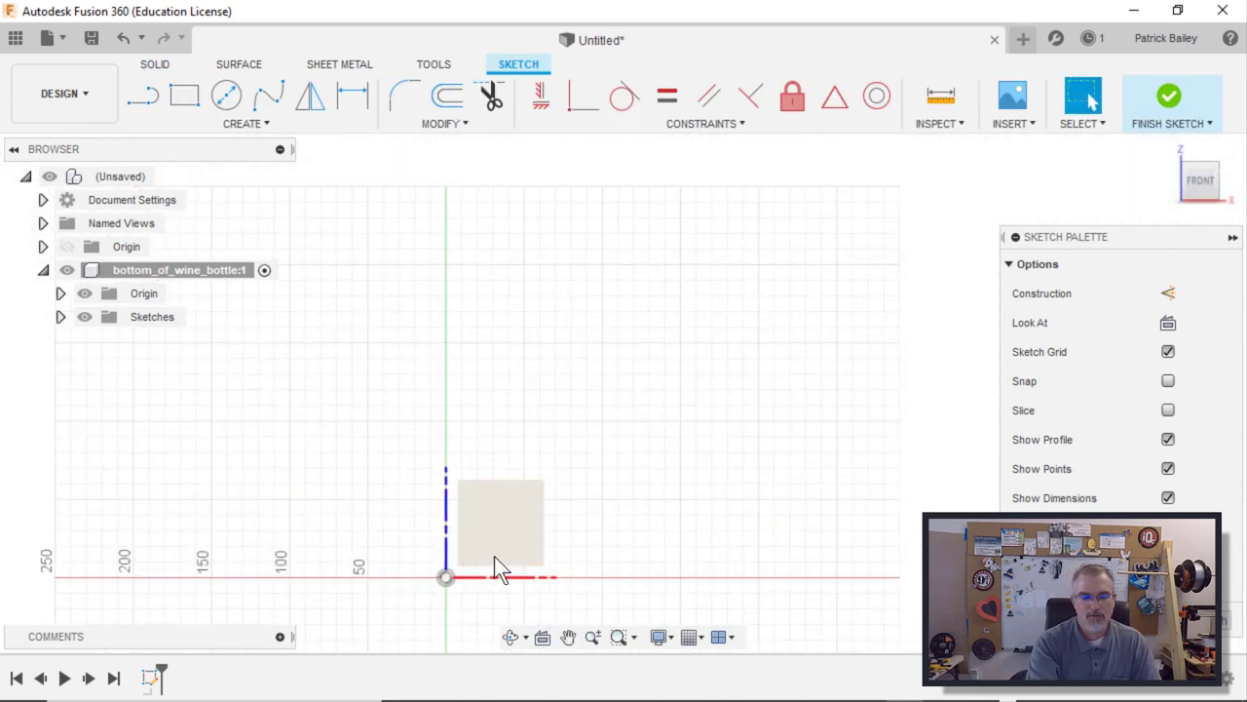
- Draw a 150 by 150 mm two-point rectangle up and to the right from the origin and finish the sketch
key("s")
left_click_drag(584, 404, 646, 358)
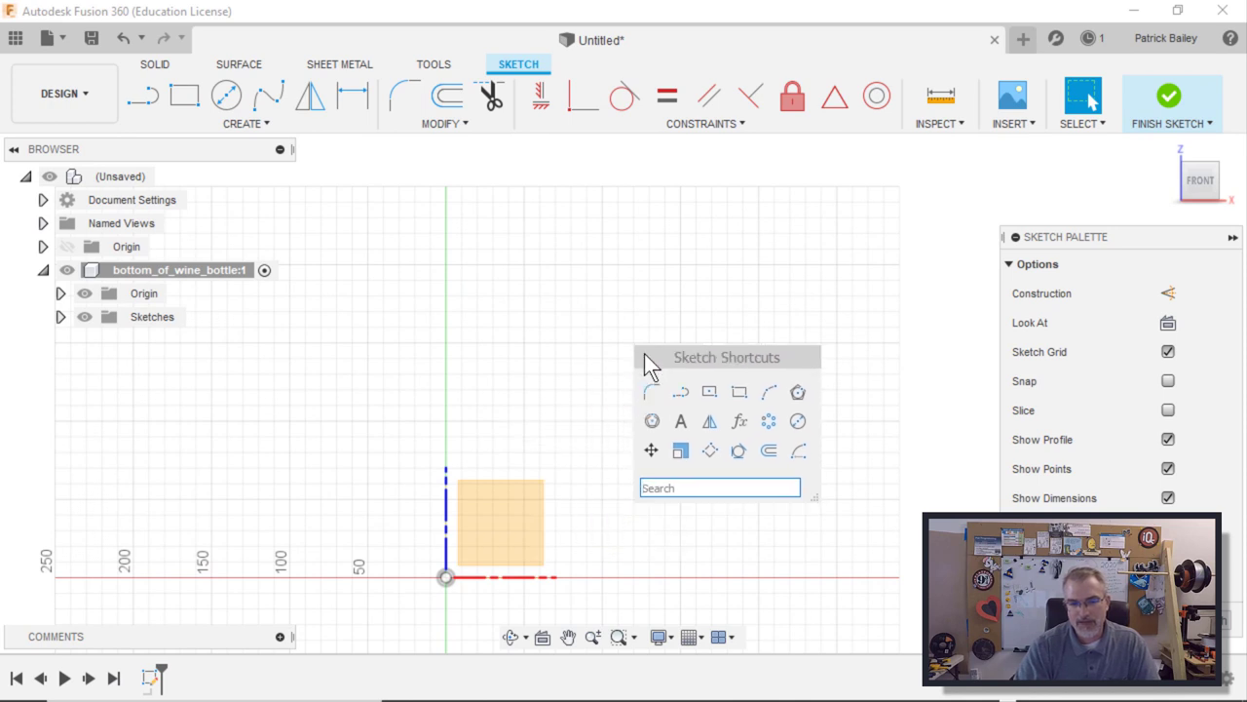
left_click(740, 390)
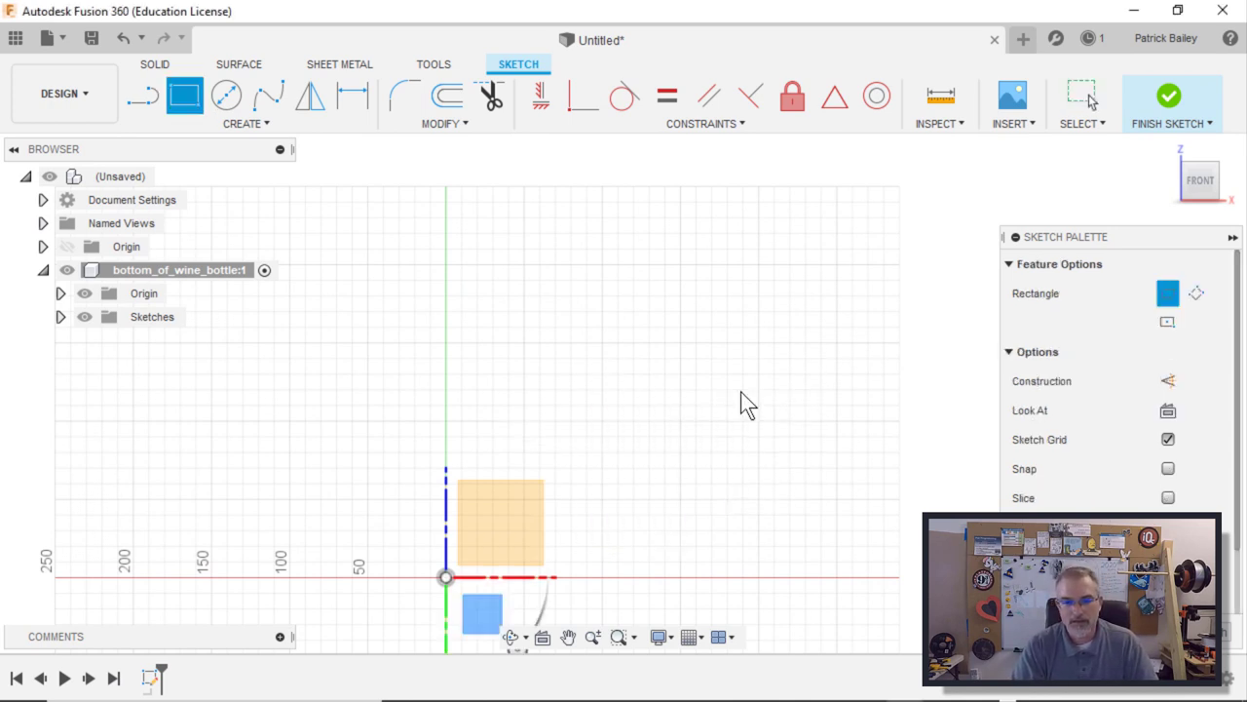
left_click(446, 578)
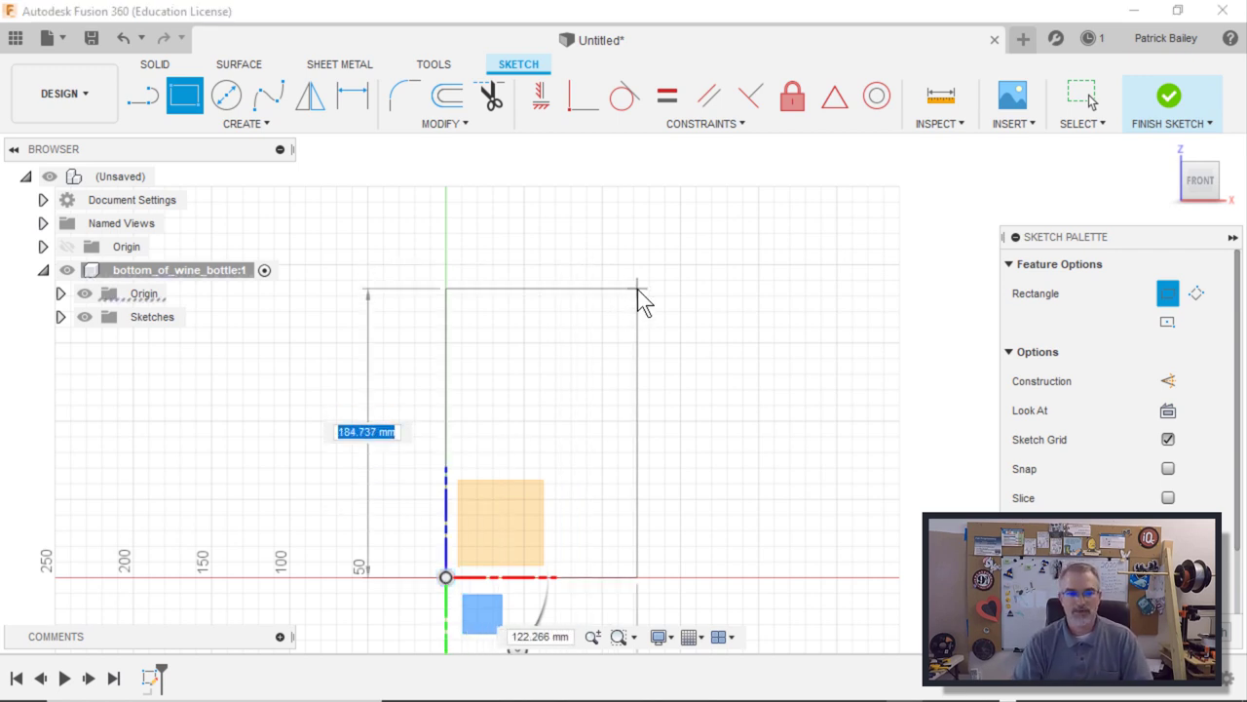
type("150")
key("Tab")
type("150")
key("Return")
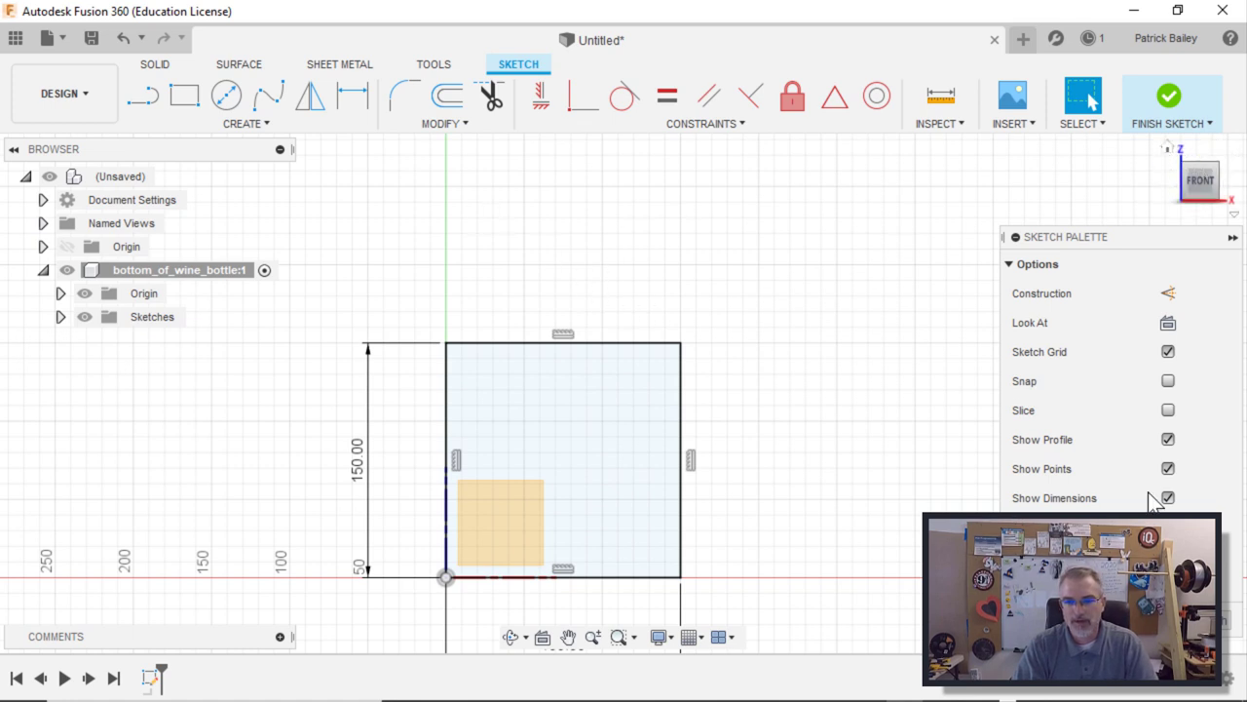
left_click(1169, 96)
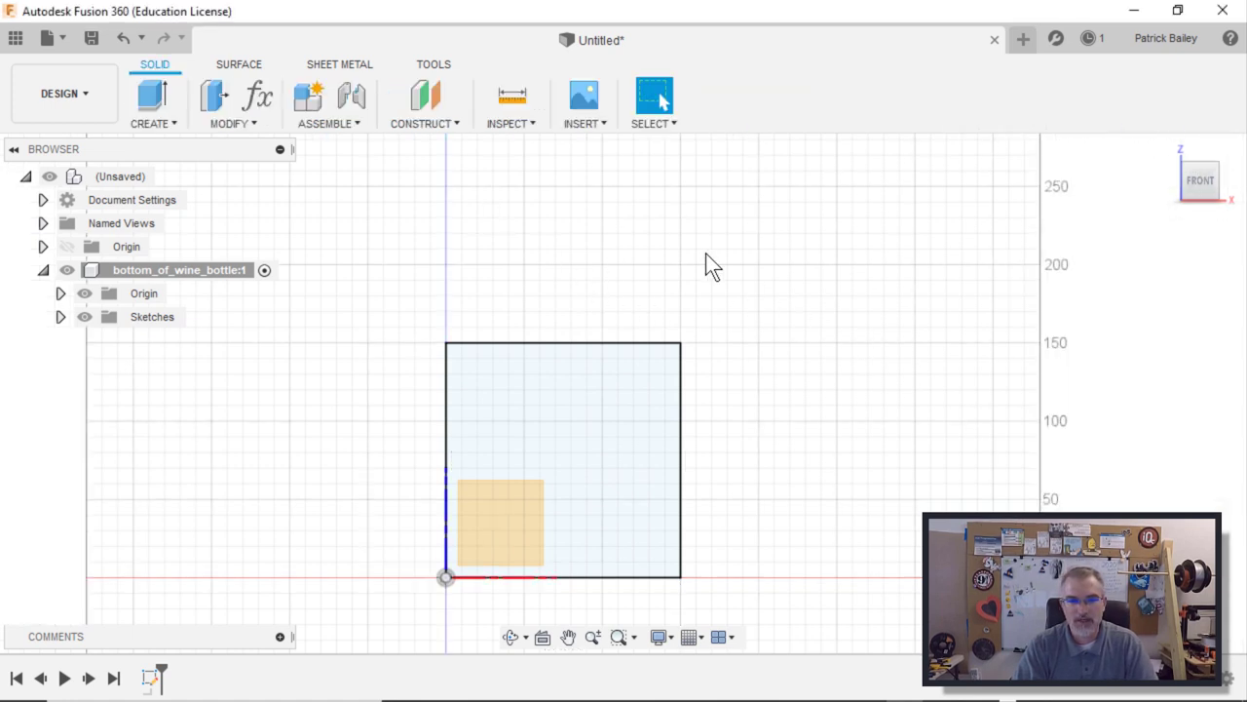
- Insert the burgundy wine bottle image from the computer's 32682_wine_bottle_door_stop folder as a canvas on the square sketch profile
left_click(577, 127)
left_click(592, 192)
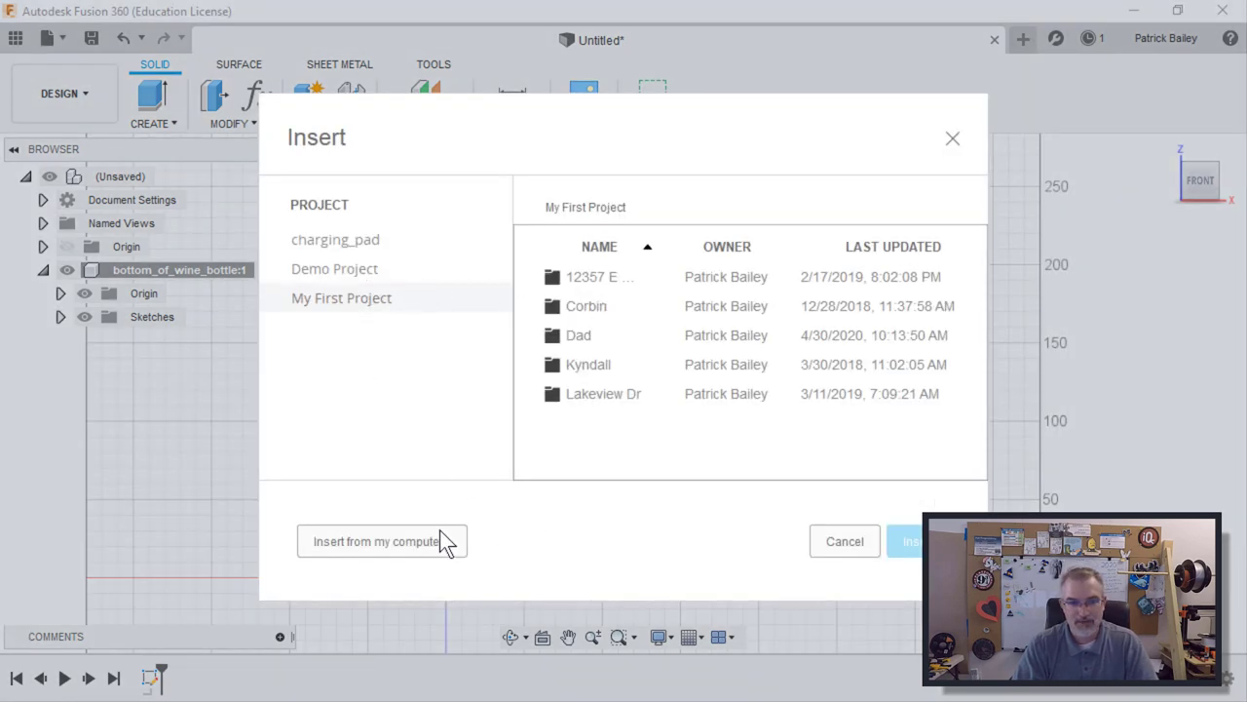
left_click(429, 538)
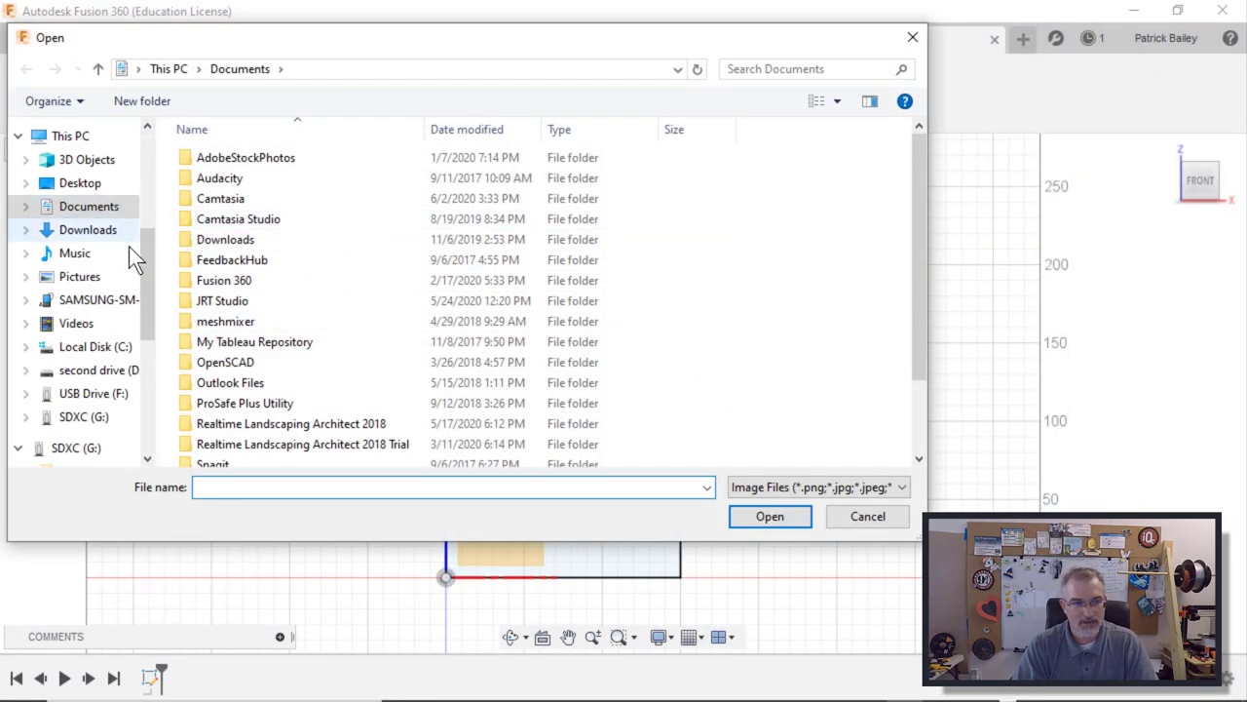
scroll(145, 309, "down", 5)
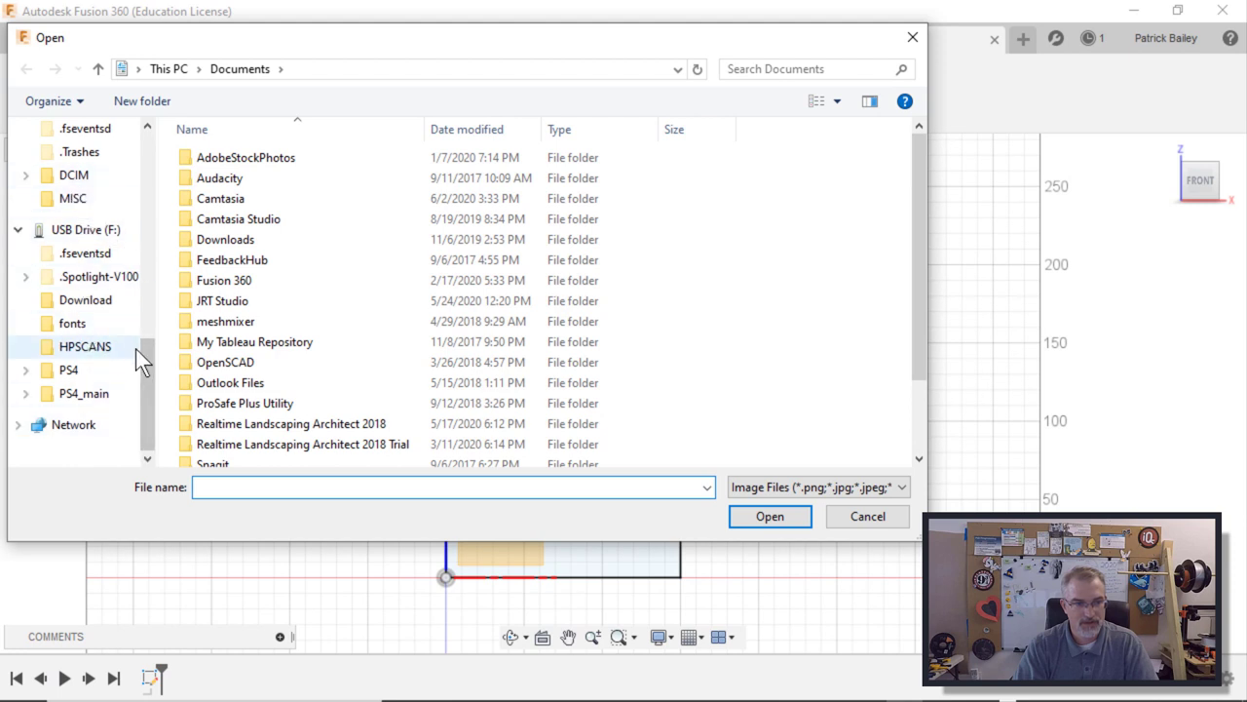
left_click_drag(141, 362, 151, 180)
left_click(83, 245)
scroll(264, 384, "down", 1)
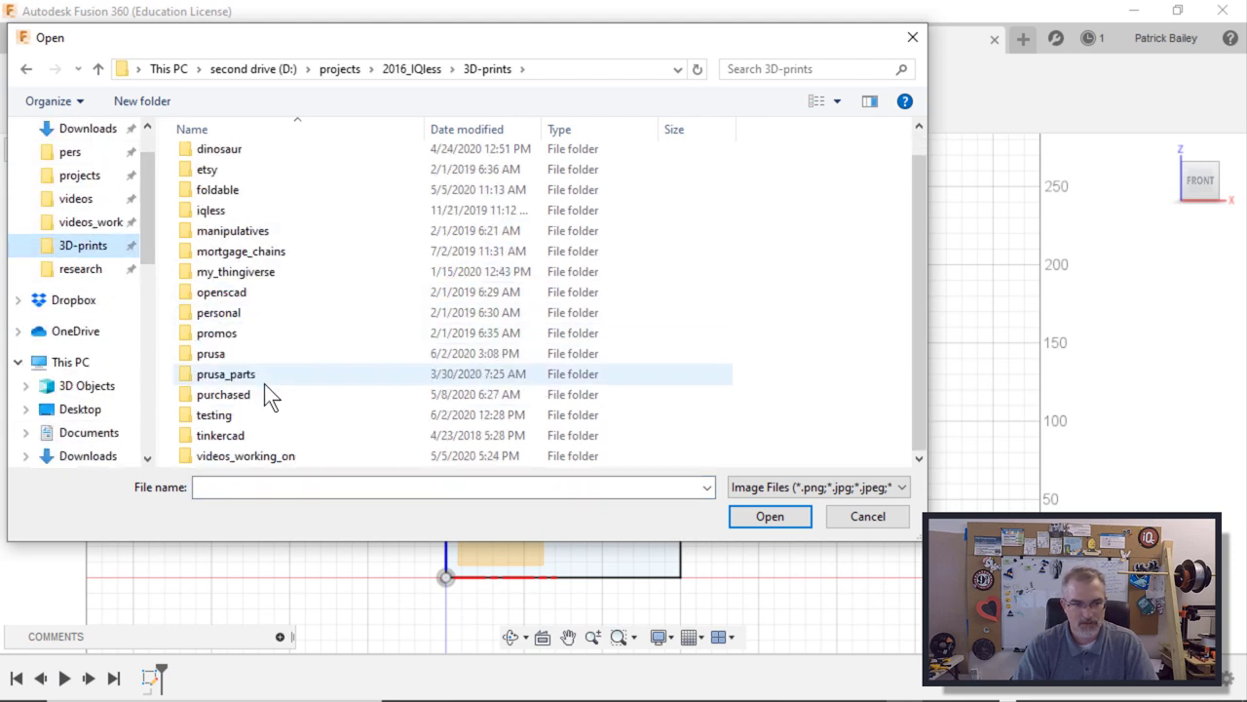
double_click(223, 353)
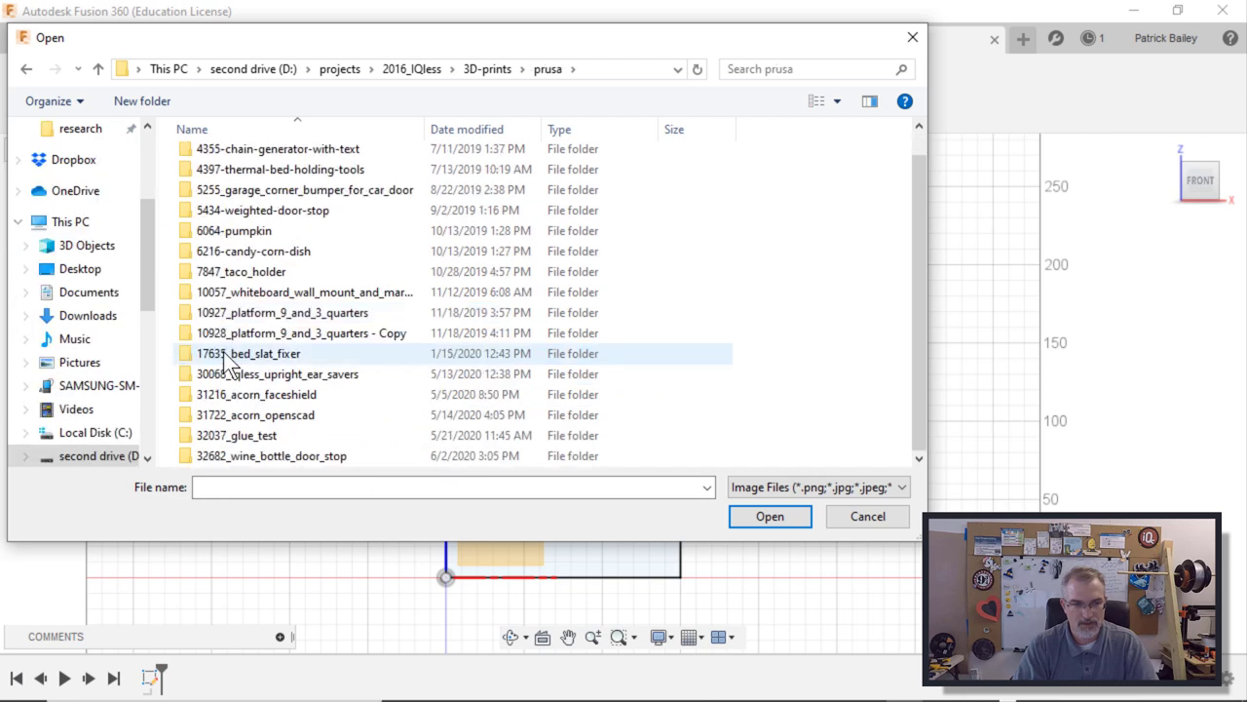
double_click(259, 456)
left_click(544, 185)
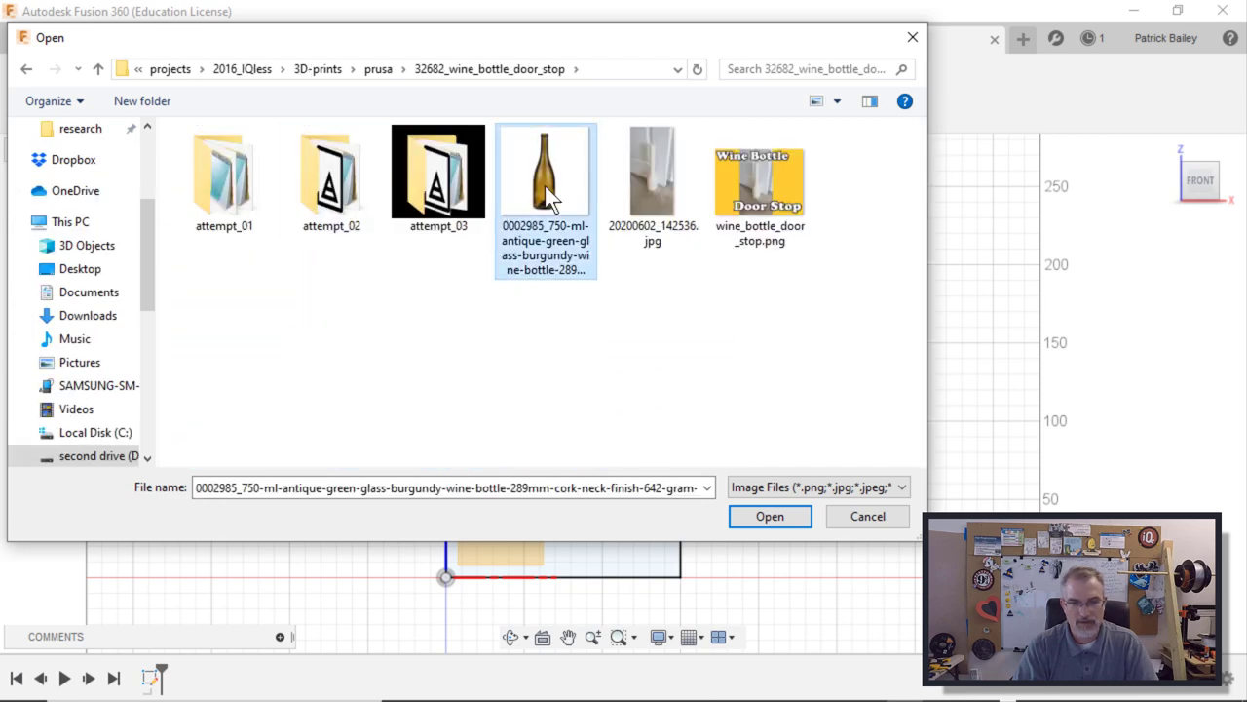
left_click(770, 517)
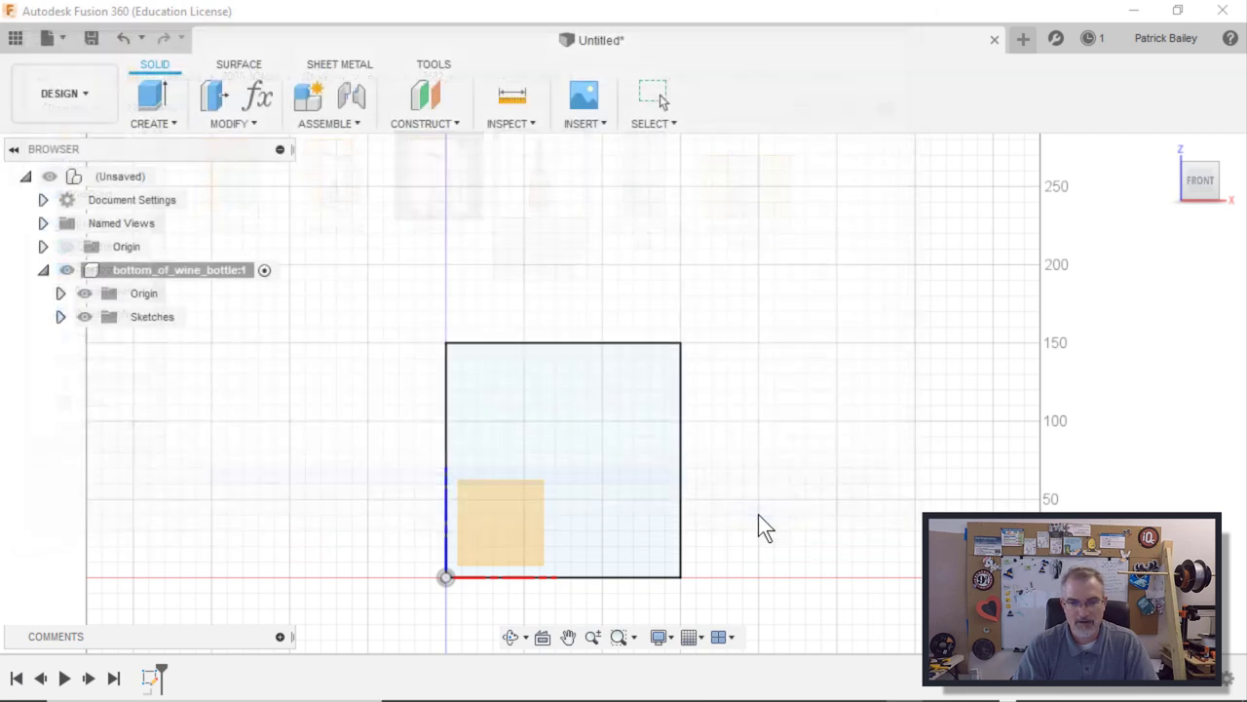
left_click(590, 419)
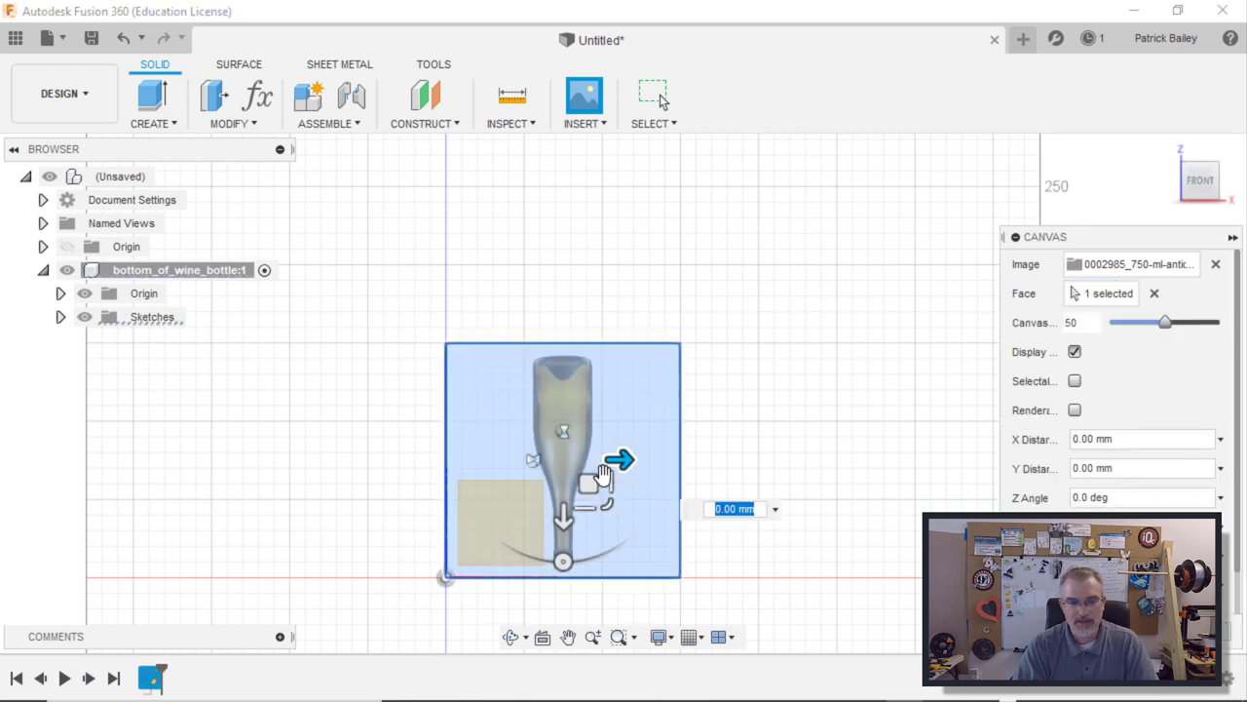
- Turn the bottle canvas upright, enlarge it, and position it at X 72.136 mm and Y 94.846 mm with its base centred on the origin
left_click_drag(563, 560, 562, 357)
left_click_drag(517, 428, 429, 338)
scroll(468, 409, "down", 3)
scroll(429, 338, "down", 2)
middle_click_drag(429, 353, 429, 398)
scroll(389, 416, "up", 2)
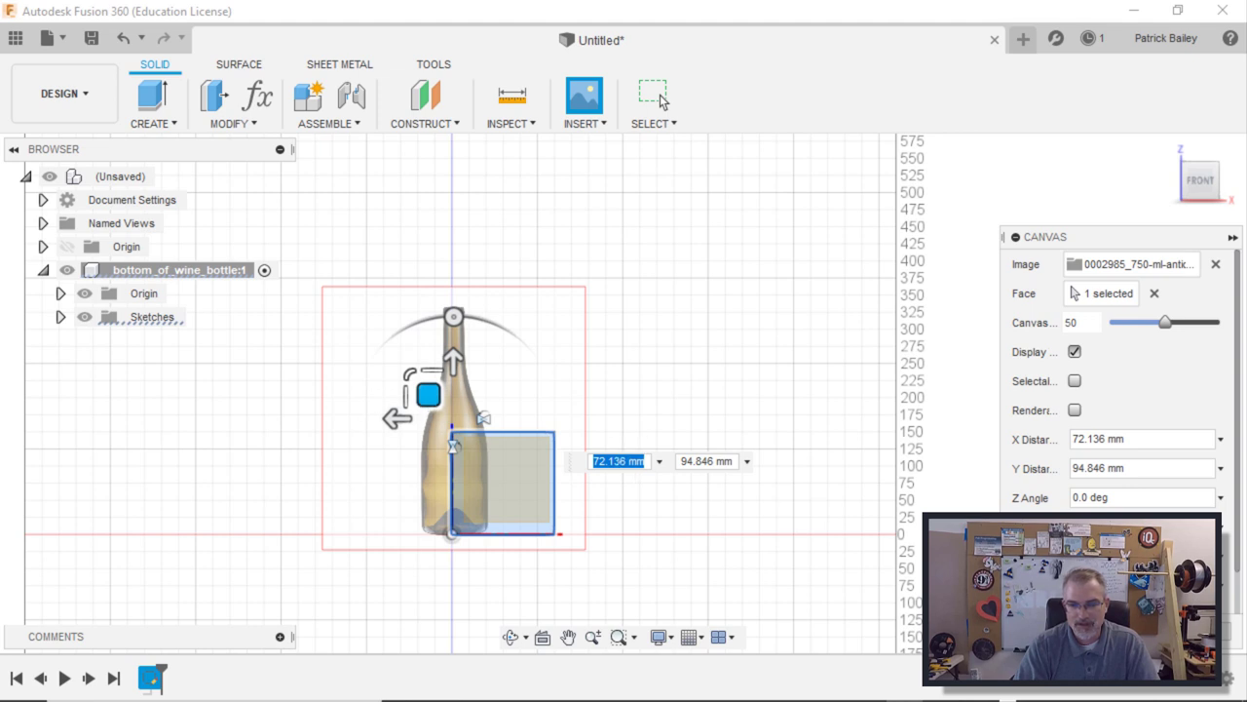
key("Return")
scroll(461, 418, "up", 3)
middle_click_drag(480, 435, 564, 399)
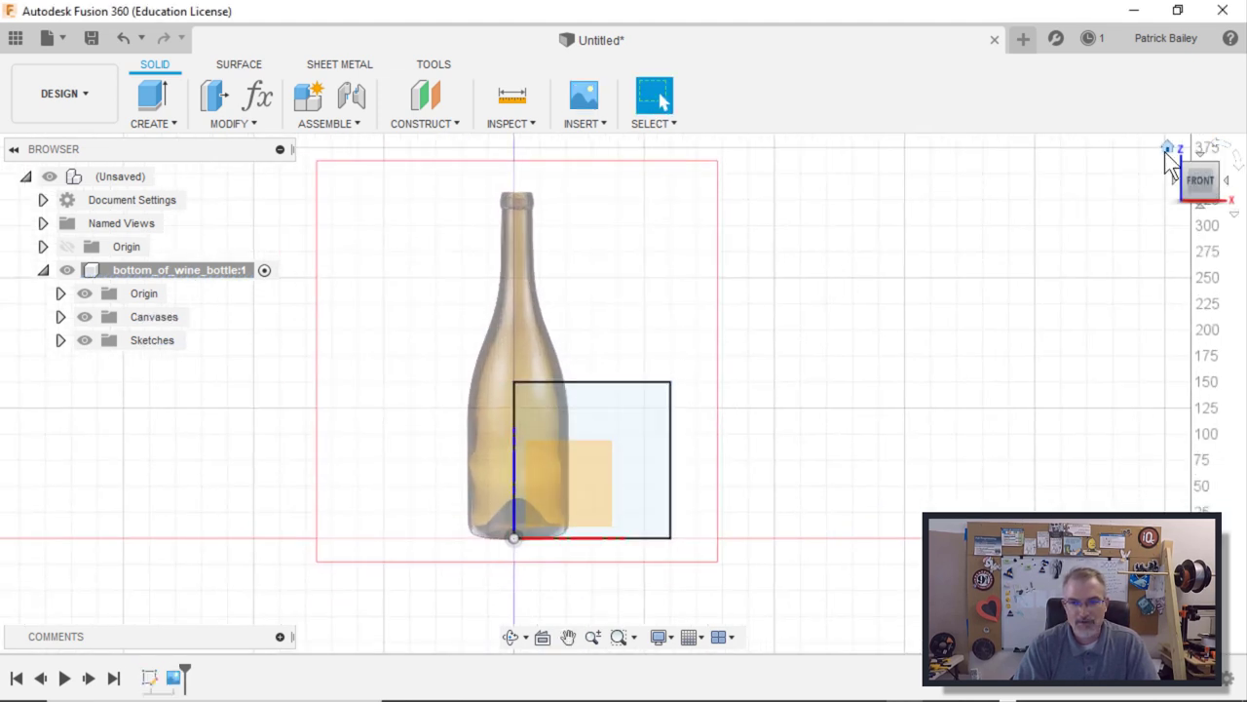
- Start a second sketch on the component's front XZ origin plane and view the bottle canvas from the front
left_click(1167, 150)
scroll(667, 485, "down", 5)
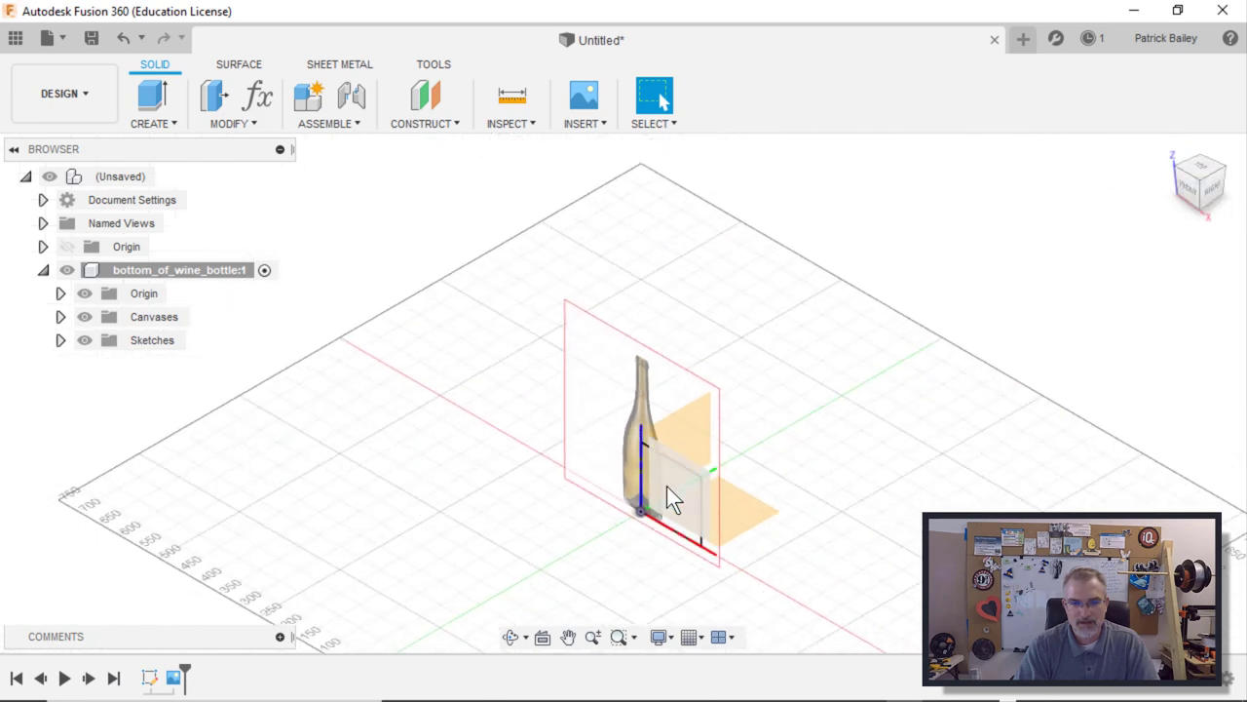
scroll(668, 487, "down", 2)
right_click(695, 465)
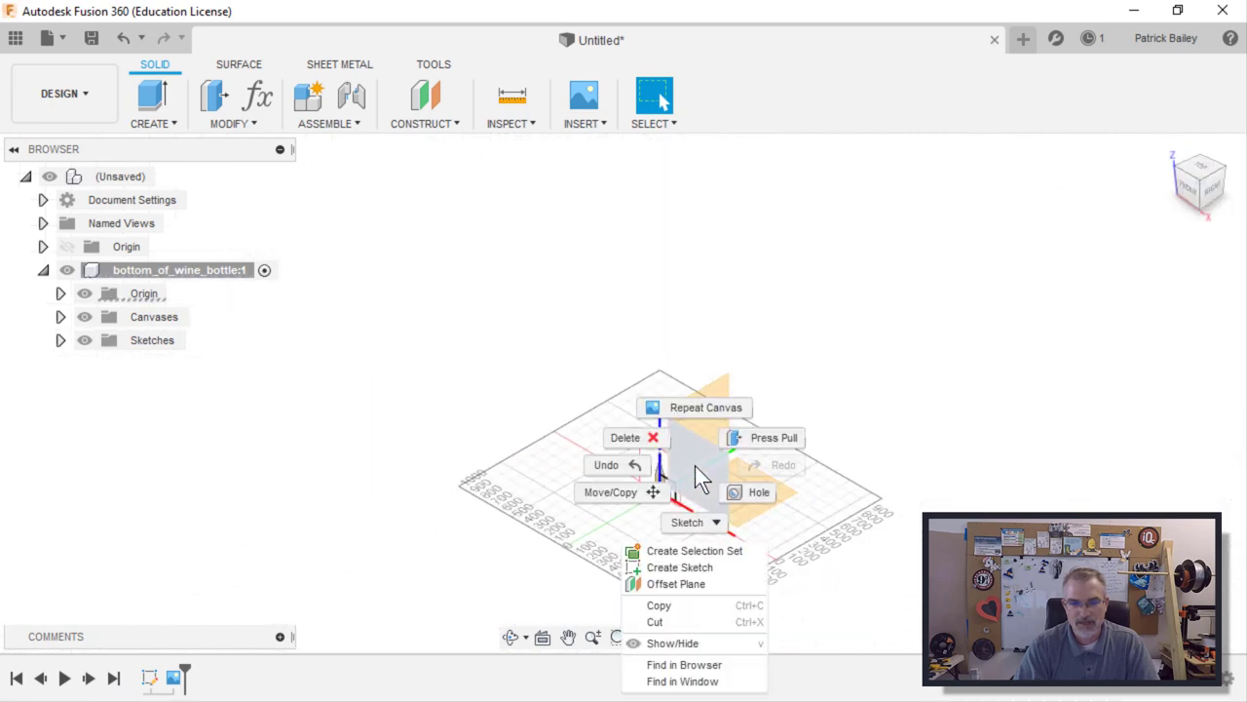
left_click(681, 569)
left_click(668, 492)
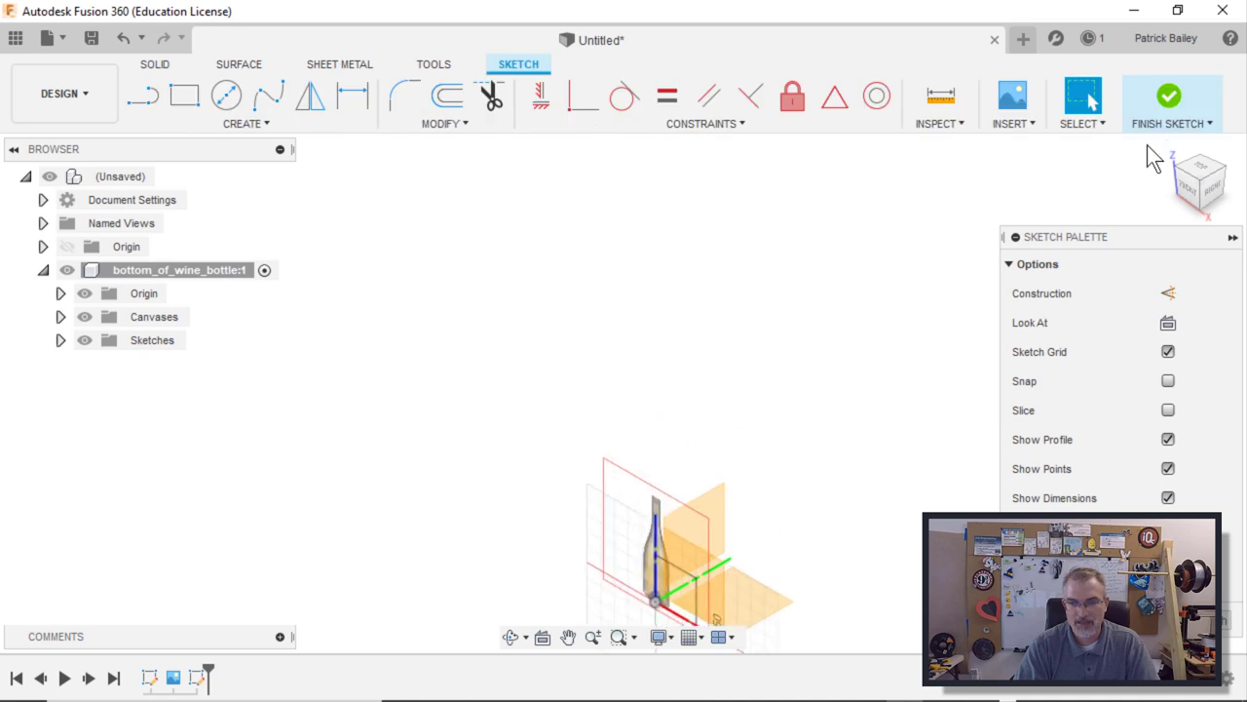
scroll(660, 313, "up", 4)
scroll(636, 354, "up", 4)
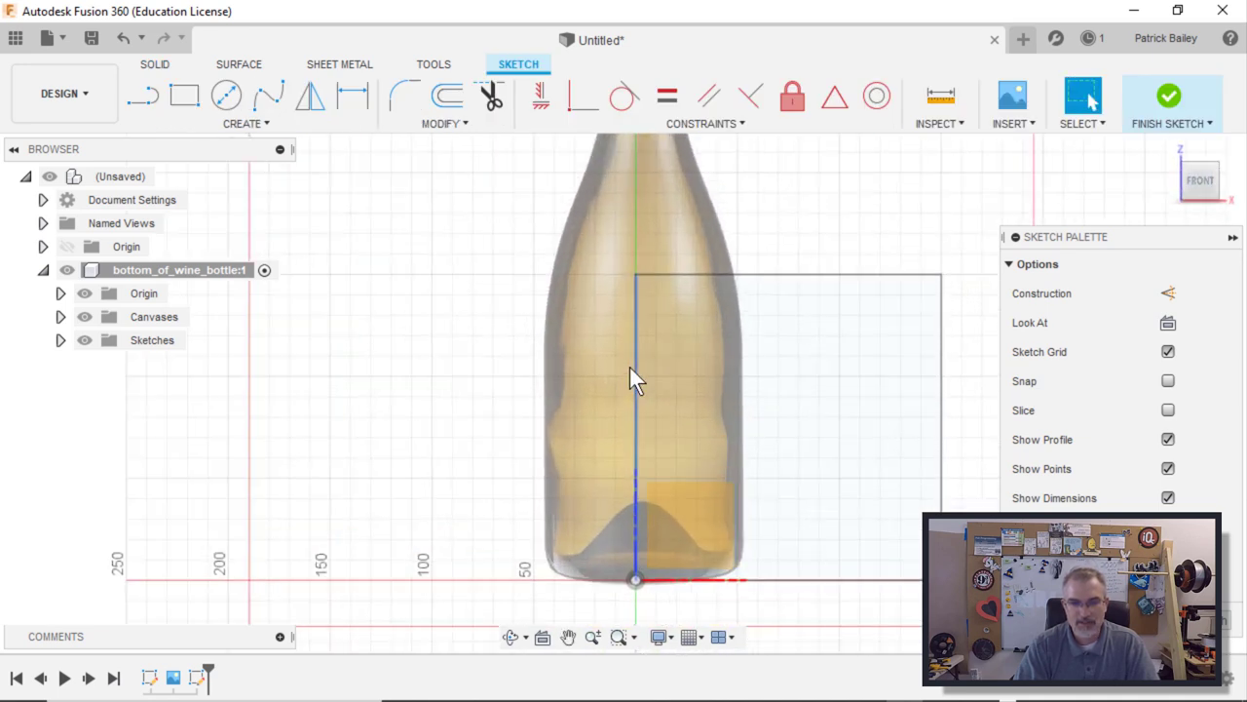
- Expand the bottom component's sketches and hide the first sketch with the square
mouse_move(629, 380)
middle_mouse_down()
mouse_move(601, 365)
mouse_move(575, 381)
middle_mouse_up()
scroll(576, 381, "down", 1)
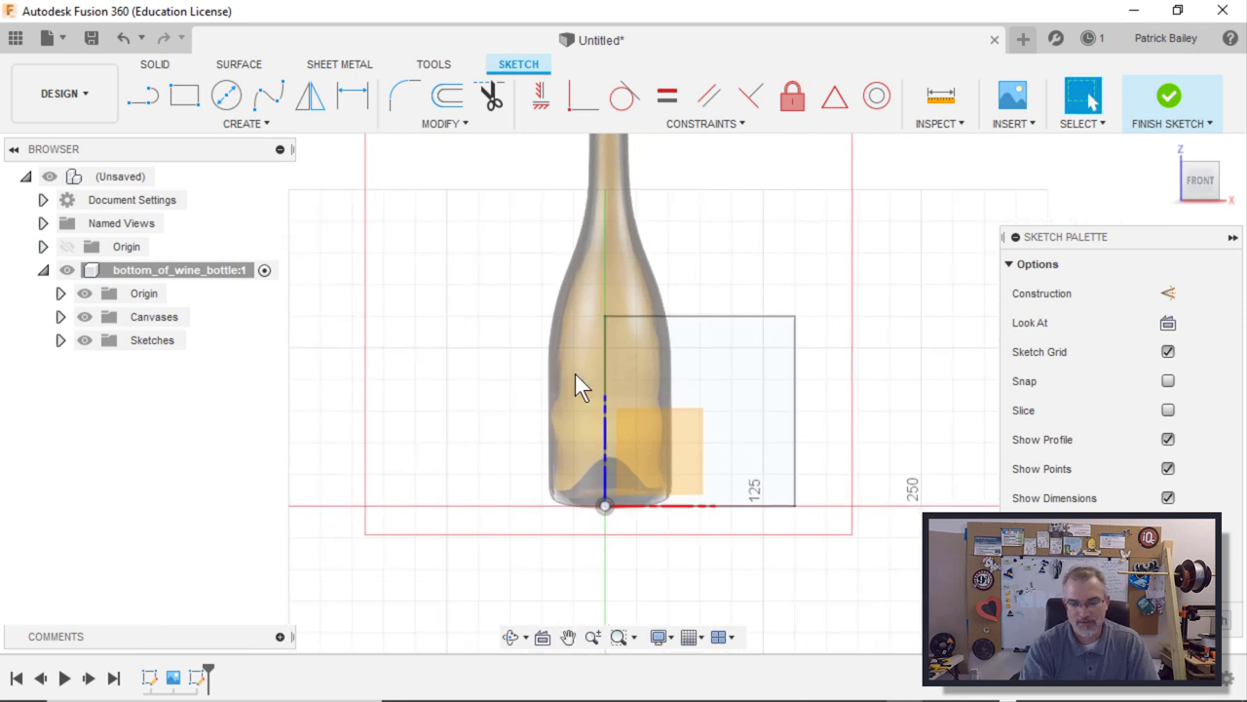
left_click(59, 340)
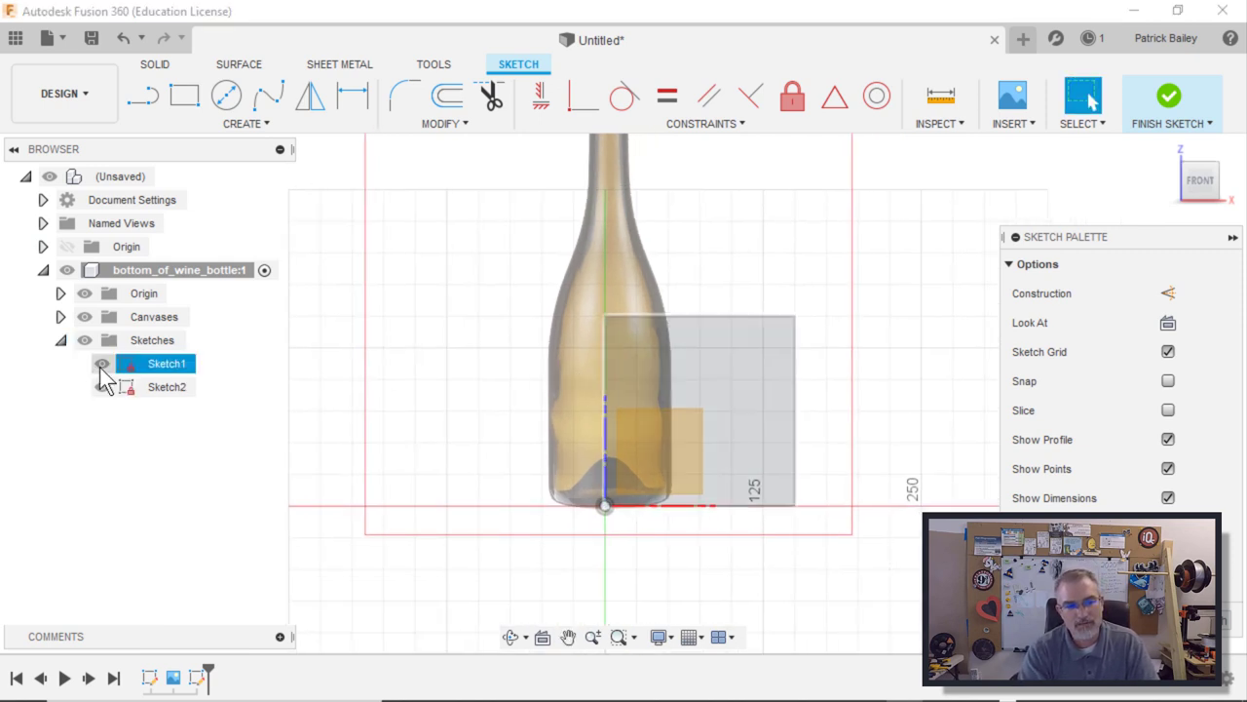
left_click(101, 365)
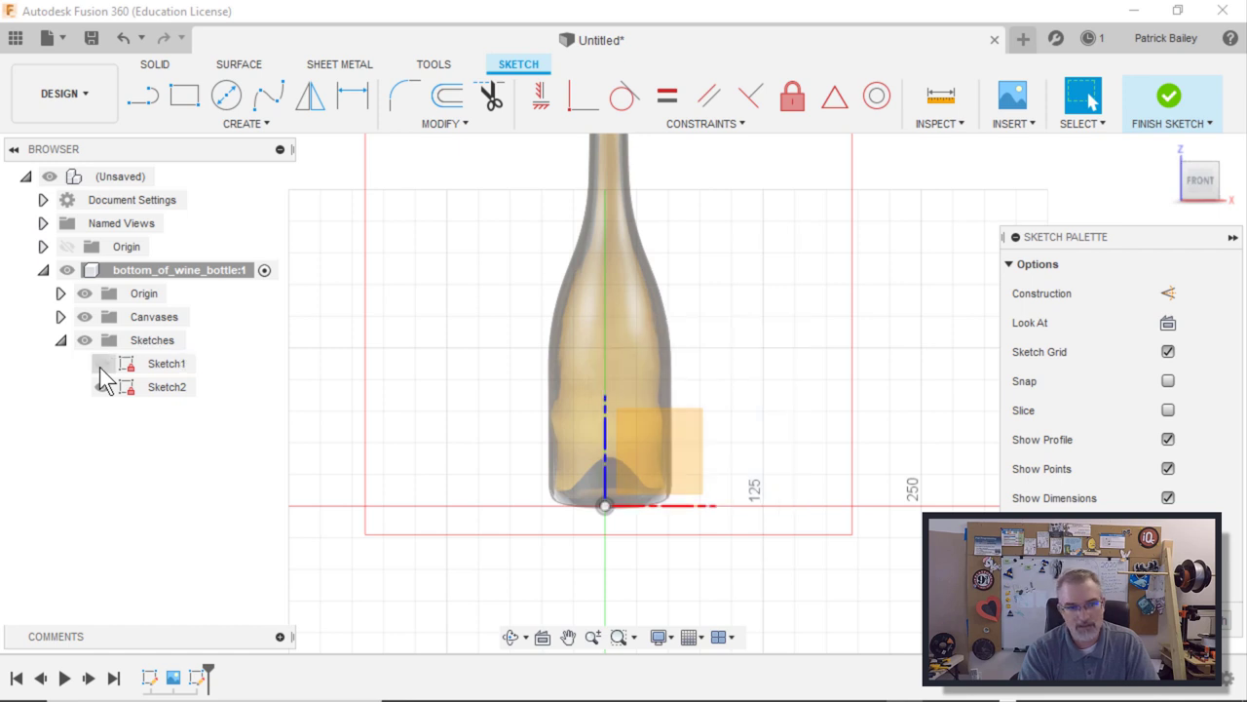
- Draw a 50 mm horizontal line from the origin towards the bottle's outer edge along its base
key("l")
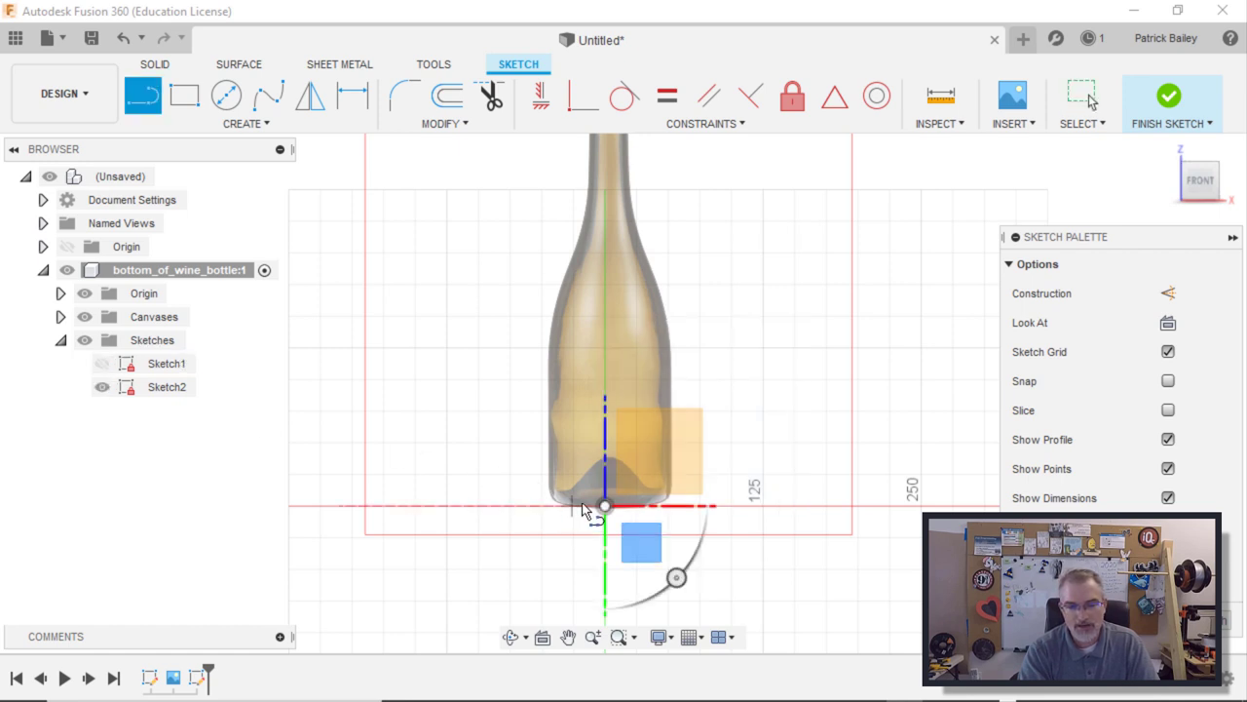
left_click(604, 508)
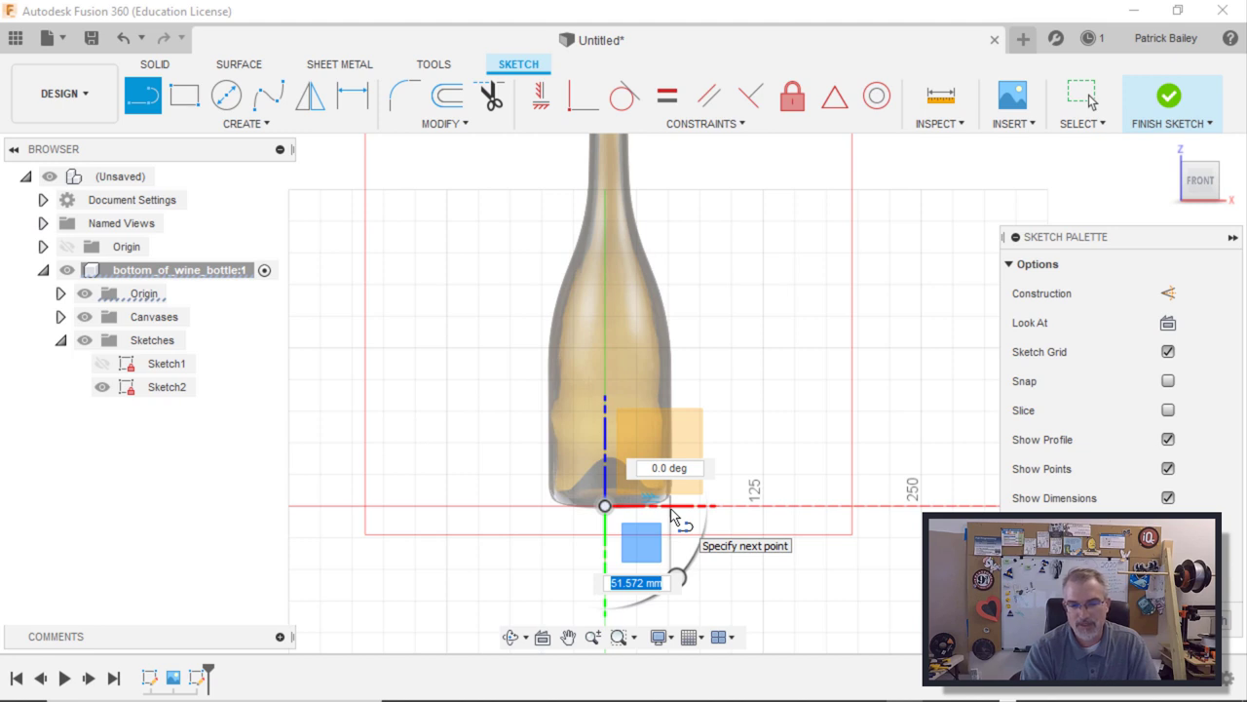
type("50")
key("Tab")
key("Return")
key("Escape")
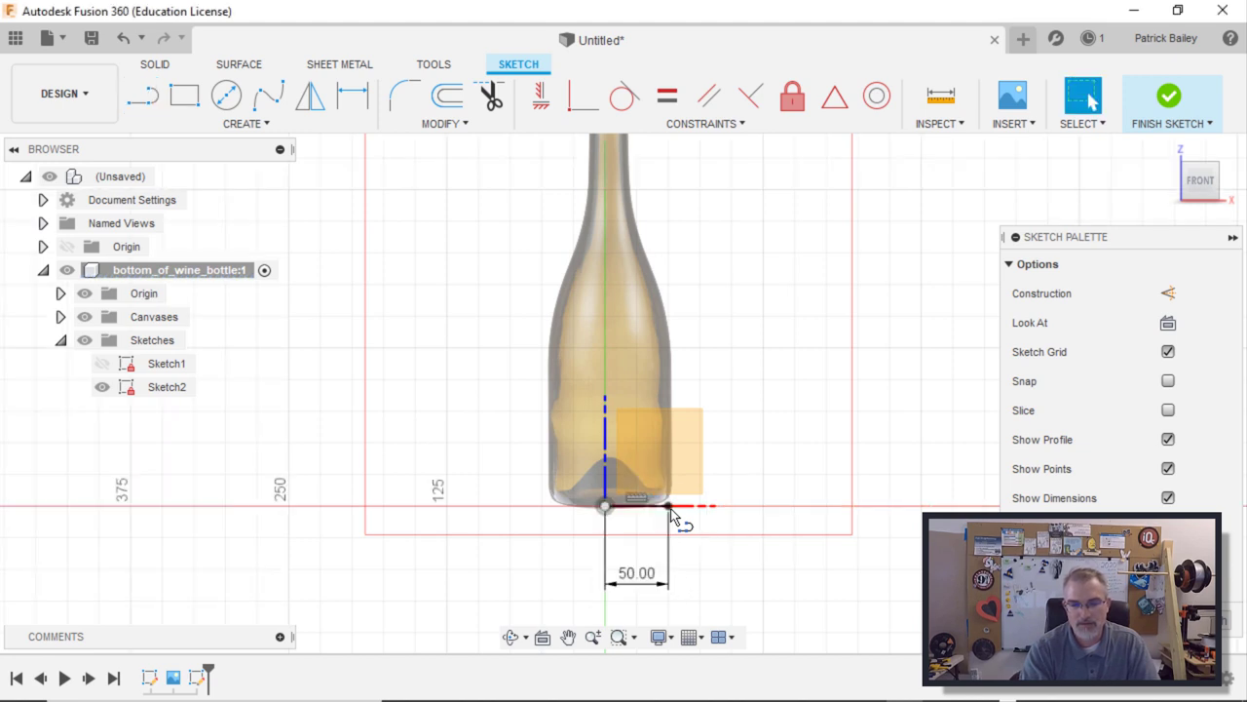
- Draw a 125 mm vertical line upward from the outer end of the base line along the bottle's side
key("l")
left_click(667, 505)
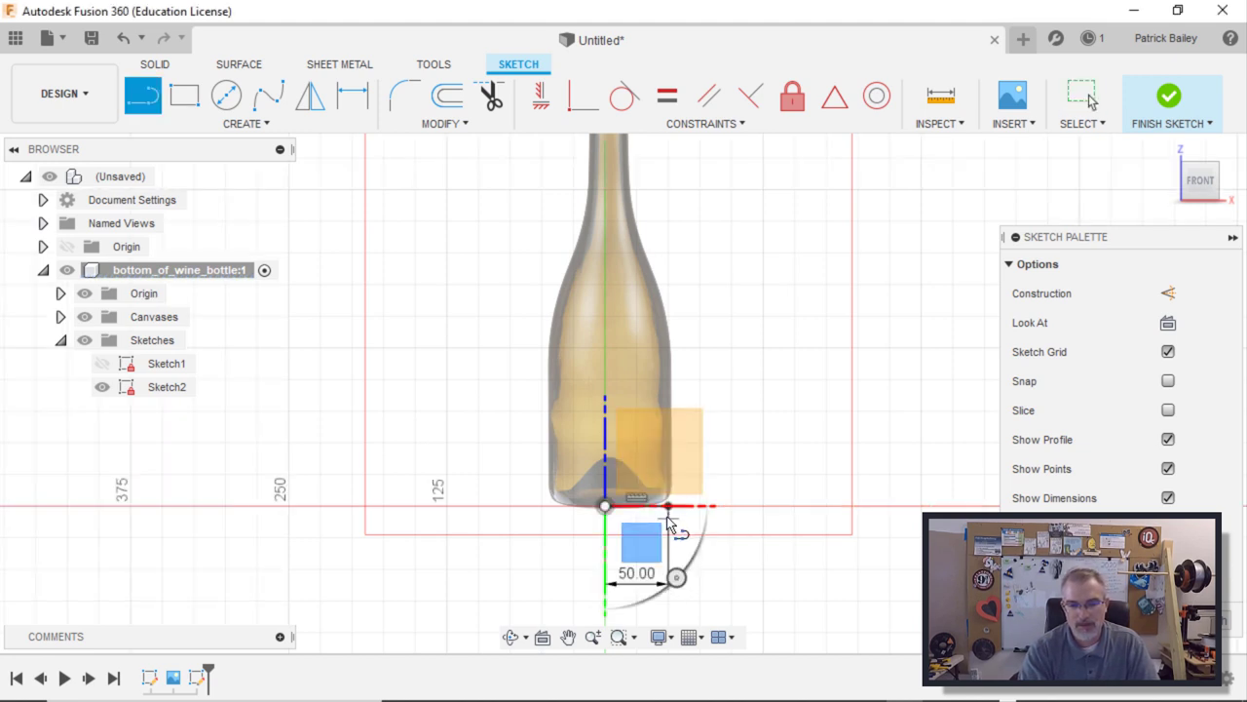
middle_click_drag(688, 356, 705, 507)
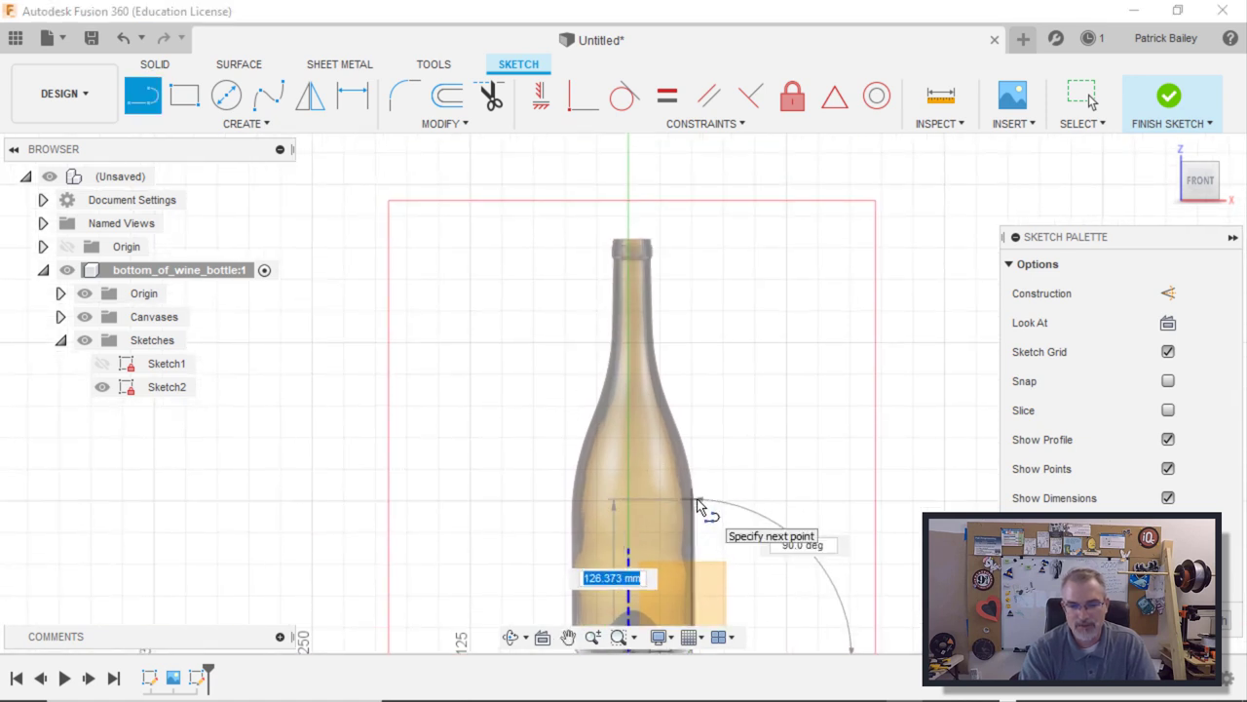
type("125")
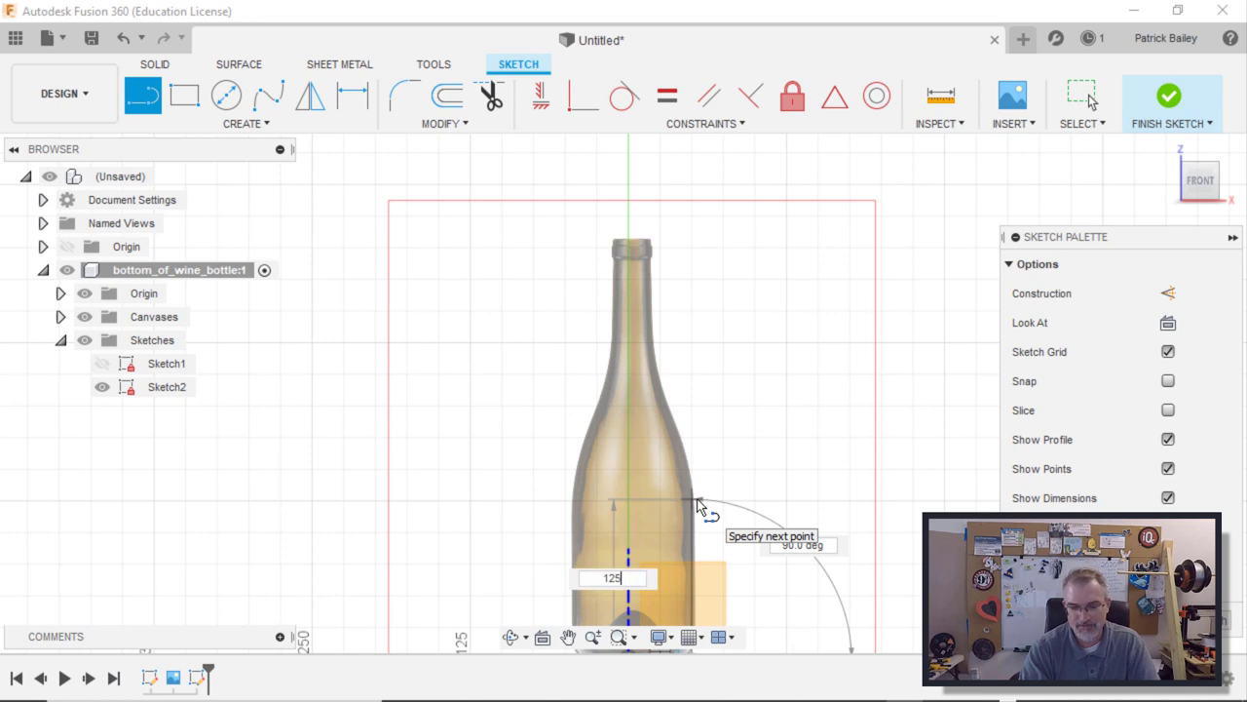
key("Return")
key("Escape")
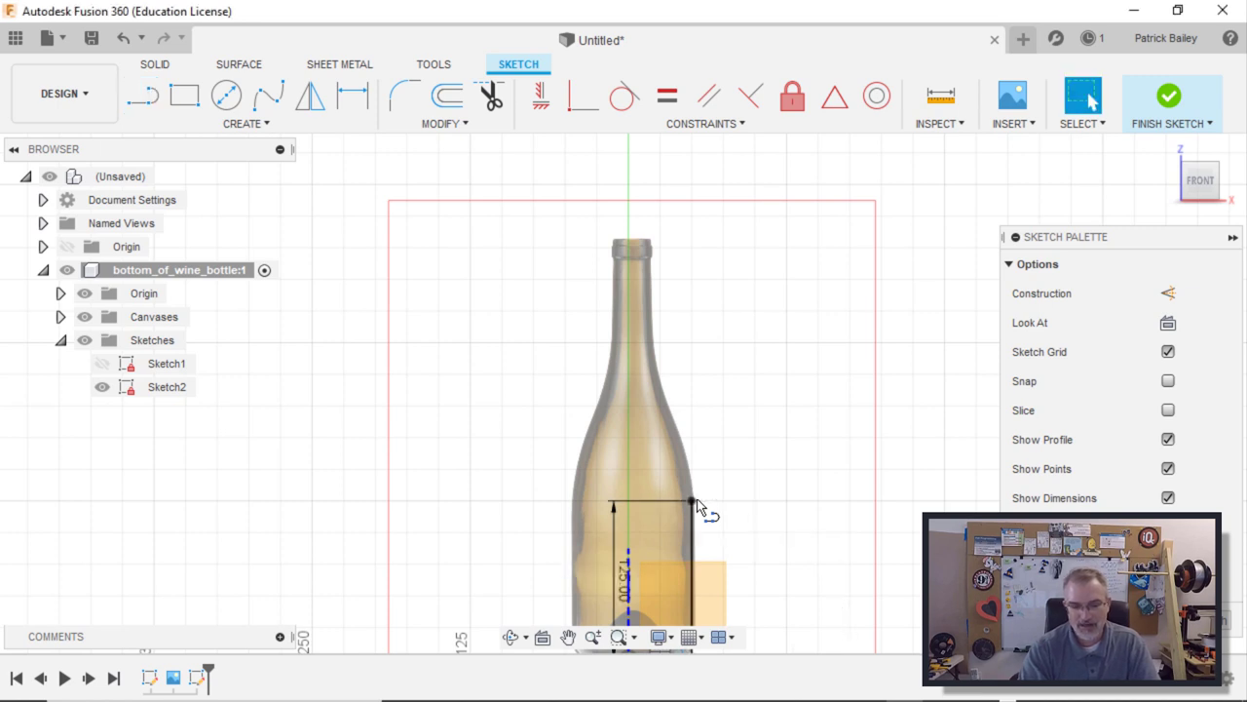
- Draw a 3-point arc spanning about 93 mm from the vertical line's upper end along the bottle's shoulder
key("s")
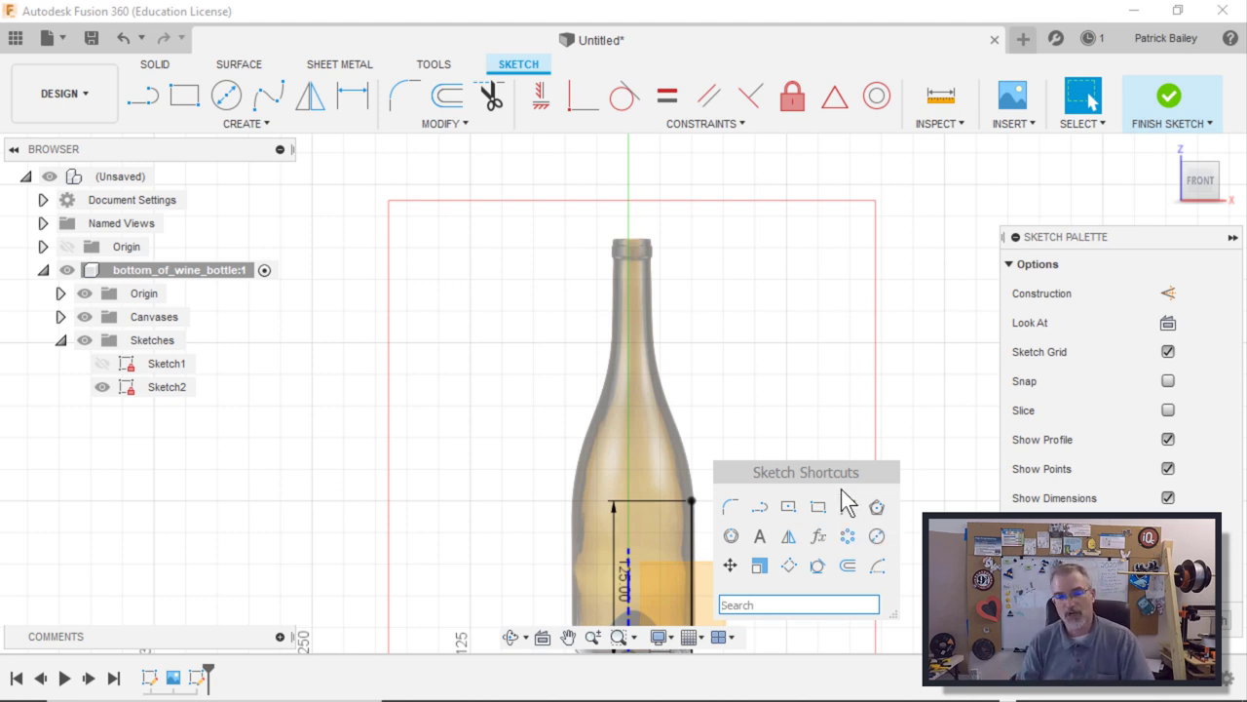
left_click(779, 604)
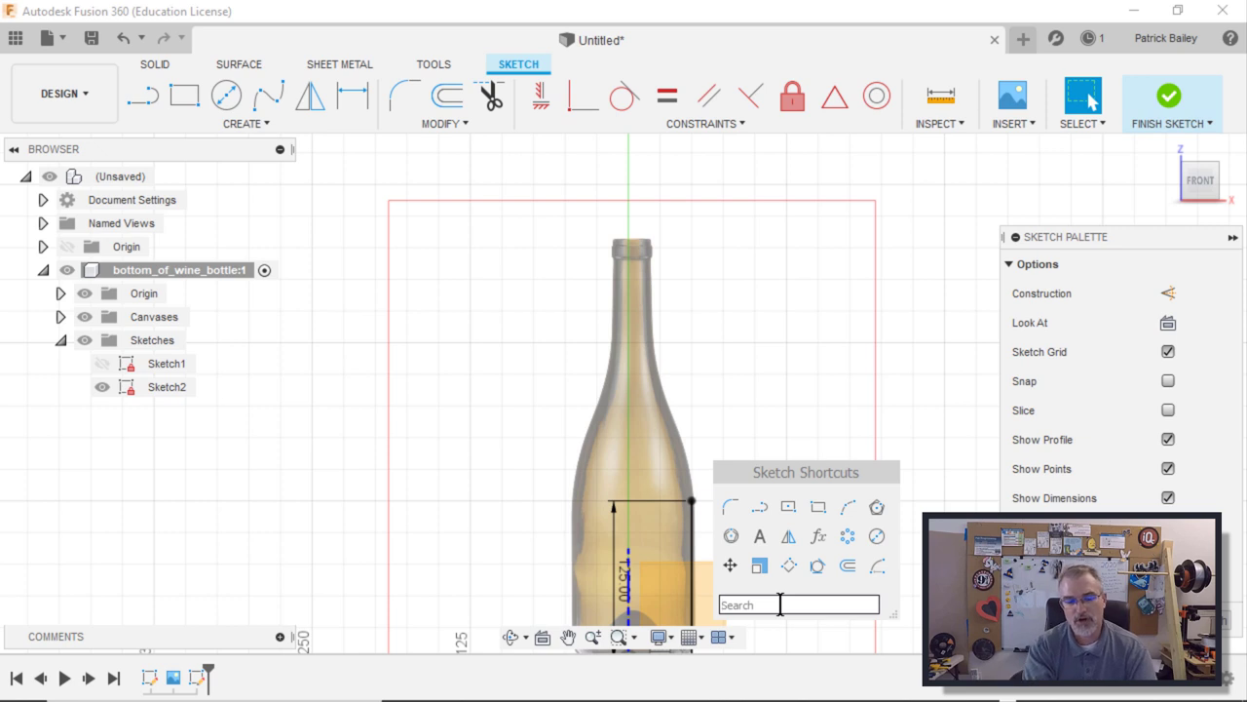
type("arc")
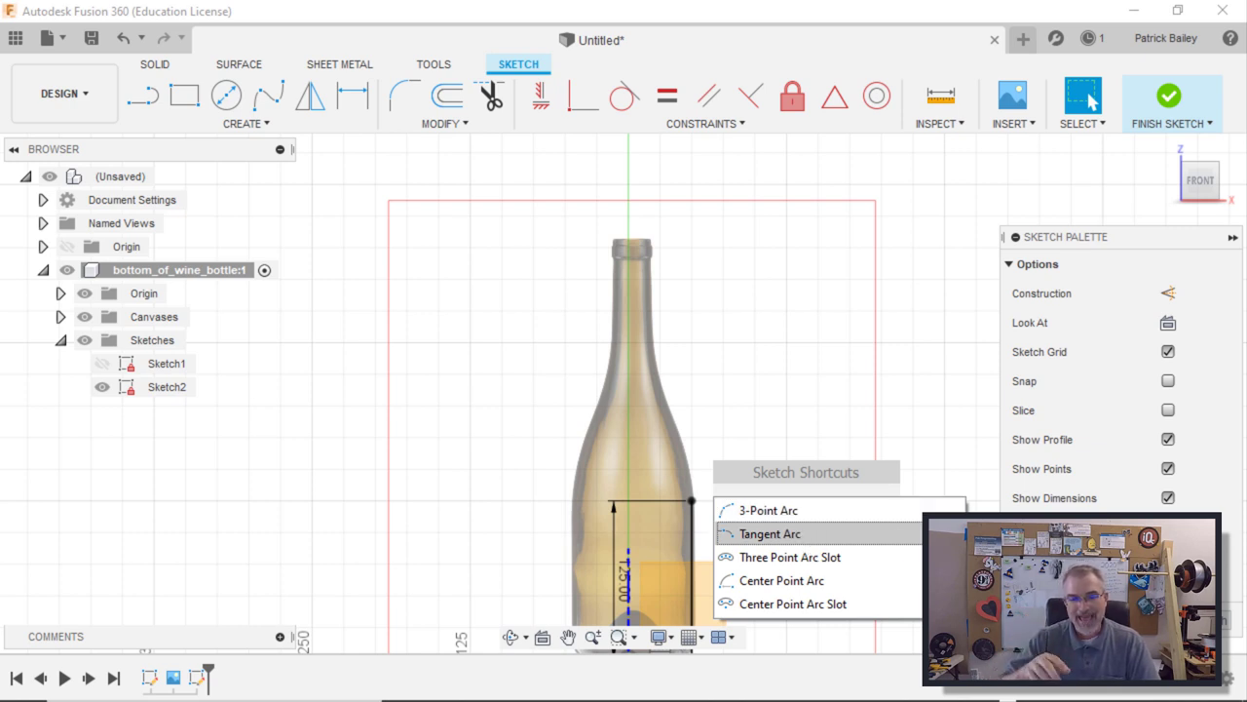
left_click(855, 472)
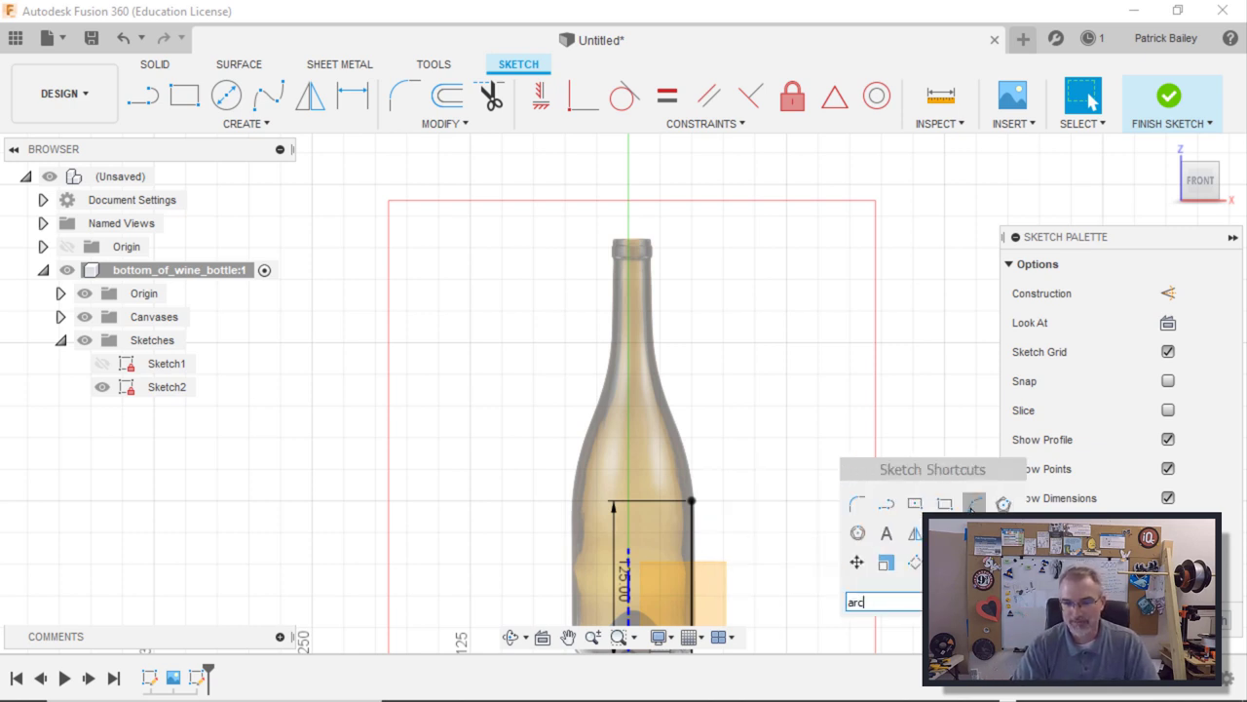
left_click(975, 503)
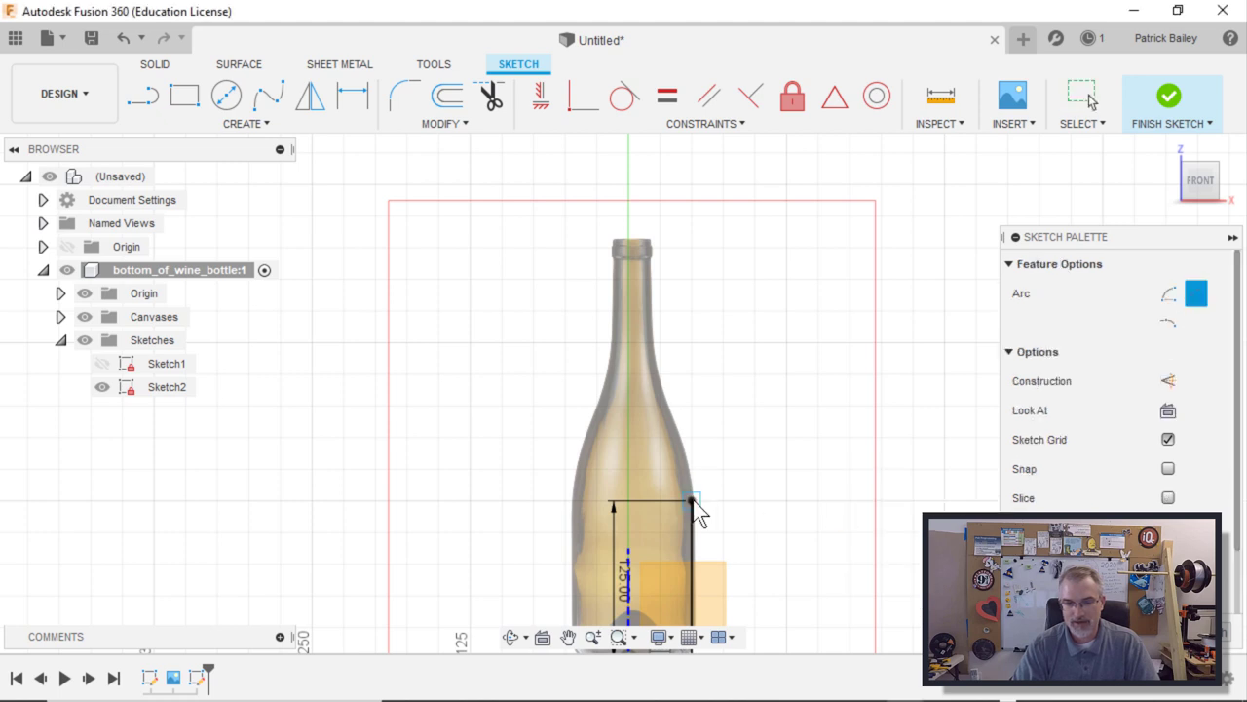
left_click(693, 502)
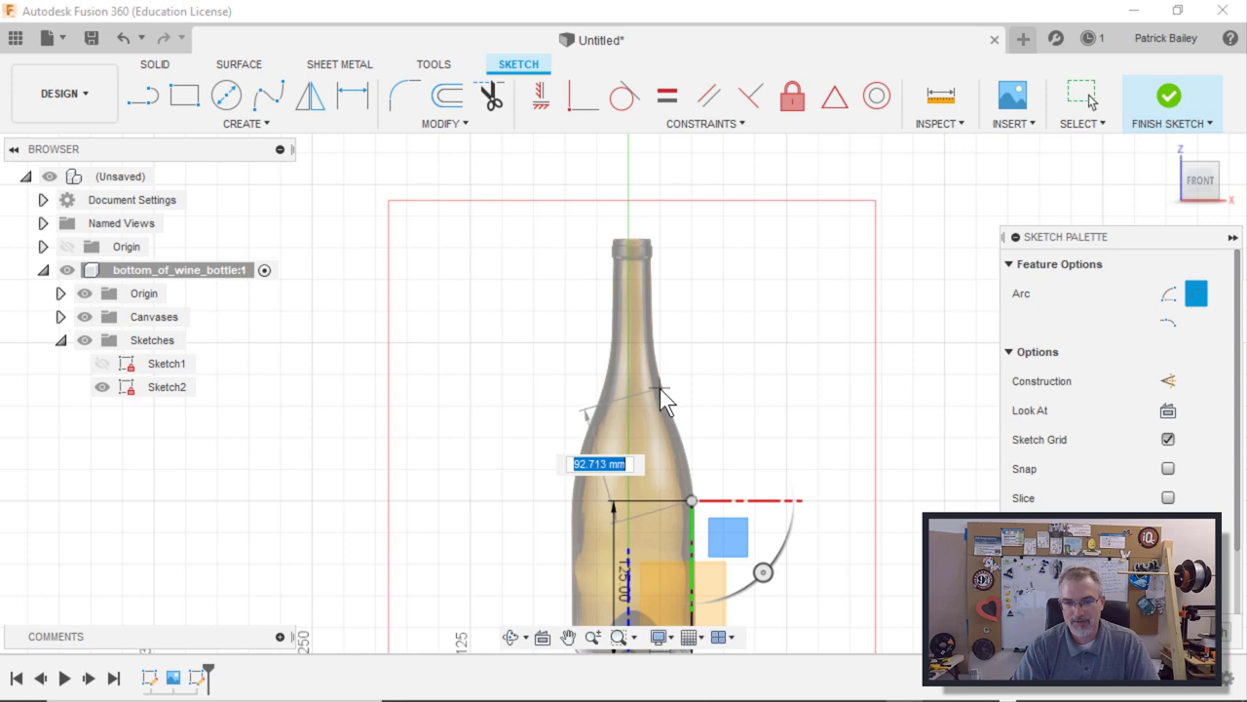
left_click(661, 389)
scroll(695, 454, "up", 3)
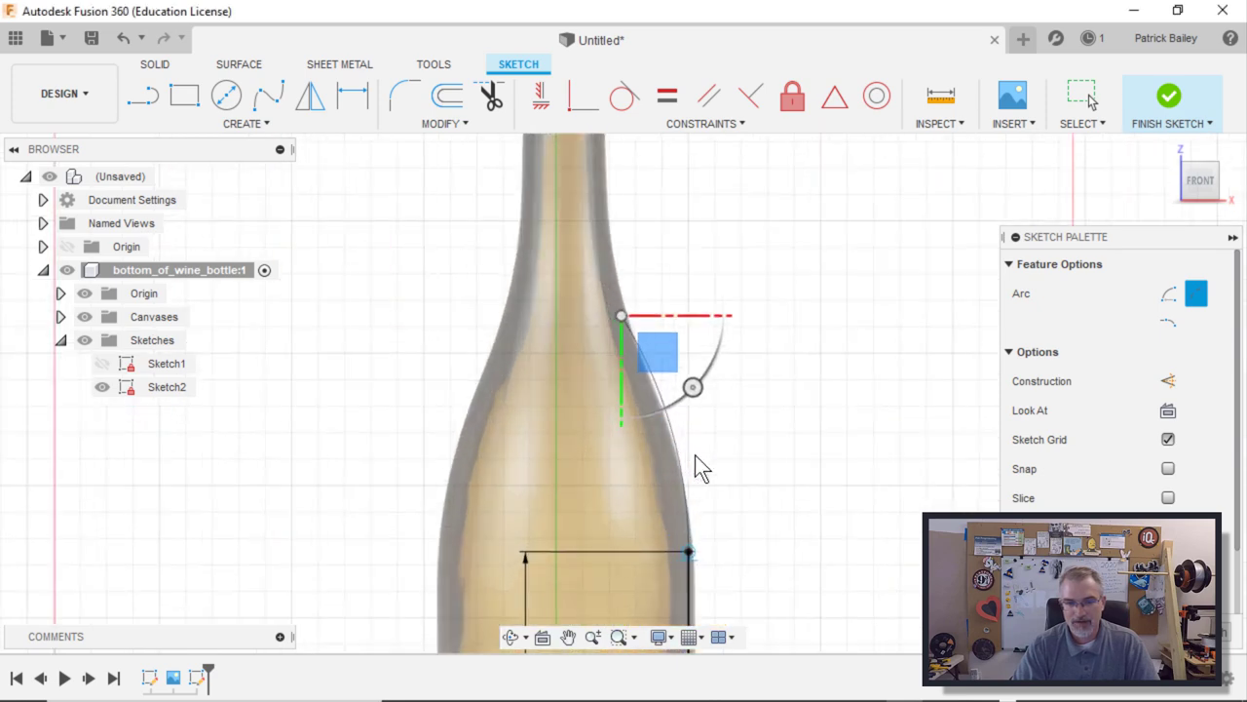
scroll(695, 454, "up", 2)
left_click(674, 435)
- Draw a second 3-point arc from the shoulder arc's upper end along the curve into the bottle's neck
scroll(668, 448, "down", 5)
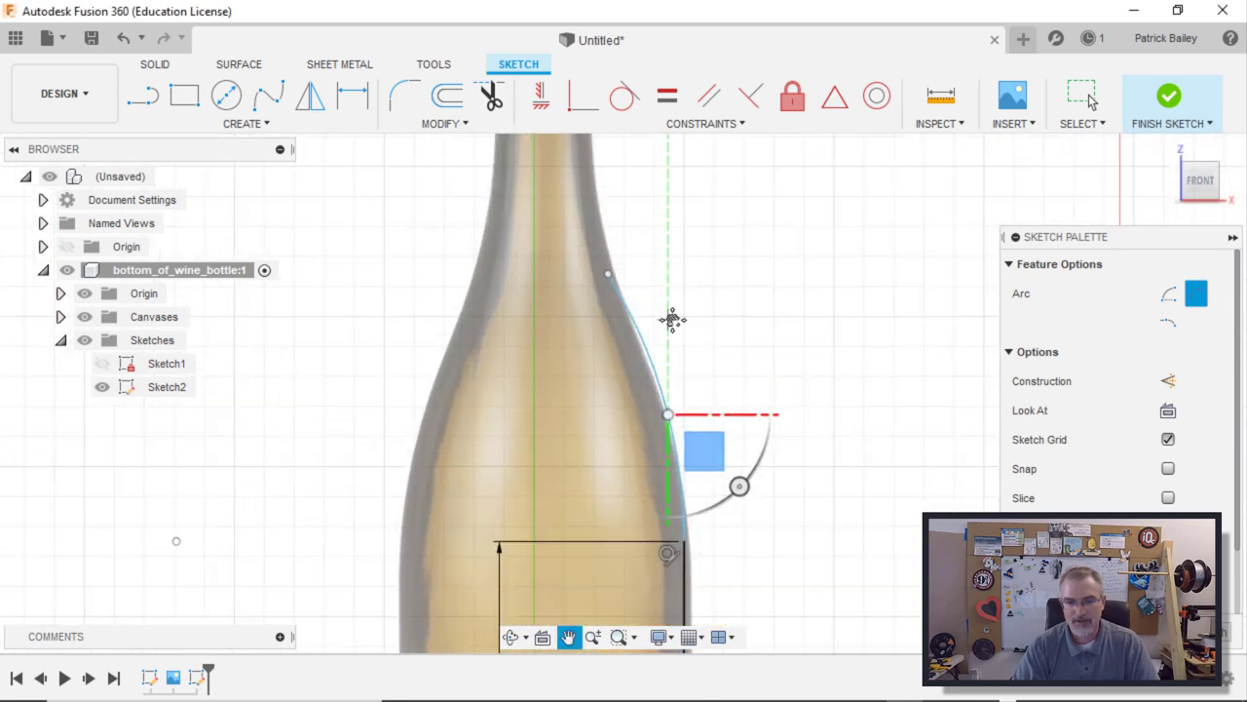
left_click(648, 490)
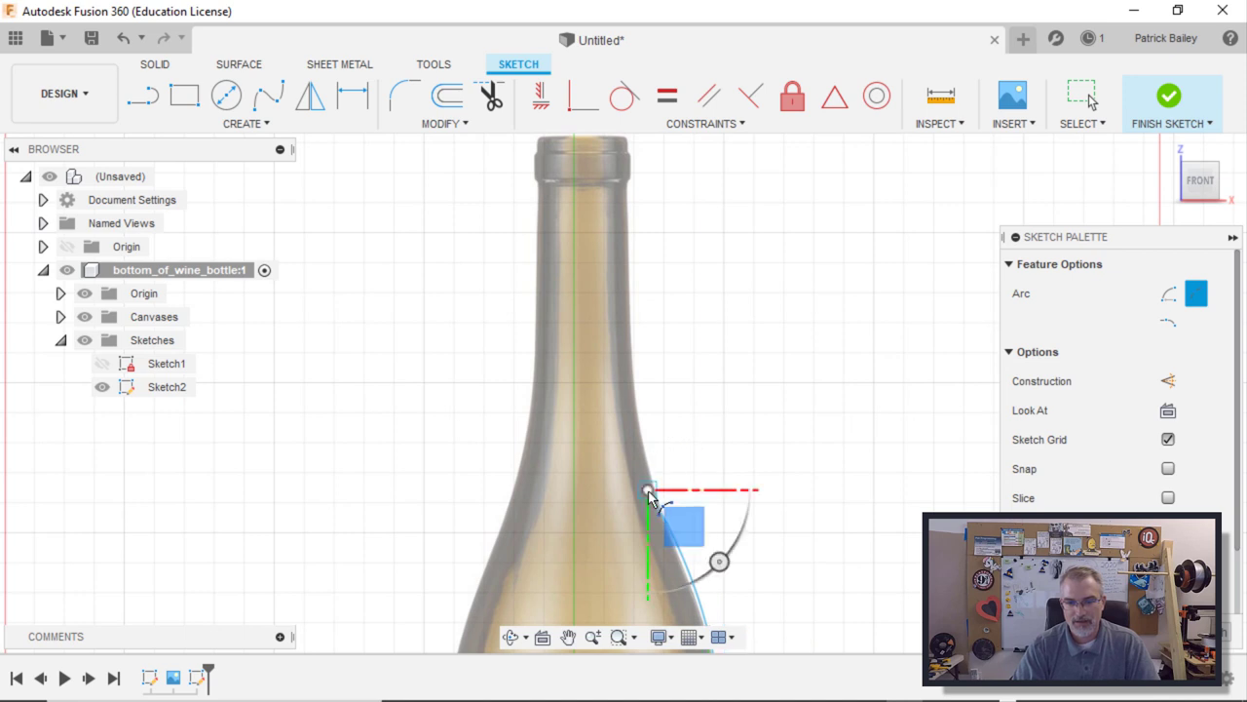
left_click(632, 367)
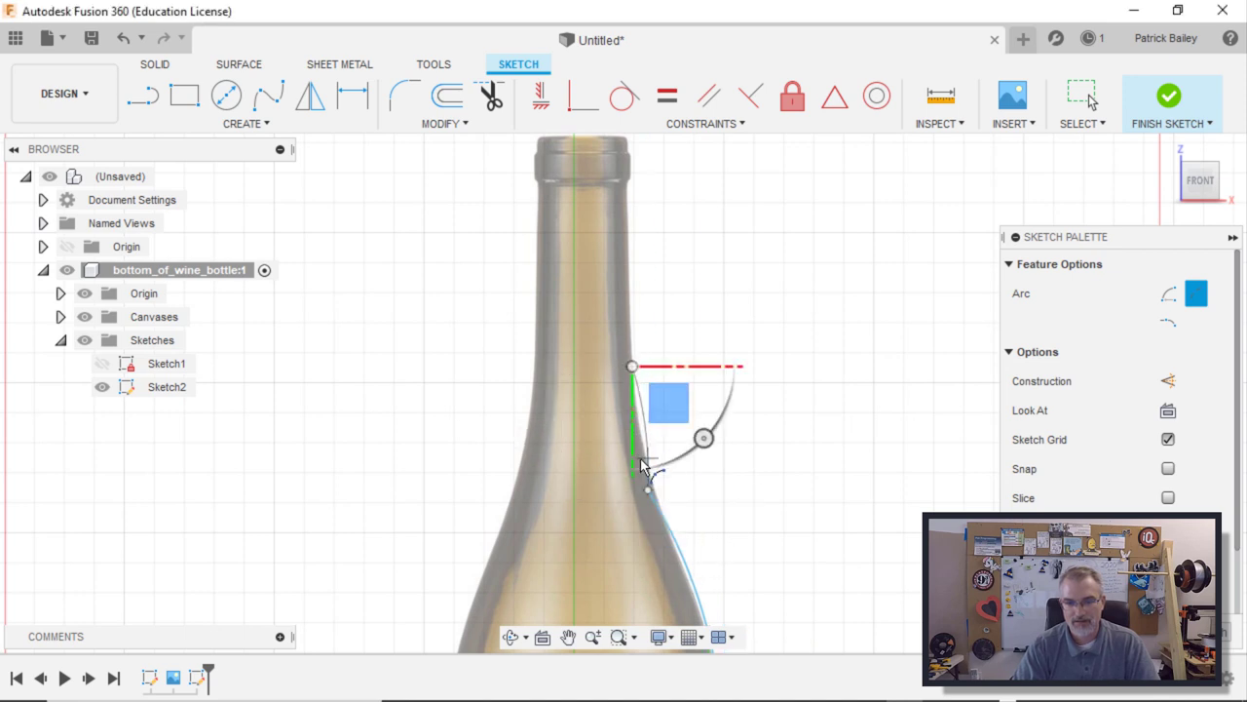
left_click(635, 448)
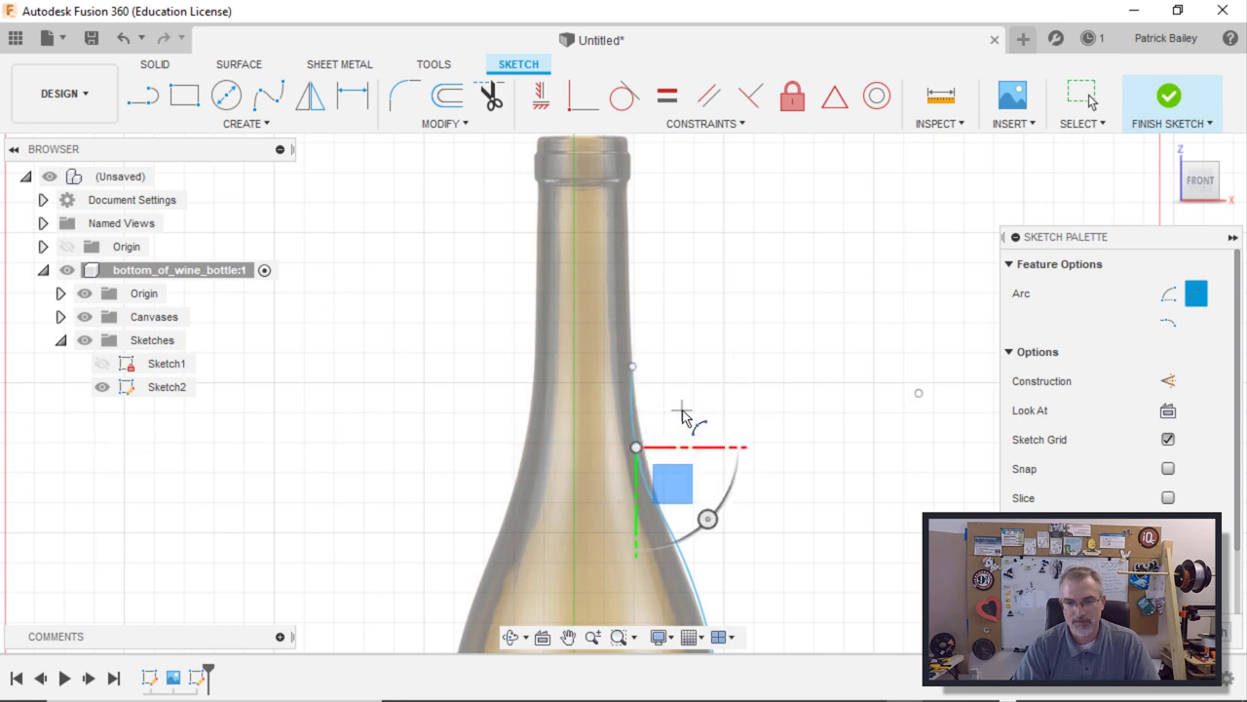
scroll(682, 429, "down", 3)
scroll(659, 300, "up", 2)
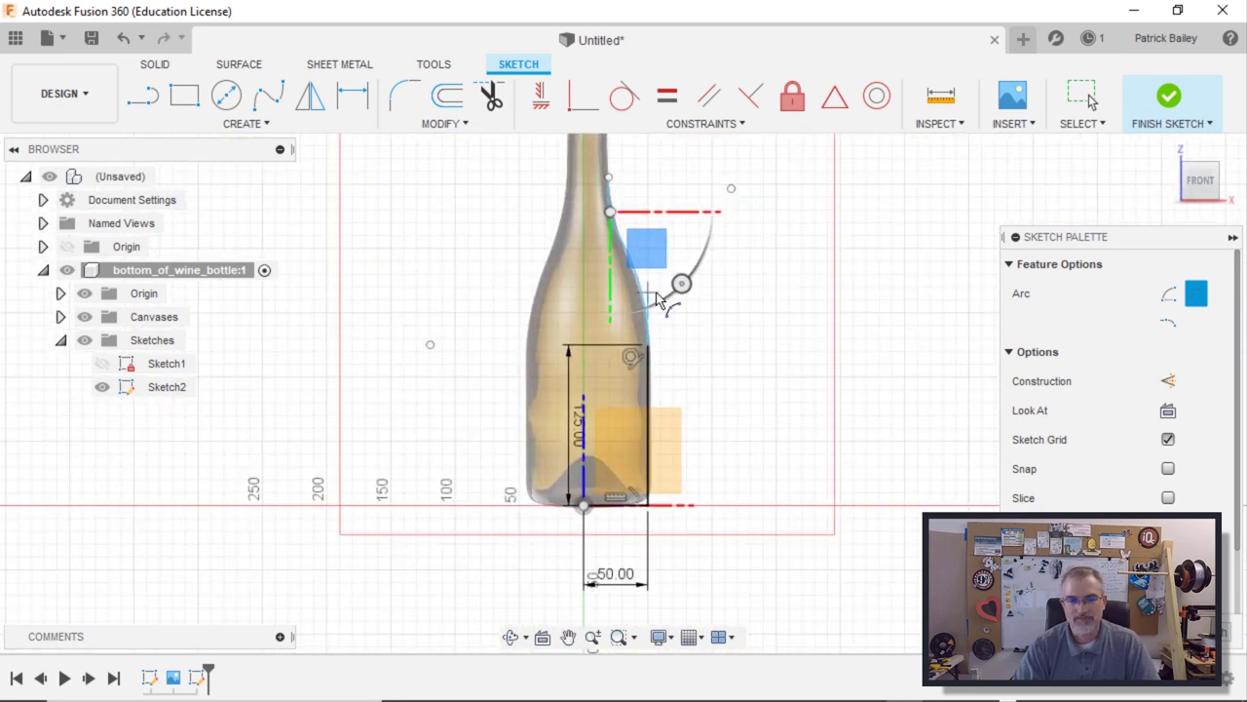
scroll(712, 390, "down", 1)
middle_click_drag(710, 409, 714, 481)
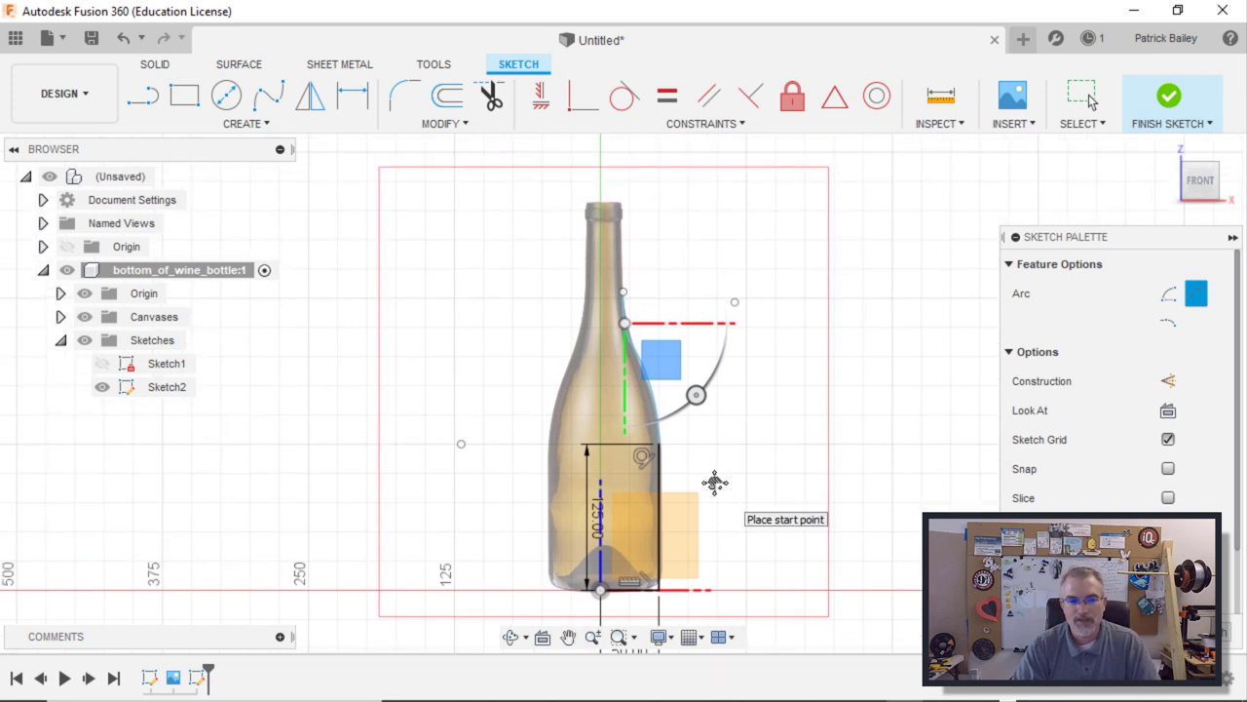
- Show the first sketch with the square again and delete the upper neck arc
left_click(104, 364)
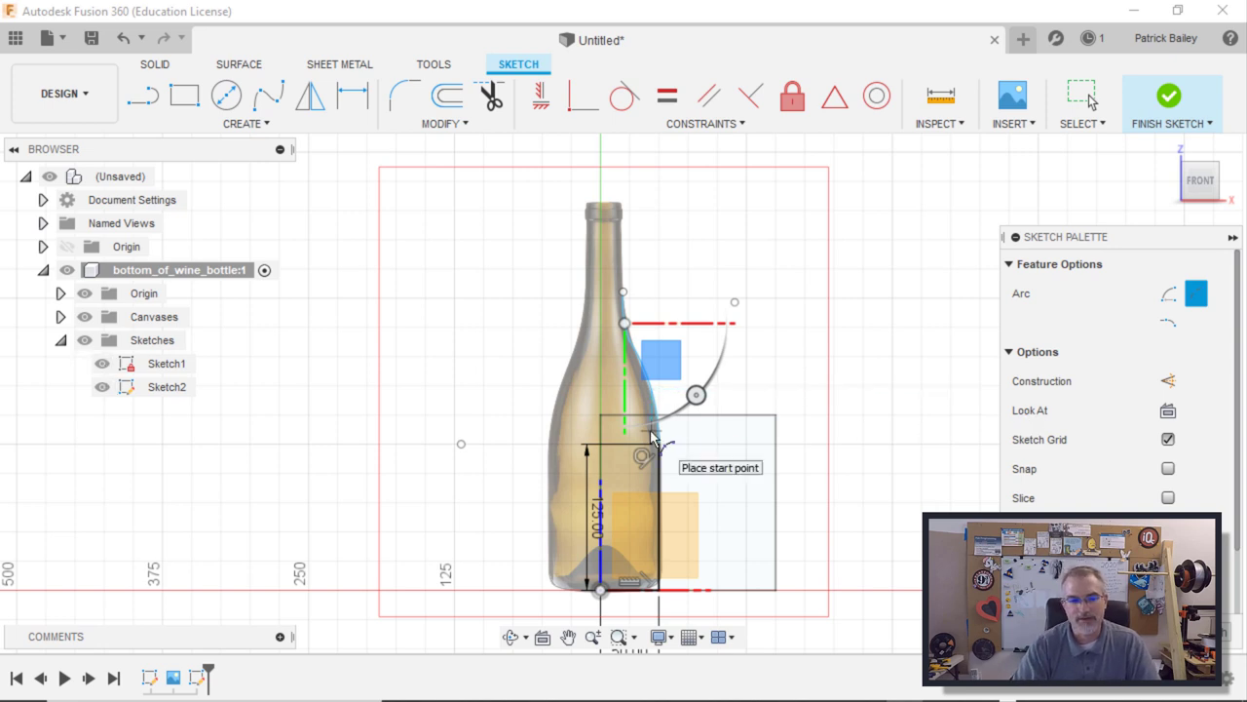
key("Escape")
scroll(648, 446, "up", 3)
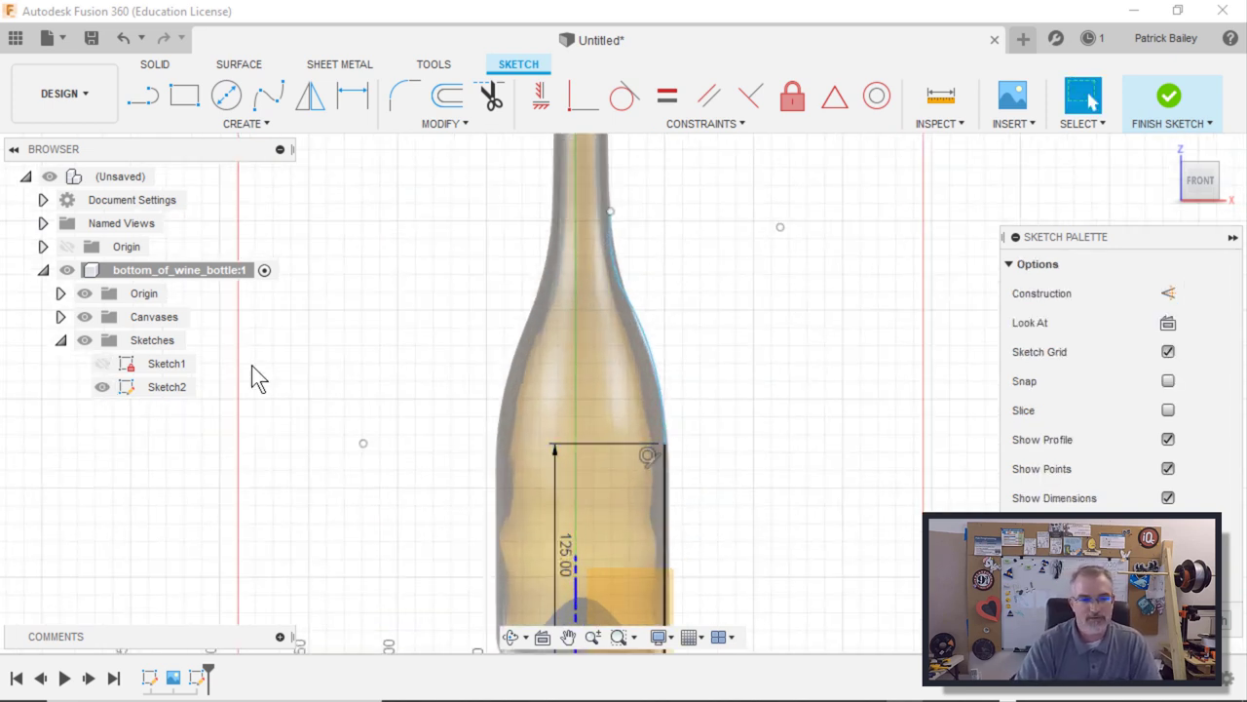
left_click(102, 364)
left_click(103, 363)
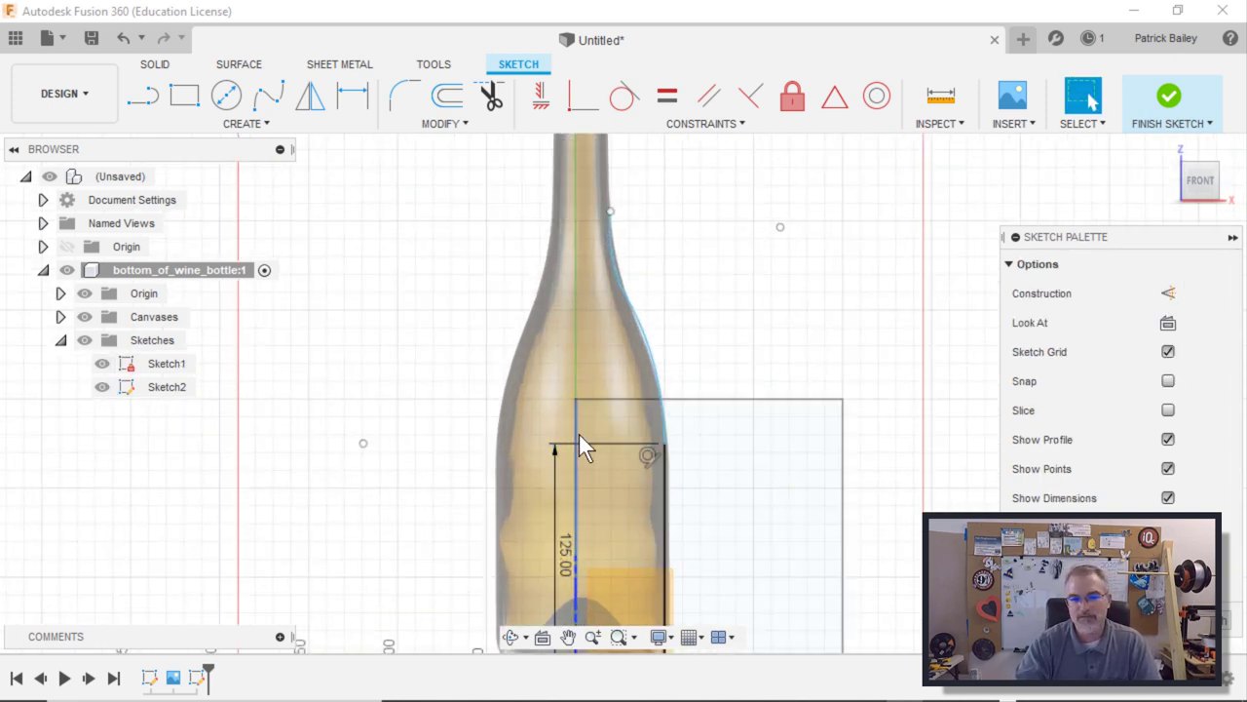
left_click(611, 272)
left_click(610, 348)
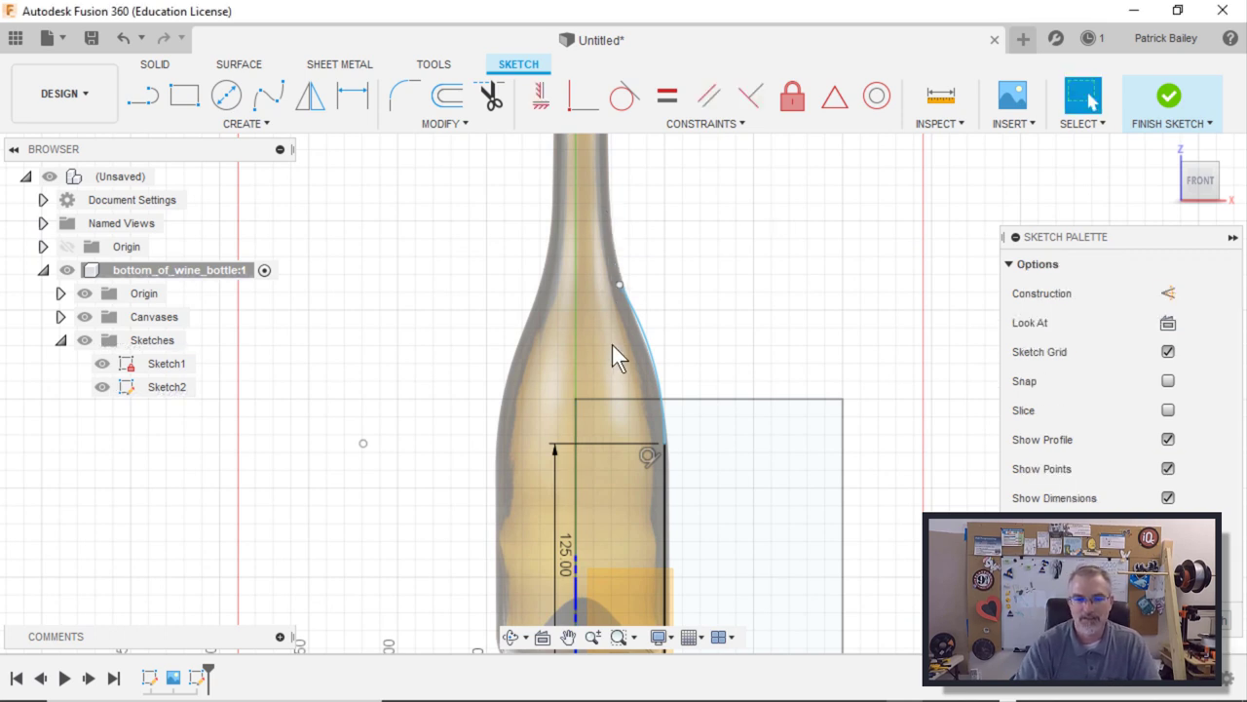
- Move the shoulder arc's upper endpoint slightly outward onto the bottle's outer edge
scroll(610, 348, "up", 1)
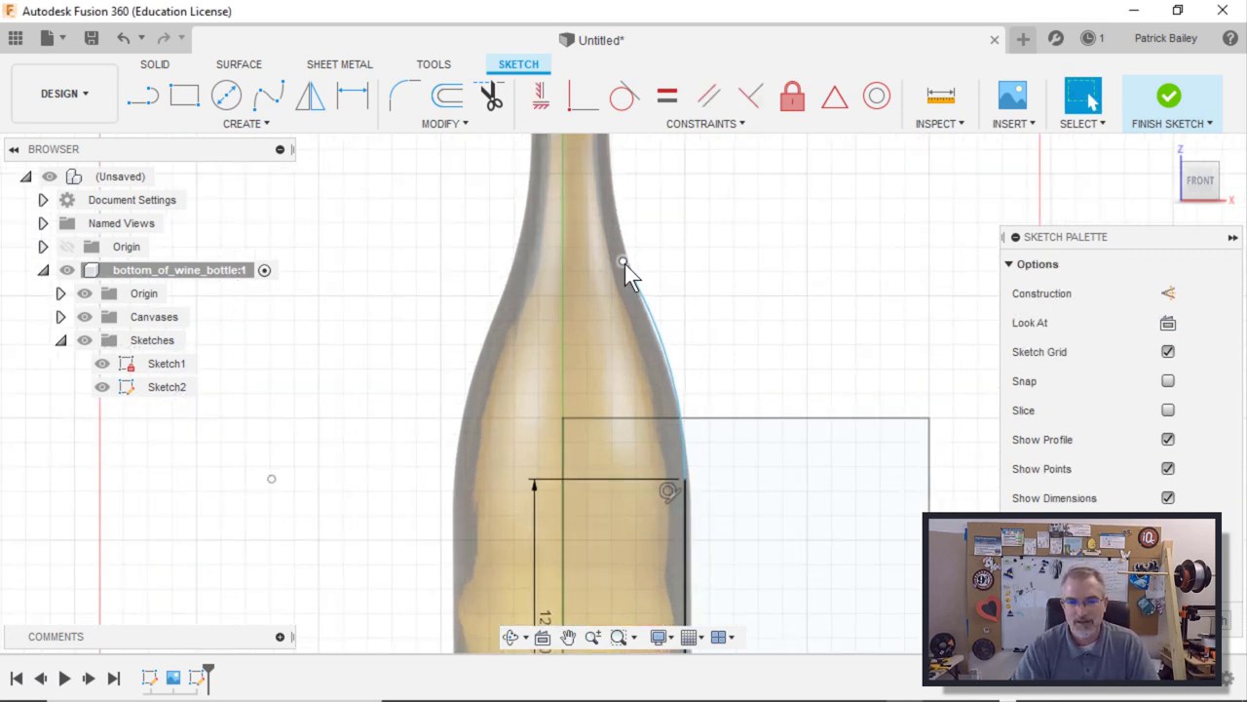
left_click_drag(625, 264, 630, 265)
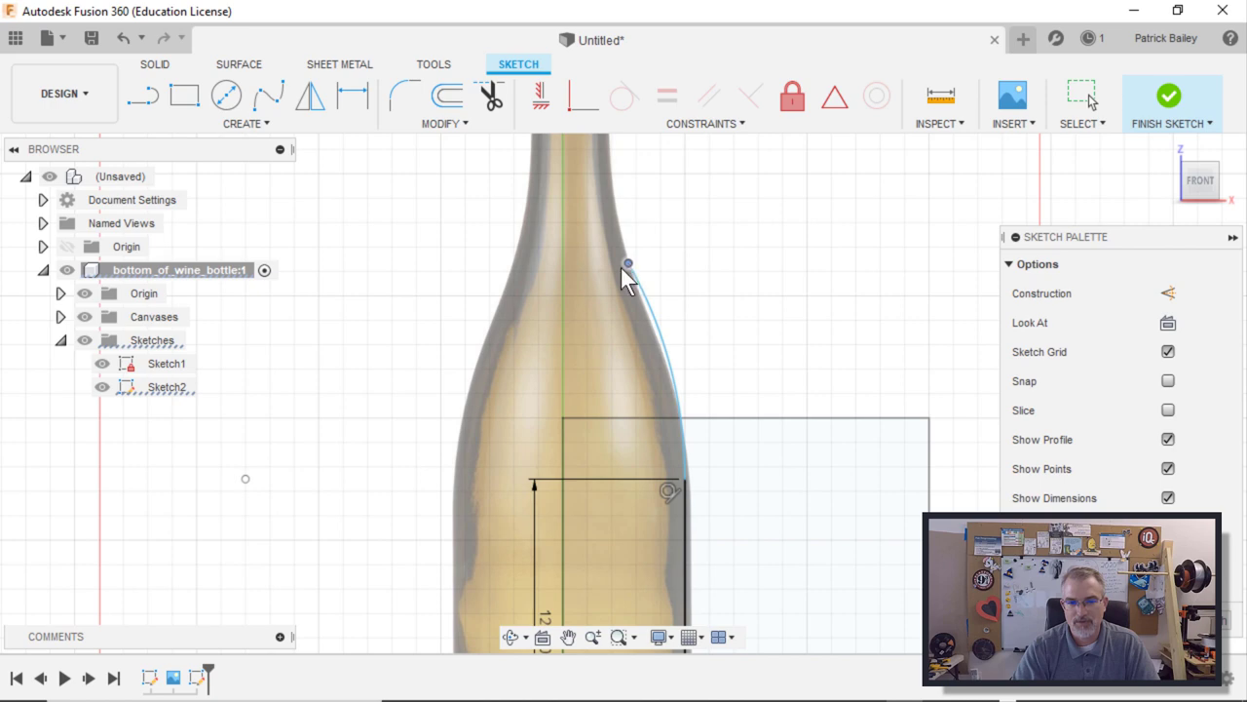
middle_click_drag(584, 321, 558, 197)
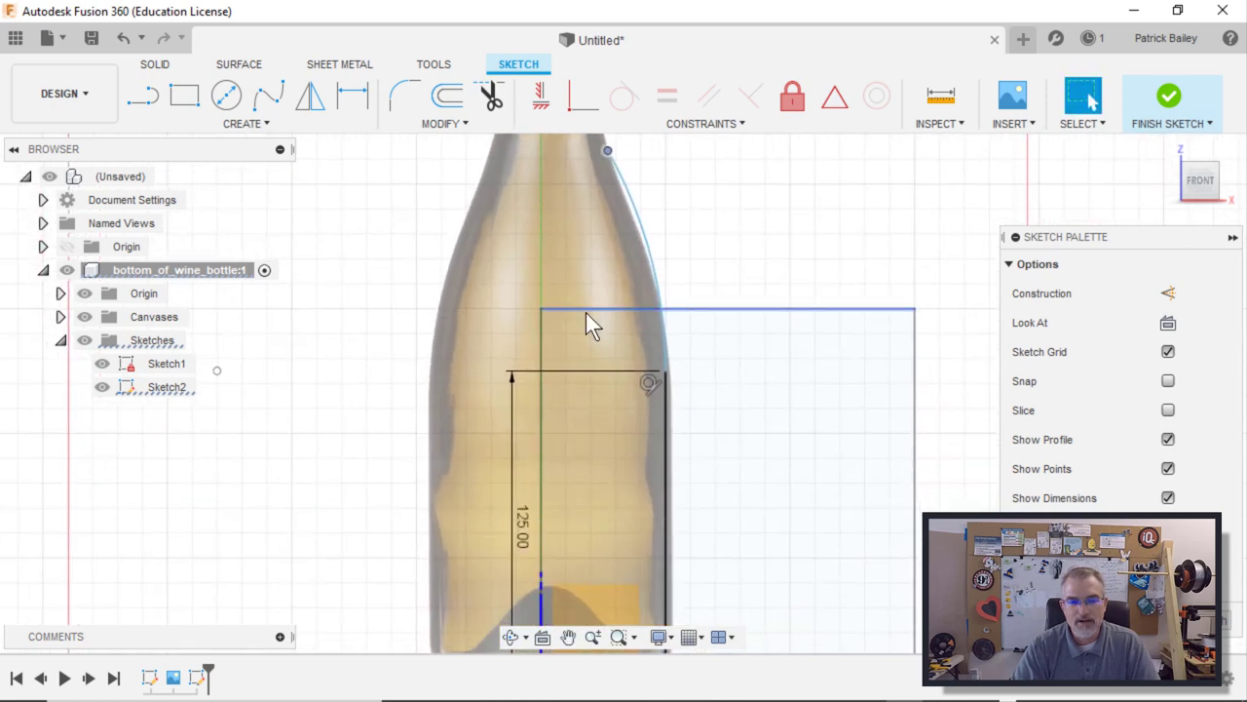
mouse_move(591, 327)
middle_mouse_down()
mouse_move(590, 204)
mouse_move(582, 365)
middle_mouse_up()
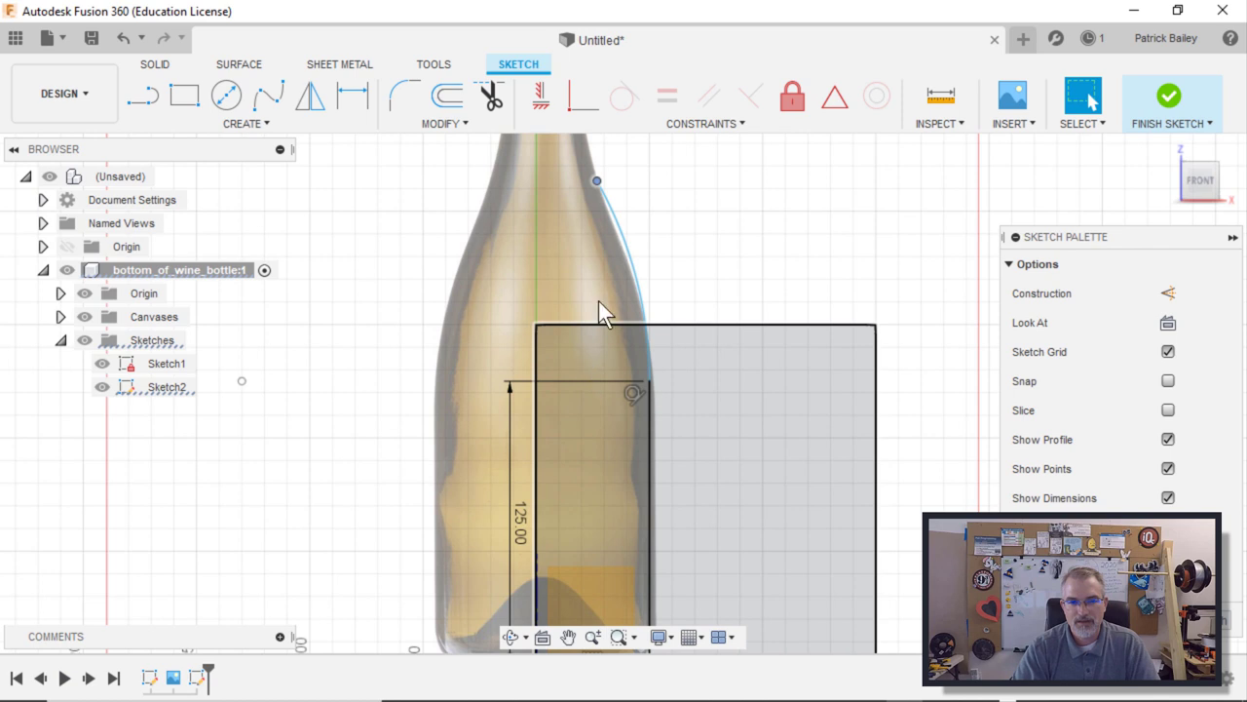
scroll(552, 311, "up", 5)
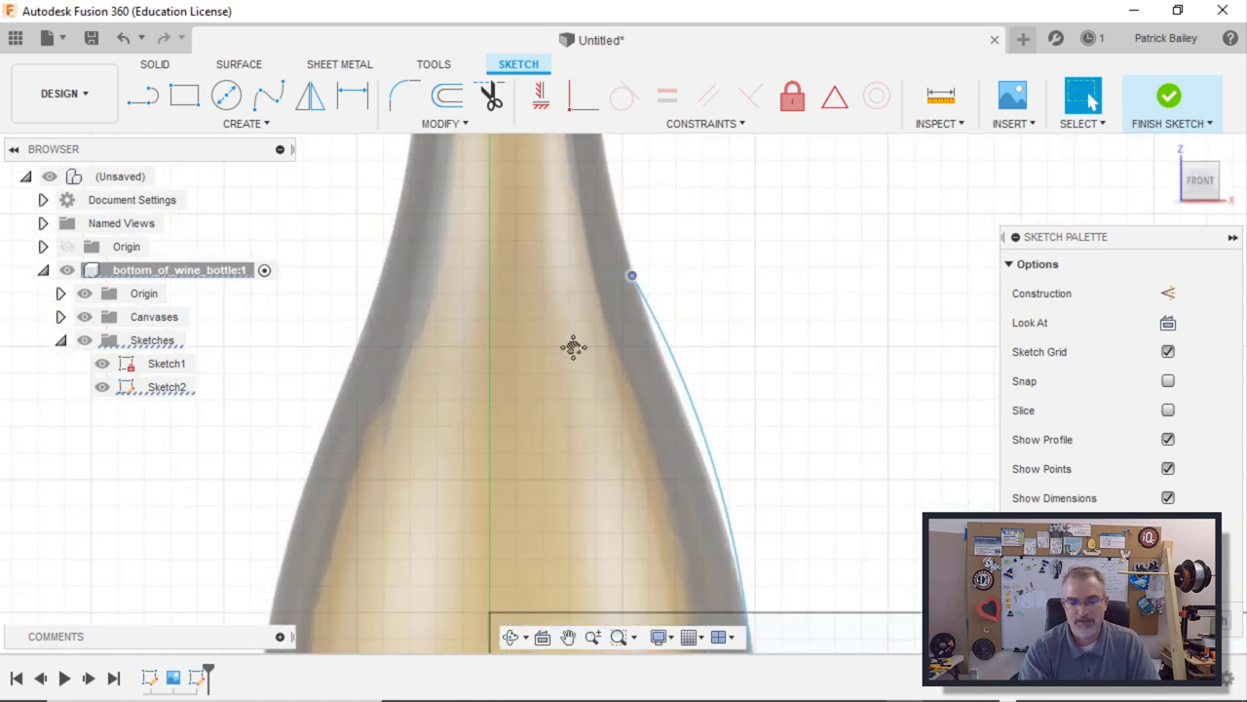
key("l")
left_click(631, 277)
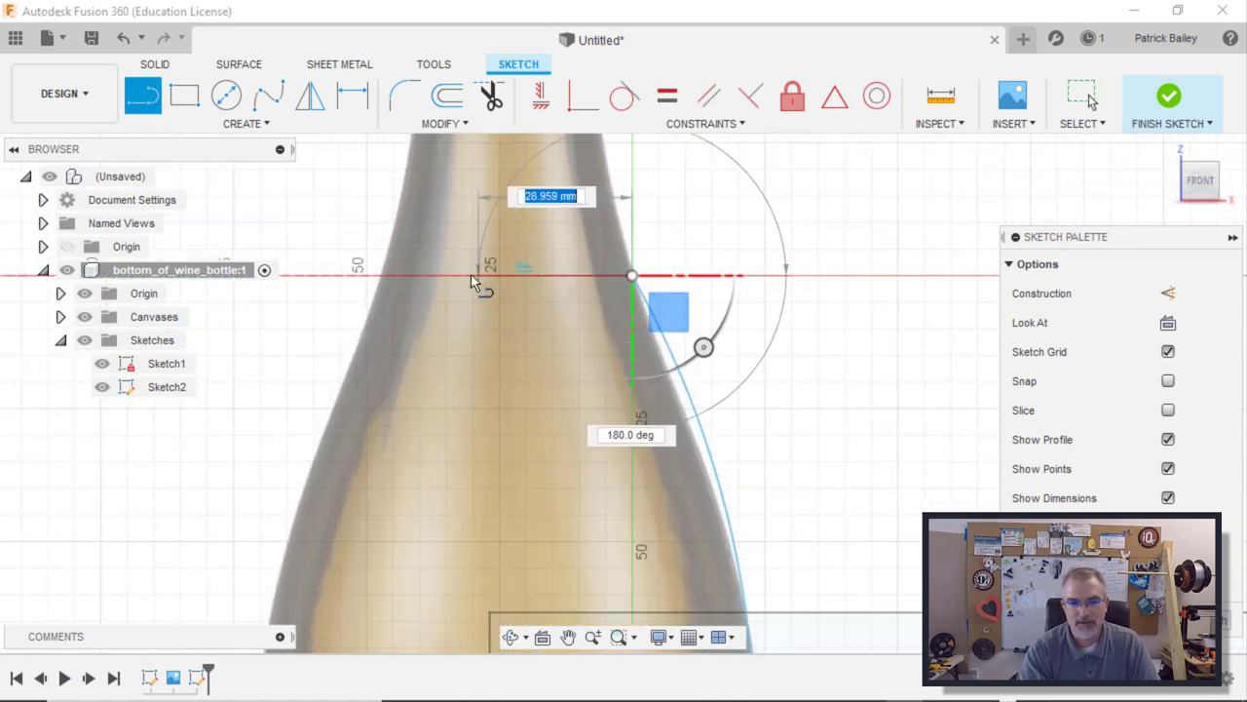
key("Escape")
scroll(479, 424, "down", 5)
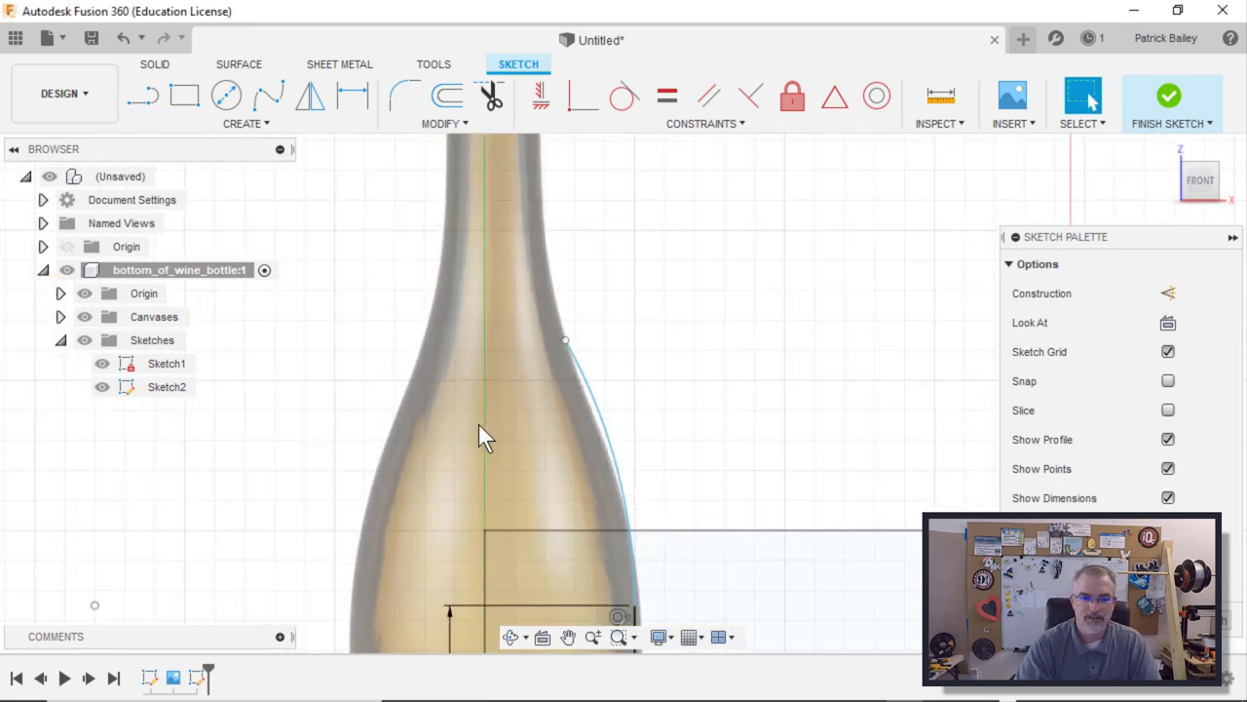
- Draw a vertical centre line about 252 mm long from the origin up into the bottle's neck
scroll(503, 443, "up", 3)
key("l")
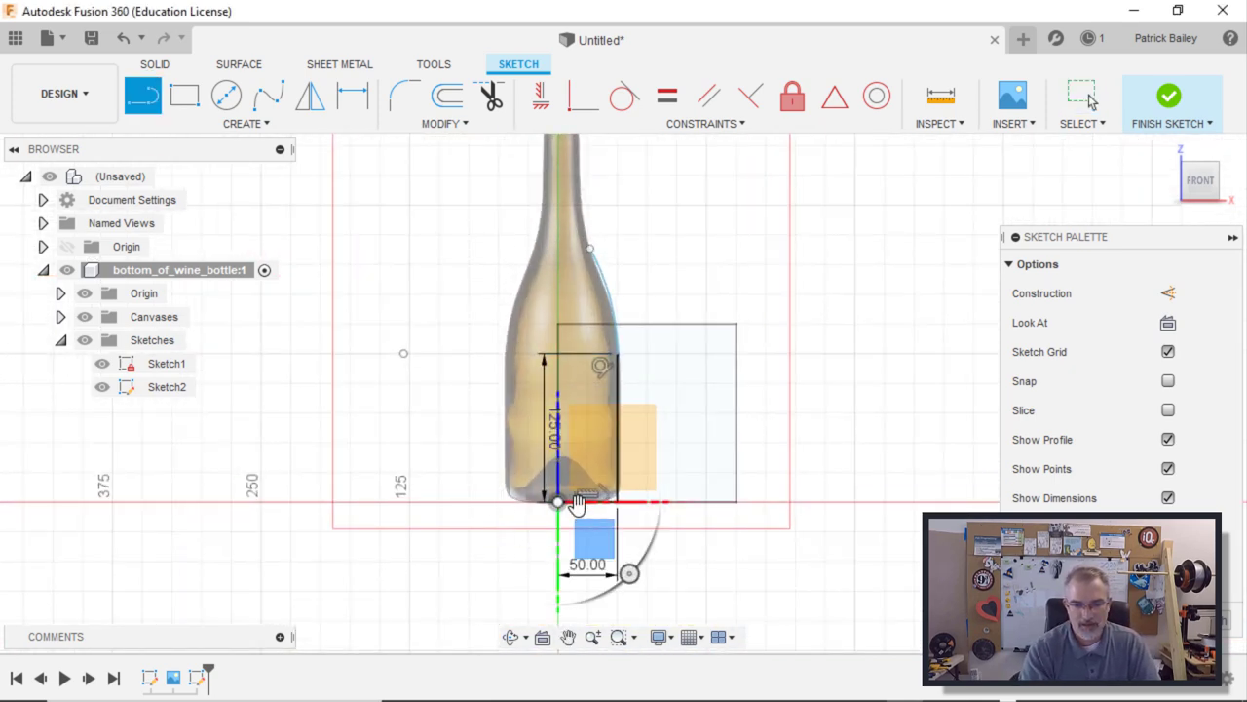
left_click(558, 502)
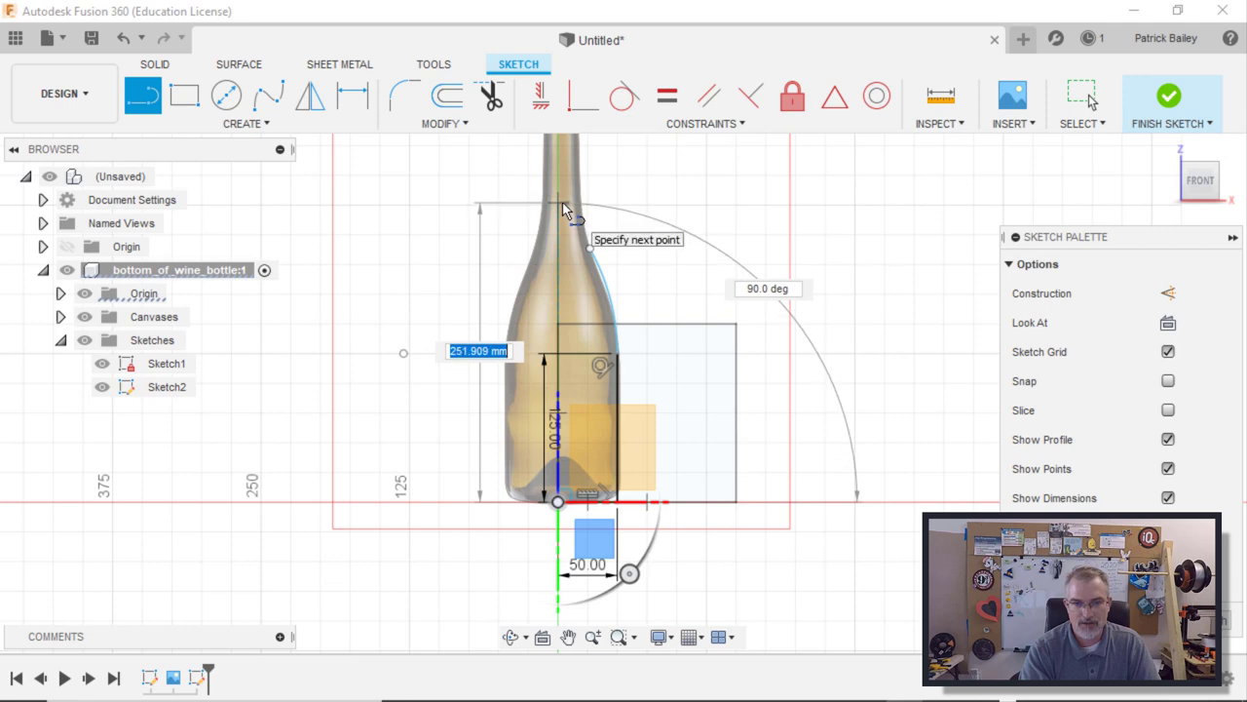
left_click(563, 202)
scroll(562, 201, "up", 5)
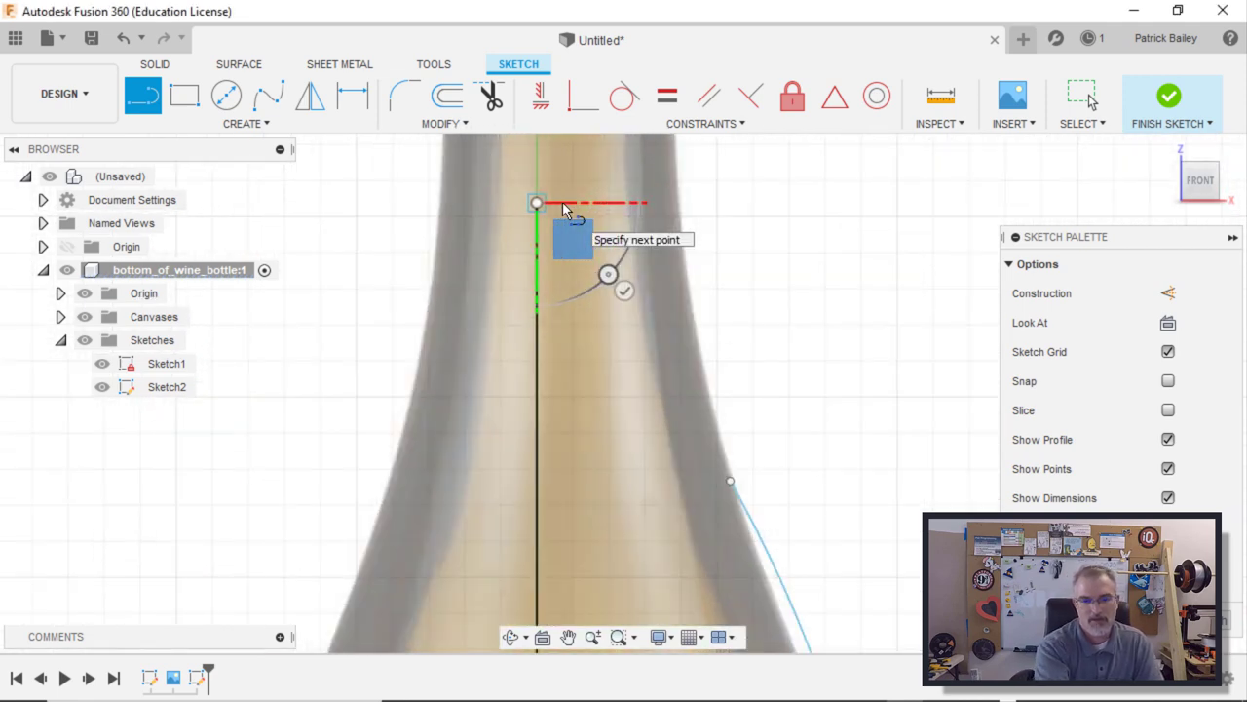
key("Escape")
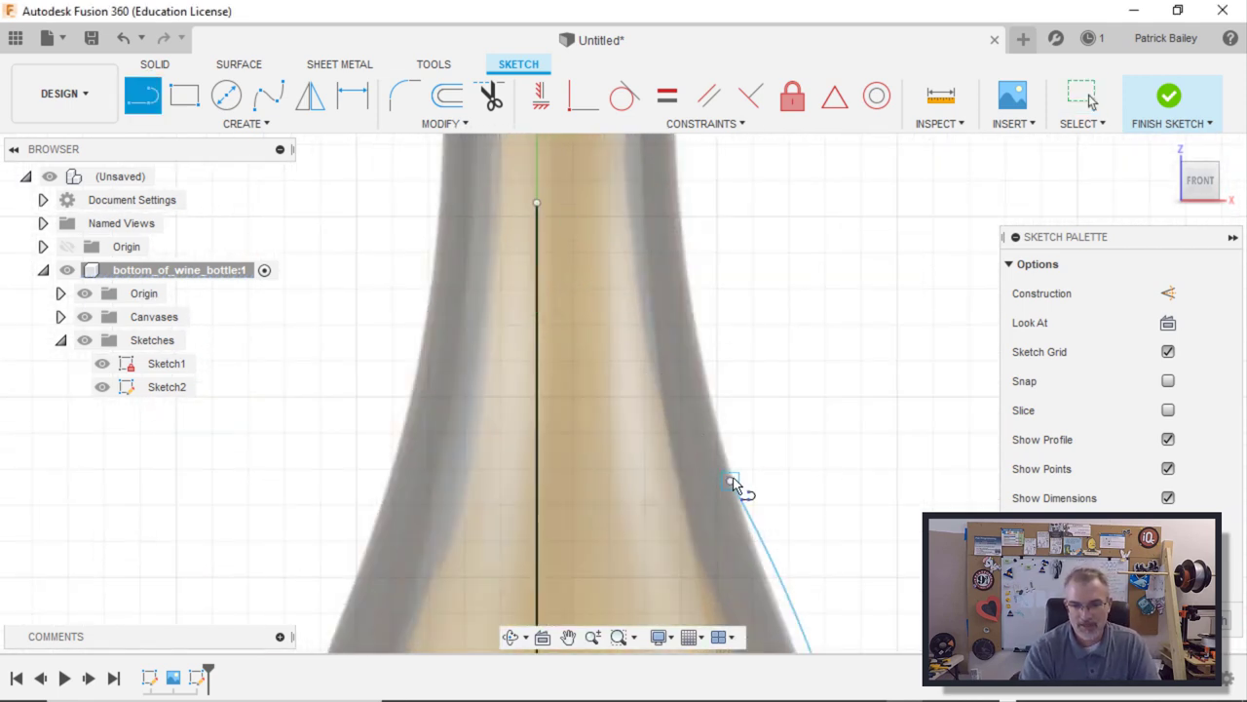
- Draw a horizontal line from the shoulder arc's upper endpoint to the vertical centre line
left_click(733, 481)
left_click(537, 482)
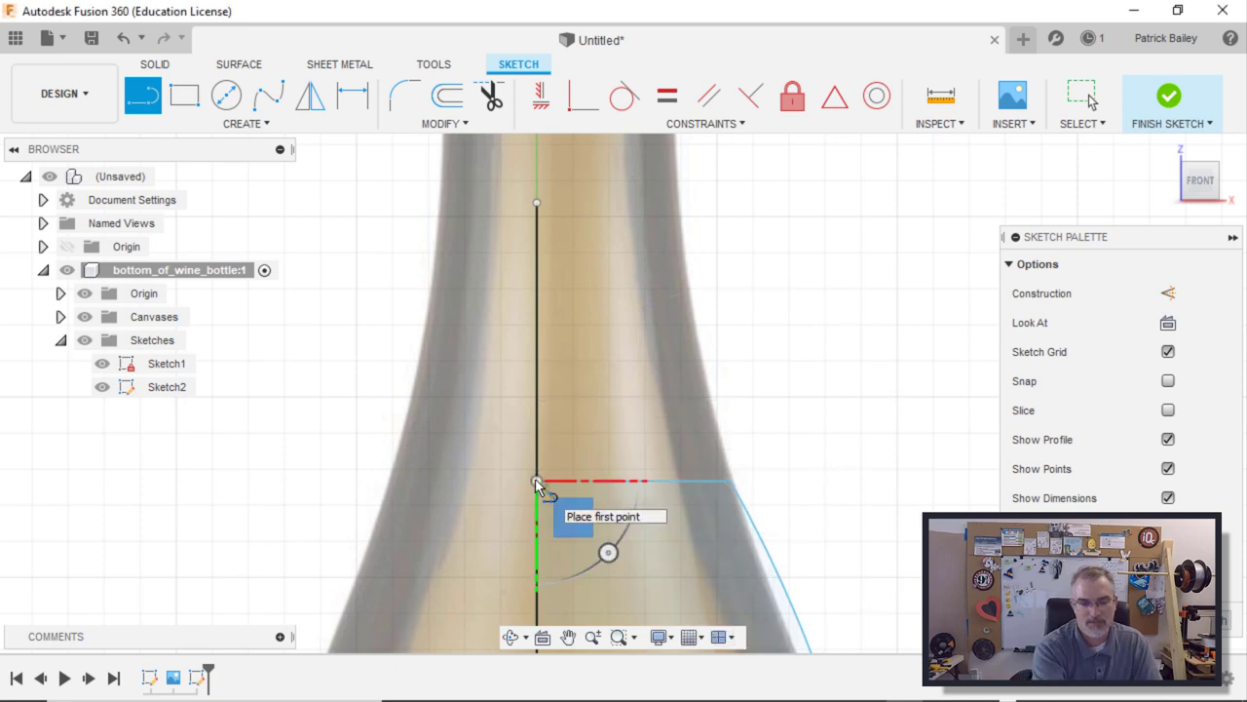
key("Escape")
- Trim the part of the centre line that extends above the horizontal top line
key("t")
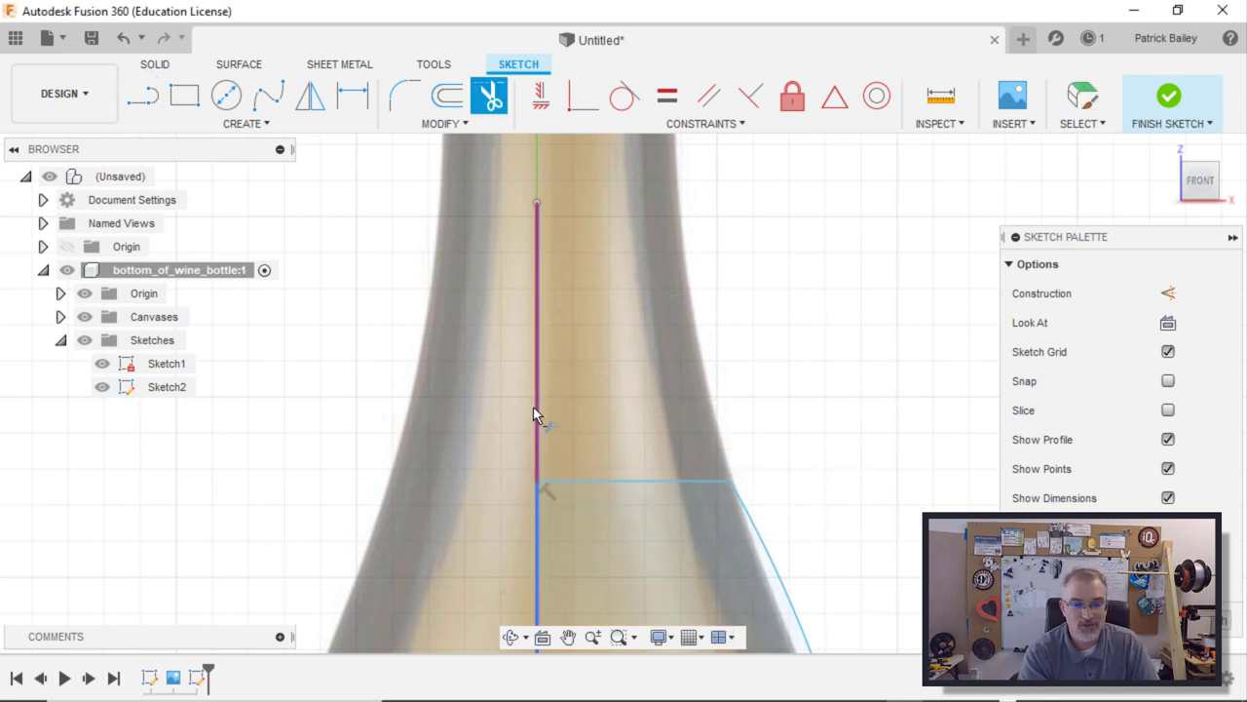
left_click(535, 412)
scroll(641, 201, "down", 5)
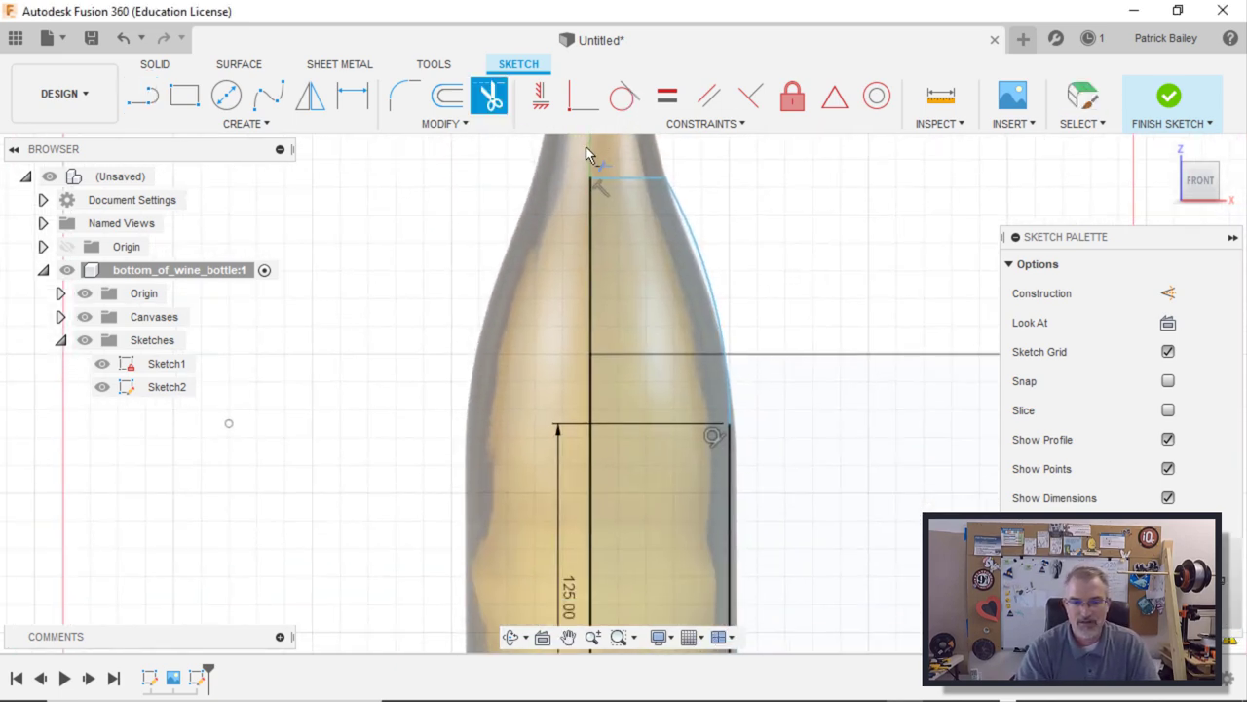
key("Escape")
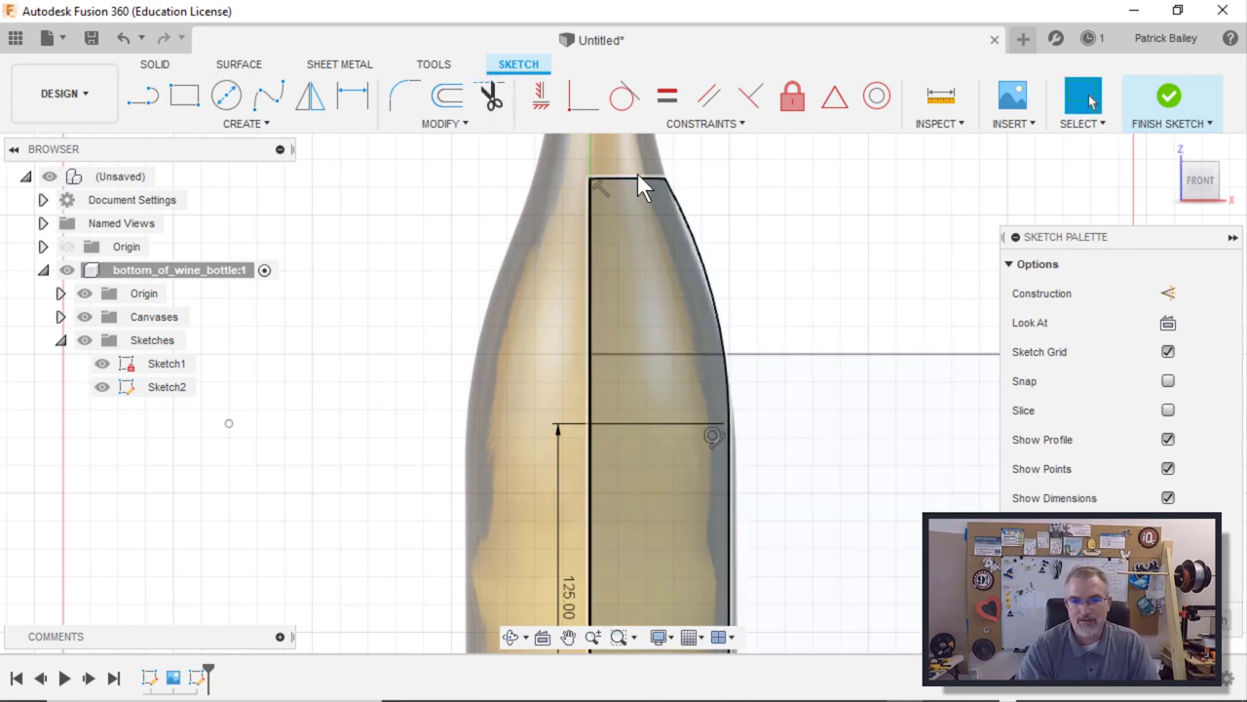
left_click(636, 179)
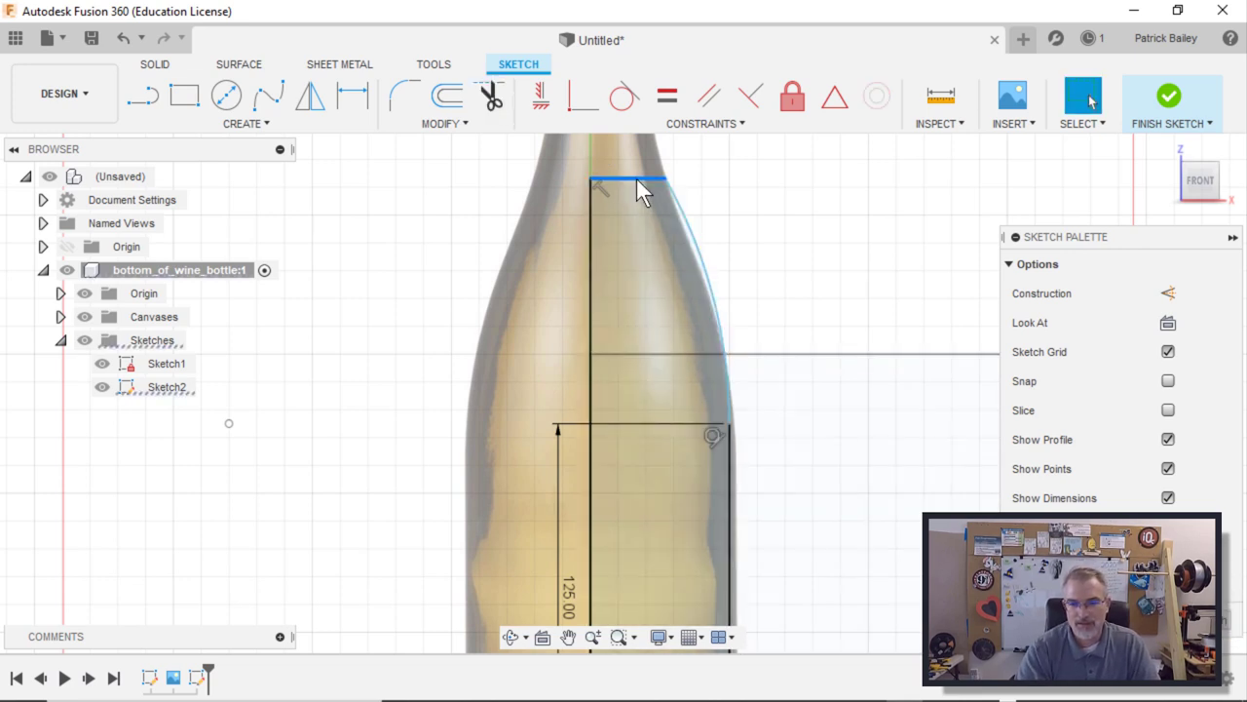
left_click(697, 253, "shift")
middle_click_drag(765, 365, 721, 220)
scroll(731, 195, "down", 2)
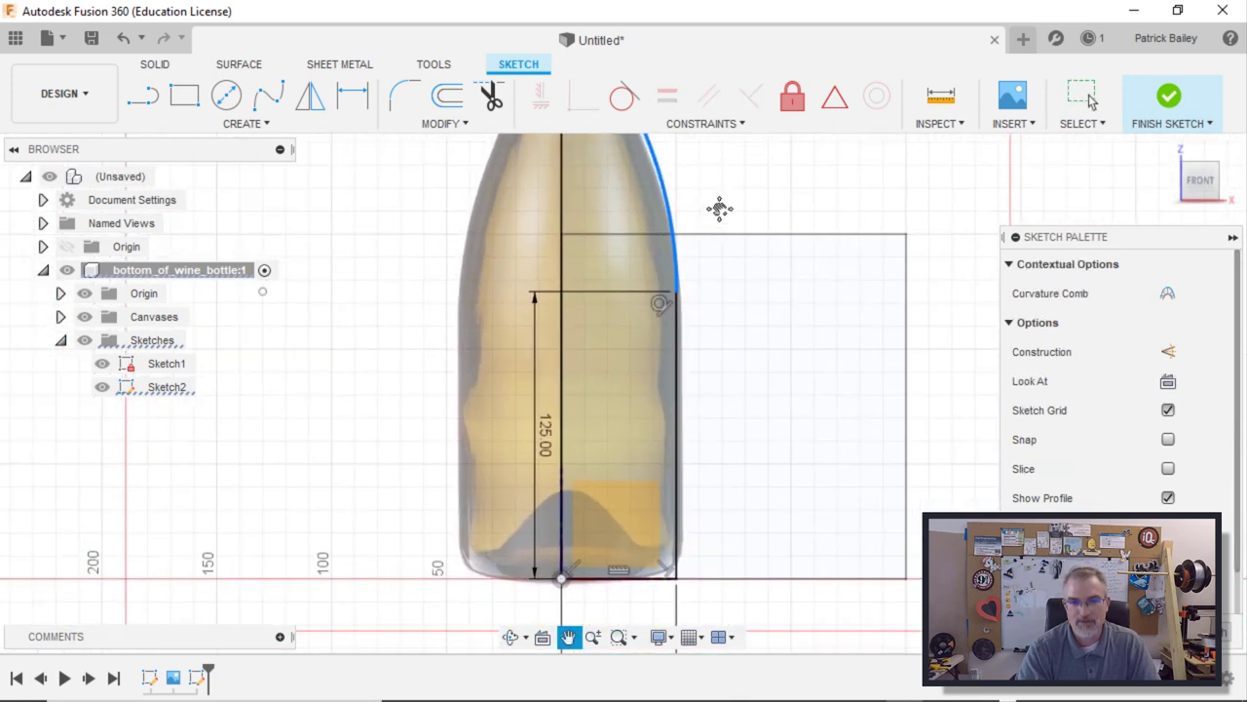
left_click(707, 220)
- Offset the whole closed half profile 3 mm inward with chain selection on
key("s")
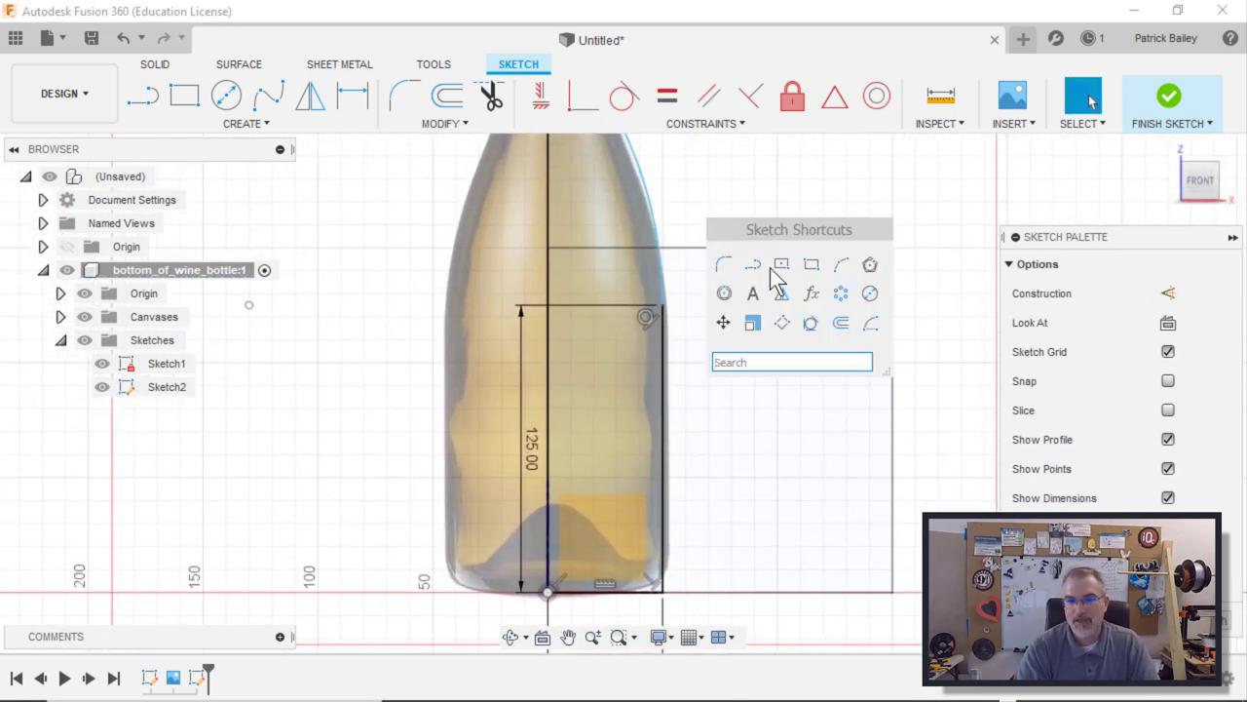
left_click(842, 323)
scroll(723, 245, "down", 2)
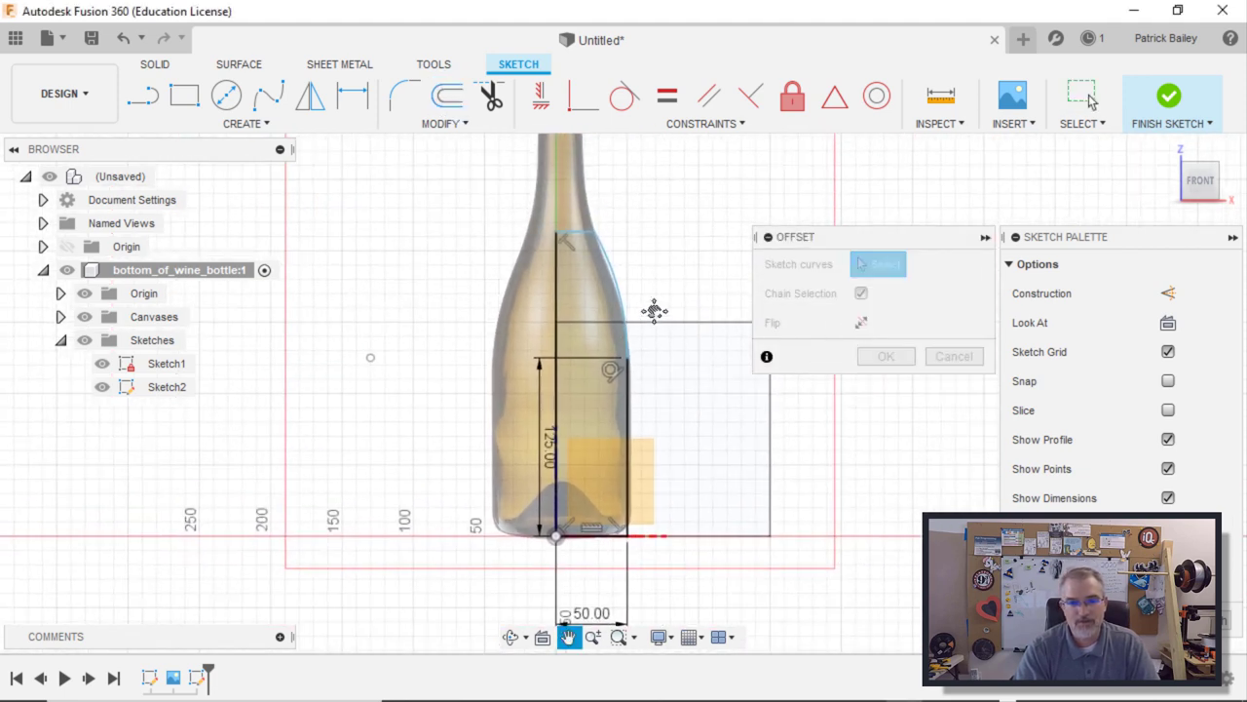
left_click(575, 236)
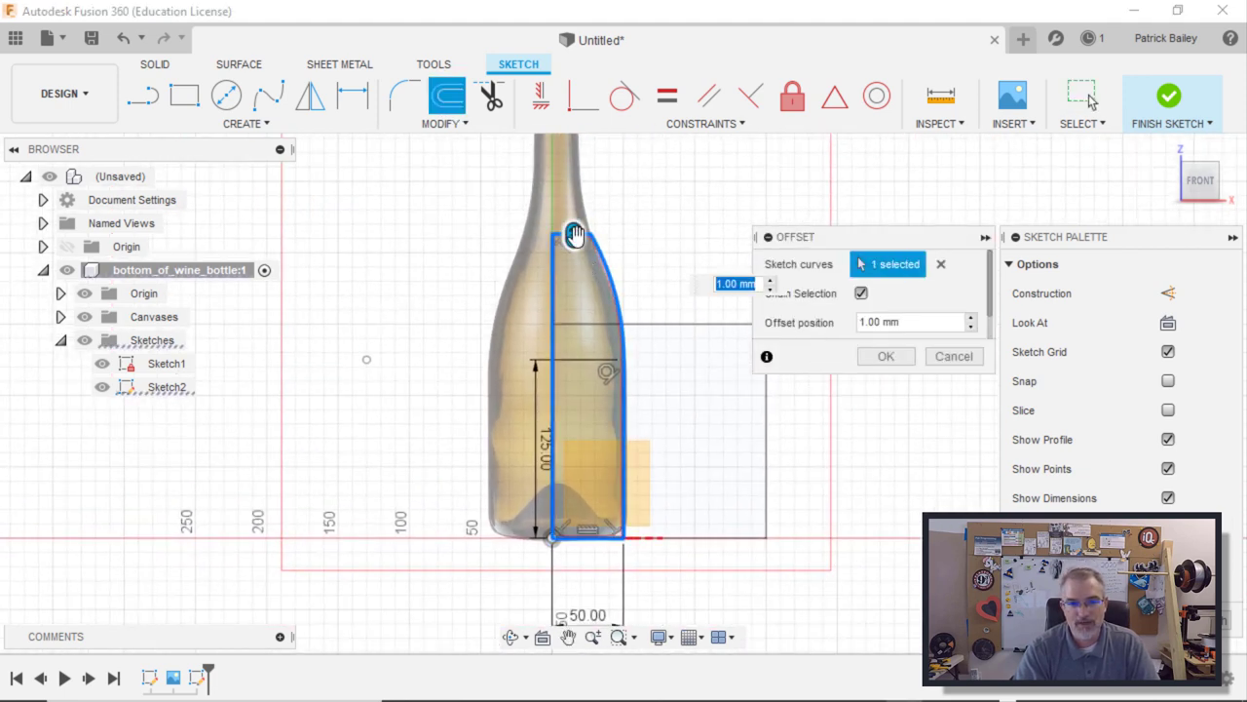
left_click_drag(575, 236, 574, 253)
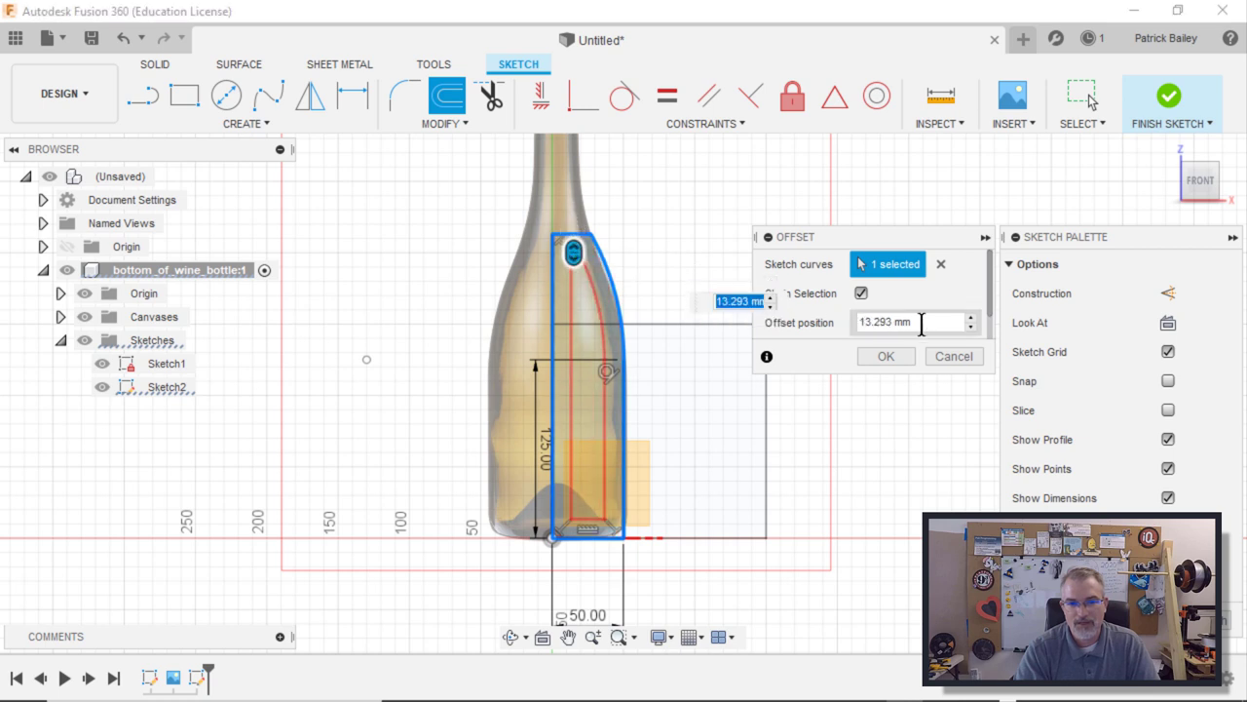
left_click_drag(927, 327, 835, 320)
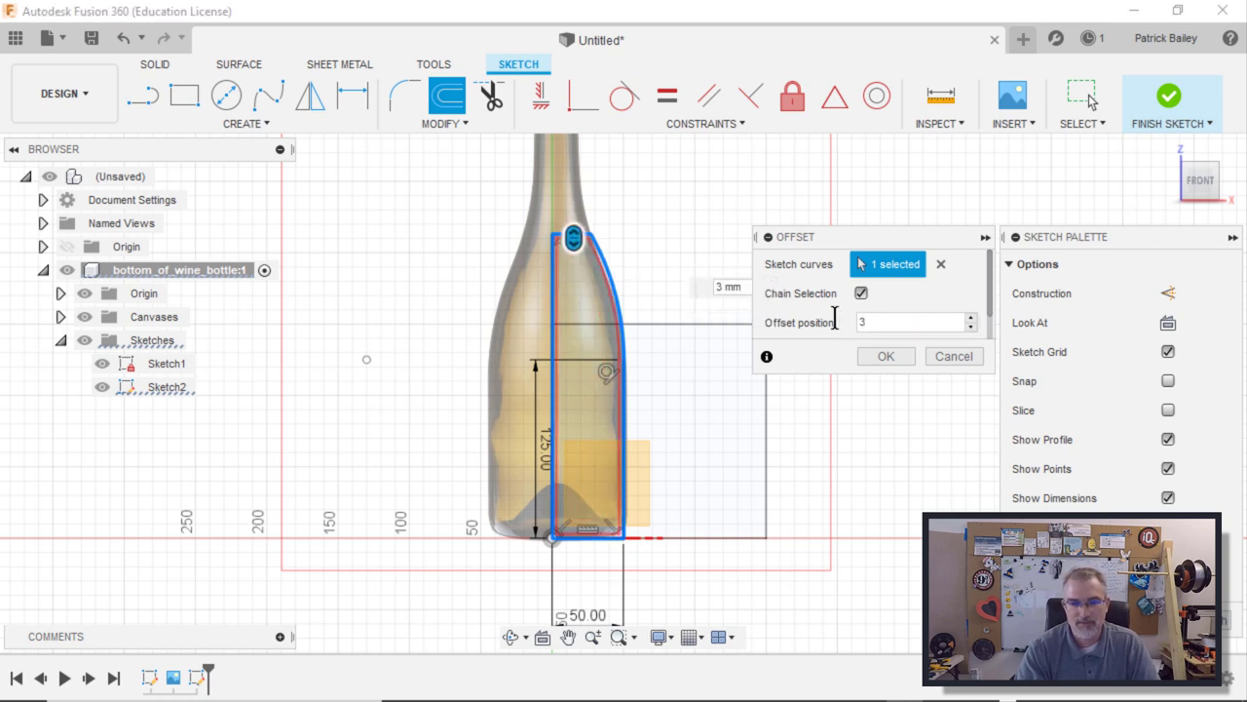
key("Return")
- Examine the wall between the outer and offset outlines along the shoulder arc and at the flat top
scroll(668, 290, "up", 5)
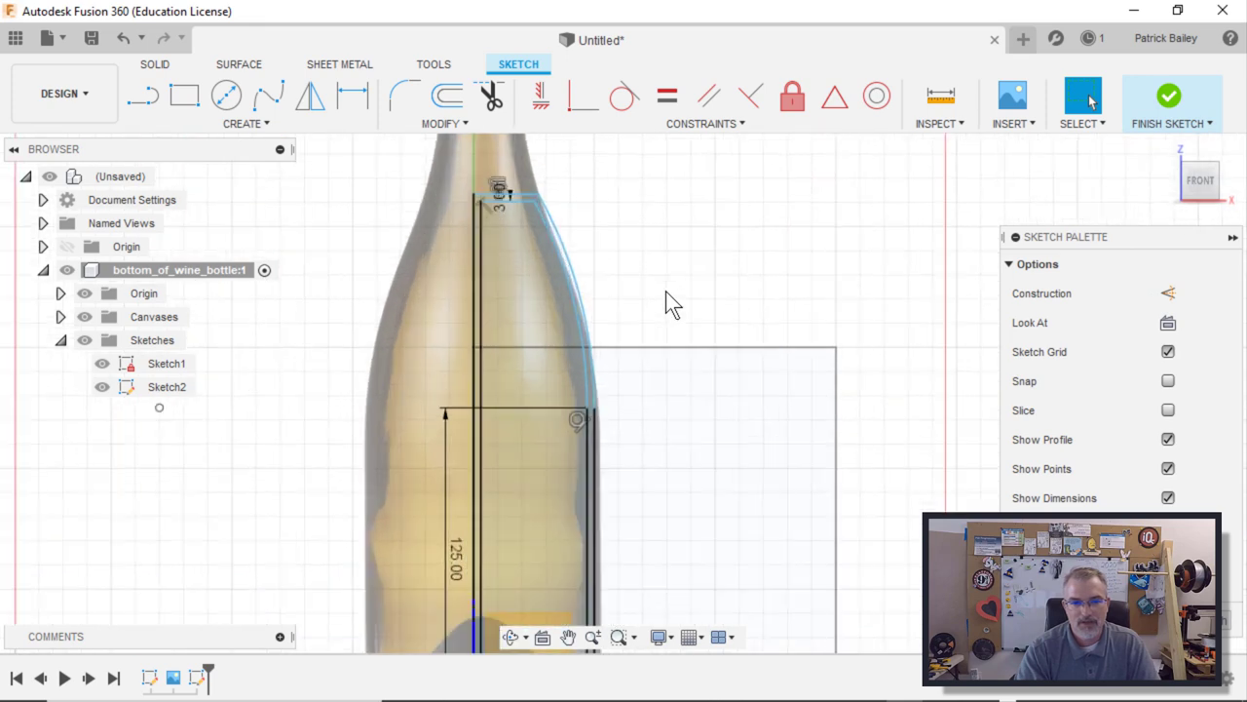
middle_click_drag(669, 291, 825, 409)
scroll(824, 409, "up", 2)
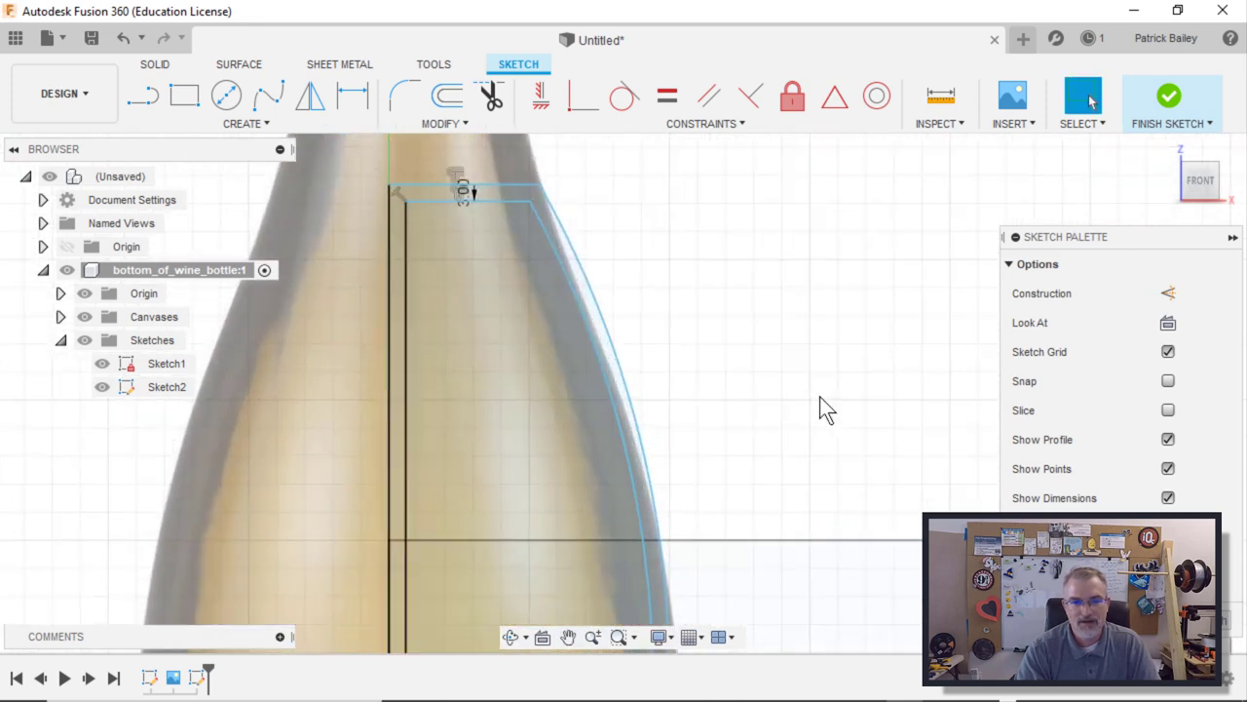
left_click(604, 351)
scroll(682, 334, "down", 3)
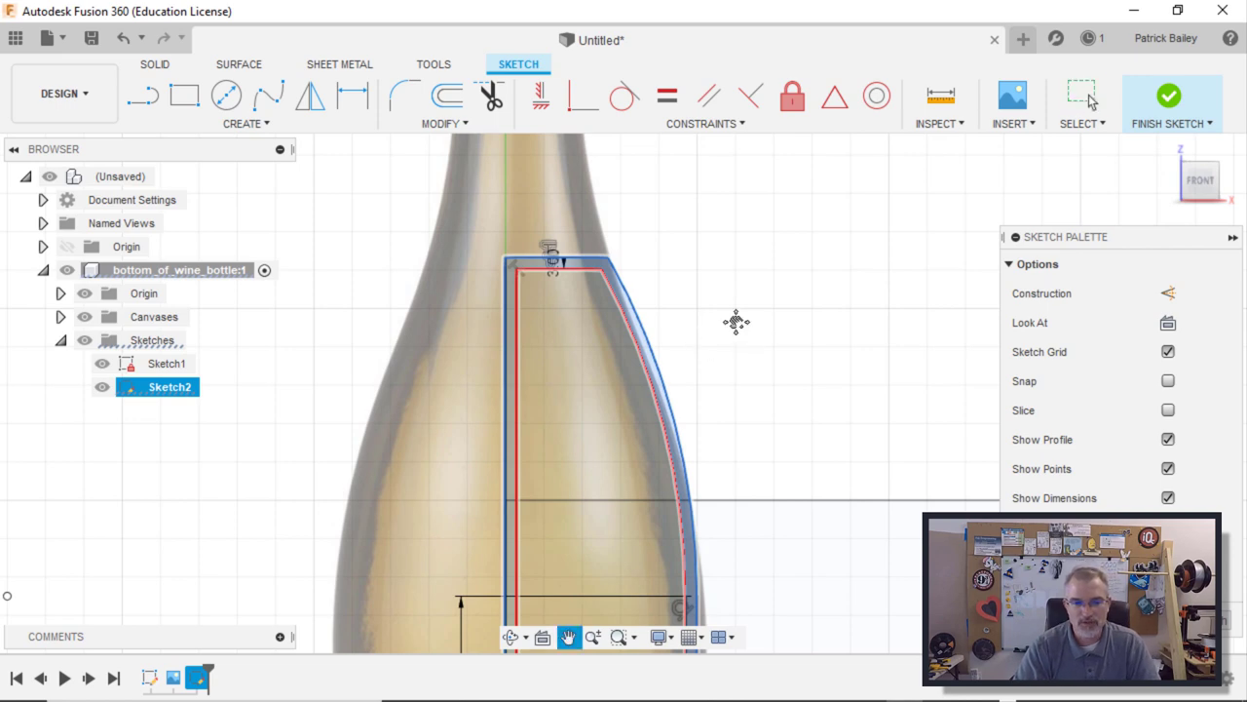
left_click(733, 316)
scroll(732, 317, "up", 2)
middle_click_drag(733, 317, 832, 351)
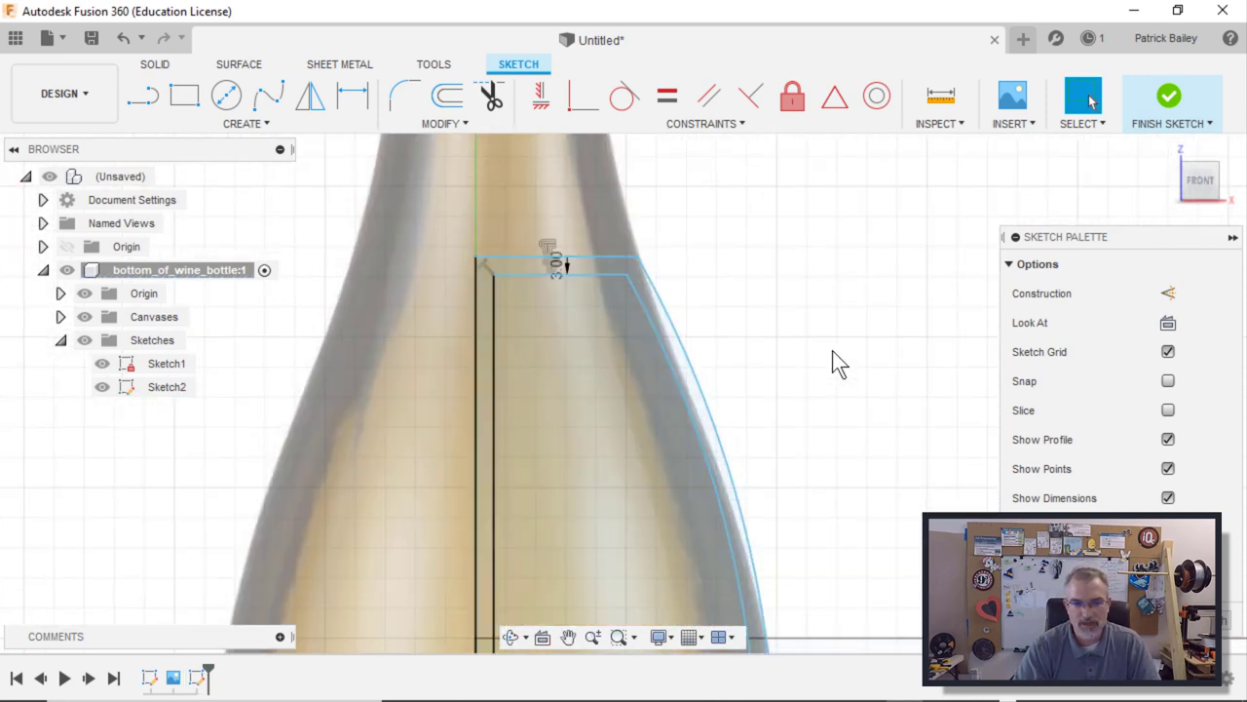
scroll(595, 352, "up", 2)
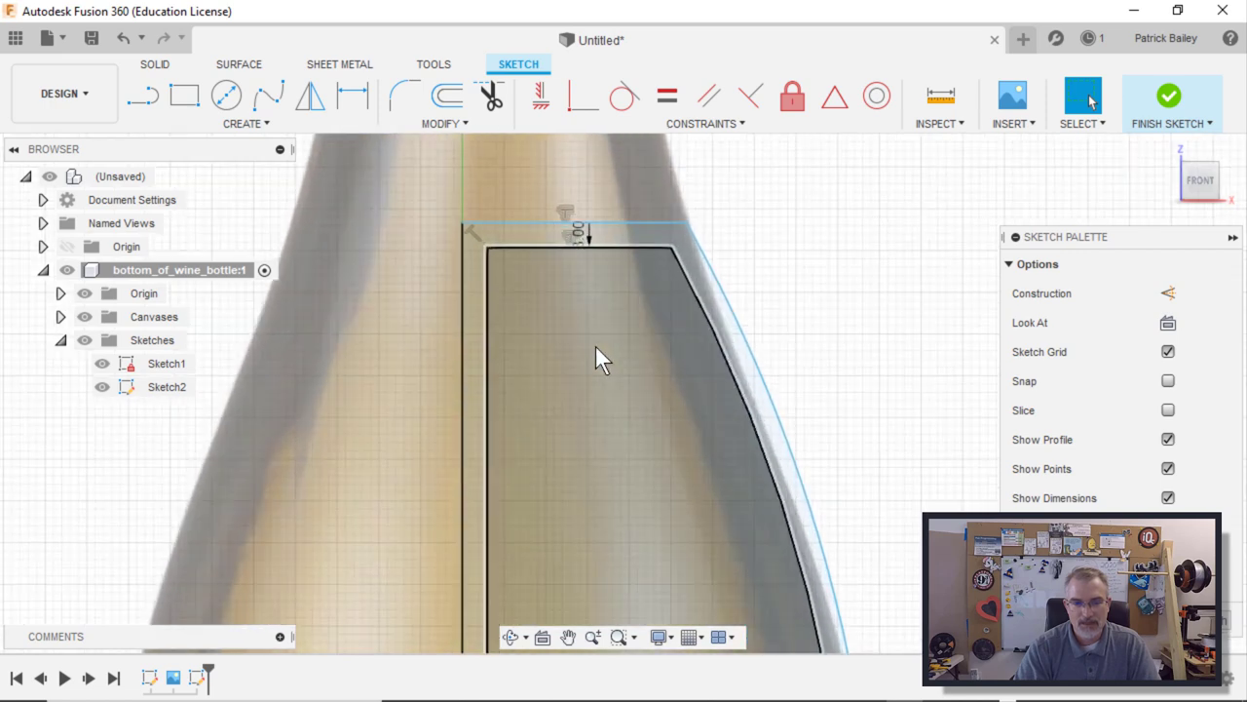
middle_click_drag(594, 353, 591, 434)
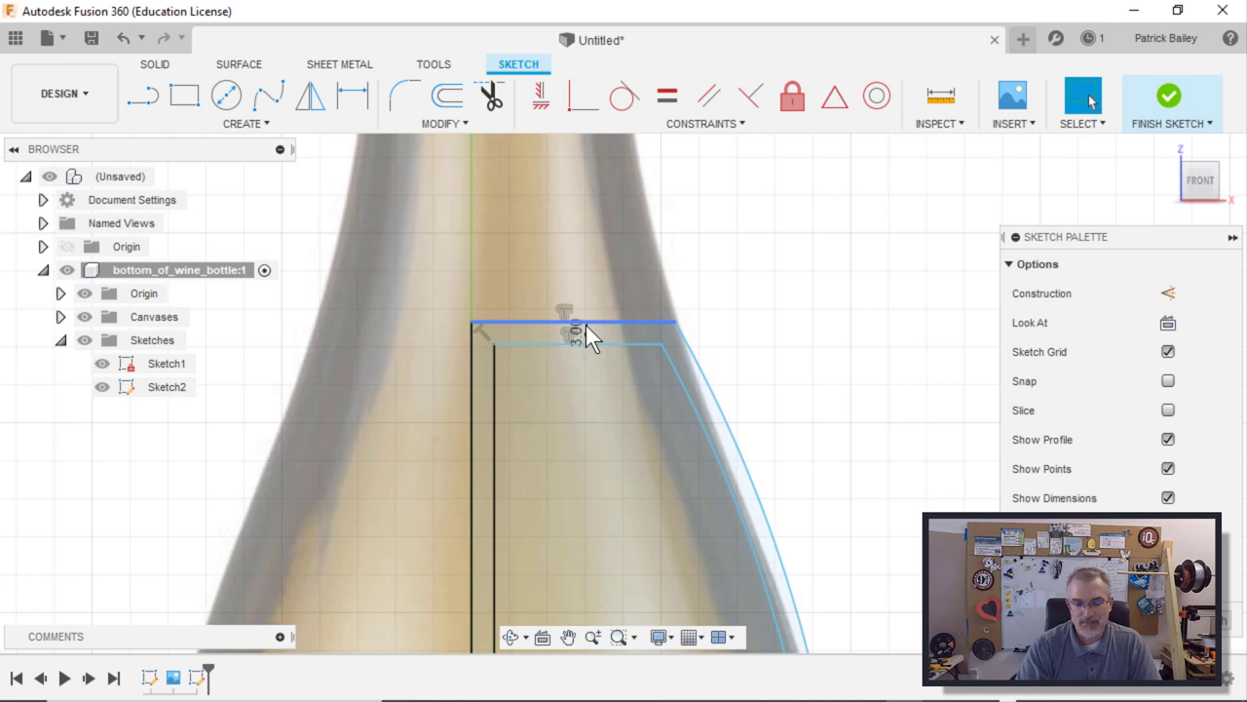
- Draw a 15 mm horizontal line along the profile's top edge, starting at the centre line's upper end
scroll(587, 328, "up", 2)
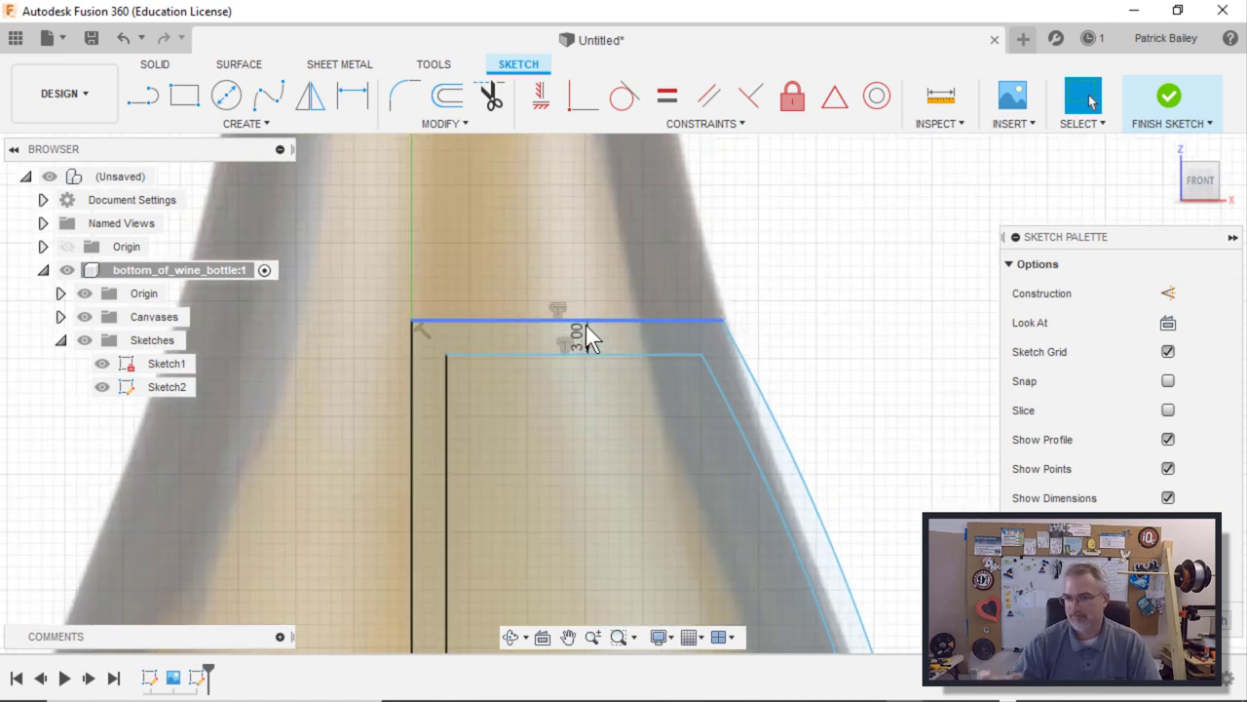
key("l")
left_click(410, 320)
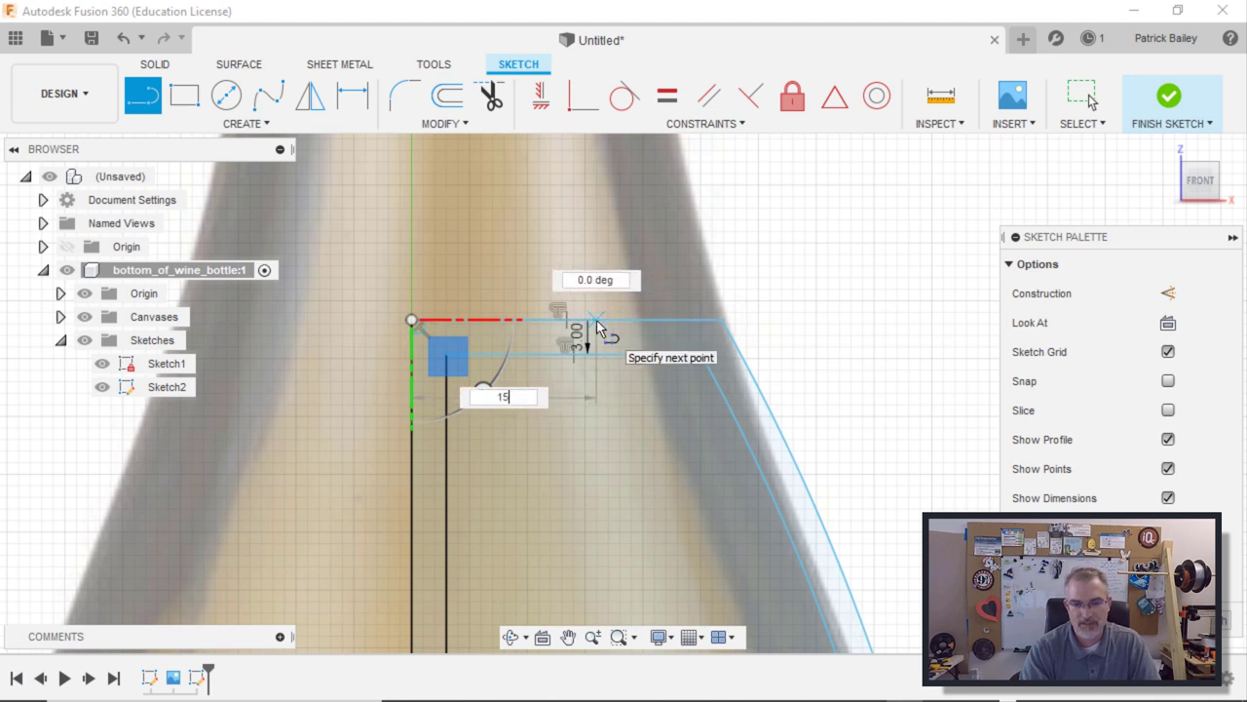
key("Return")
key("Escape")
- Draw a 10 mm vertical line downward from the outer end of the 15 mm line
key("l")
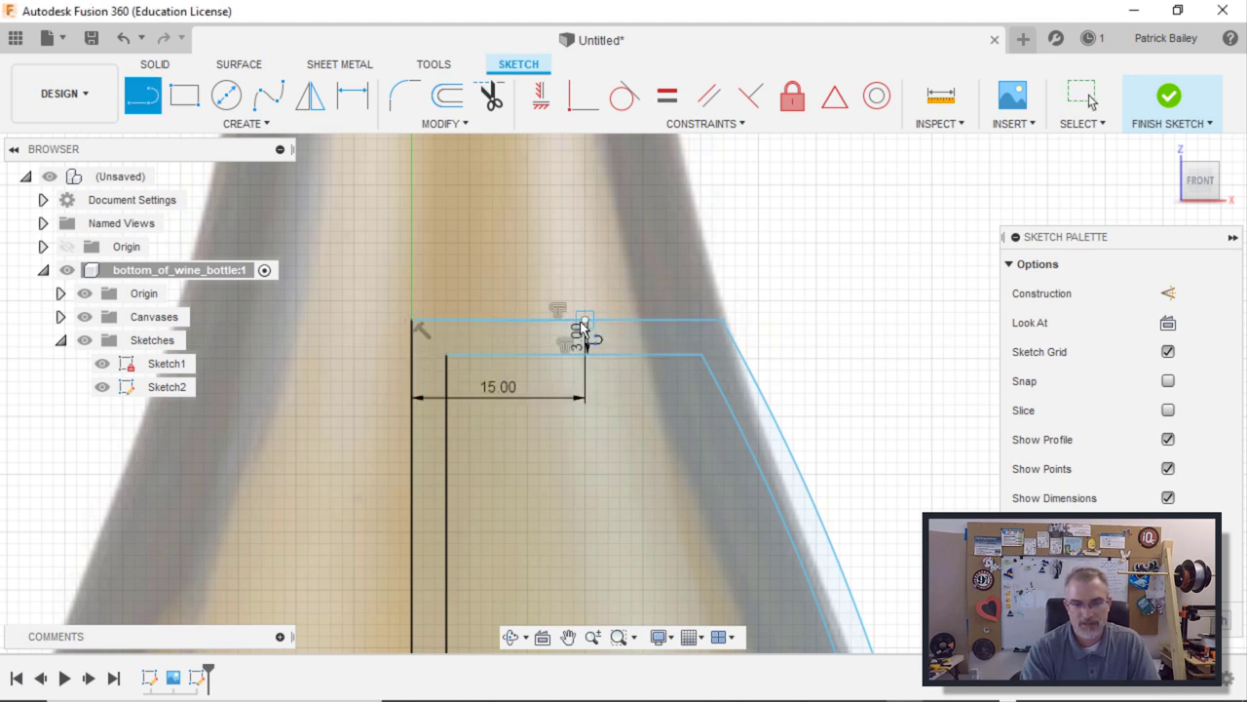
left_click(583, 321)
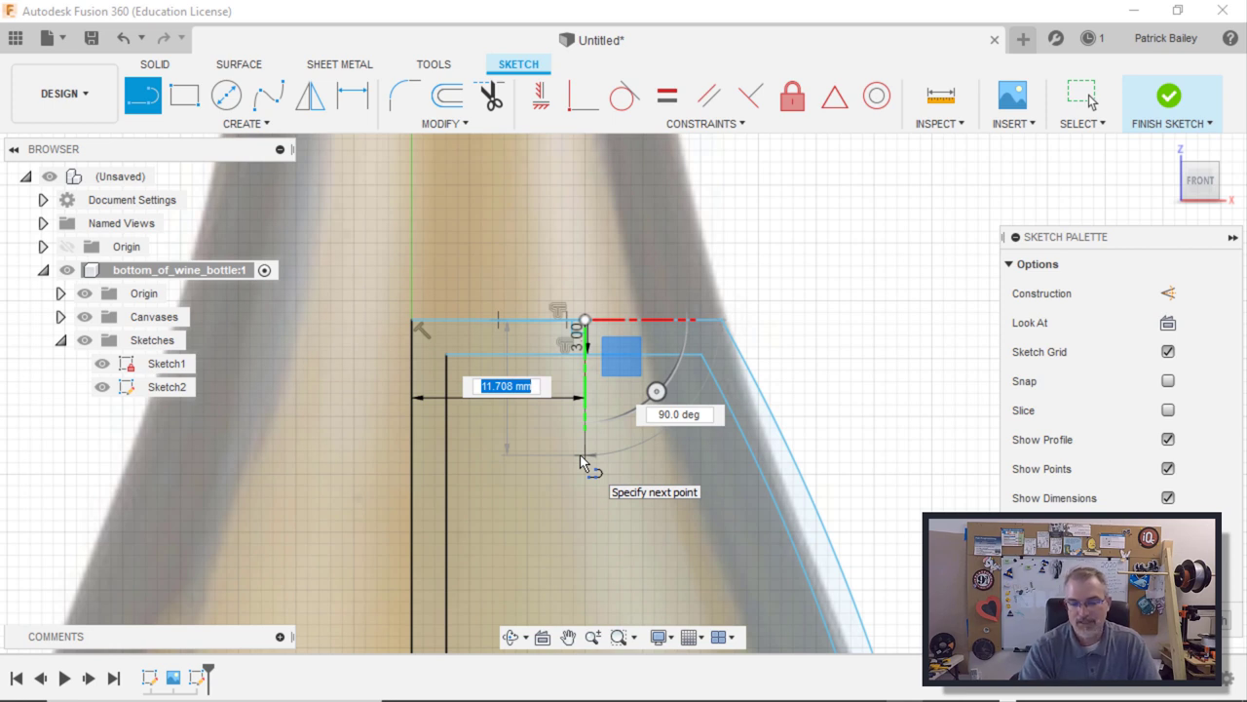
type("10")
key("Return")
key("Escape")
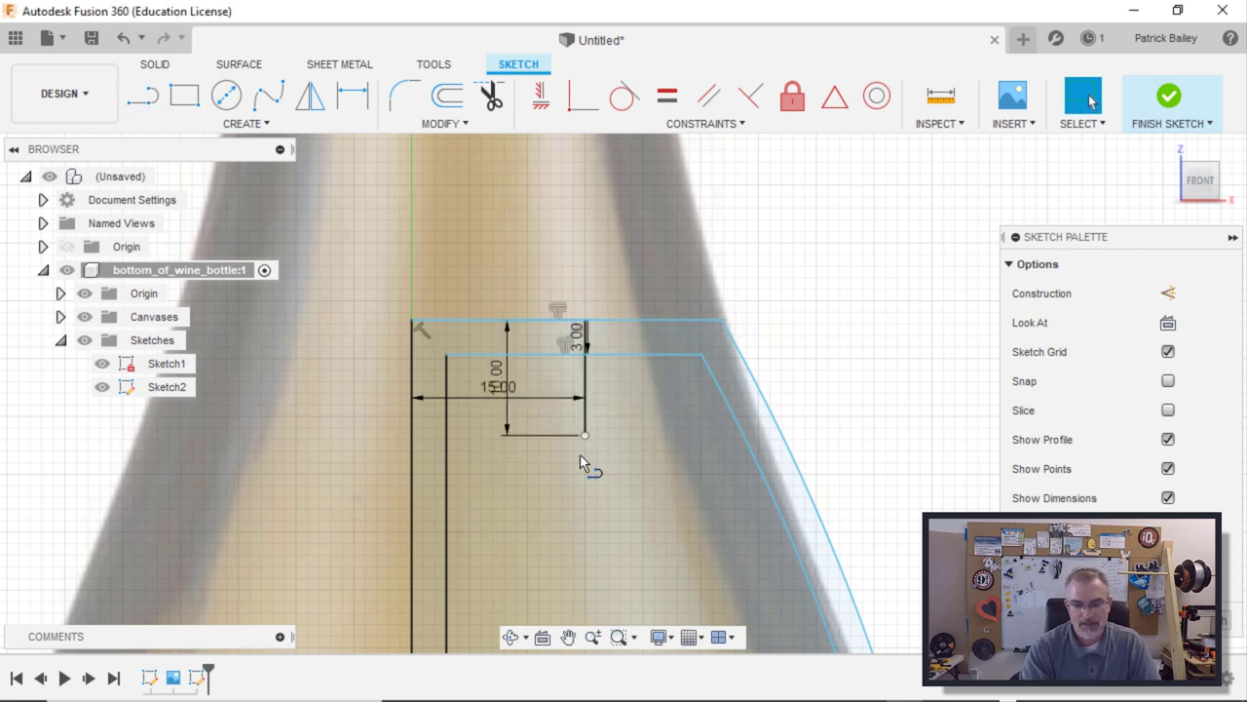
- Draw a horizontal line from the lower end of the 10 mm line out to the outer shoulder arc
key("l")
left_click(584, 434)
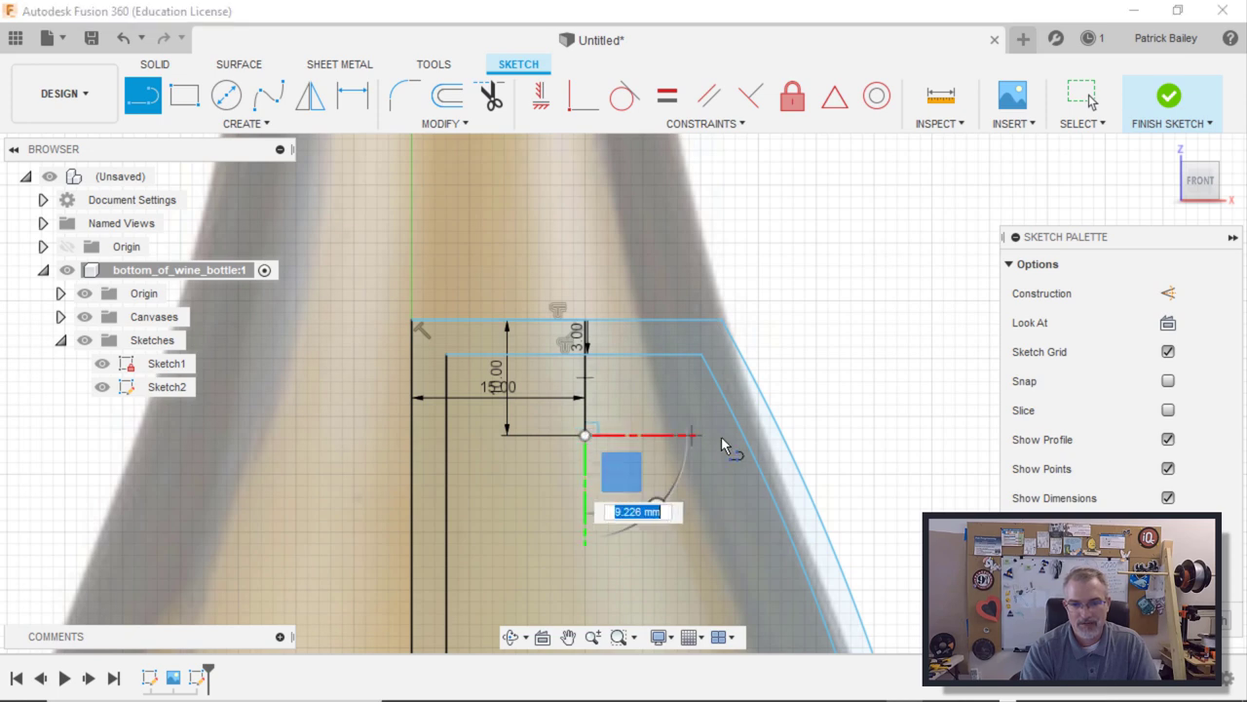
left_click(781, 436)
key("Escape")
key("Escape")
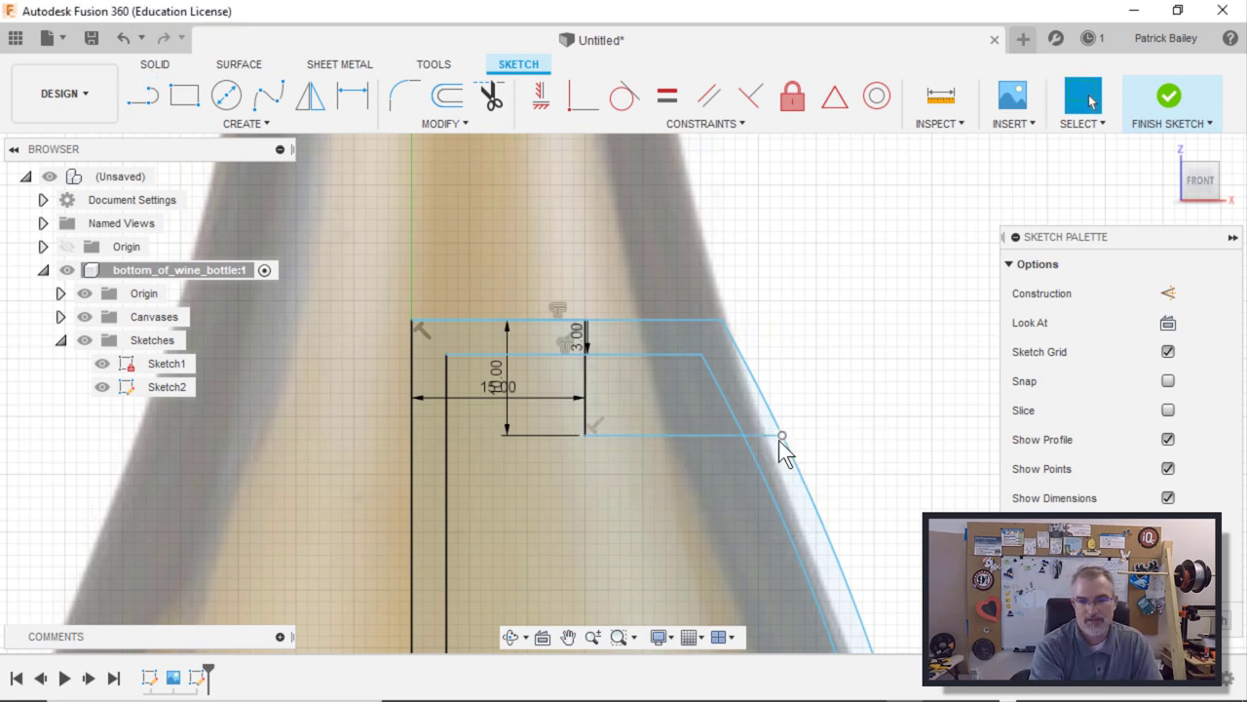
- Trim both top lines outside the 10 mm vertical line and both shoulder arcs above the new ledge to form a stepped neck
scroll(784, 450, "up", 3)
scroll(603, 474, "down", 2)
scroll(601, 489, "up", 1)
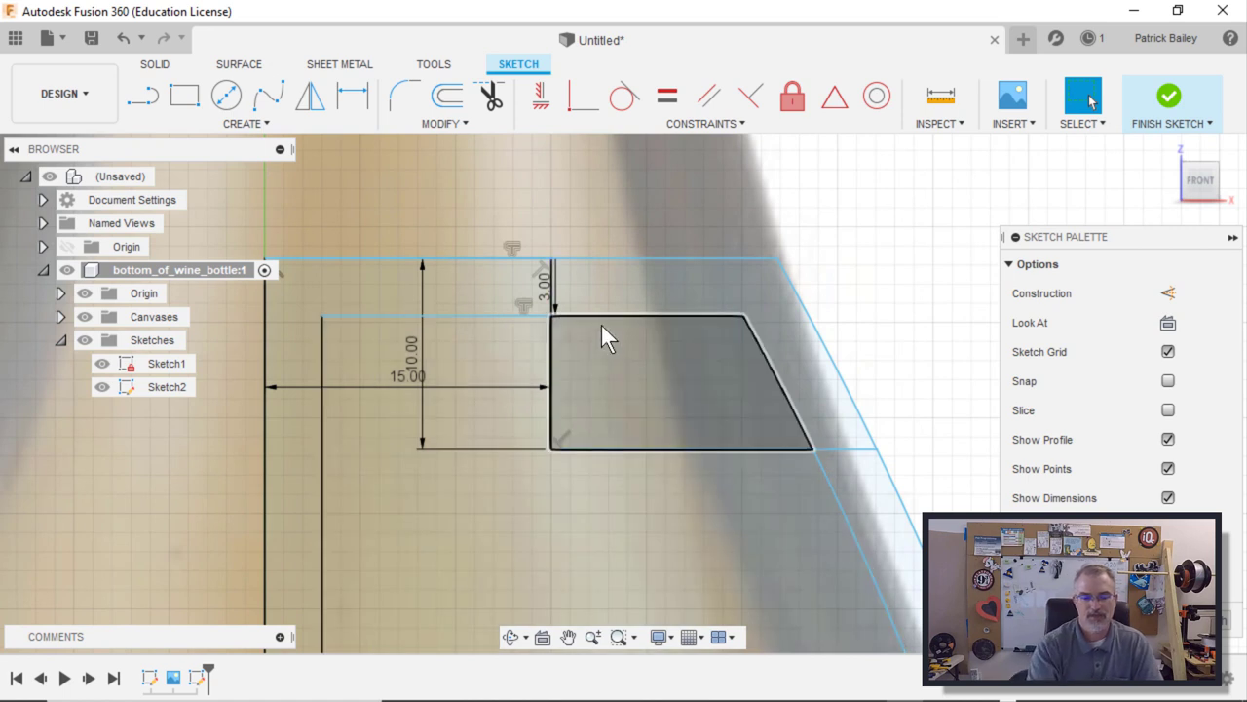
key("t")
left_click(609, 313)
left_click(625, 259)
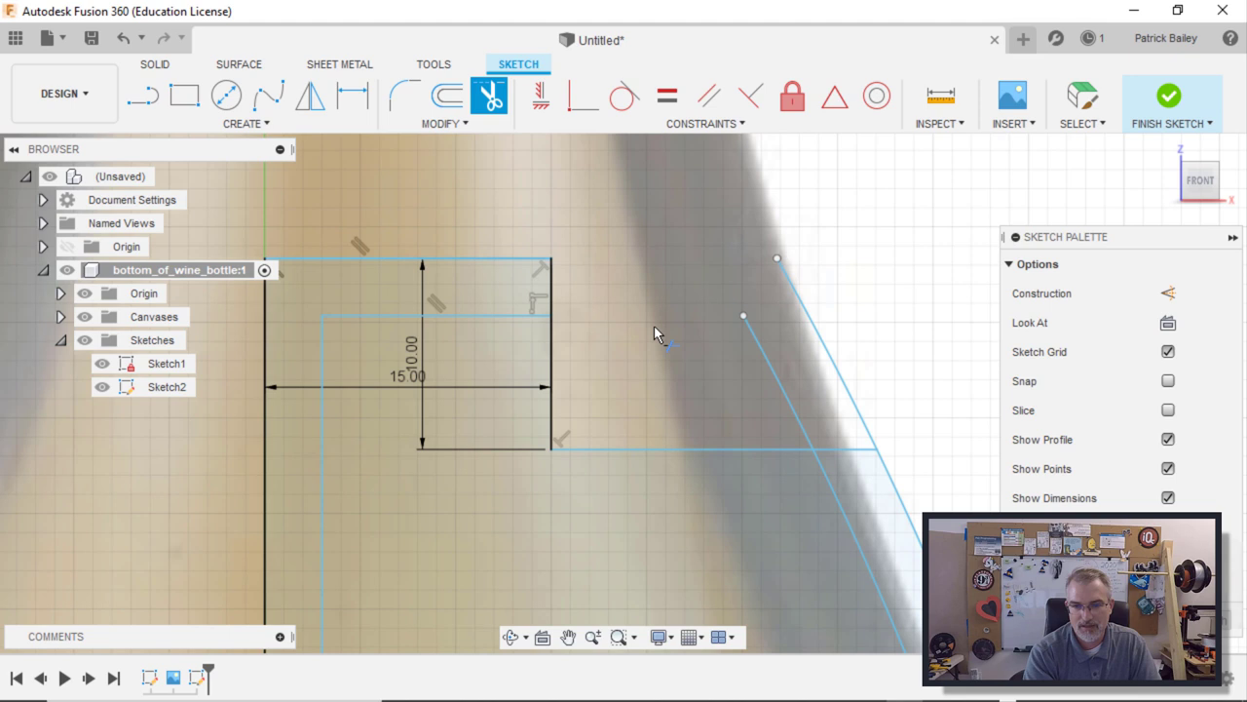
left_click(783, 384)
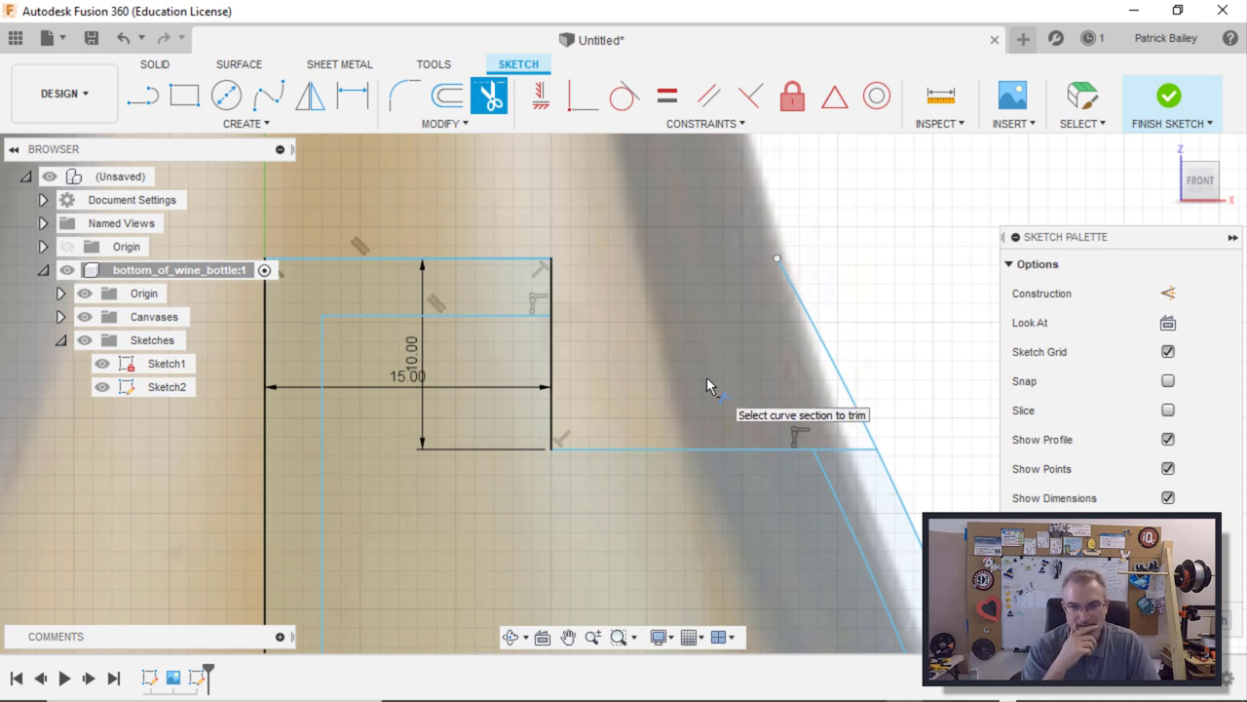
left_click(854, 402)
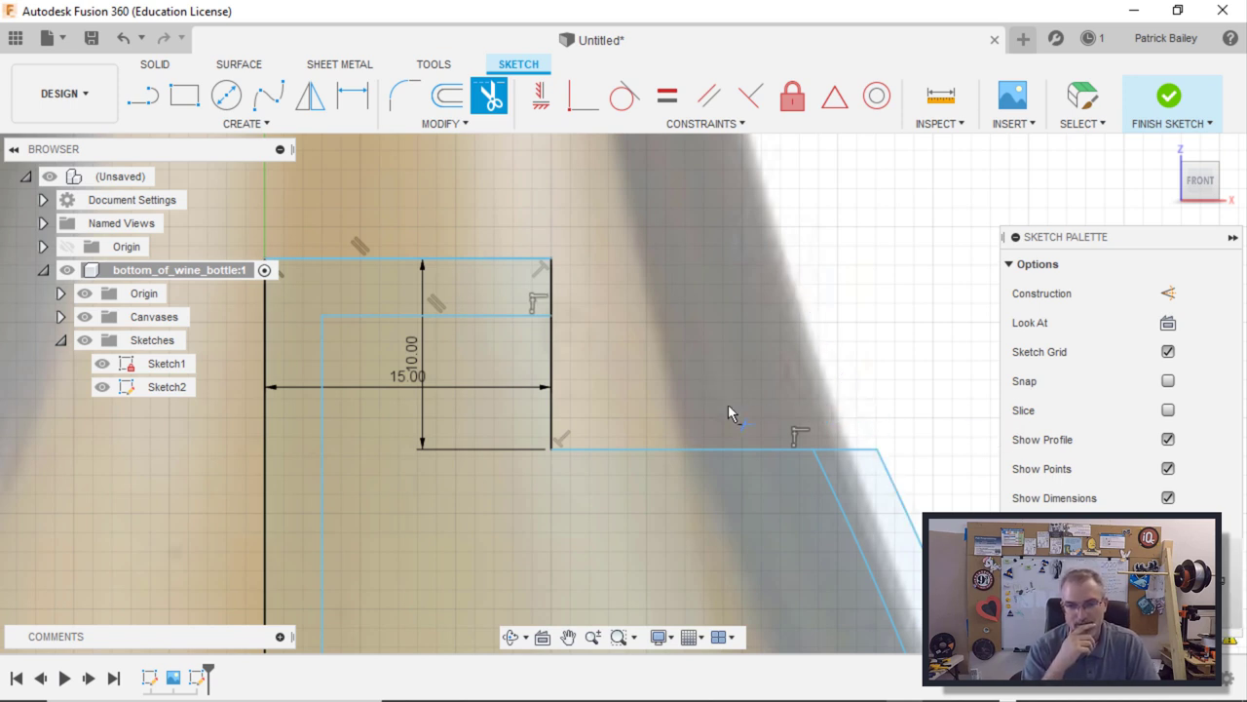
- Draw a 4 mm line inward along the neck's top edge from its outer corner, and a 13 mm vertical line down from its end
middle_click_drag(714, 401, 780, 375)
scroll(660, 252, "down", 2)
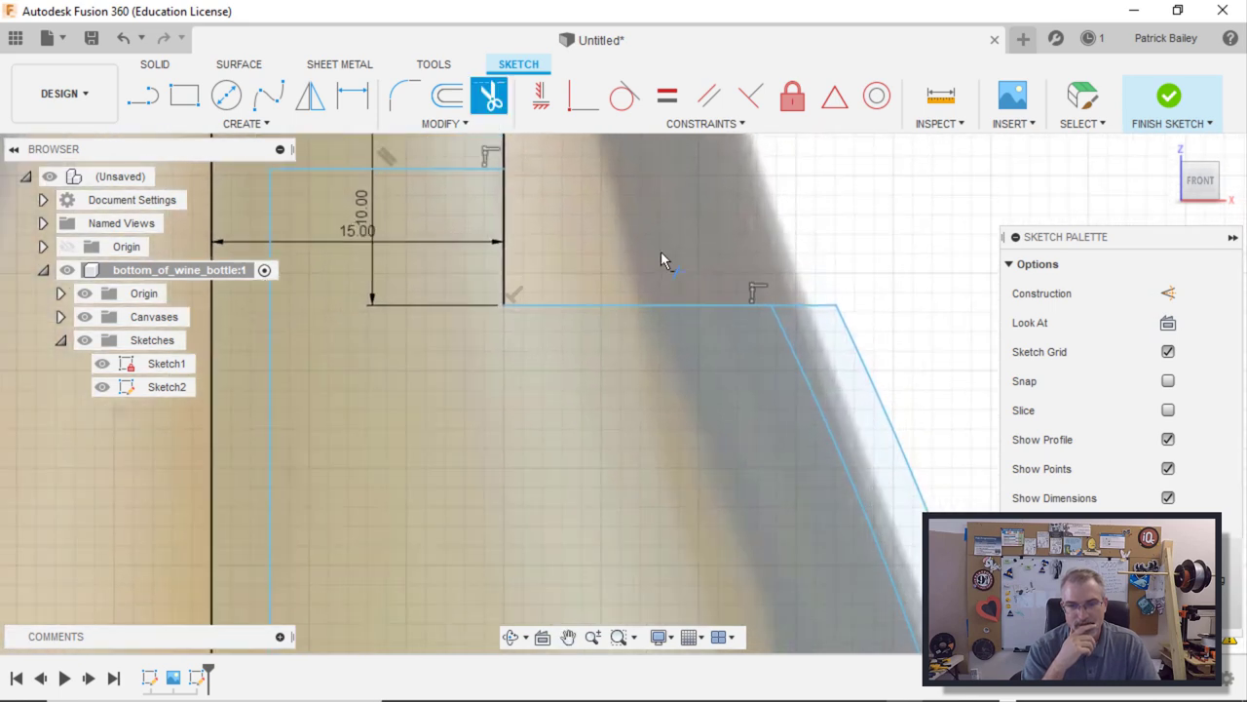
middle_click_drag(661, 252, 713, 338)
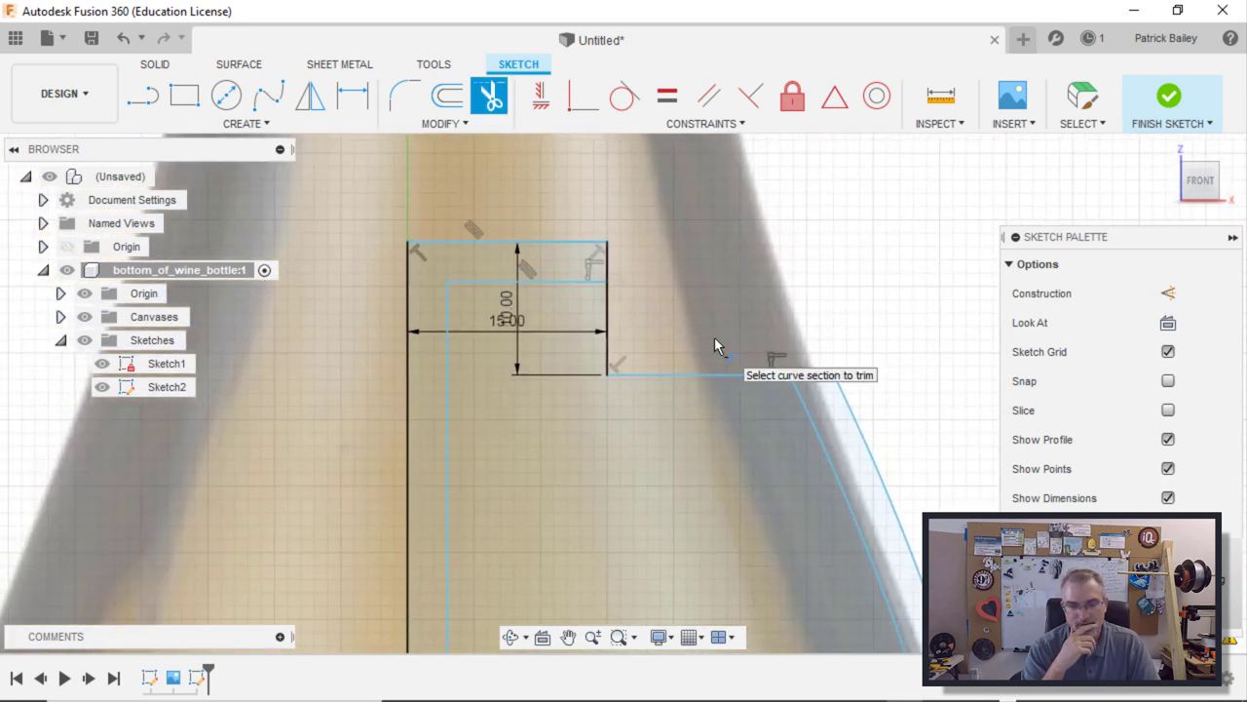
key("l")
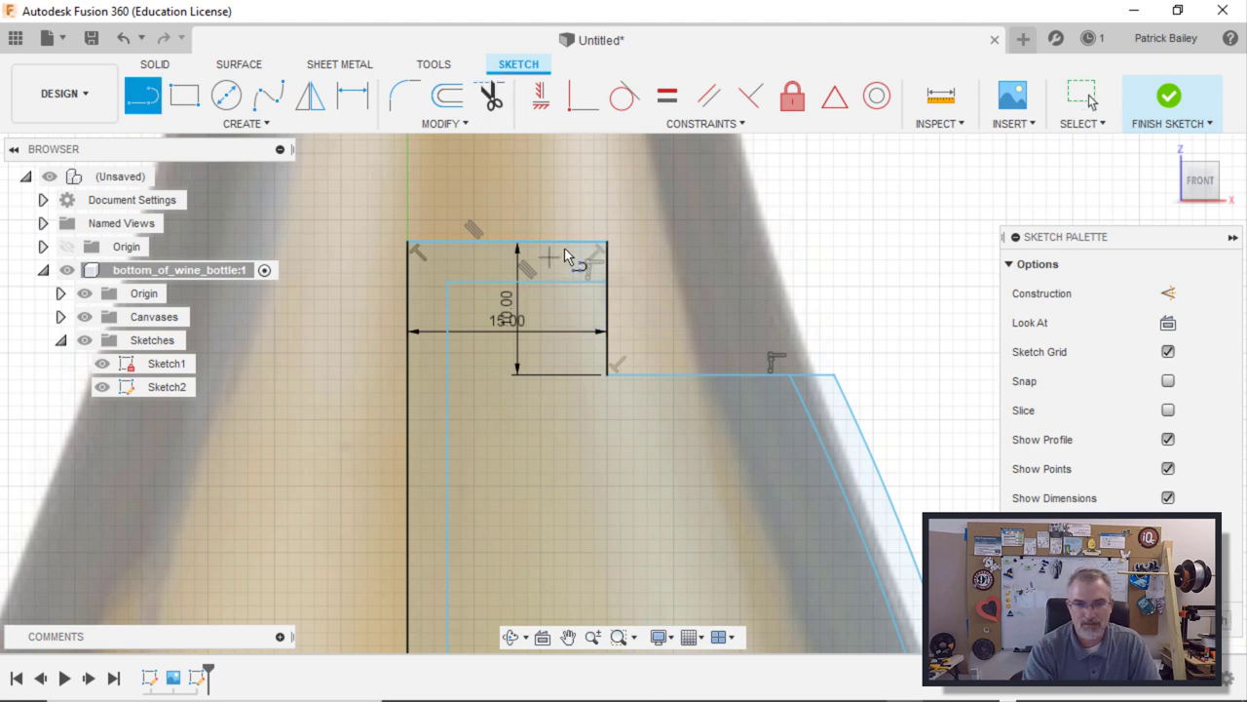
left_click(606, 241)
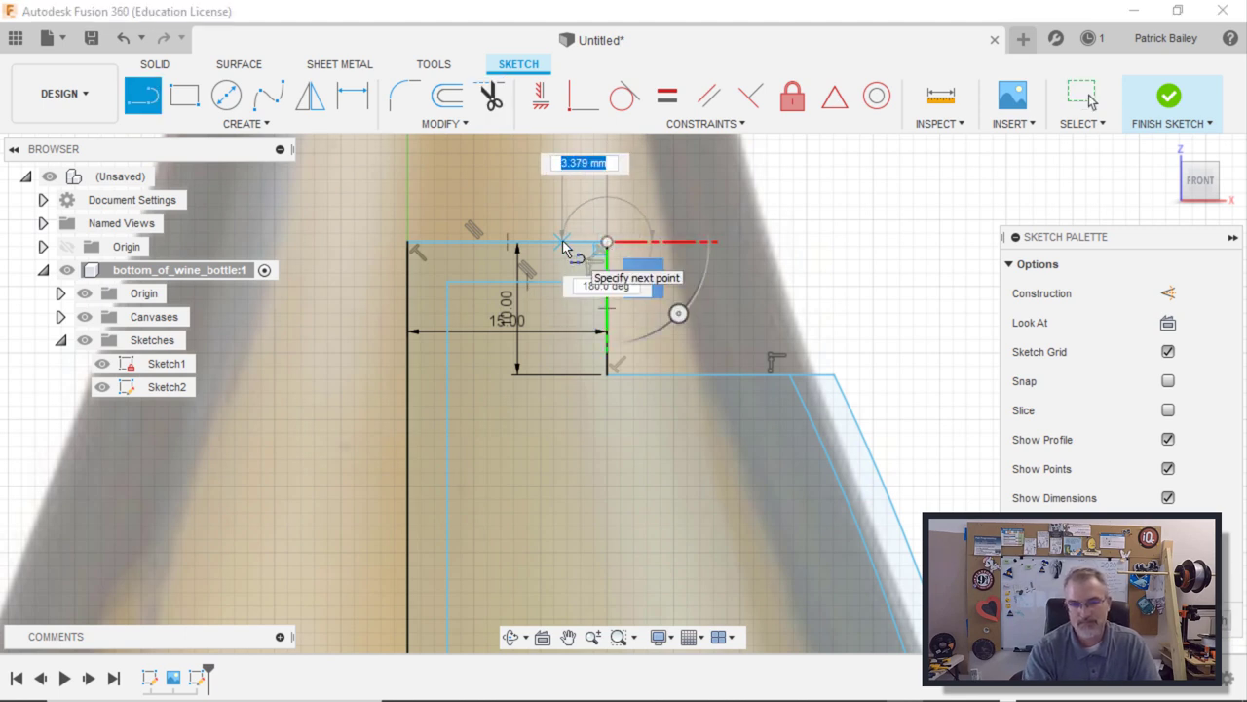
type("4")
key("Return")
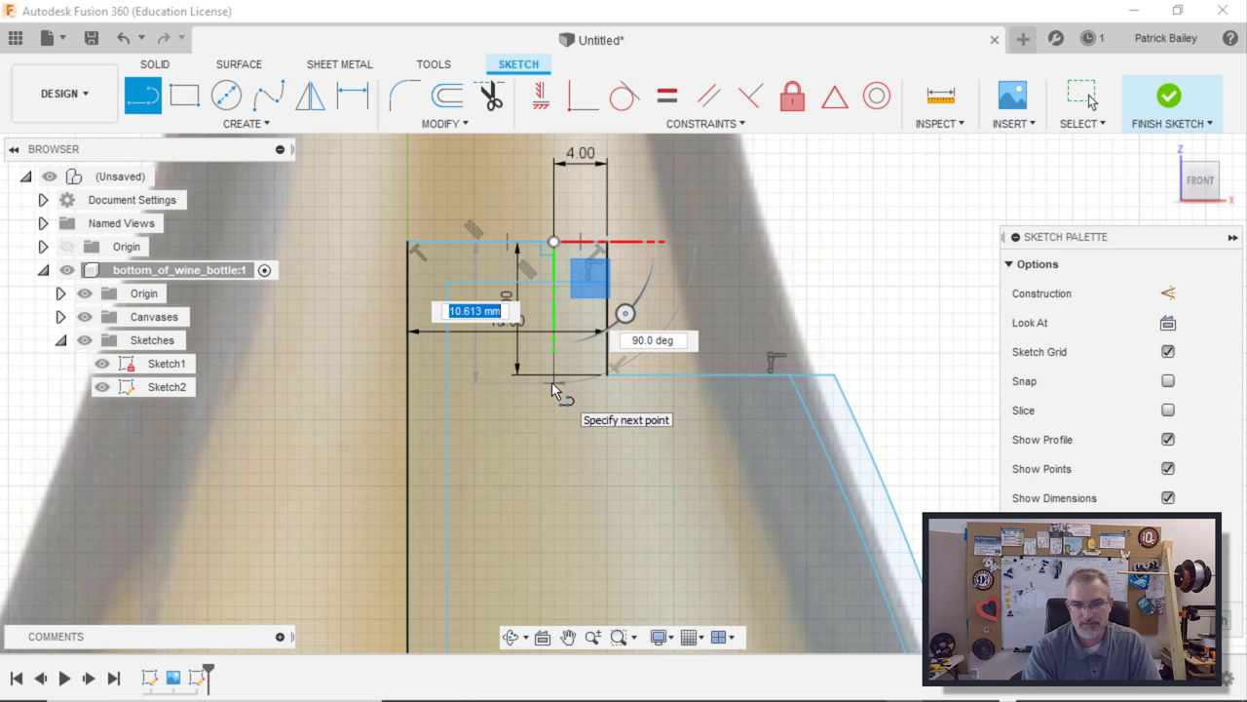
type("13")
key("Return")
key("Escape")
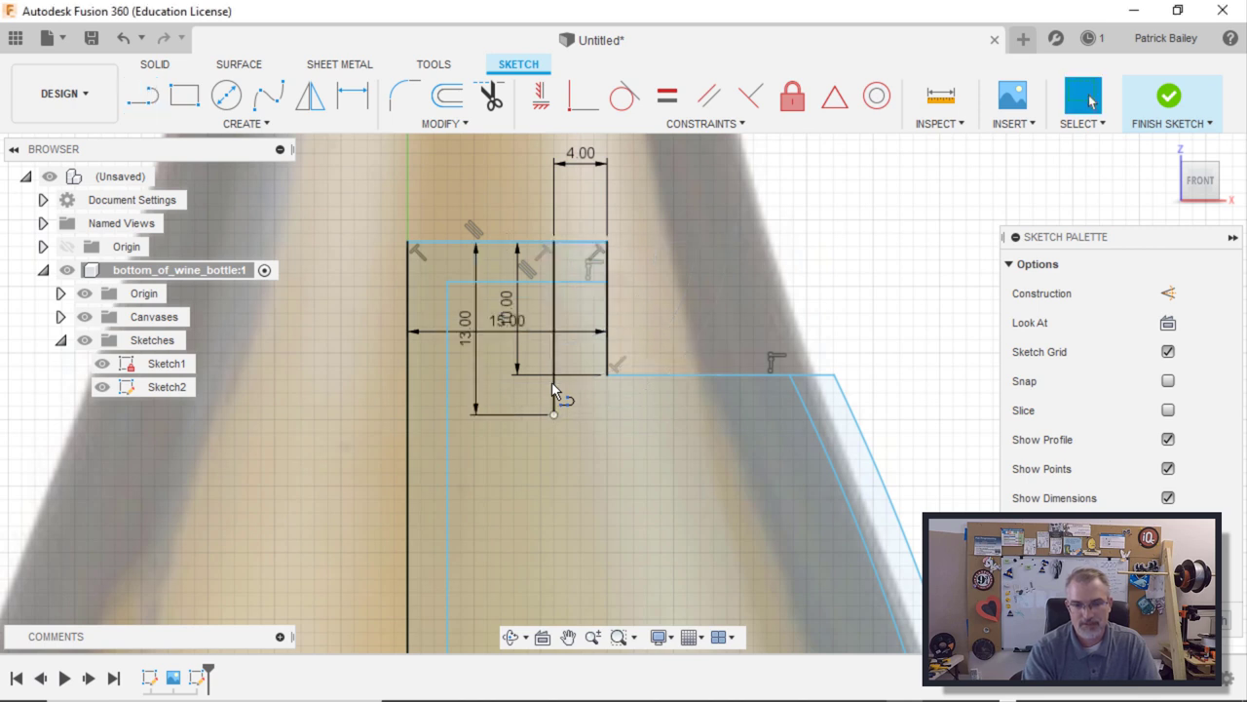
- Draw a horizontal line from the lower end of the 13 mm line out to the outer shoulder arc
key("l")
left_click(554, 414)
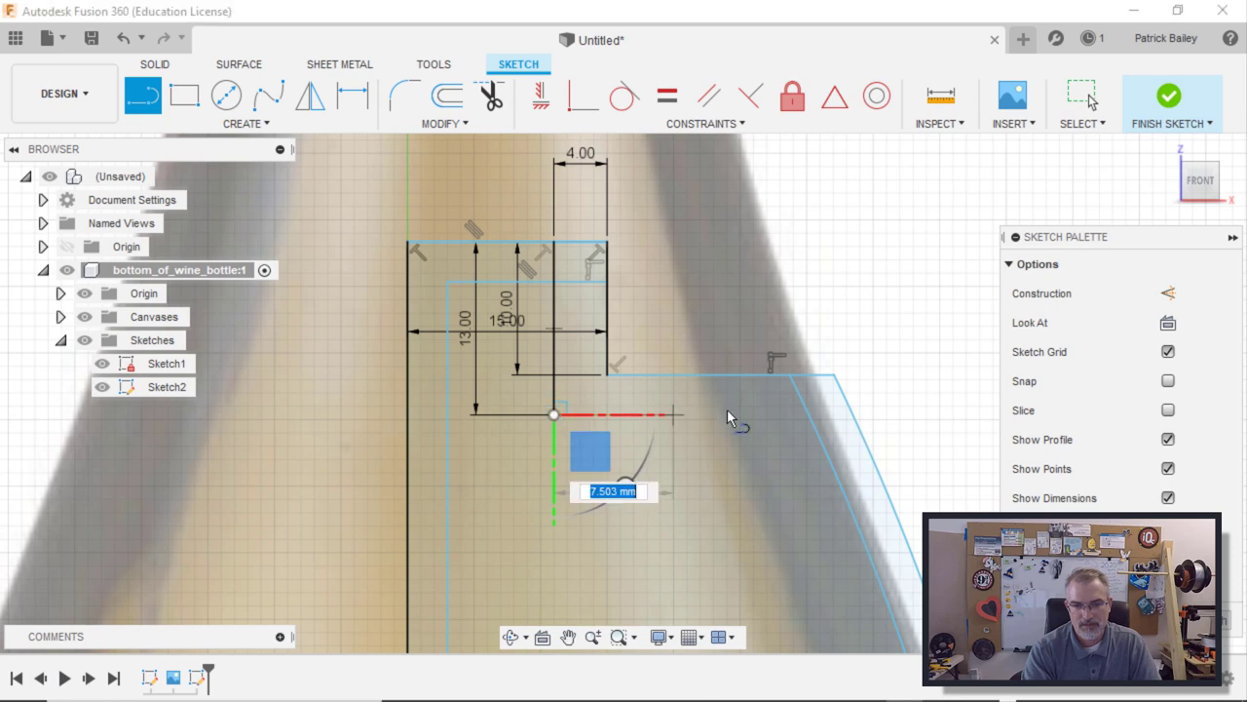
left_click(852, 414)
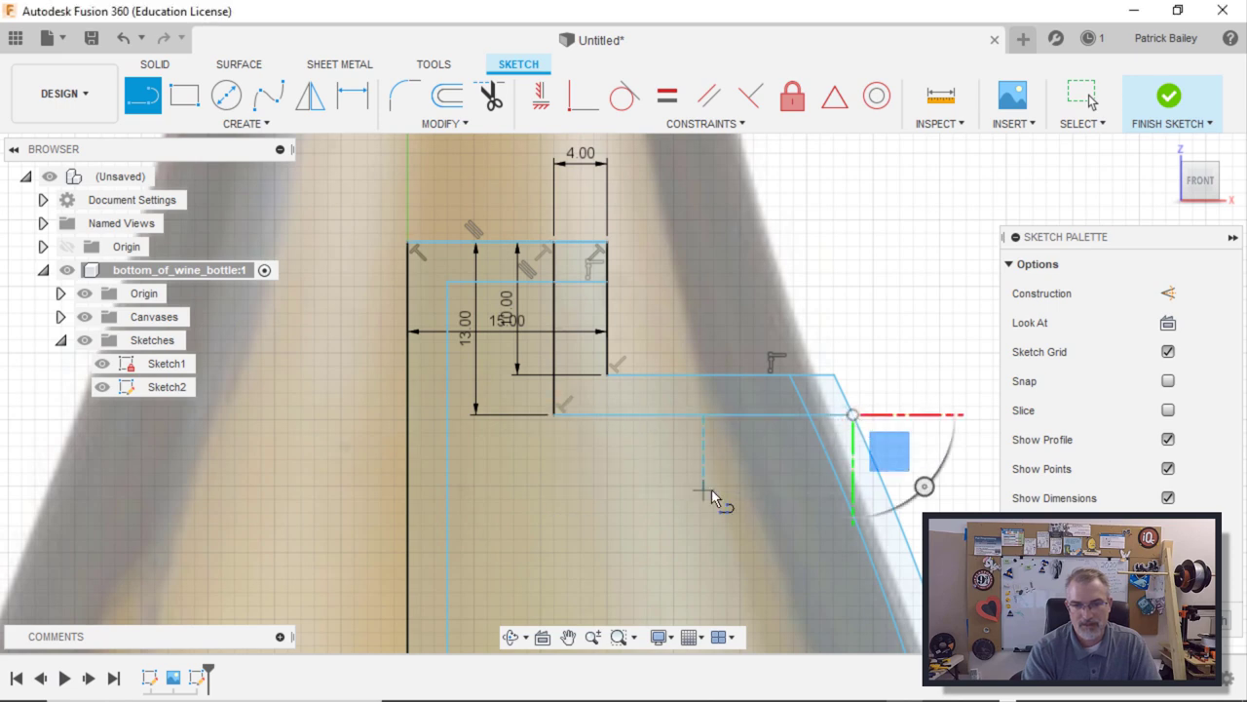
key("Escape")
key("Escape")
scroll(713, 502, "down", 3)
scroll(601, 324, "up", 2)
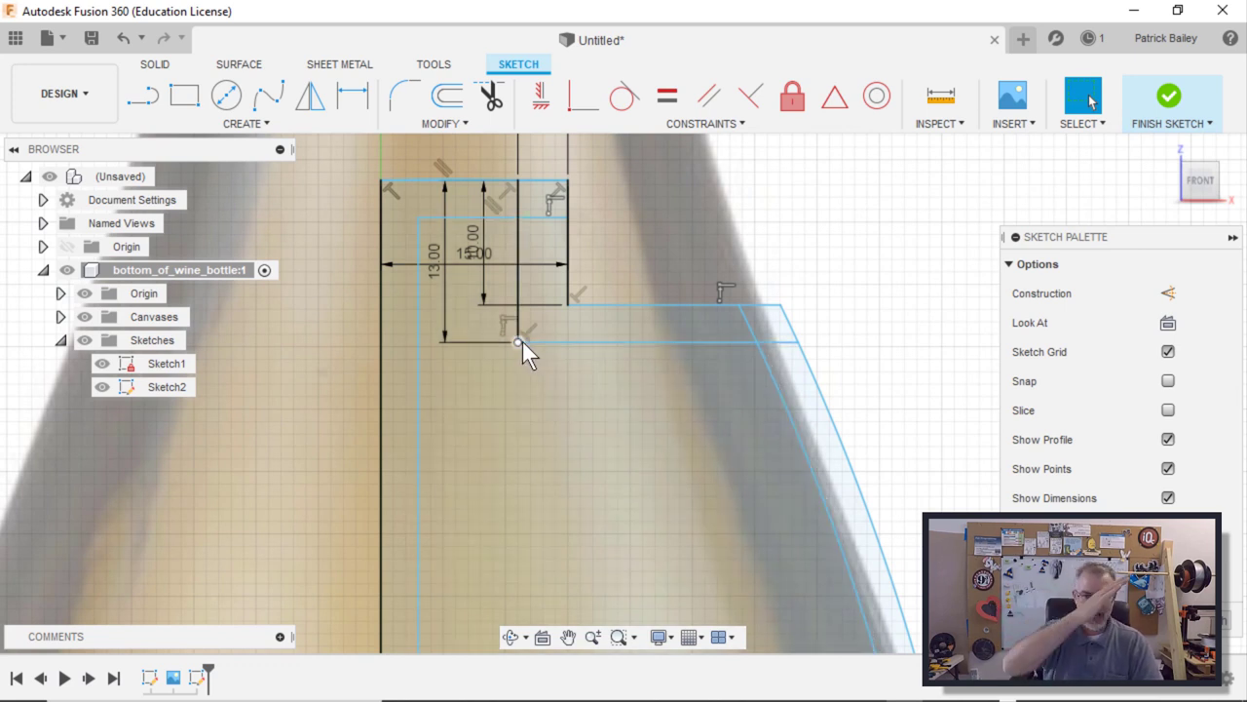
- Draw a line sloping down at 45 degrees from the lower end of the 13 mm line to the inner shoulder arc
key("l")
left_click(518, 342)
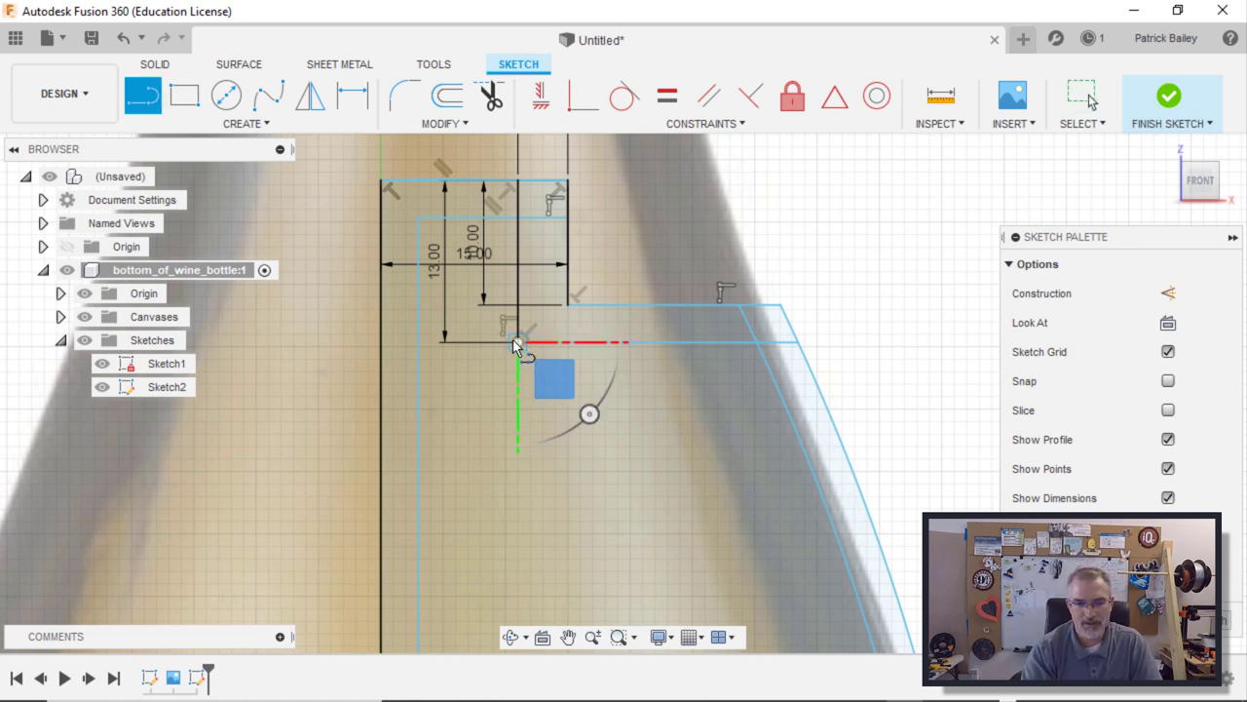
key("Tab")
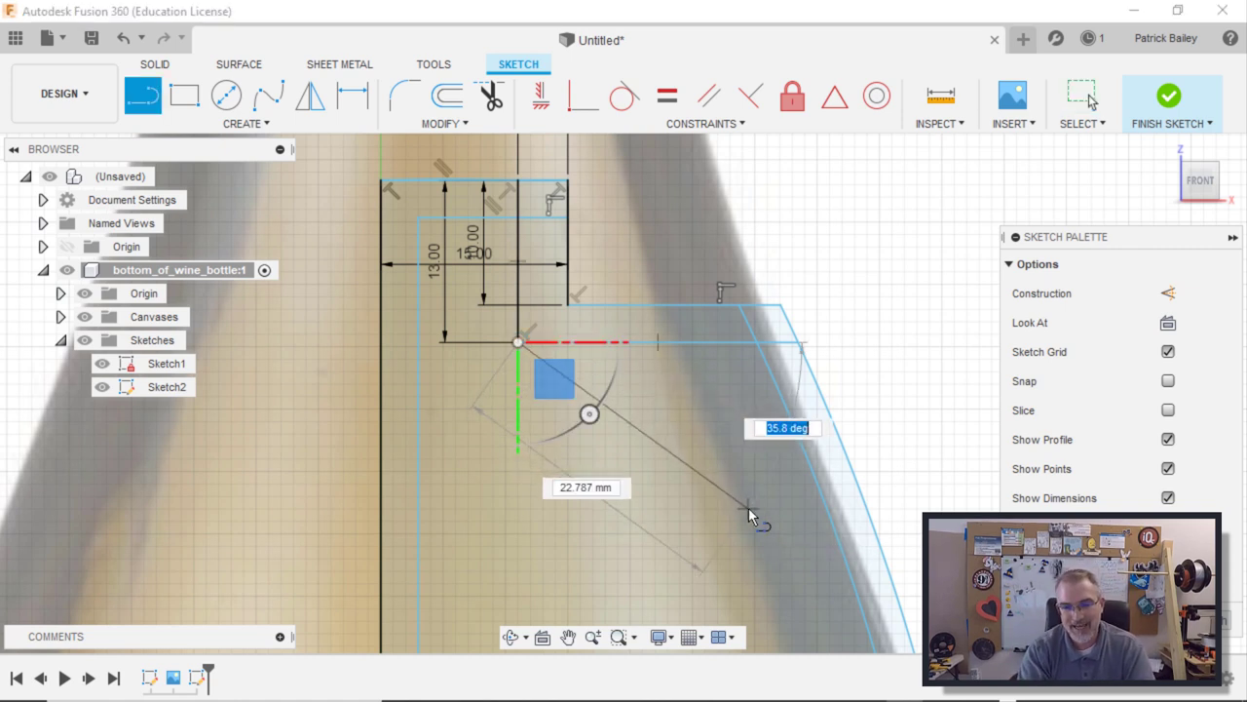
key("Tab")
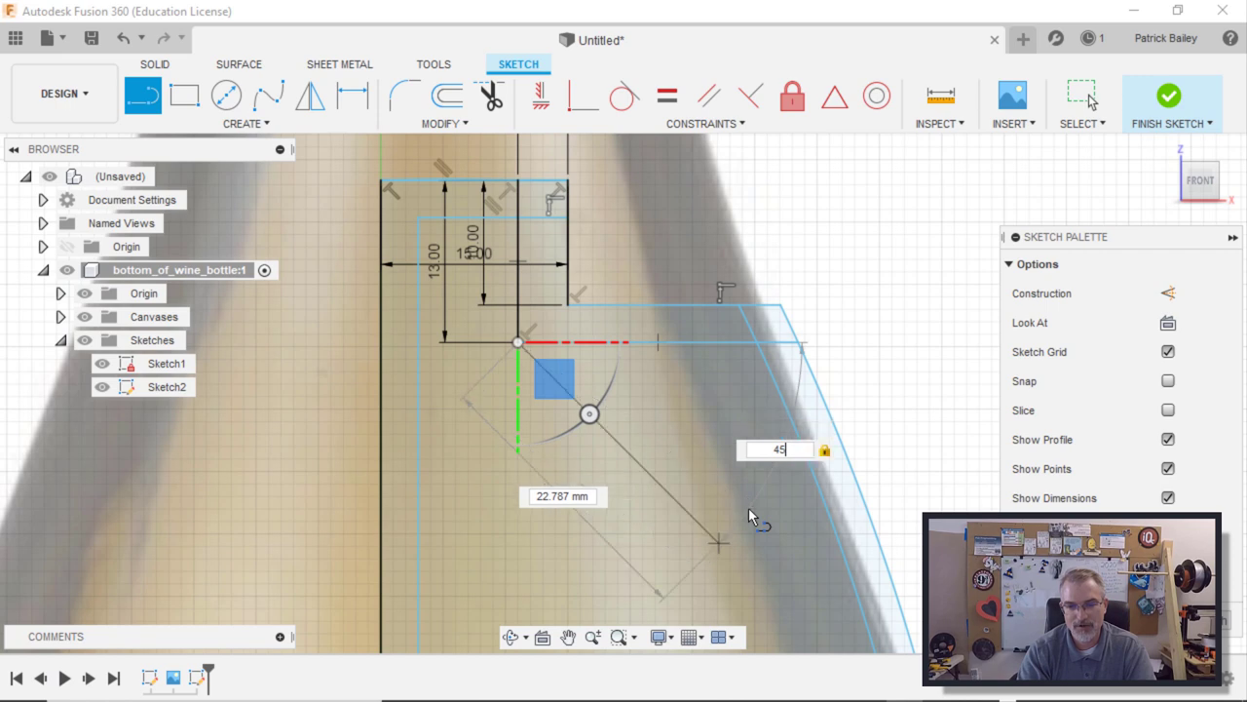
middle_click_drag(761, 503, 696, 337)
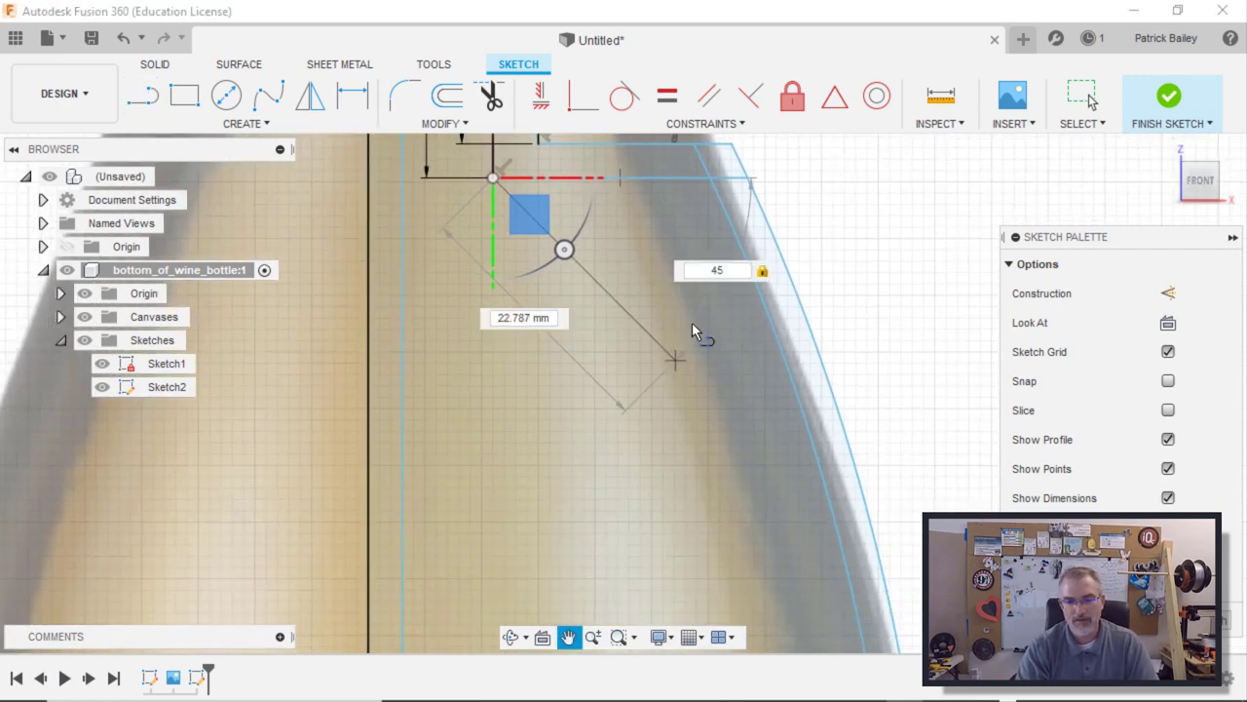
left_click(833, 523)
key("Escape")
scroll(745, 502, "down", 2)
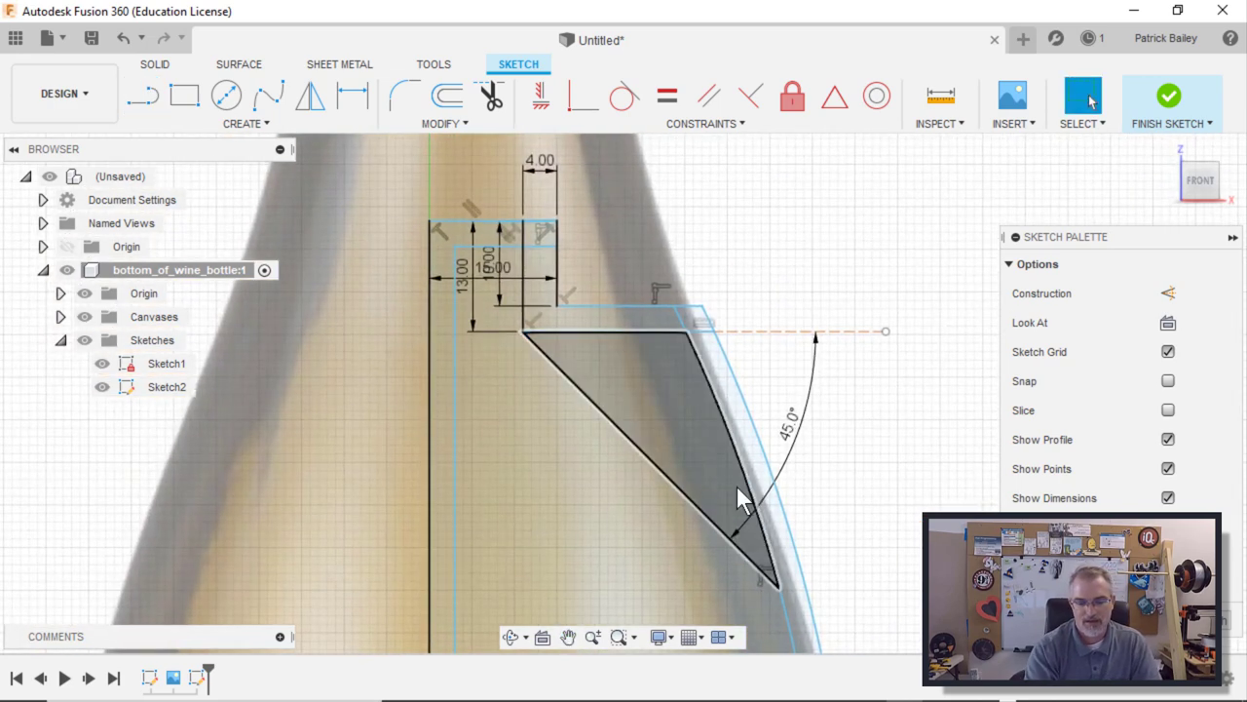
- Trim the inner shoulder arc above the 45-degree line and the horizontal line below the neck ledge
key("t")
left_click(745, 483)
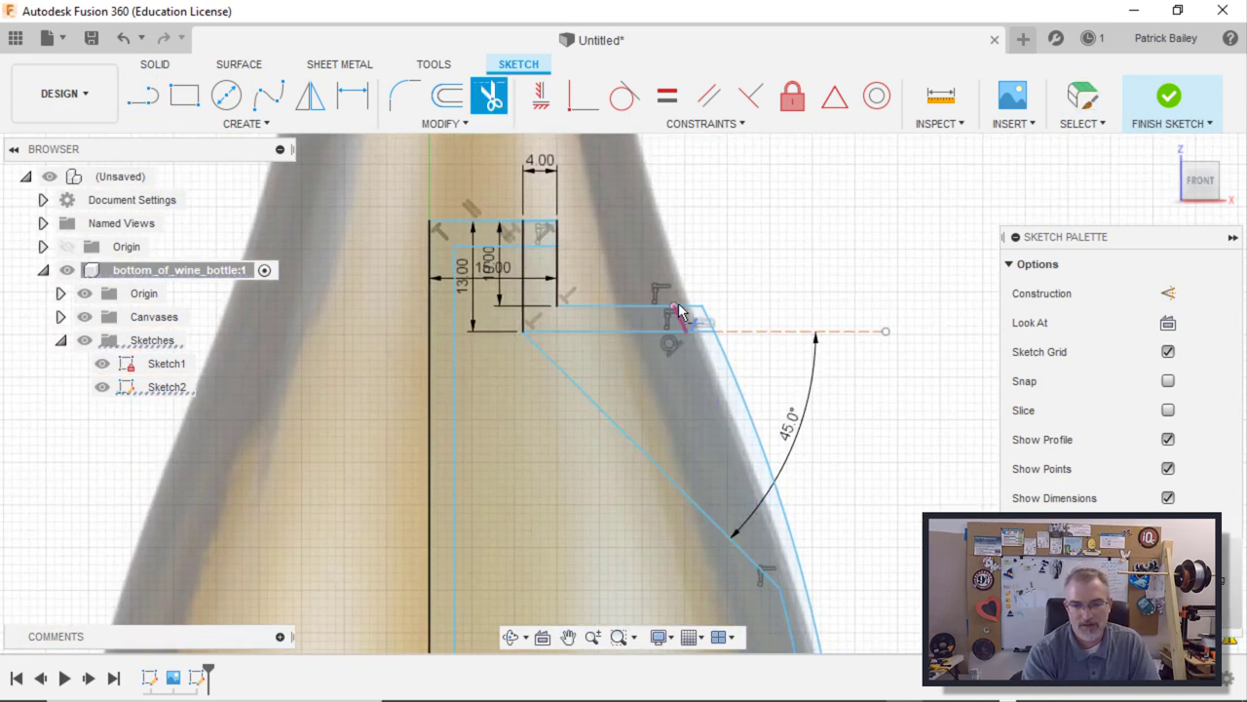
left_click(642, 330)
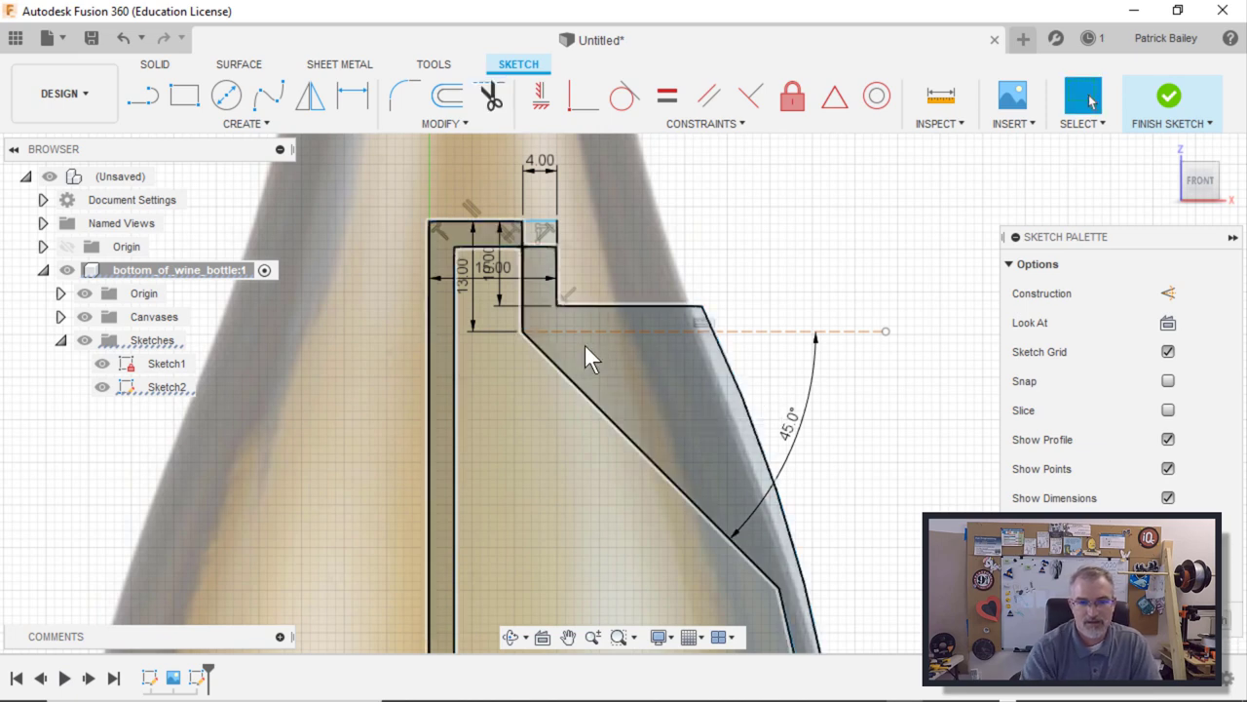
key("Escape")
- Trim the inner top line where it crosses between the neck's two vertical lines
scroll(589, 352, "up", 3)
key("t")
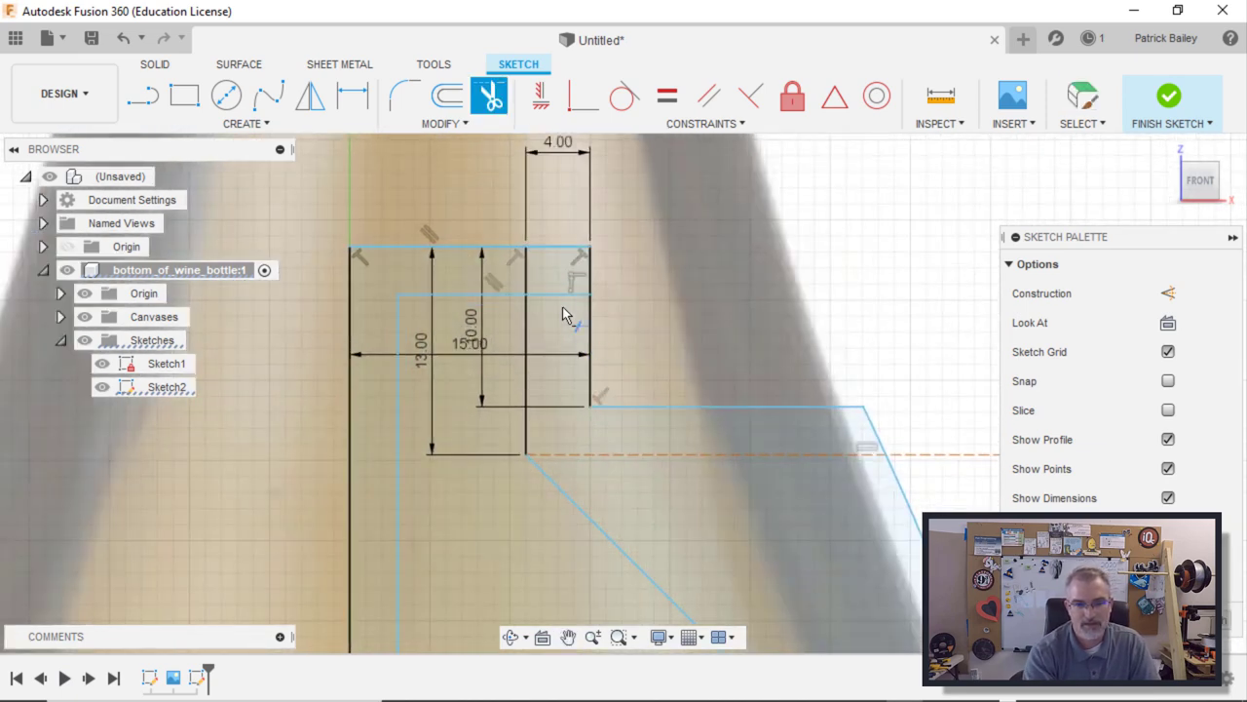
left_click(560, 293)
- Try trimming the upper part of the 13 mm vertical line above the inner top line, and undo that trim
left_click(526, 273)
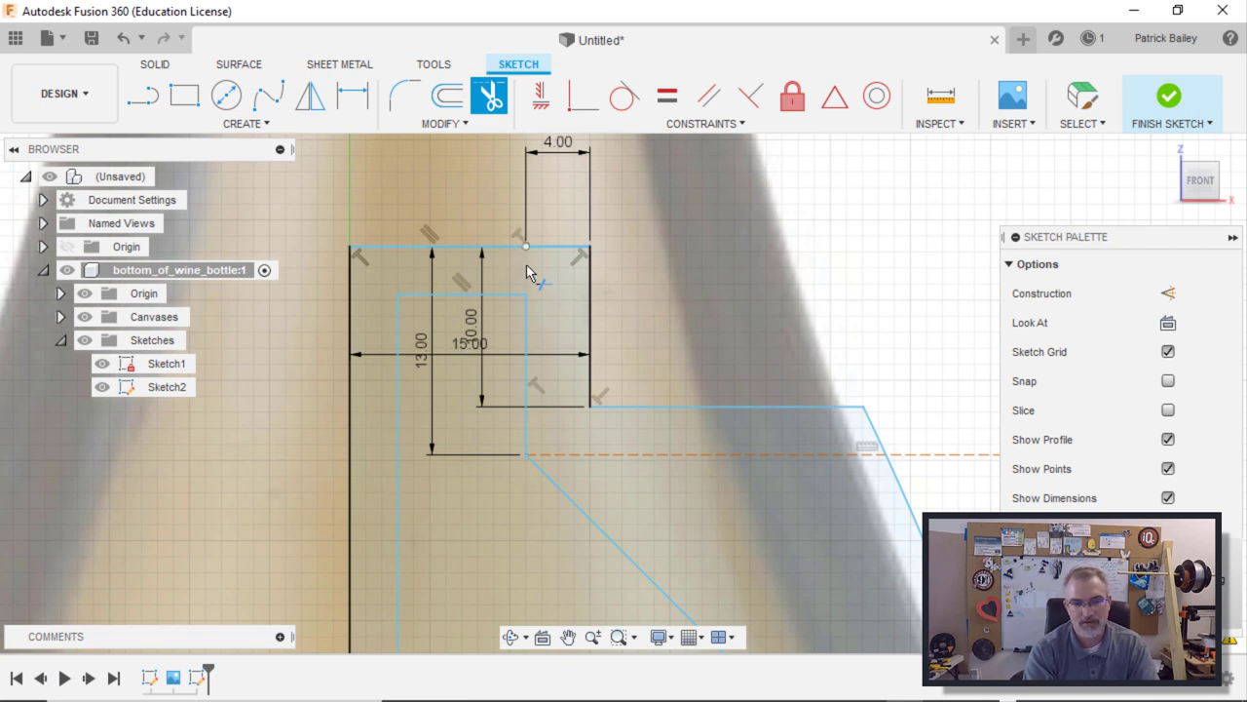
key("Escape")
left_click(527, 271)
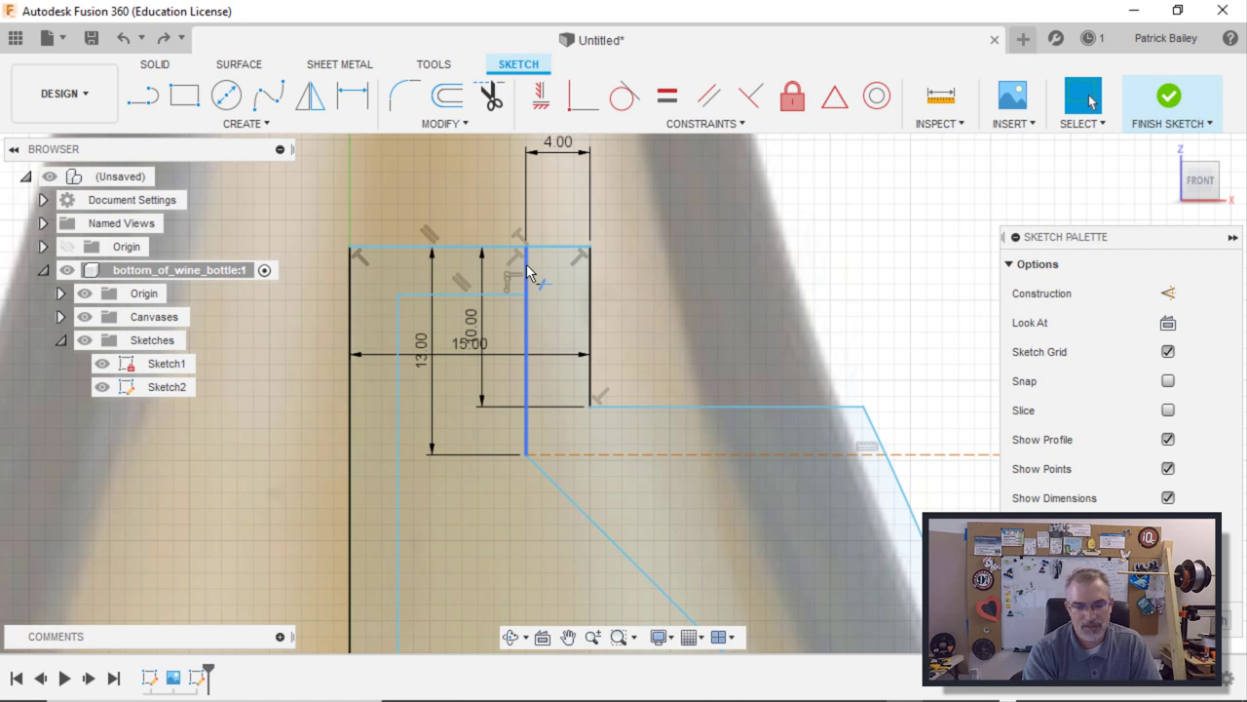
- Trim both top lines inside the 13 mm vertical line, the inner offset vertical line and the centre line to open the neck
key("t")
left_click(460, 265)
left_click(462, 296)
left_click(397, 321)
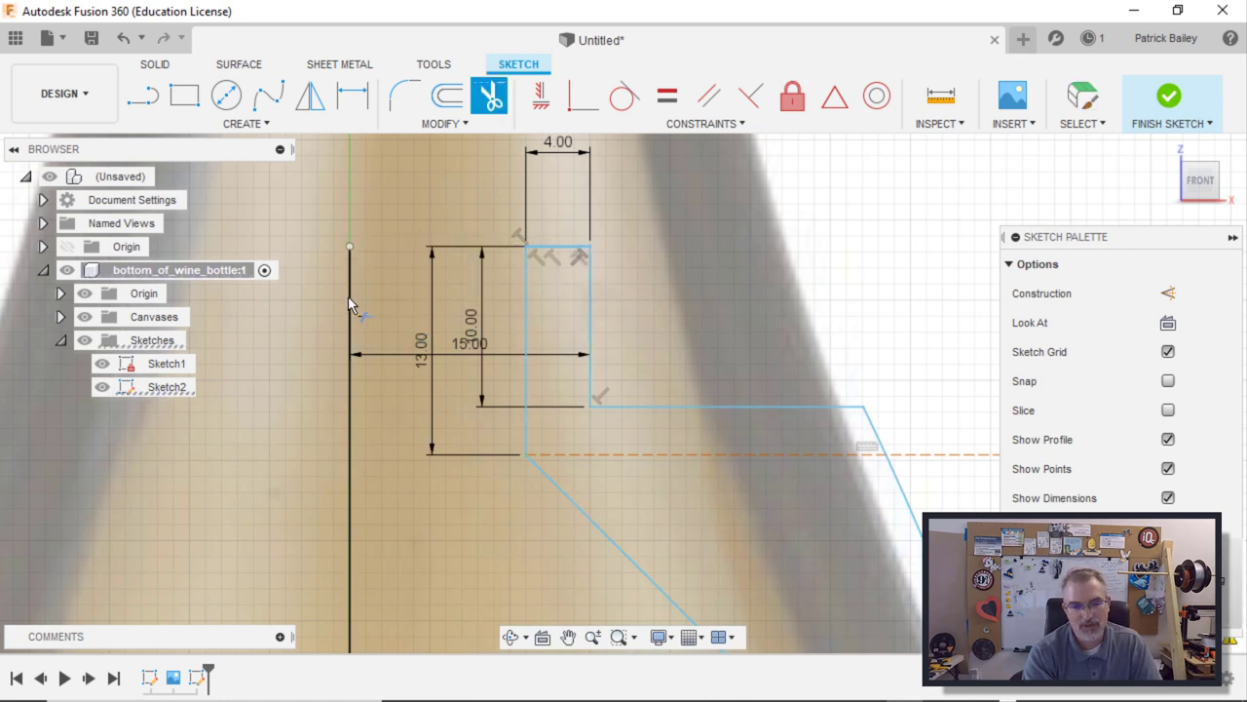
left_click(350, 297)
scroll(365, 337, "down", 6)
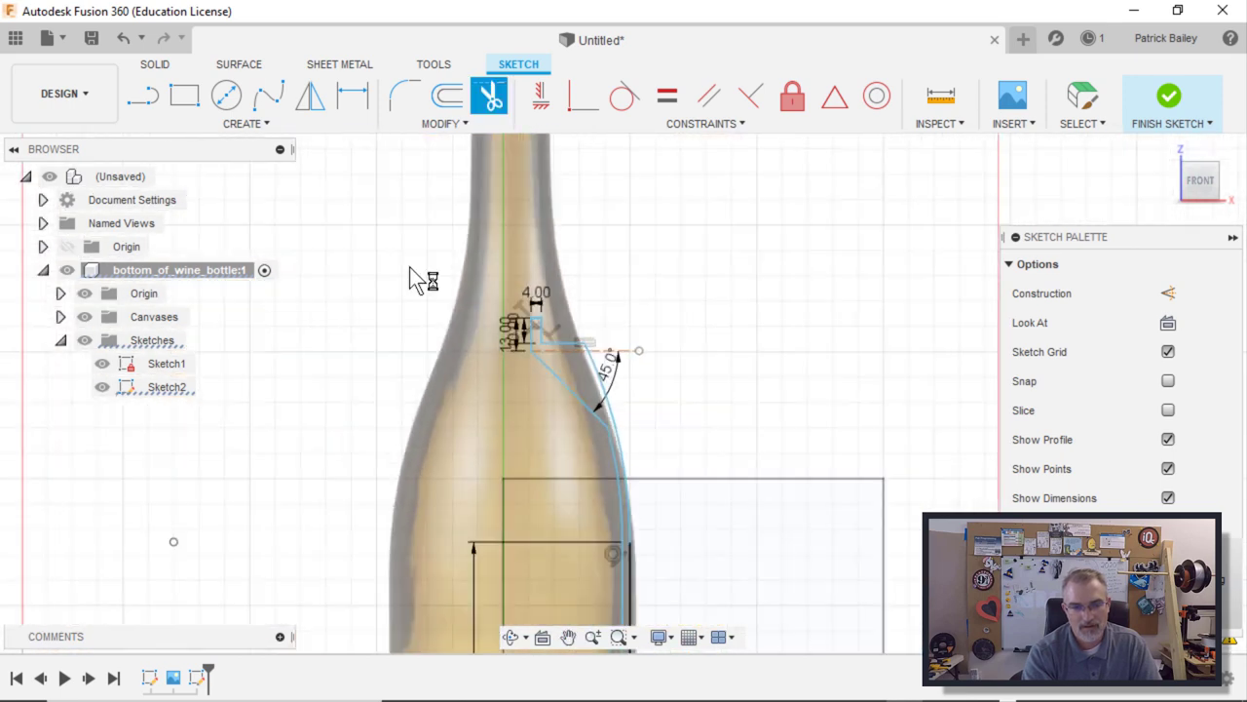
scroll(570, 436, "up", 3)
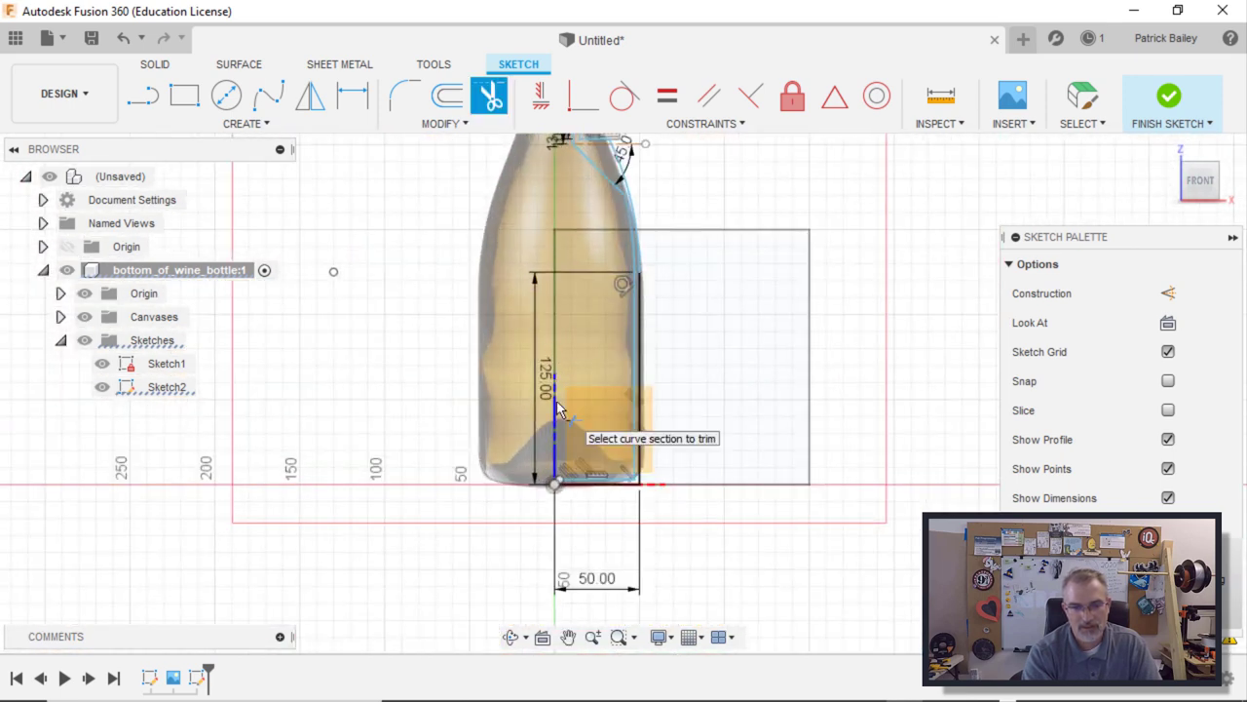
scroll(560, 409, "down", 1)
scroll(572, 321, "up", 6)
key("Escape")
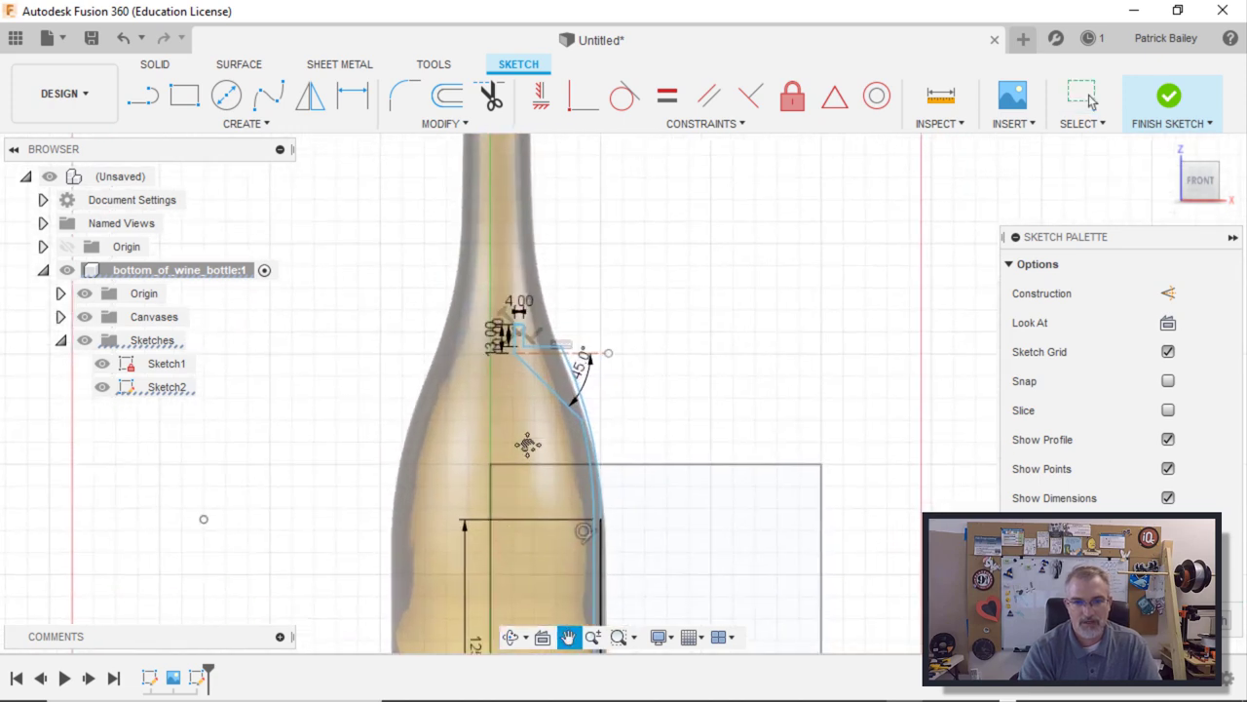
- Close the profile's base with a horizontal line from the inner floor line to the centre axis and a vertical line down to the origin
scroll(577, 343, "up", 2)
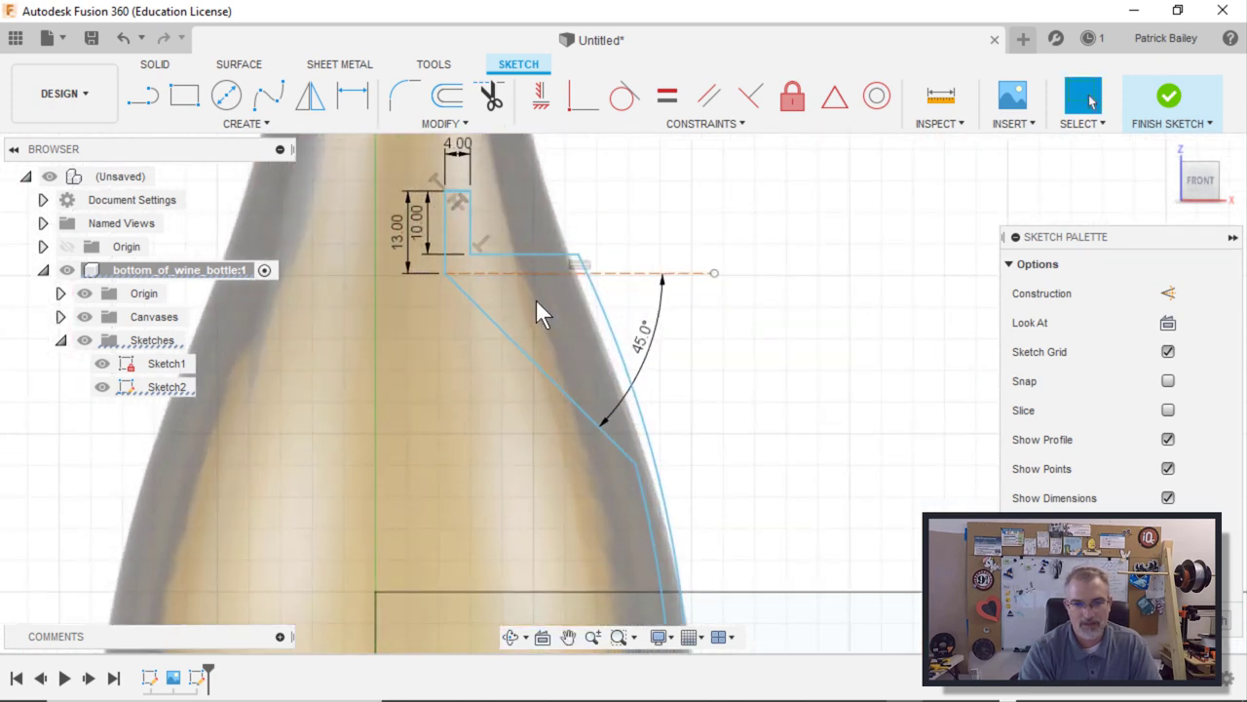
scroll(557, 445, "down", 3)
mouse_move(582, 285)
middle_mouse_down()
mouse_move(585, 58)
mouse_move(581, 298)
middle_mouse_up()
scroll(571, 297, "up", 3)
scroll(566, 284, "up", 3)
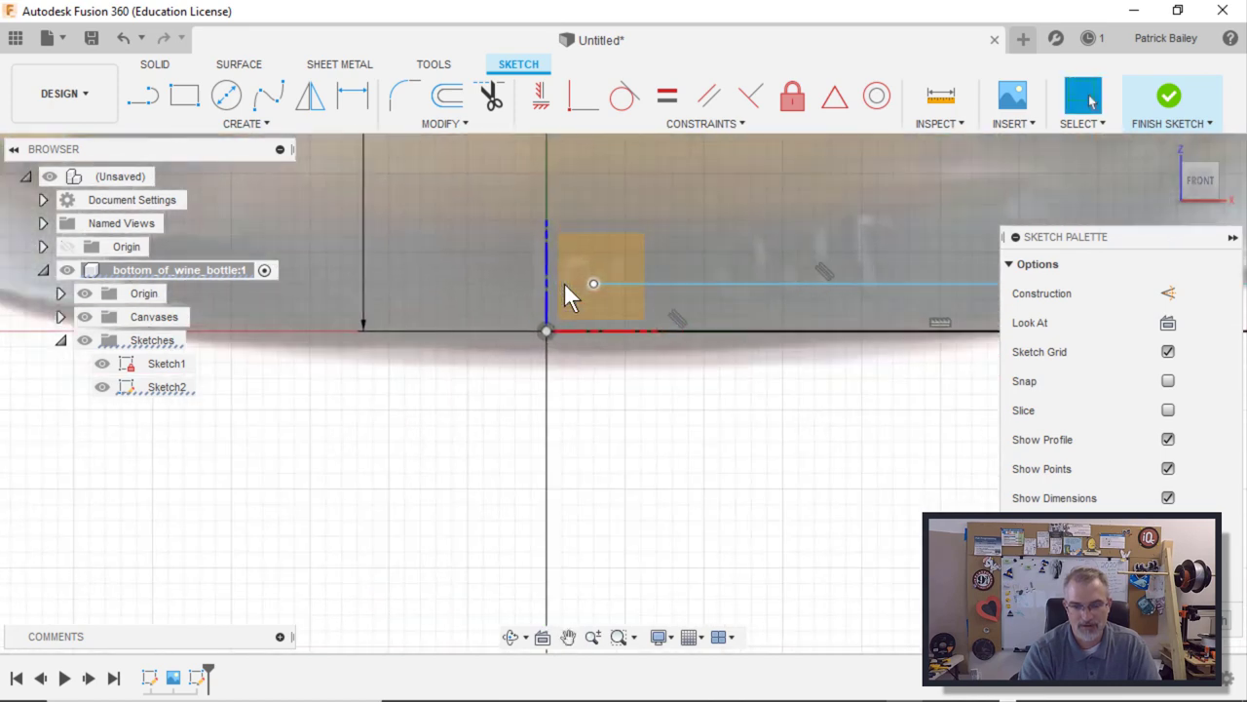
key("l")
left_click(595, 284)
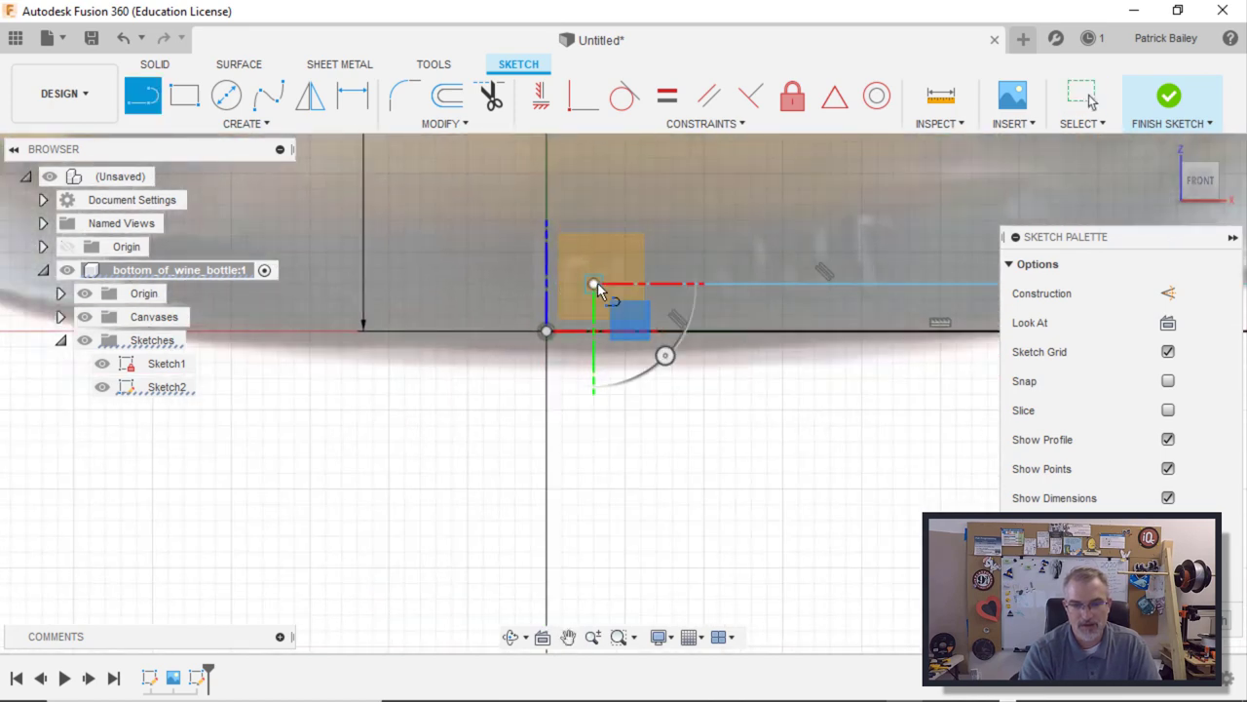
double_click(545, 284)
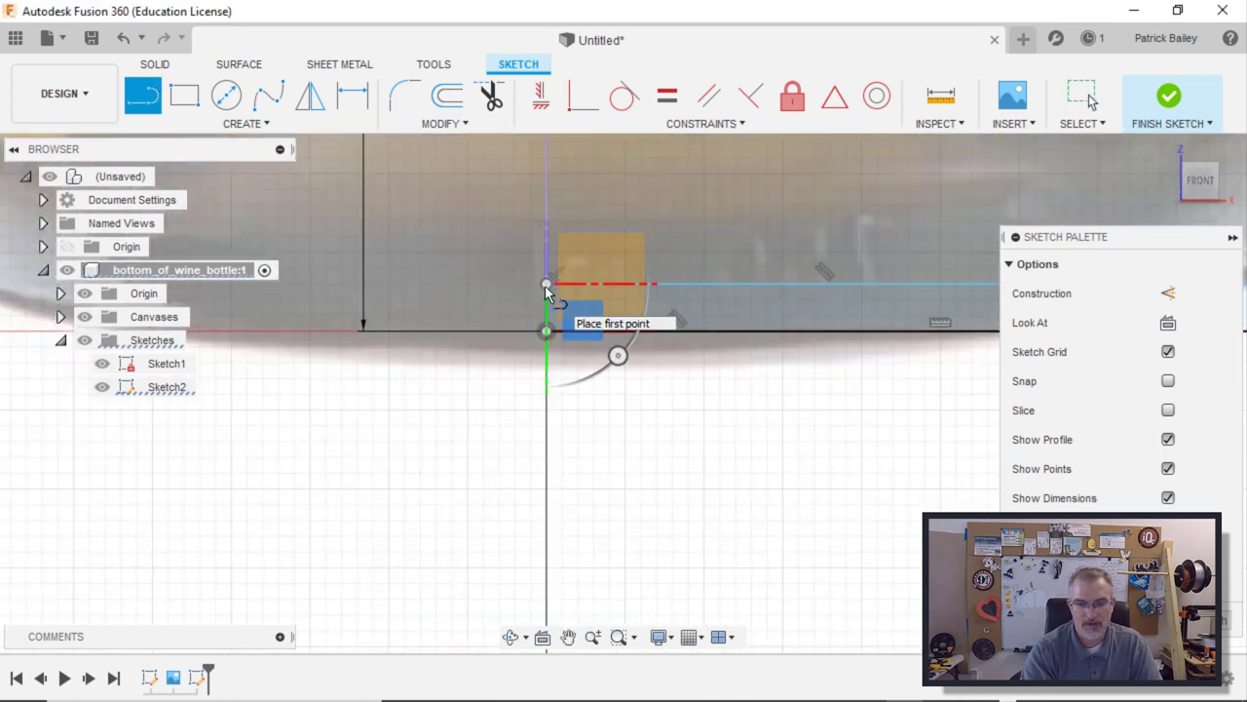
left_click(546, 283)
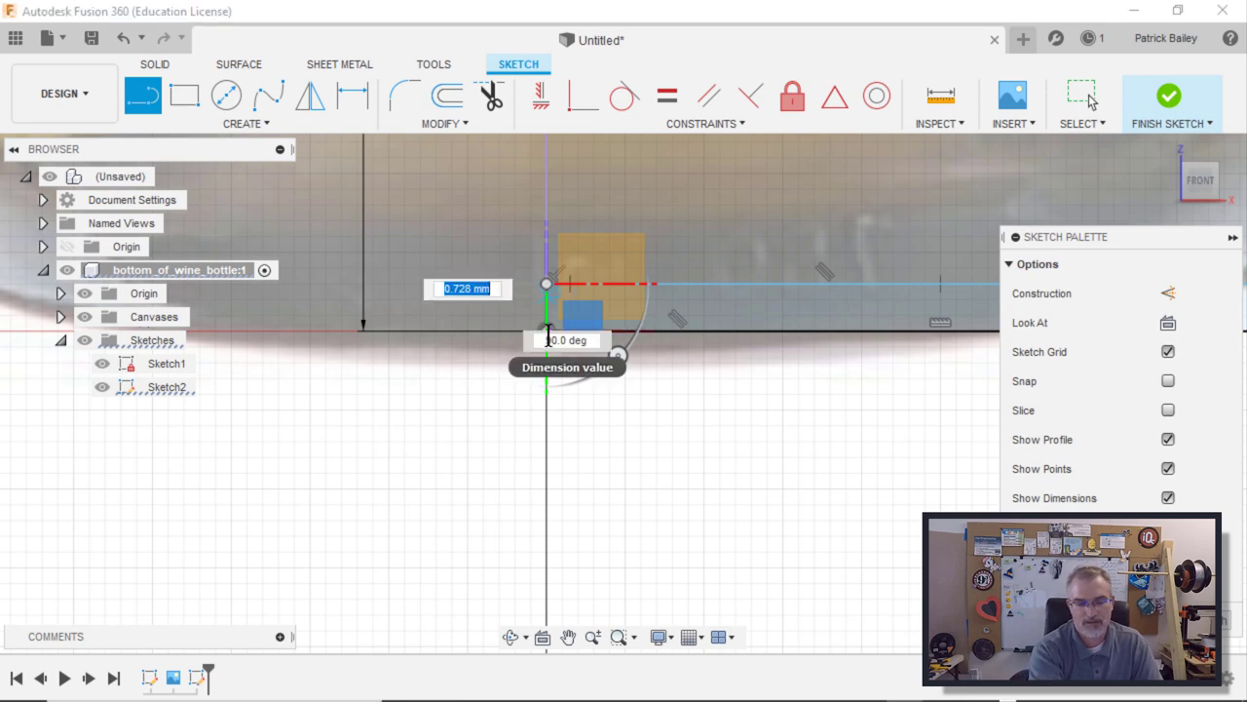
key("Escape")
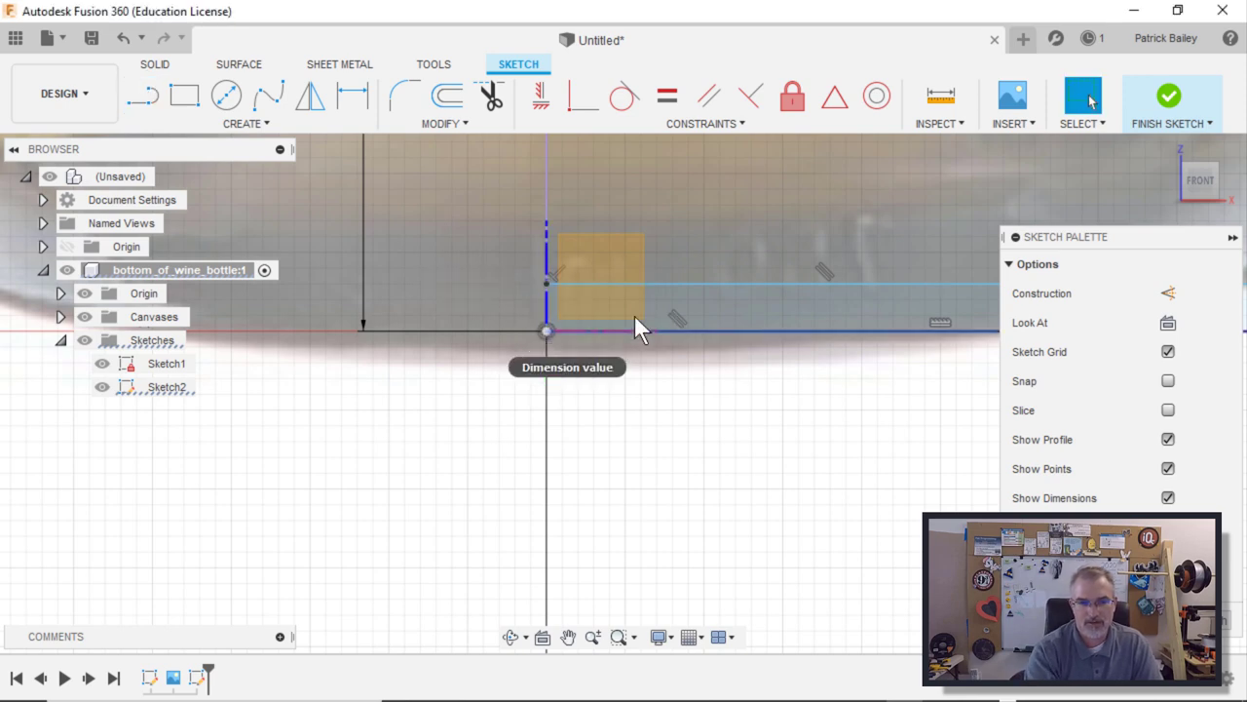
- Select the closed wall profile to check it along its full height, and finish the sketch
left_click(714, 310)
scroll(714, 310, "down", 8)
middle_click_drag(715, 312, 614, 503)
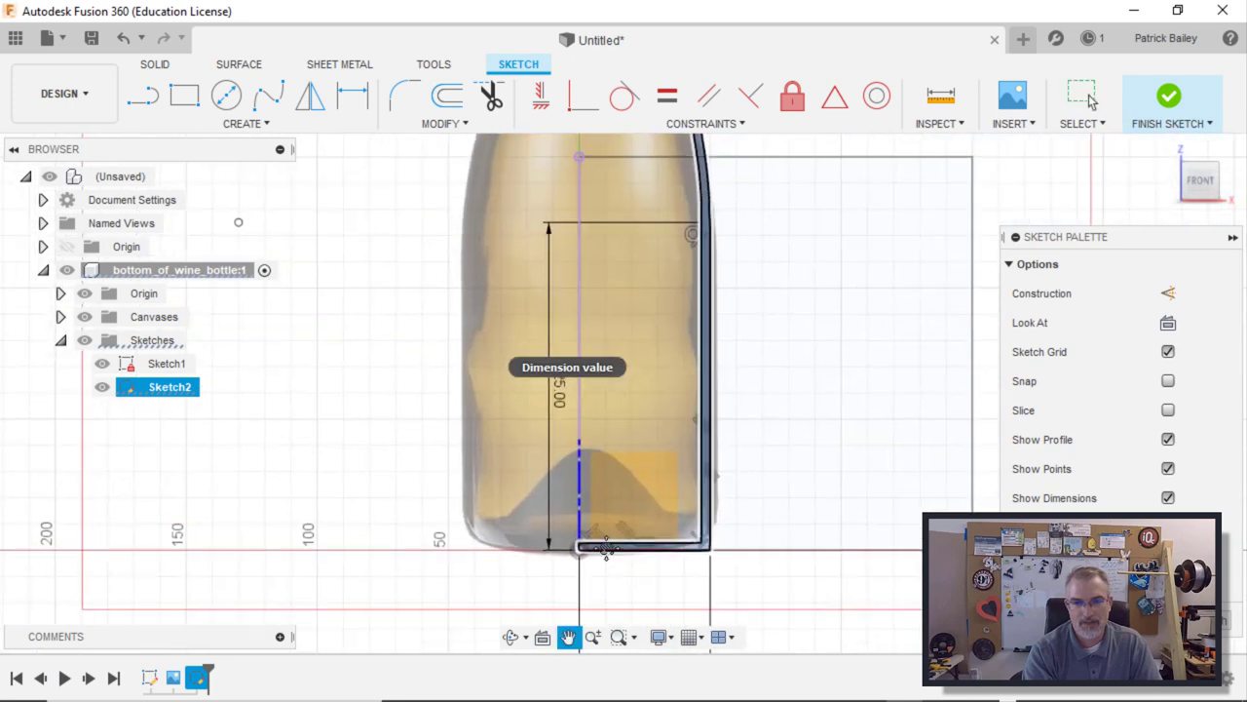
scroll(693, 334, "down", 4)
middle_click_drag(693, 335, 671, 496)
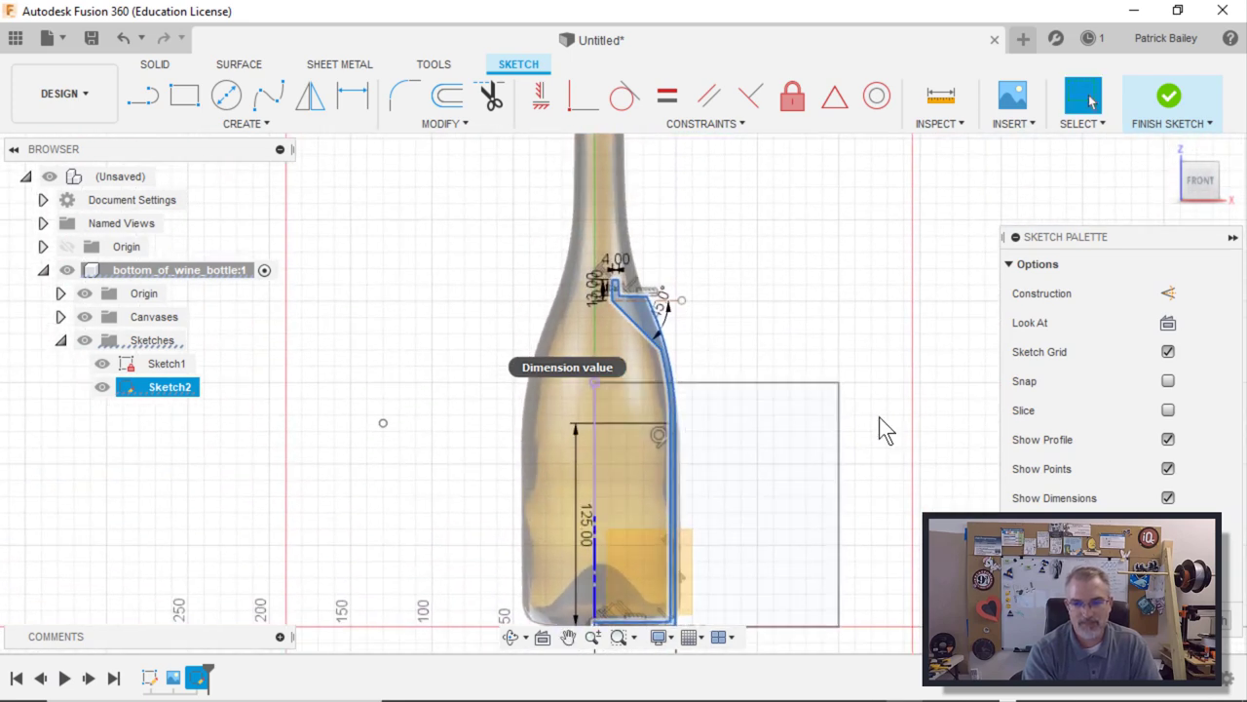
left_click(1170, 94)
scroll(658, 265, "up", 3)
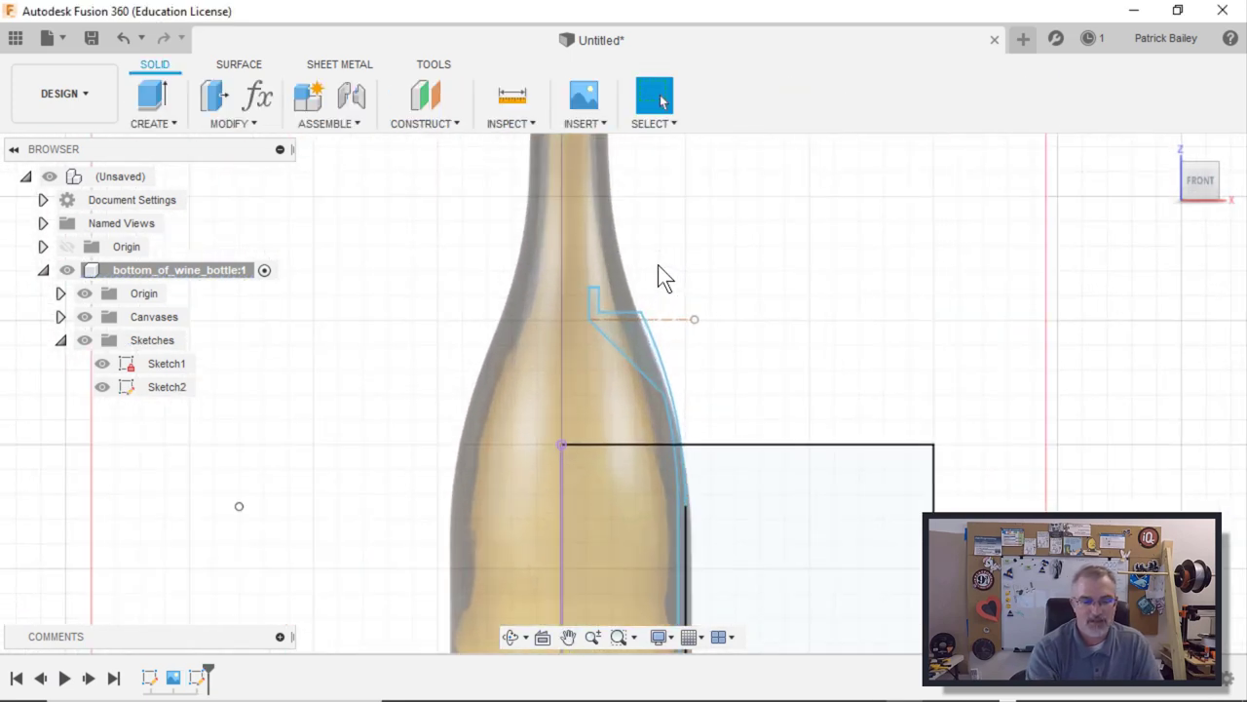
- Revolve the closed wall profile 360 degrees about the bottle's vertical centre axis as a new body
key("s")
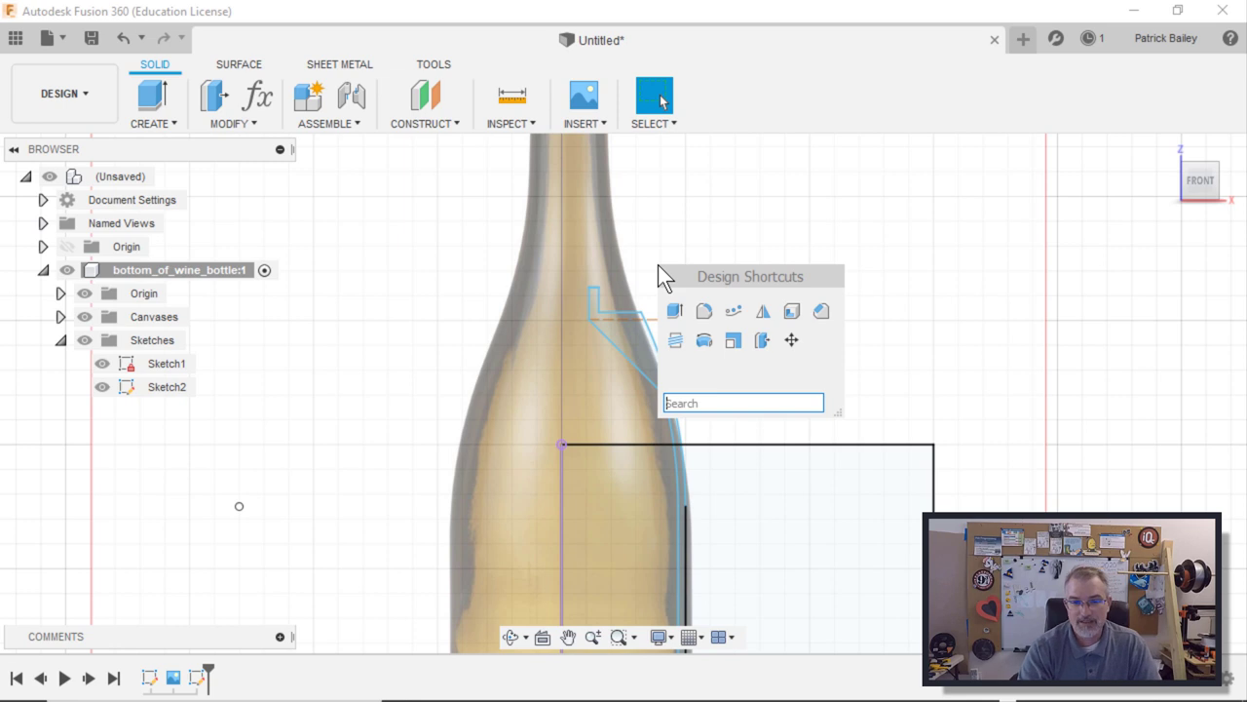
left_click(703, 340)
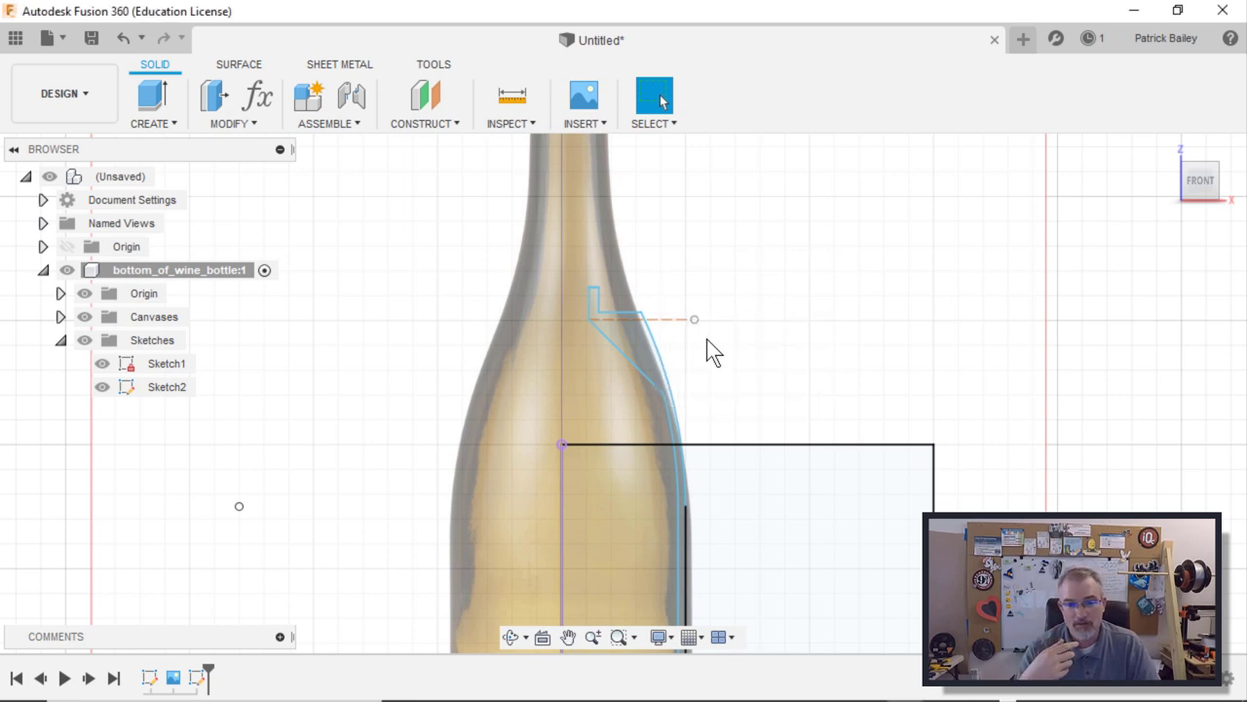
left_click(641, 352)
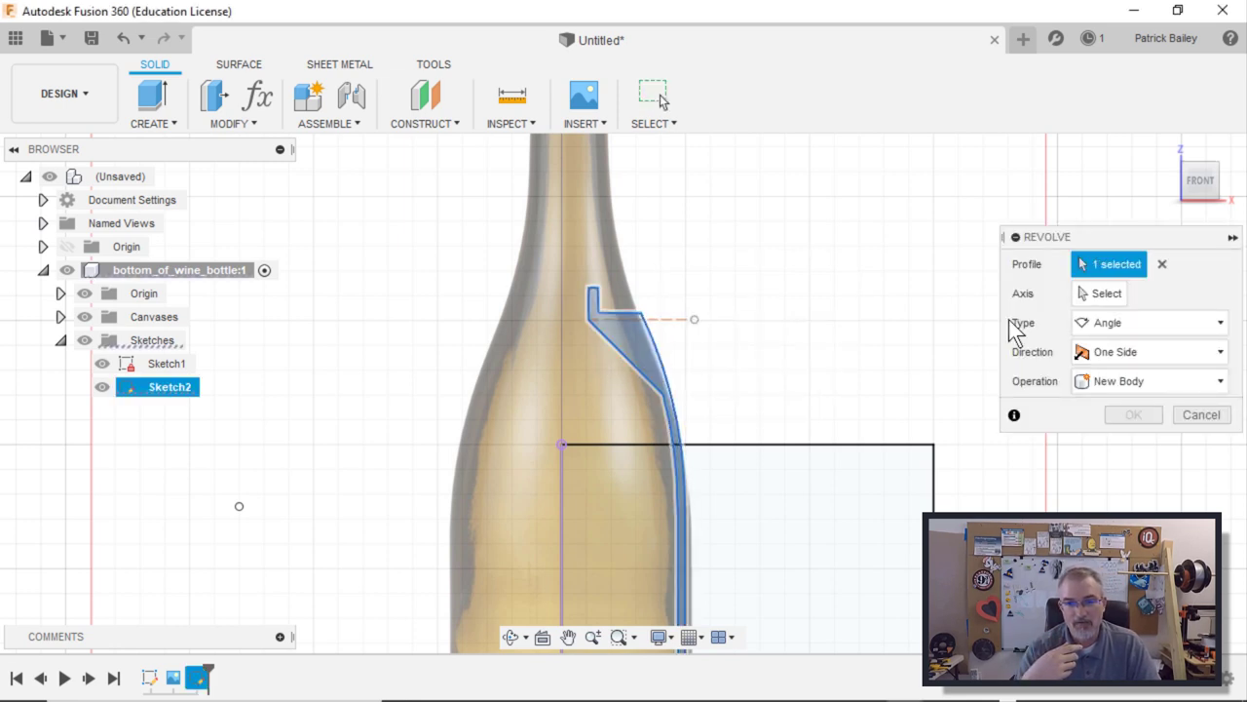
left_click(1096, 296)
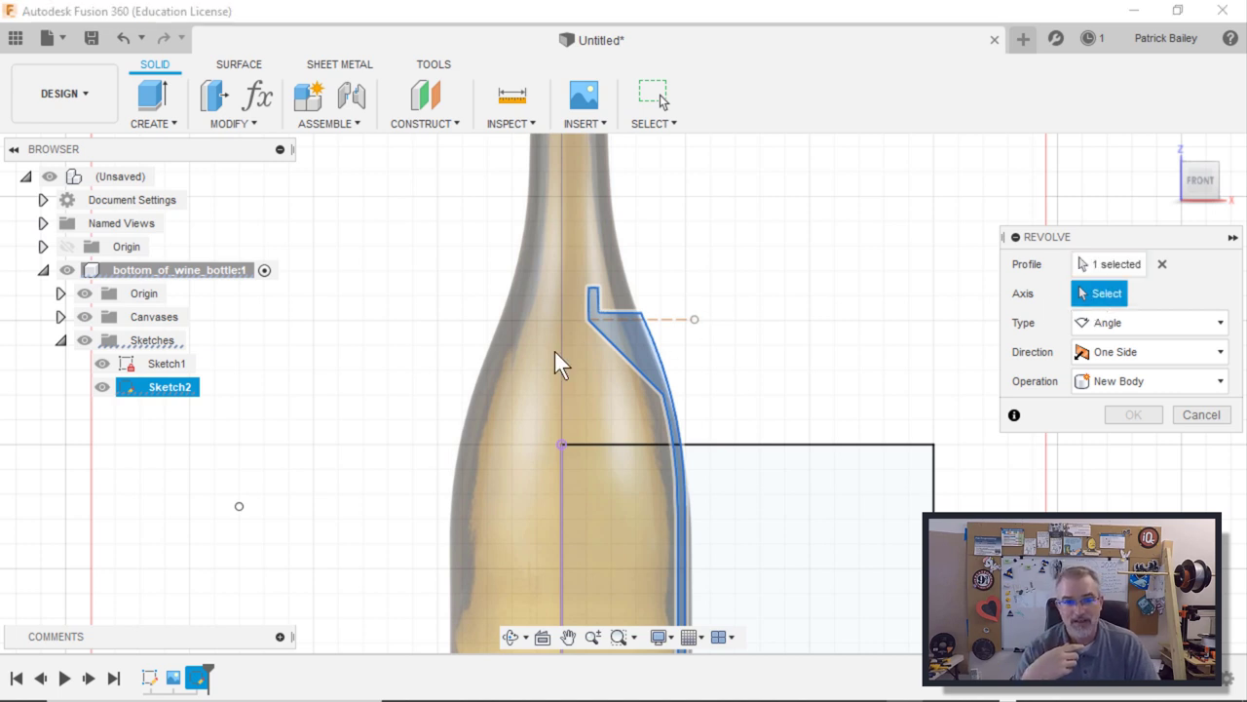
left_click(562, 449)
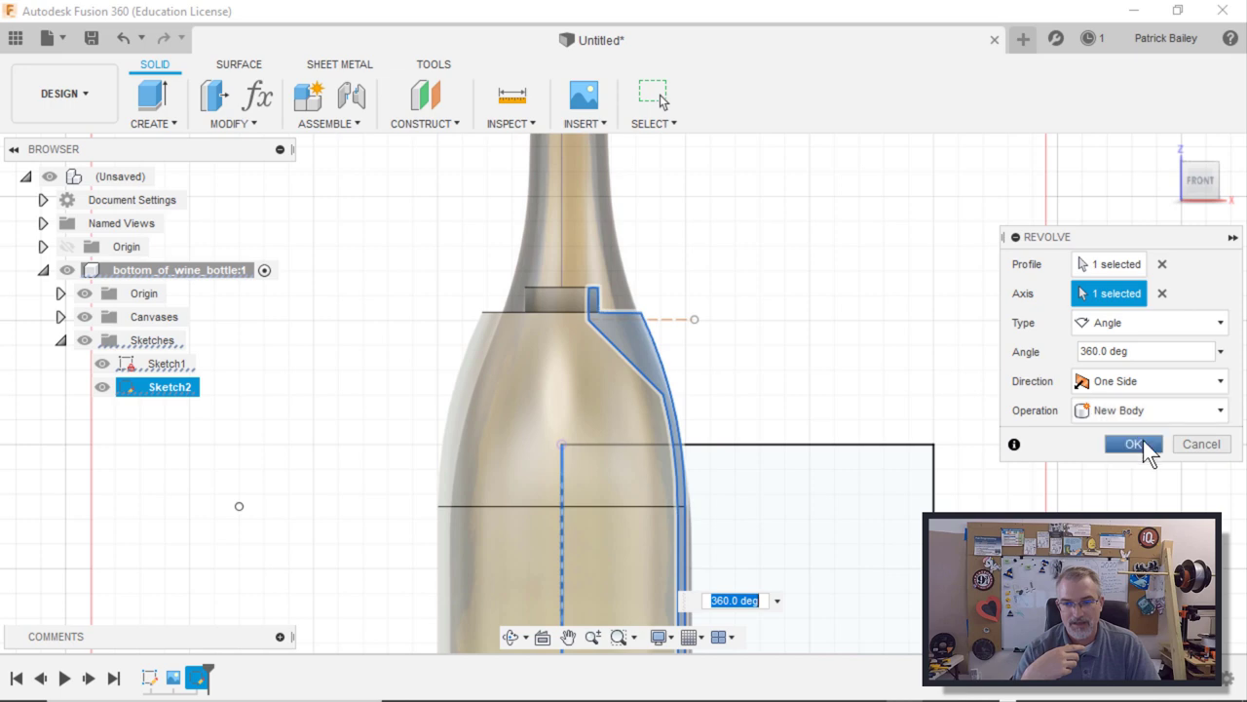
left_click(1136, 444)
- Add a modeled, full-length M30x3.5 ISO Metric thread to the neck's outer cylindrical face
left_click(1170, 146)
scroll(607, 360, "up", 10)
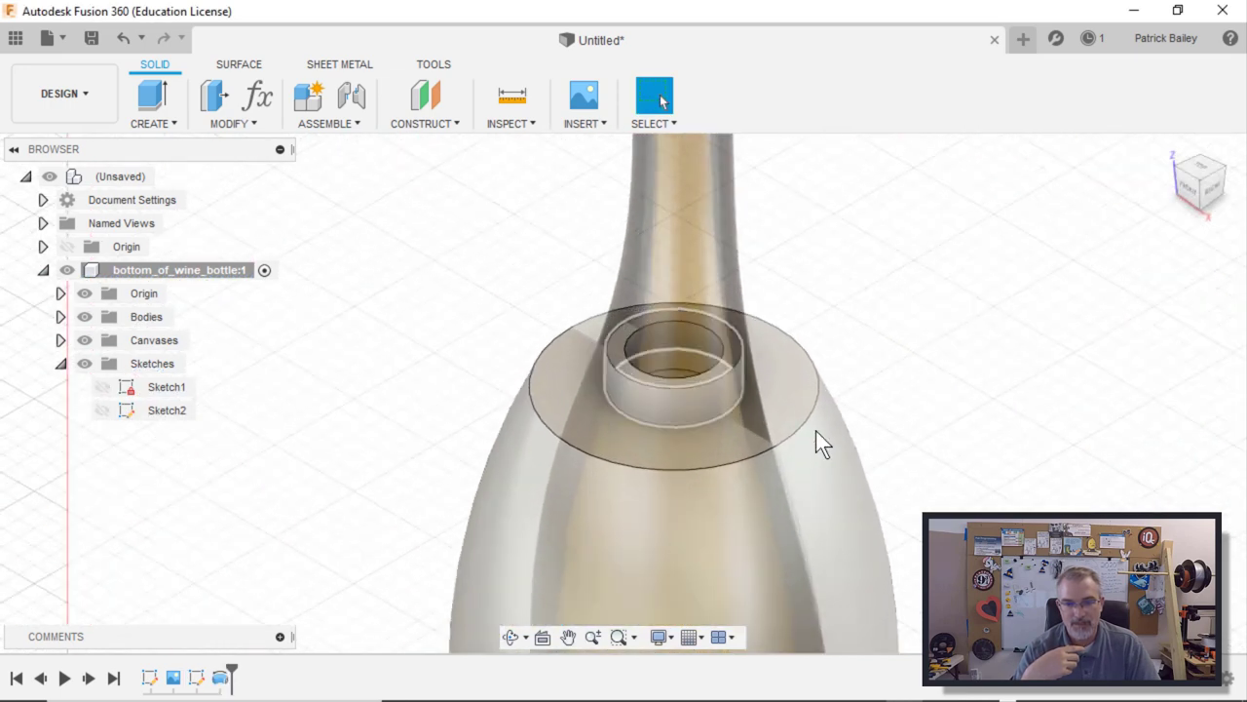
scroll(716, 424, "up", 2)
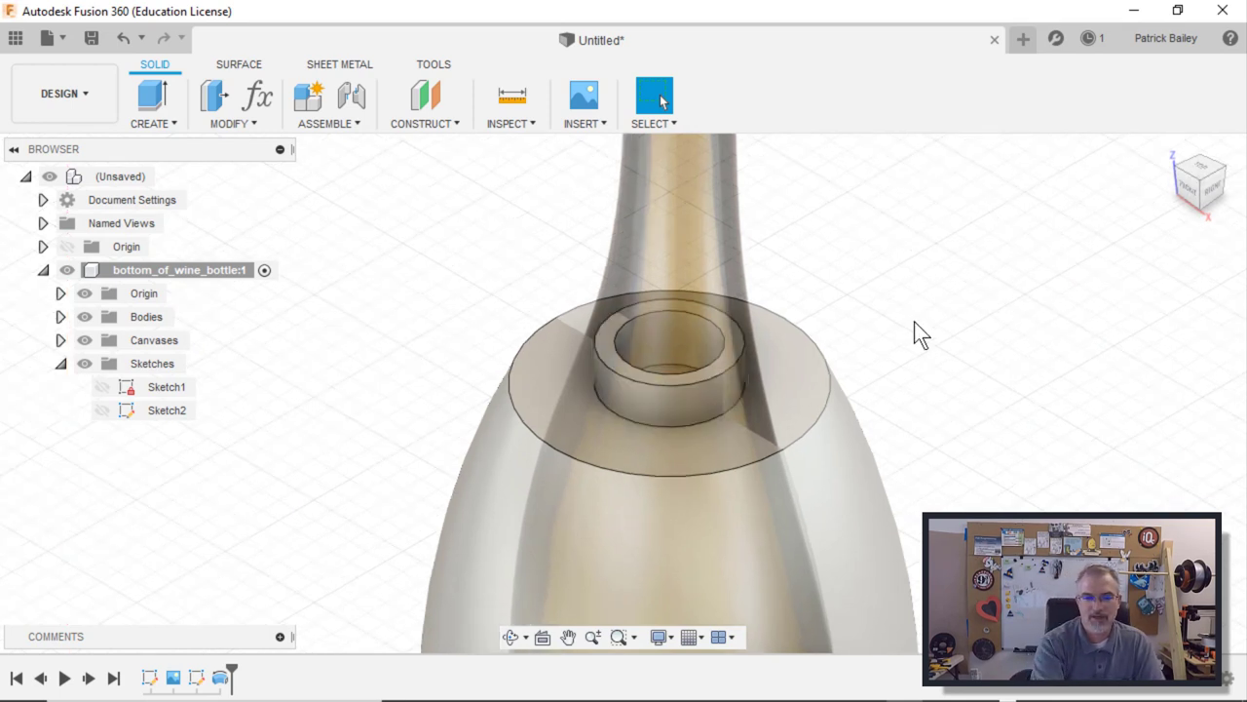
key("s")
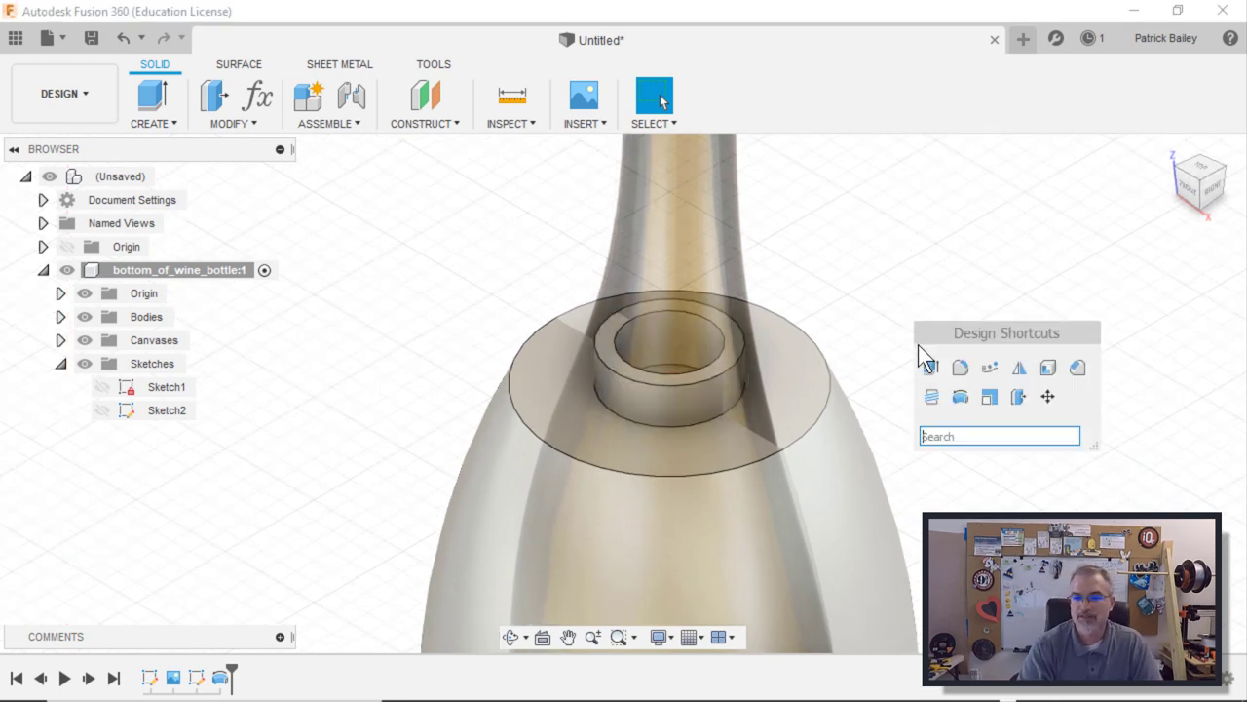
left_click(932, 396)
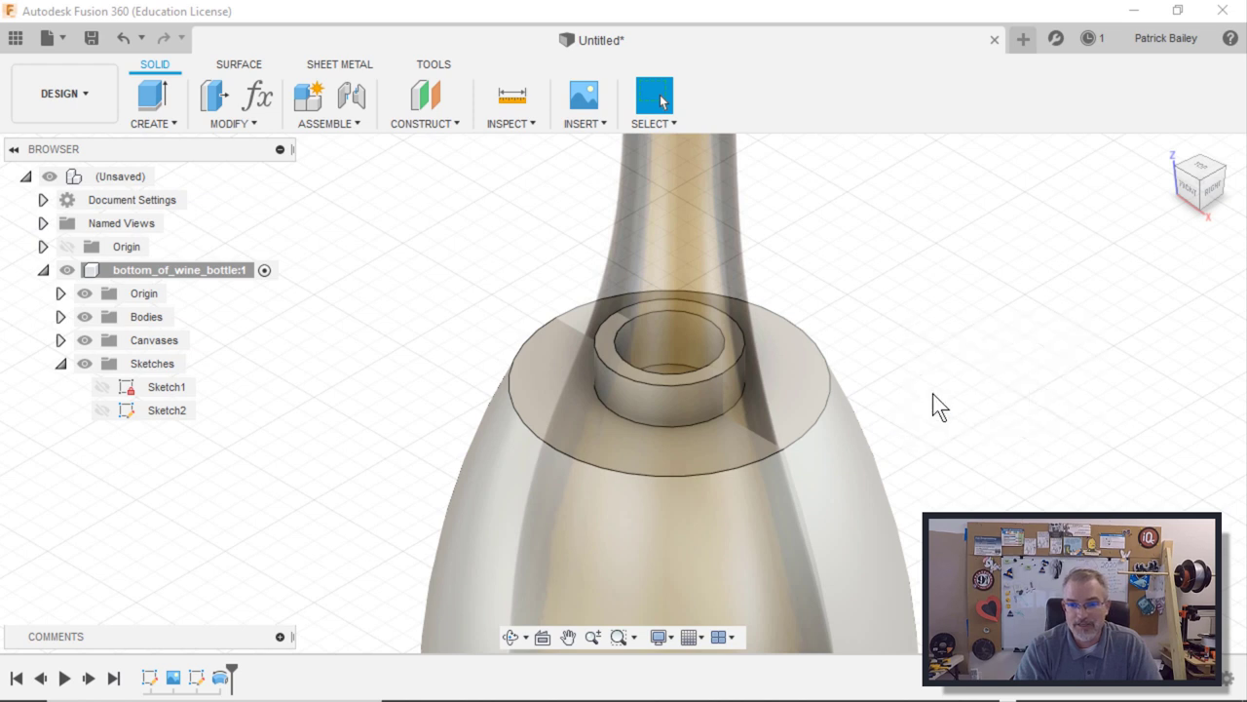
left_click(668, 401)
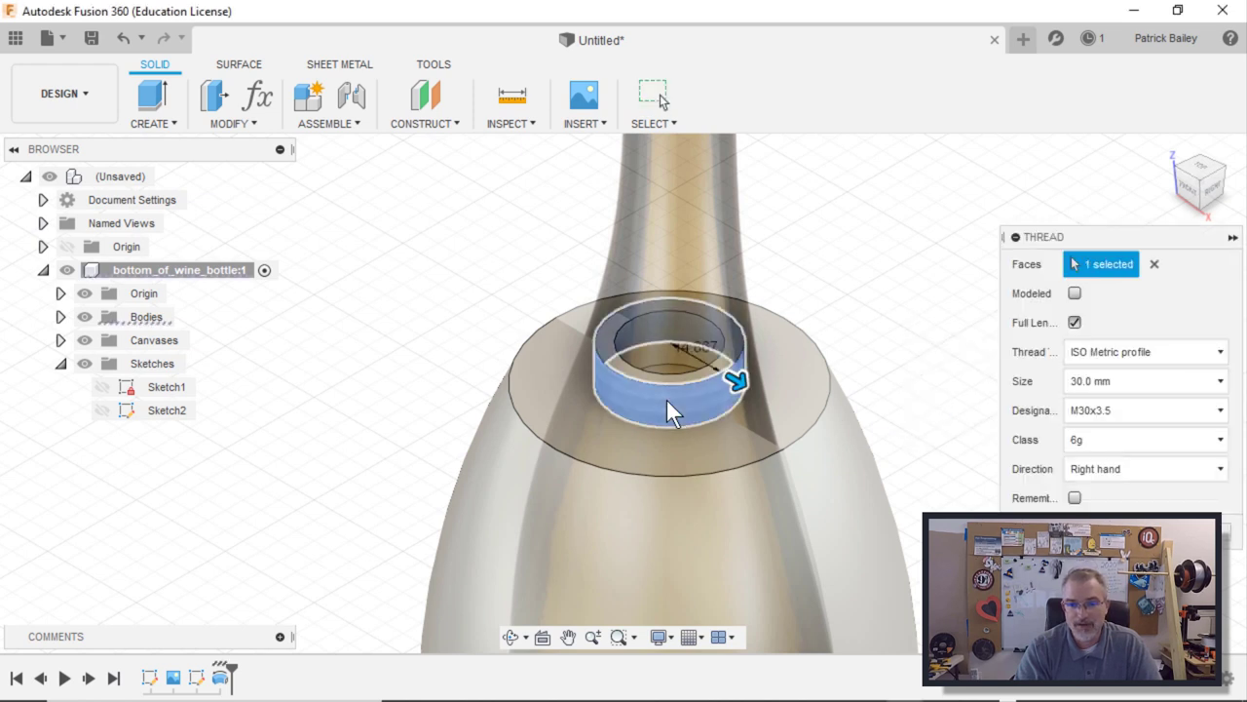
left_click(1075, 294)
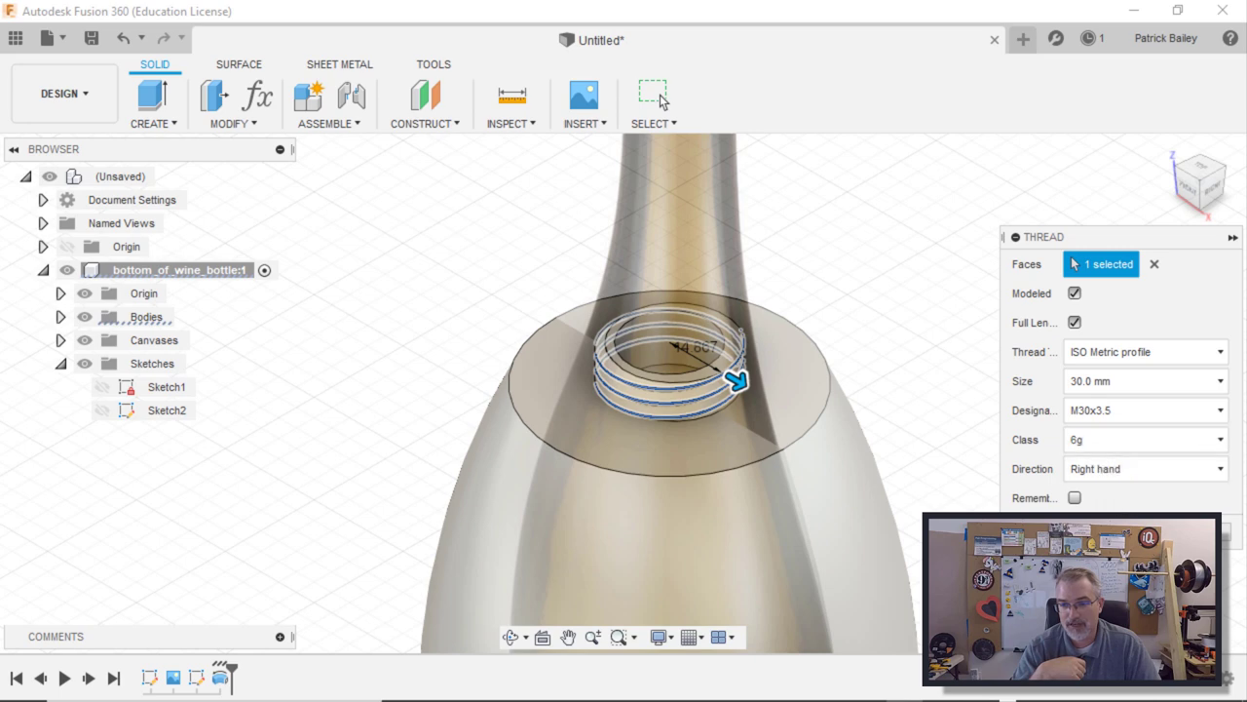
left_click(1154, 533)
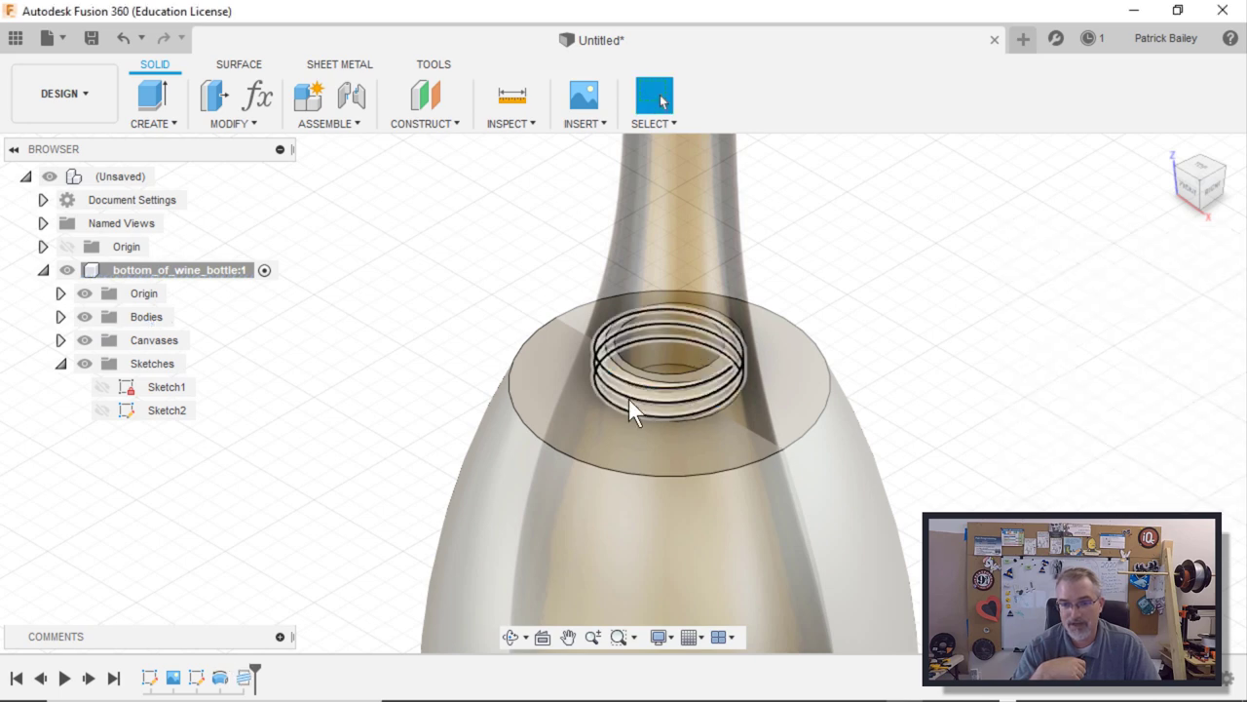
- Offset the thread's narrow outer crest face by -0.2 mm with Press Pull to add clearance
scroll(628, 398, "up", 5)
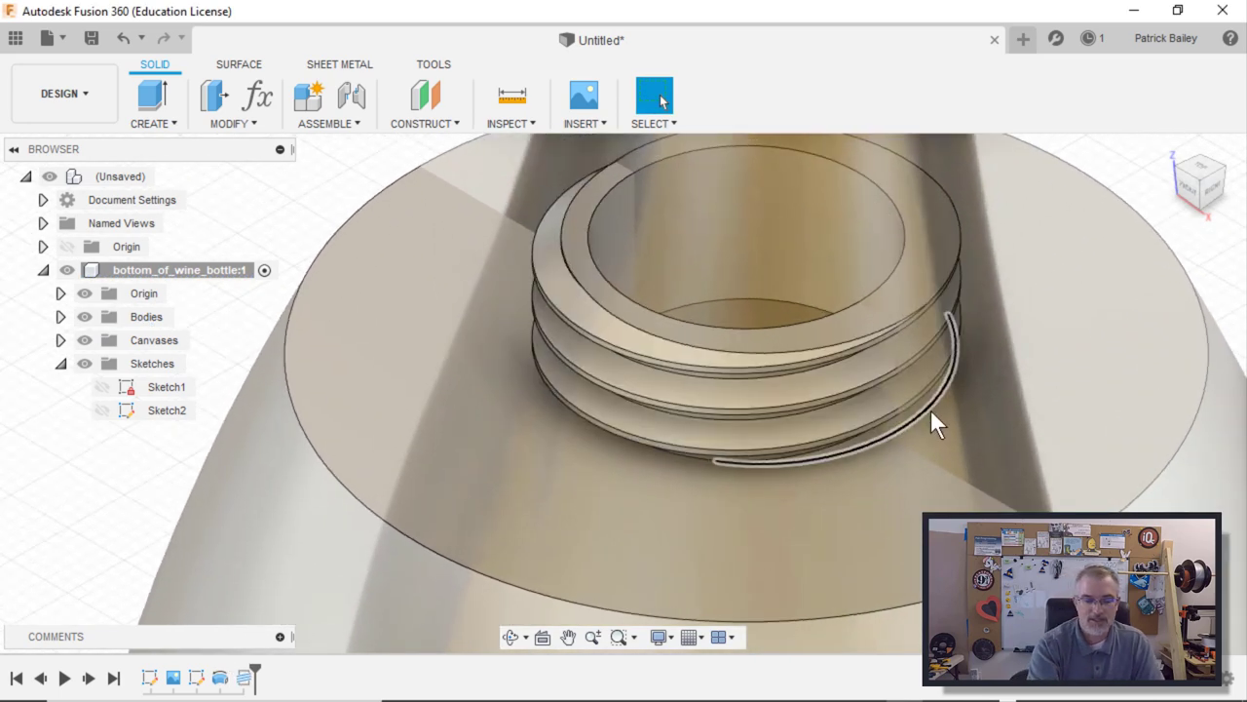
key("q")
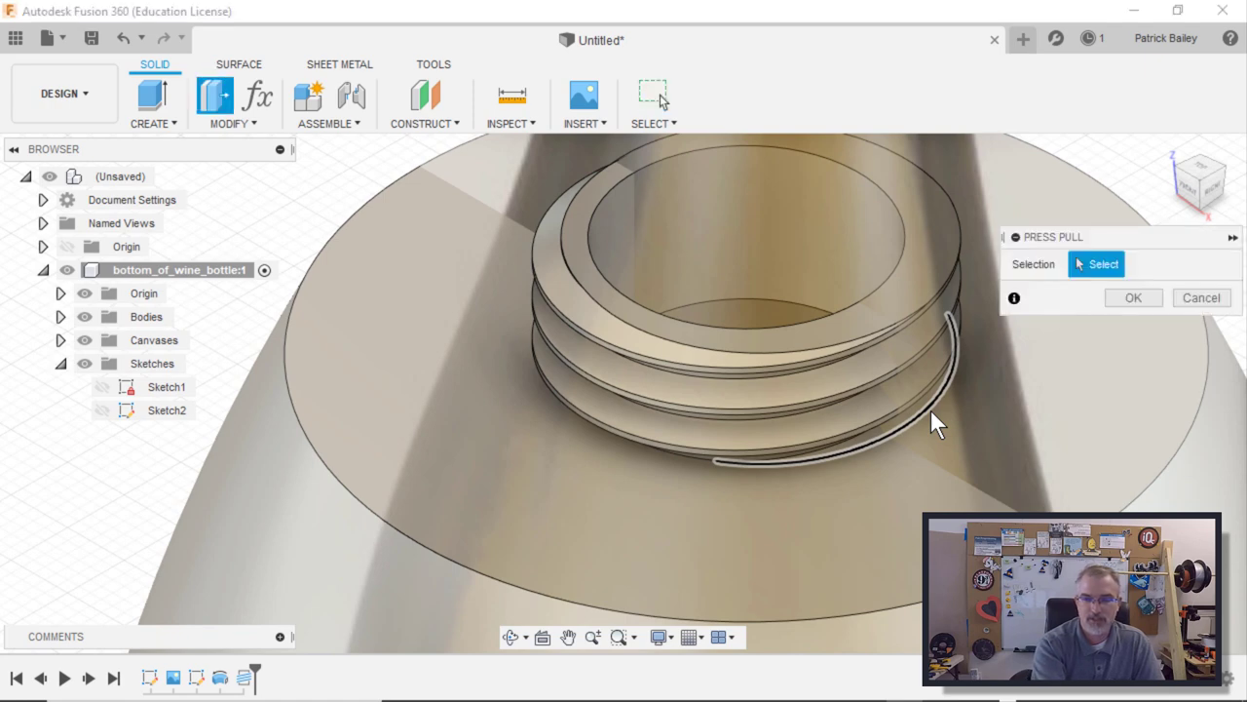
scroll(925, 393, "up", 3)
scroll(924, 393, "up", 2)
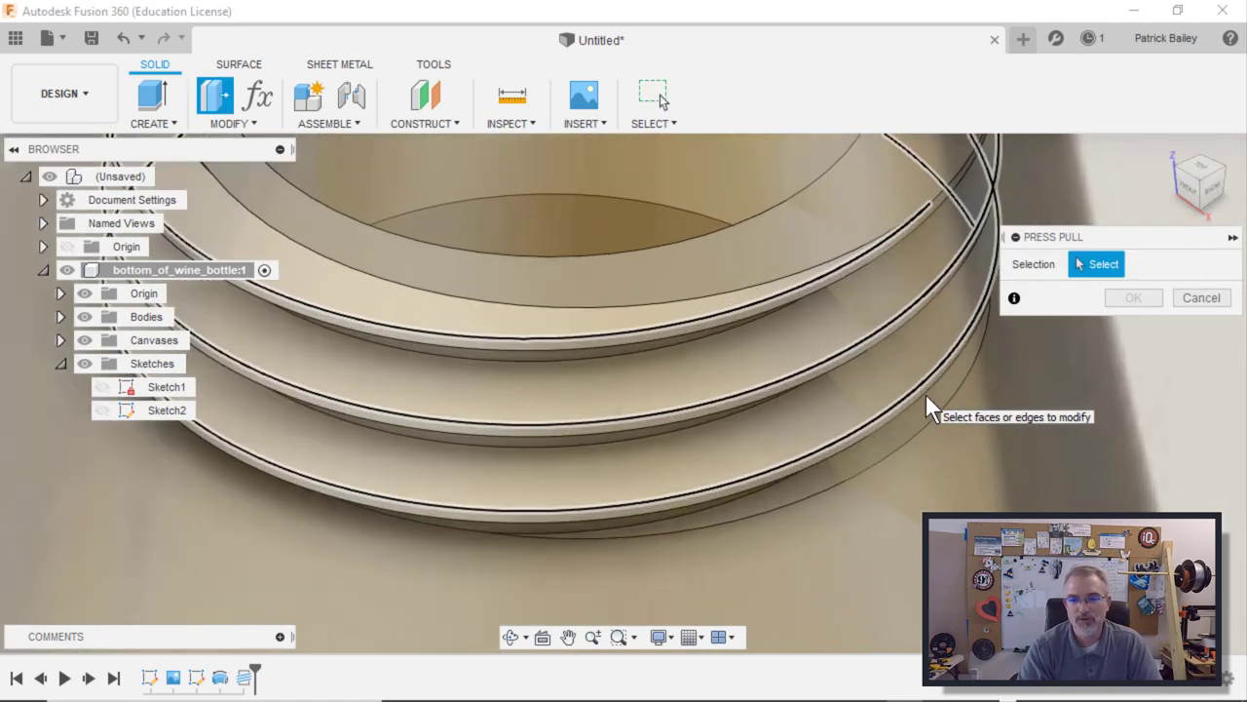
scroll(867, 313, "up", 3)
scroll(877, 356, "up", 3)
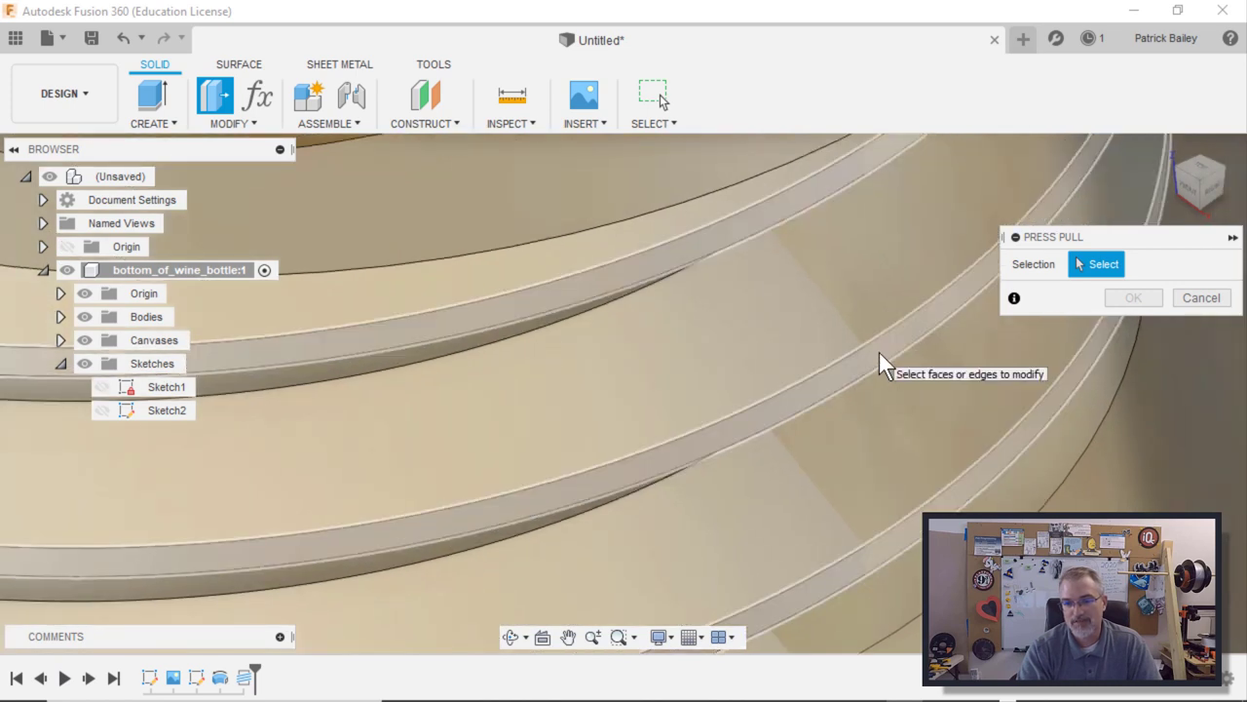
left_click(879, 356)
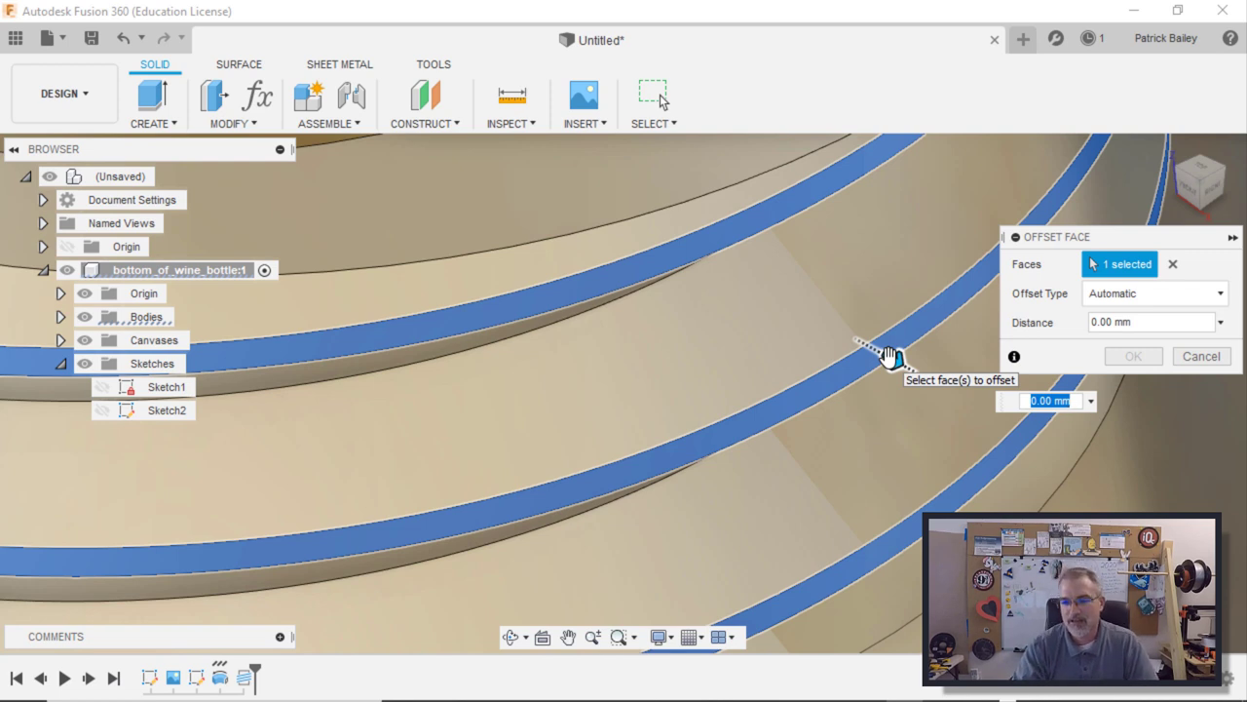
left_click_drag(875, 356, 835, 328)
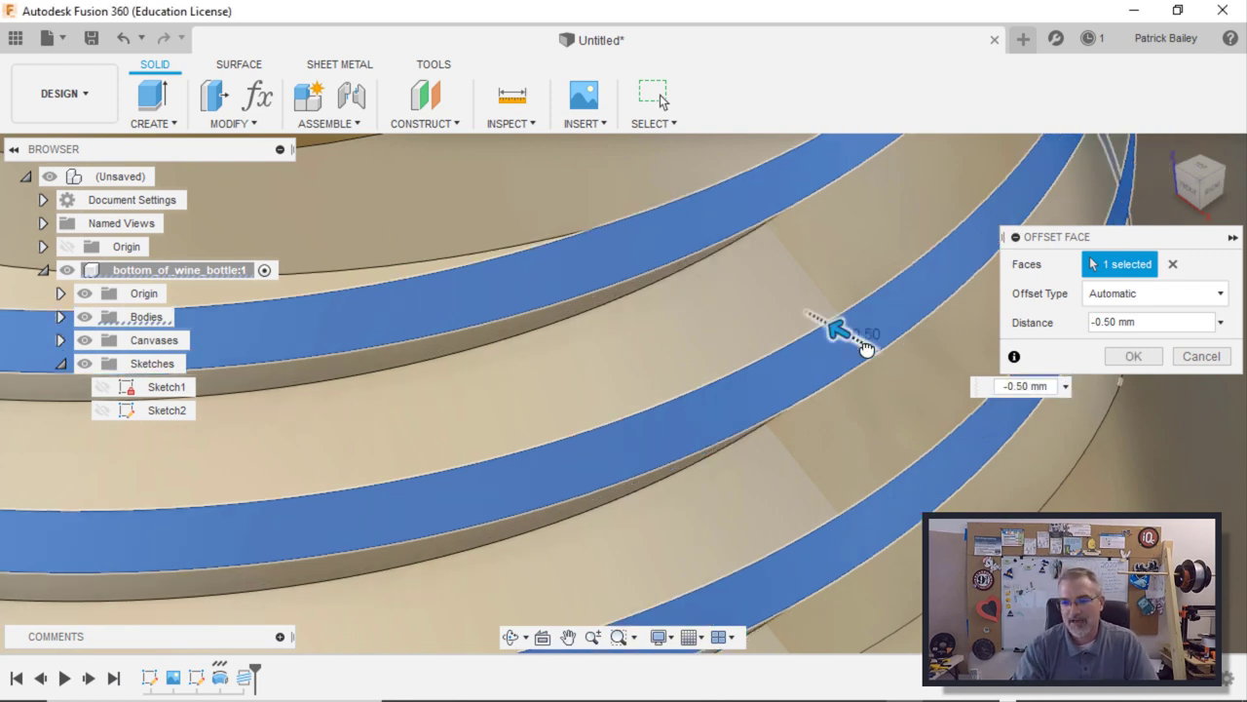
left_click(1156, 322)
key("BackSpace")
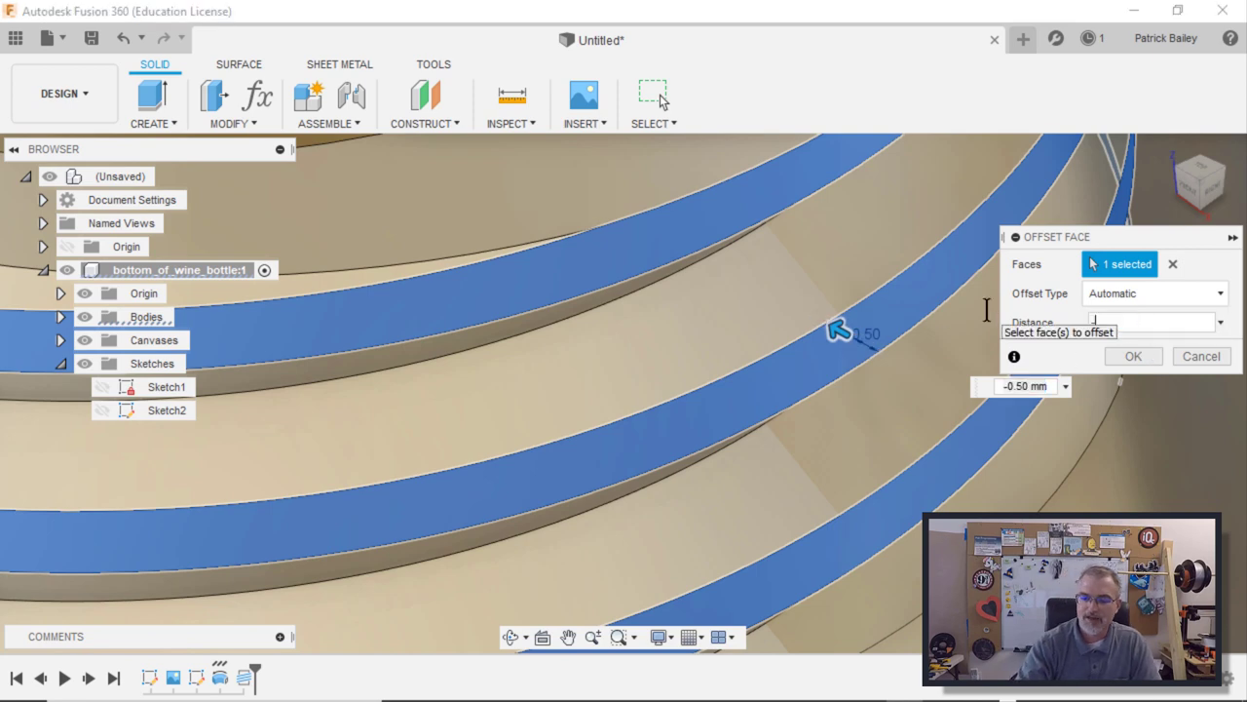
type("-.2")
key("Return")
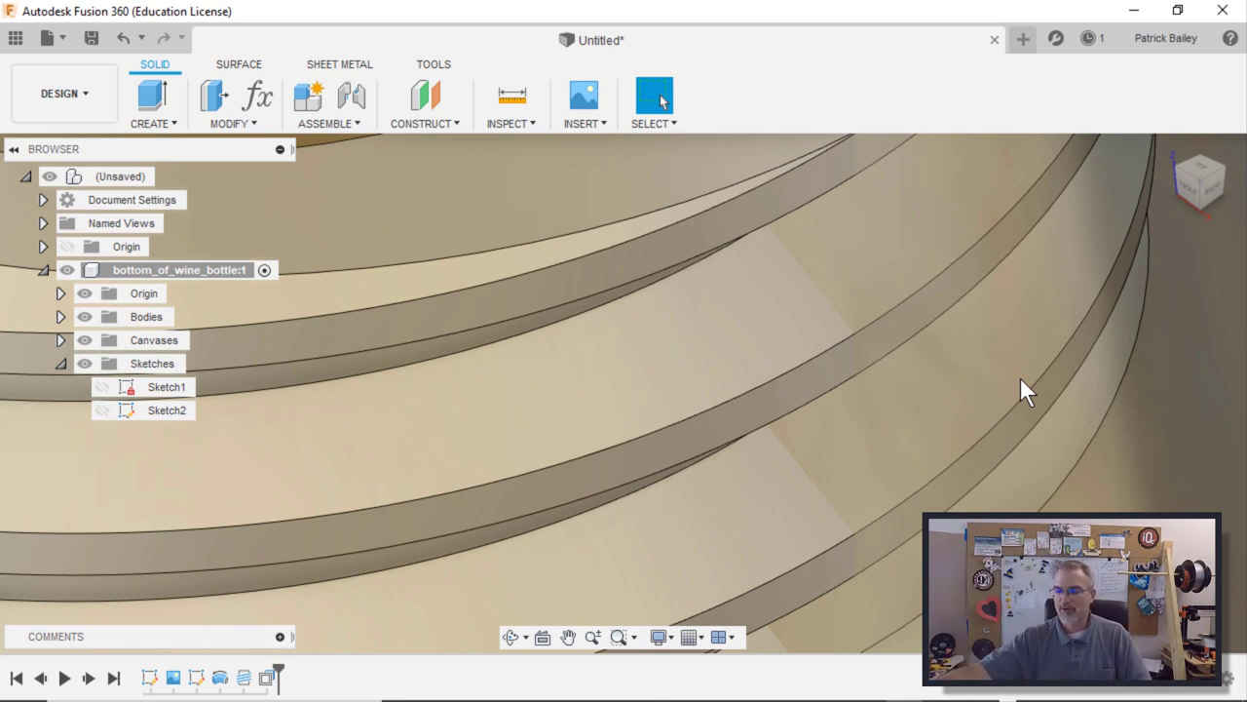
- Create a new component under the root assembly and name it top
scroll(1020, 377, "down", 10)
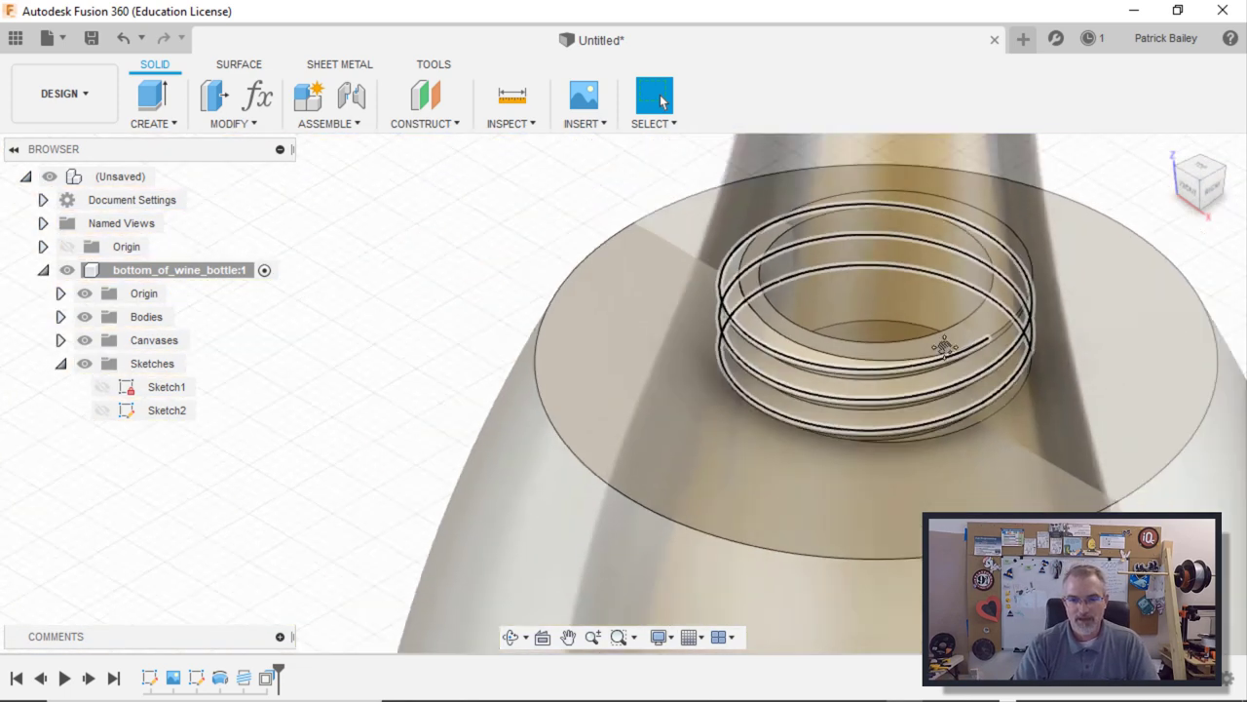
scroll(726, 229, "down", 10)
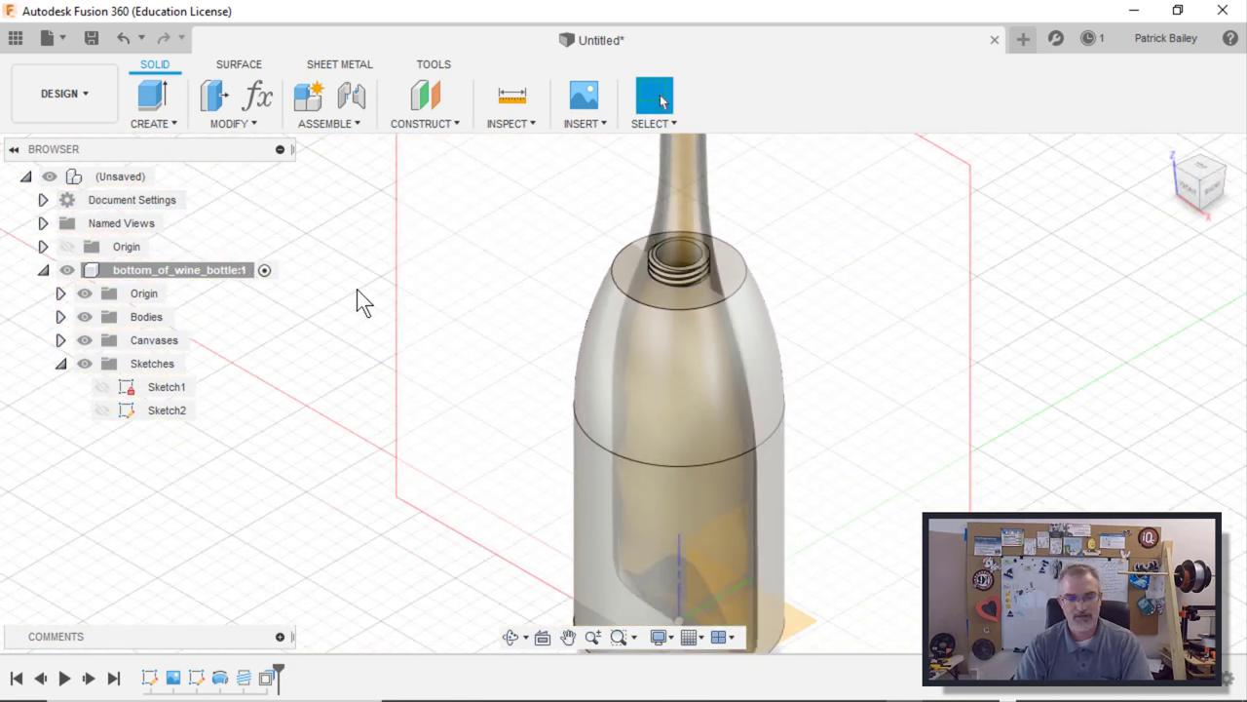
right_click(86, 177)
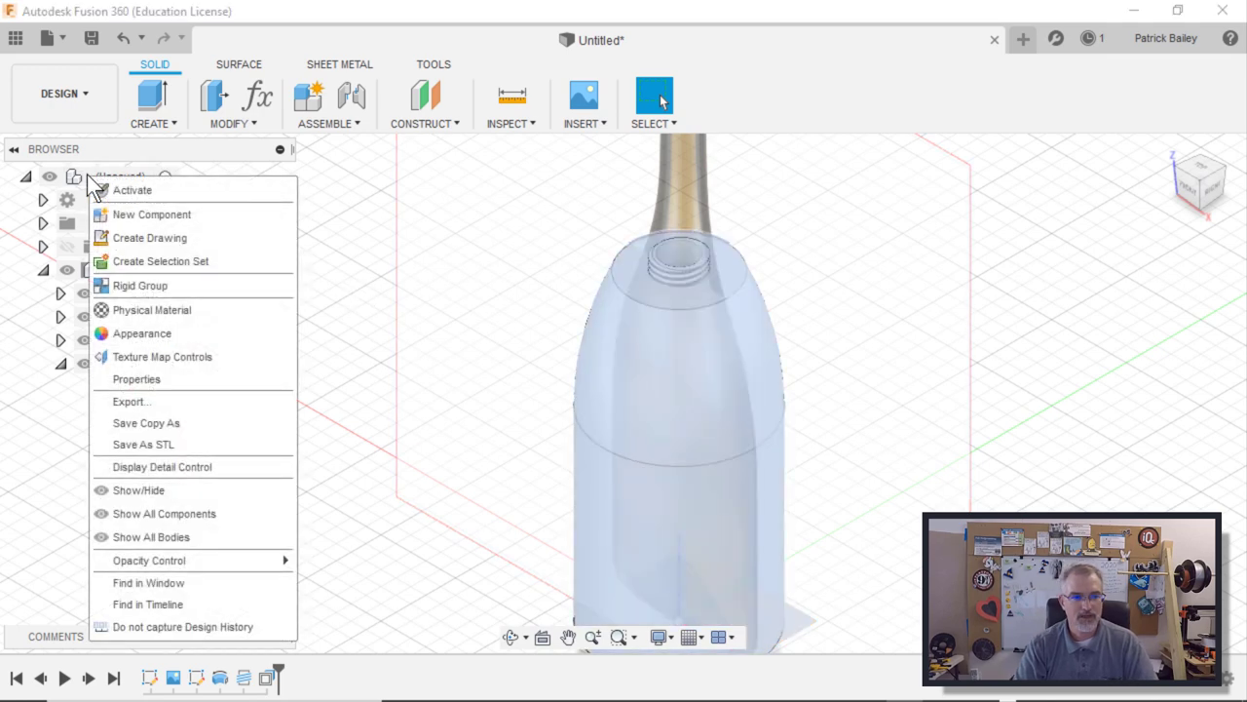
left_click(106, 211)
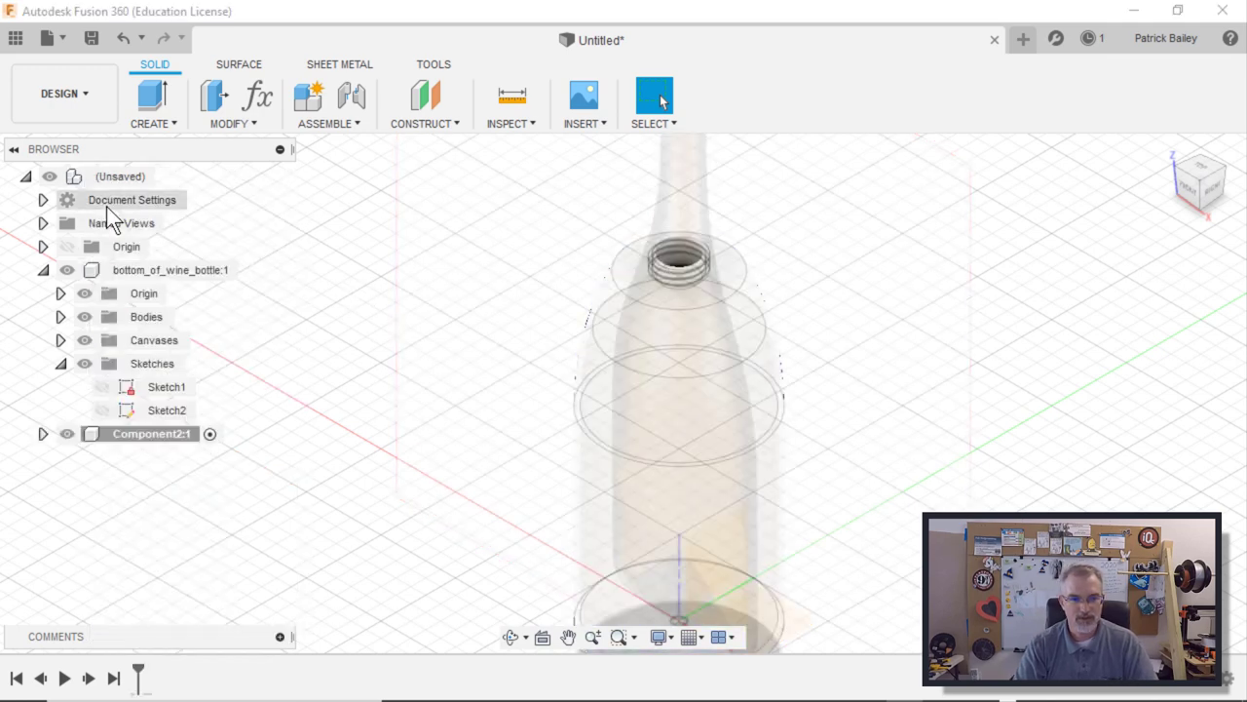
double_click(141, 434)
type("top")
key("Return")
left_click(224, 486)
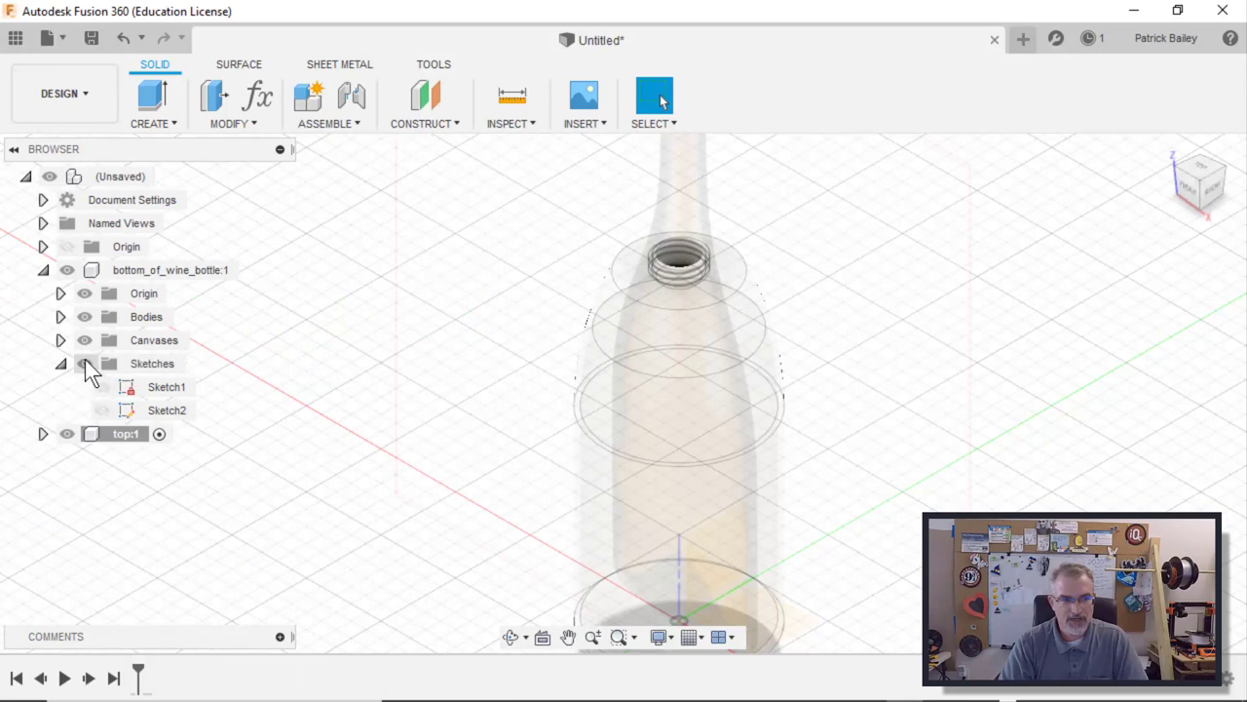
- Hide the bottom_of_wine_bottle component and show the top component's origin planes
left_click(67, 270)
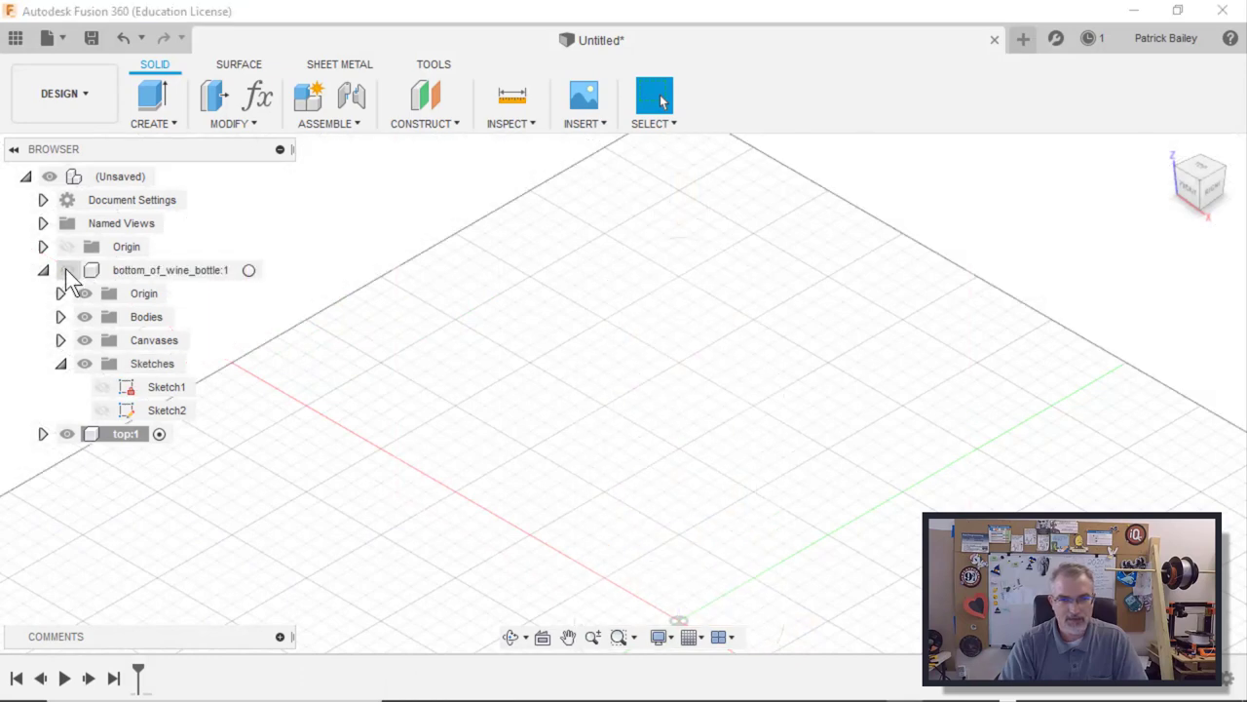
left_click(43, 433)
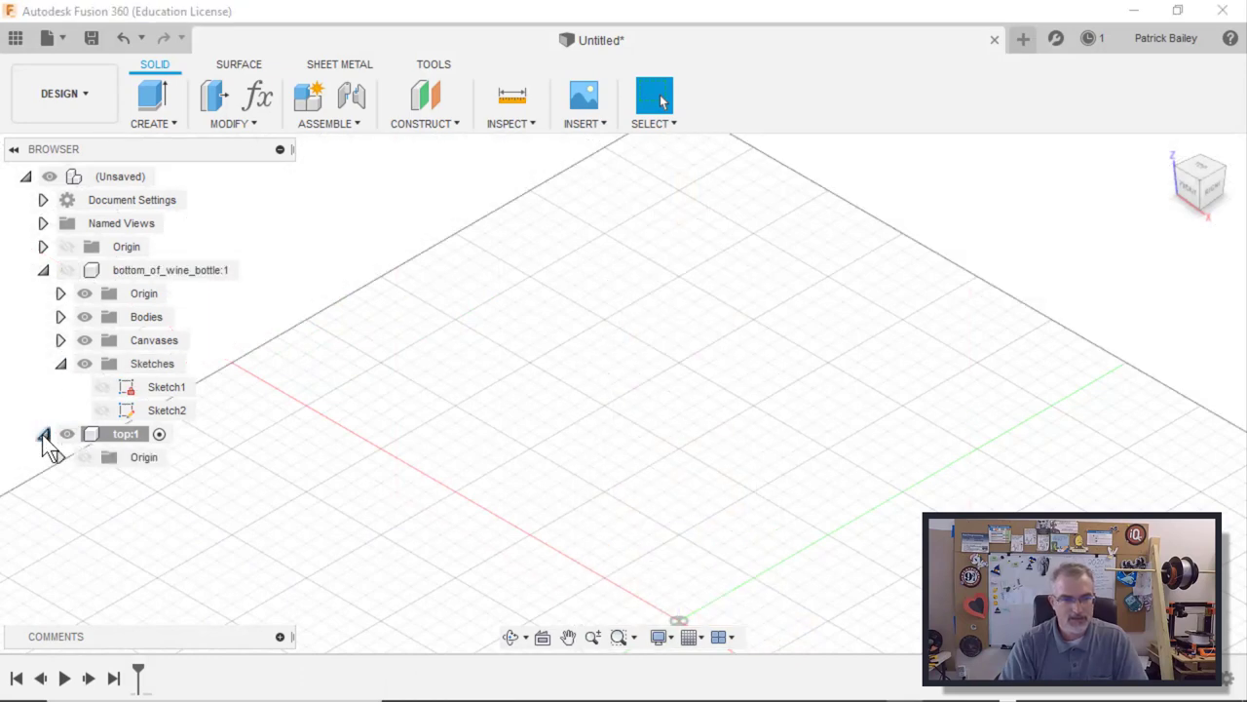
left_click(85, 457)
- Start a sketch on the top component's front origin plane and view it from the front
middle_click_drag(643, 442, 591, 340)
right_click(666, 473)
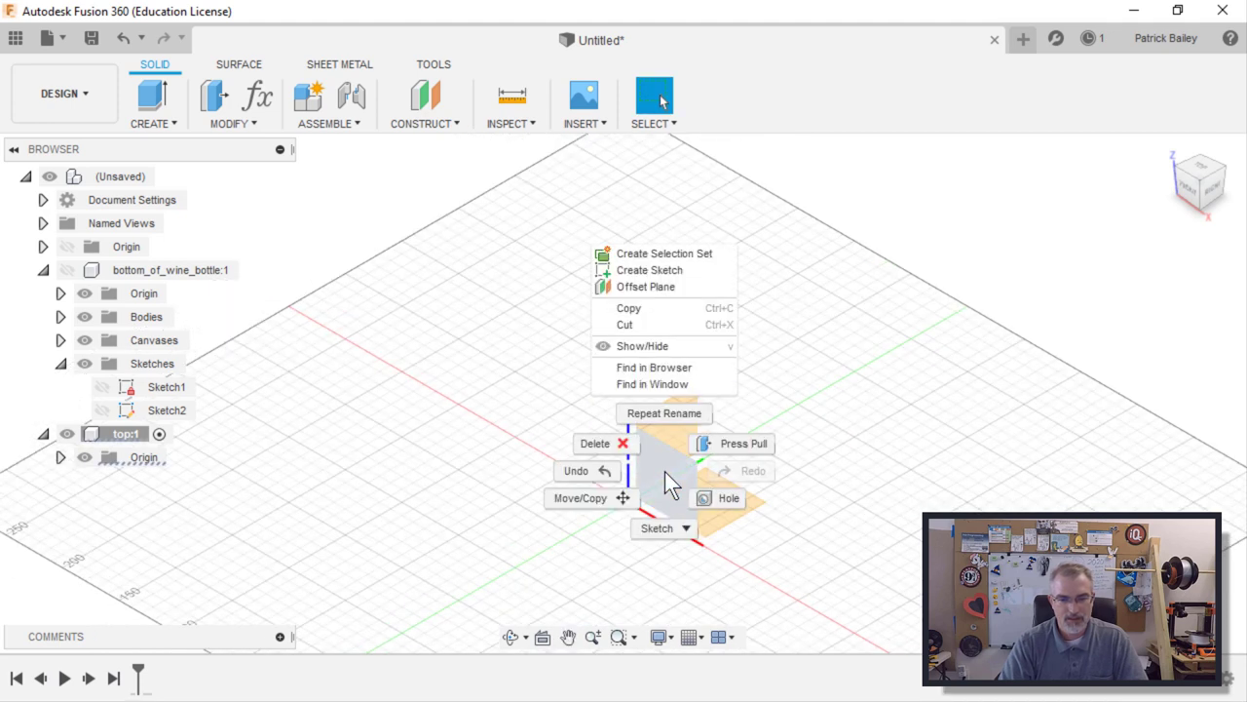
left_click(651, 271)
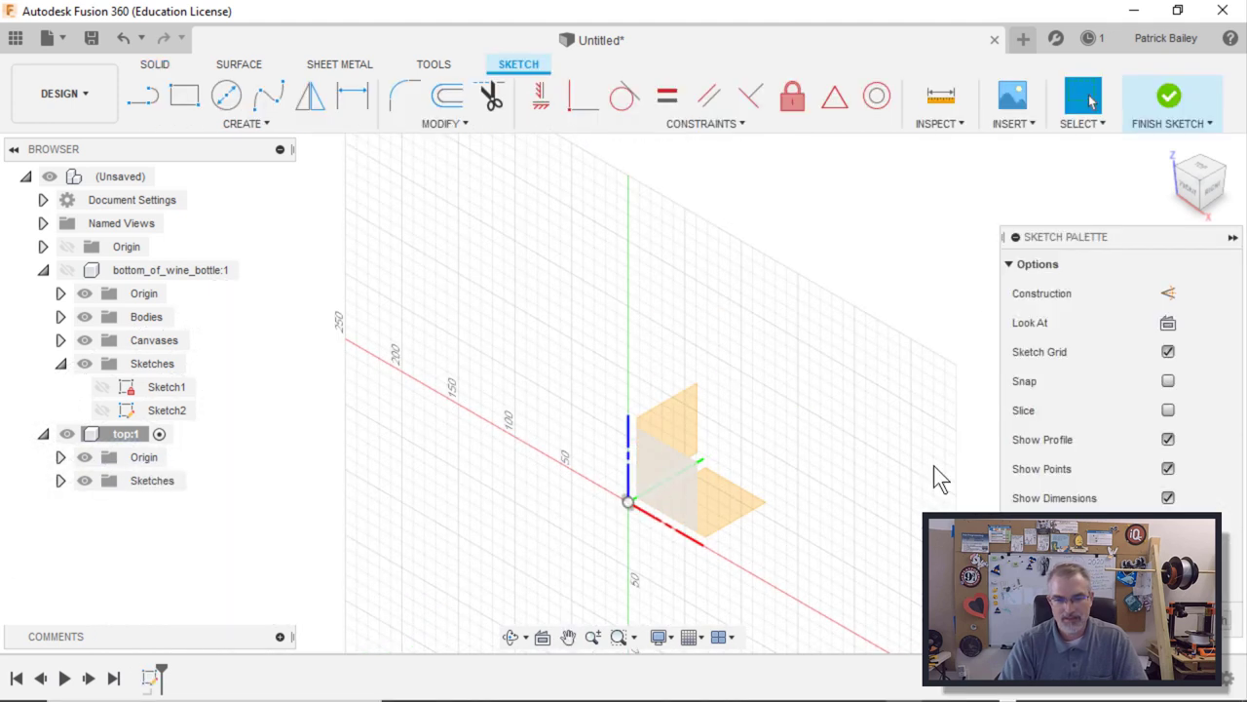
left_click(1194, 190)
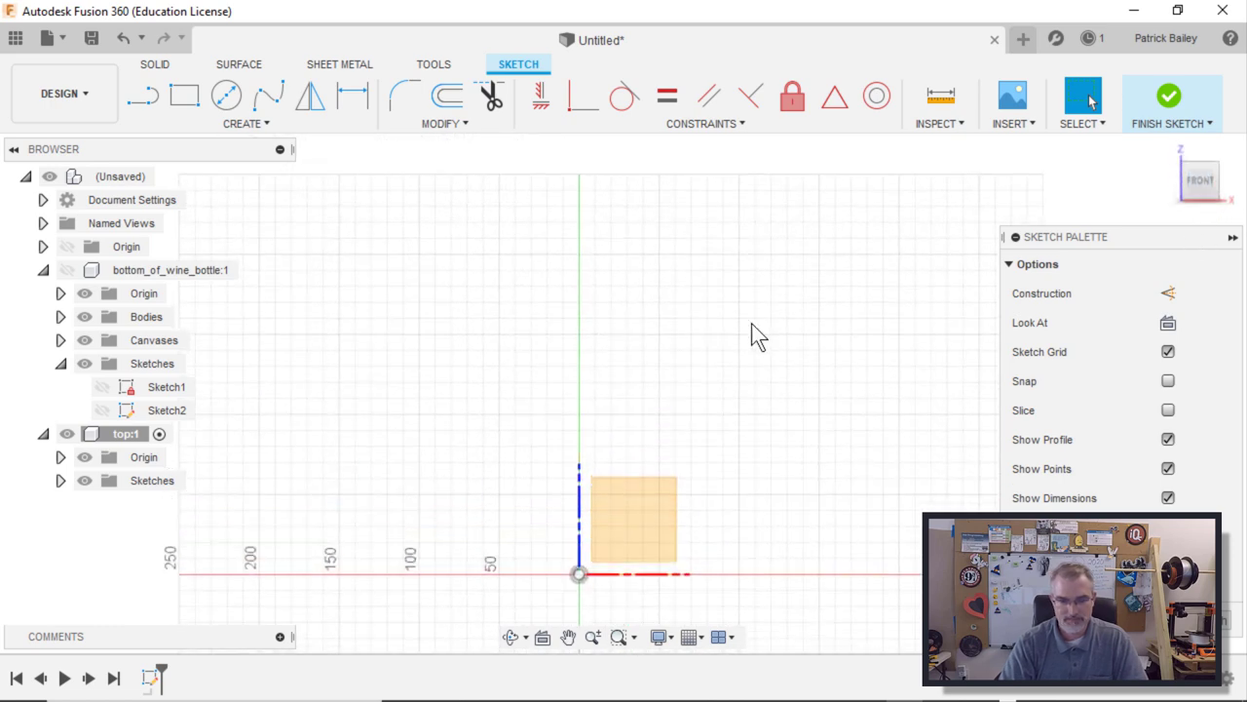
- Draw a 150 by 150 mm rectangle from the origin, extending up and to the positive X side
key("s")
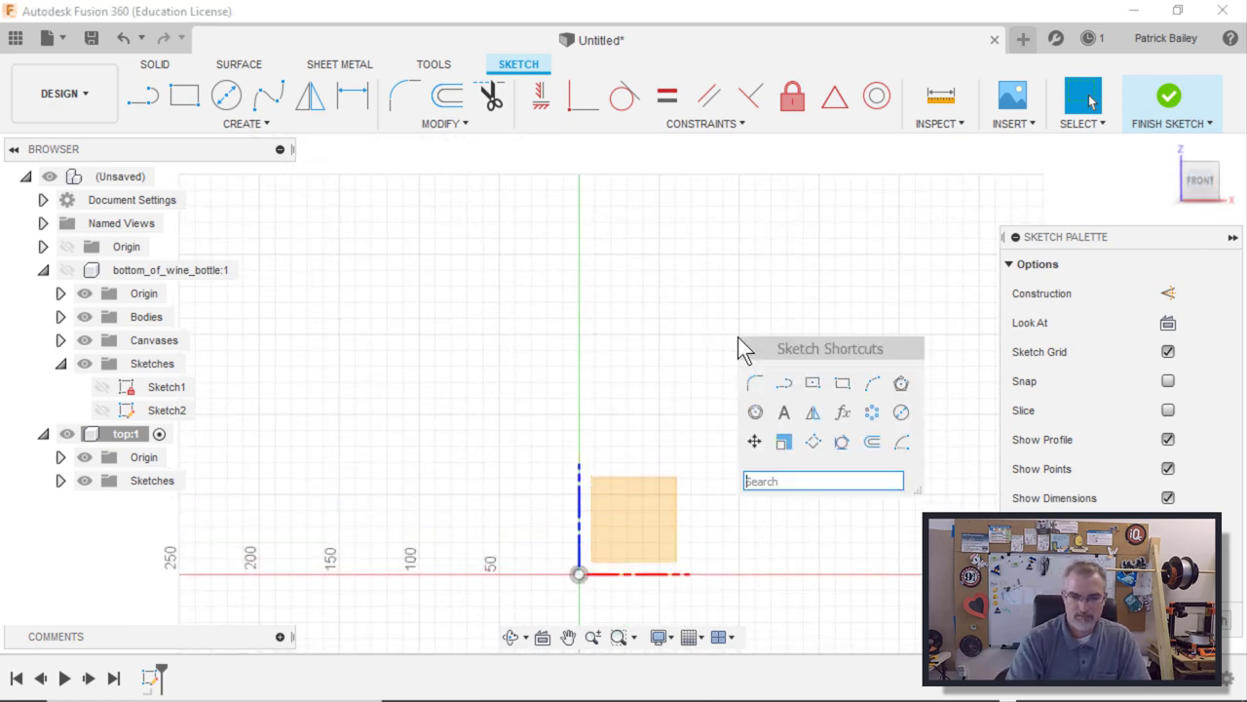
left_click(842, 380)
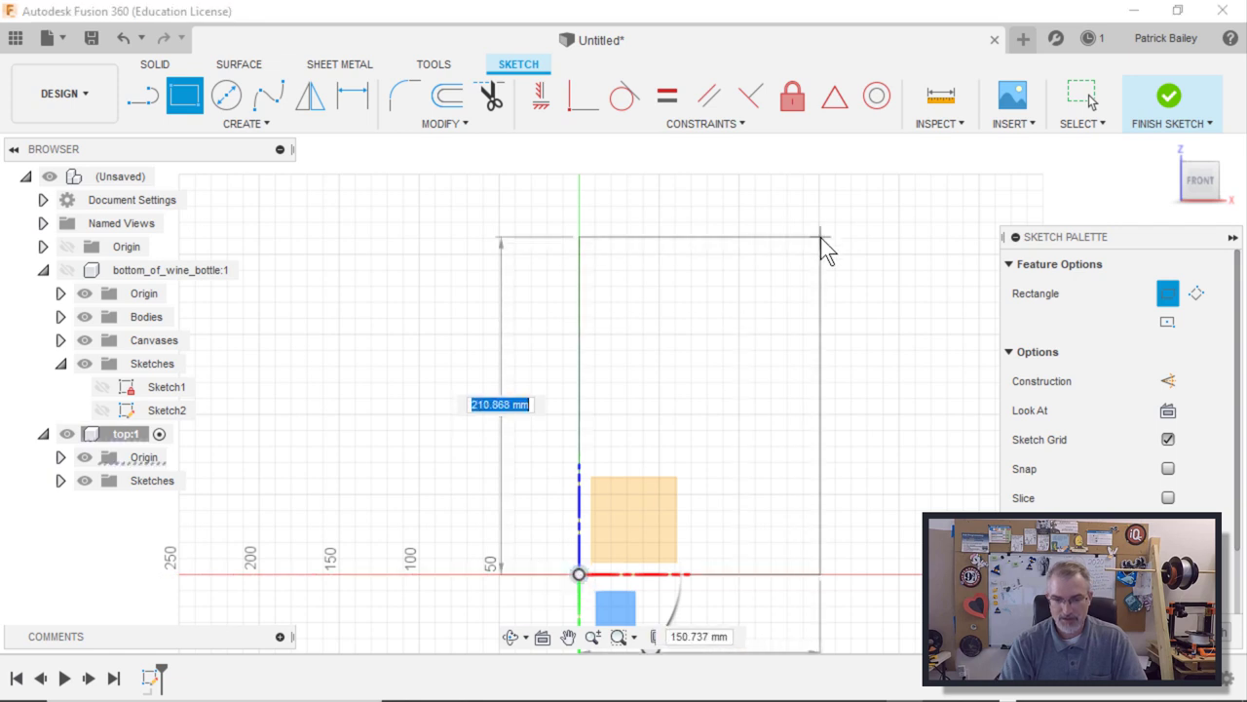
type("150")
key("Tab")
type("150")
key("Return")
- Draw a second 150 by 150 mm rectangle directly above the first, starting from its upper corner on the vertical axis
key("s")
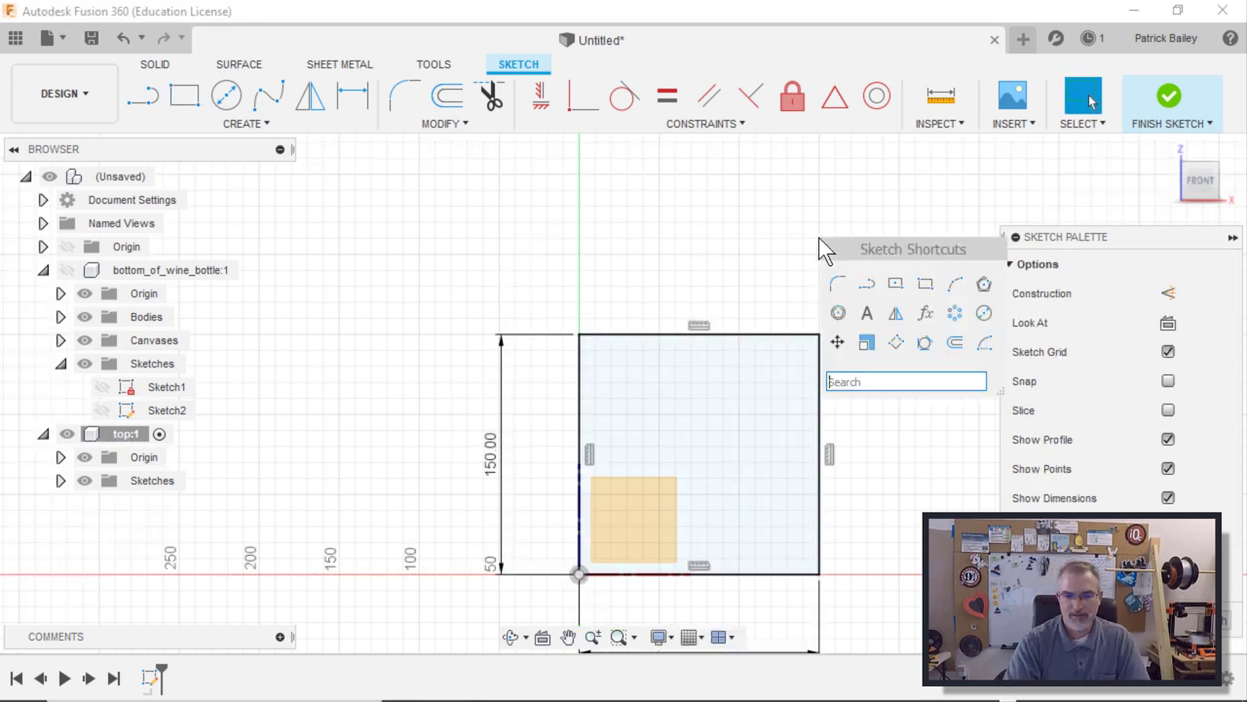
left_click(952, 282)
key("r")
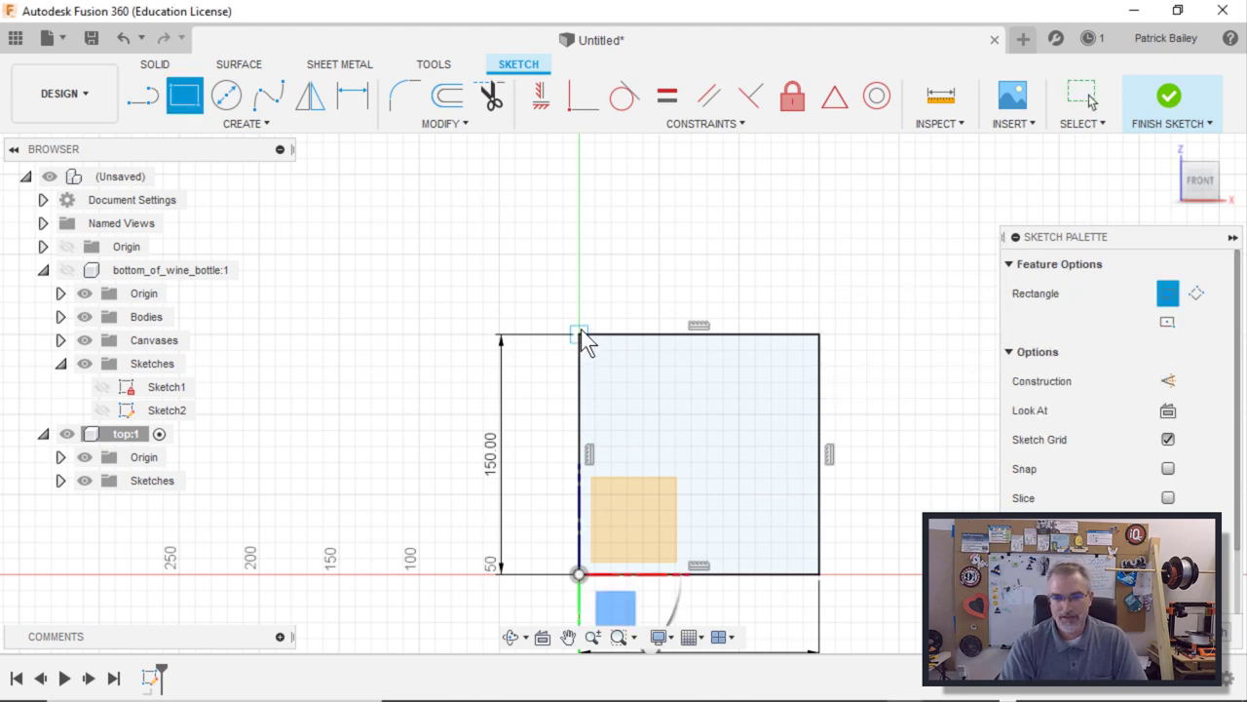
left_click(578, 334)
type("150")
key("Tab")
type("150")
key("Return")
key("Escape")
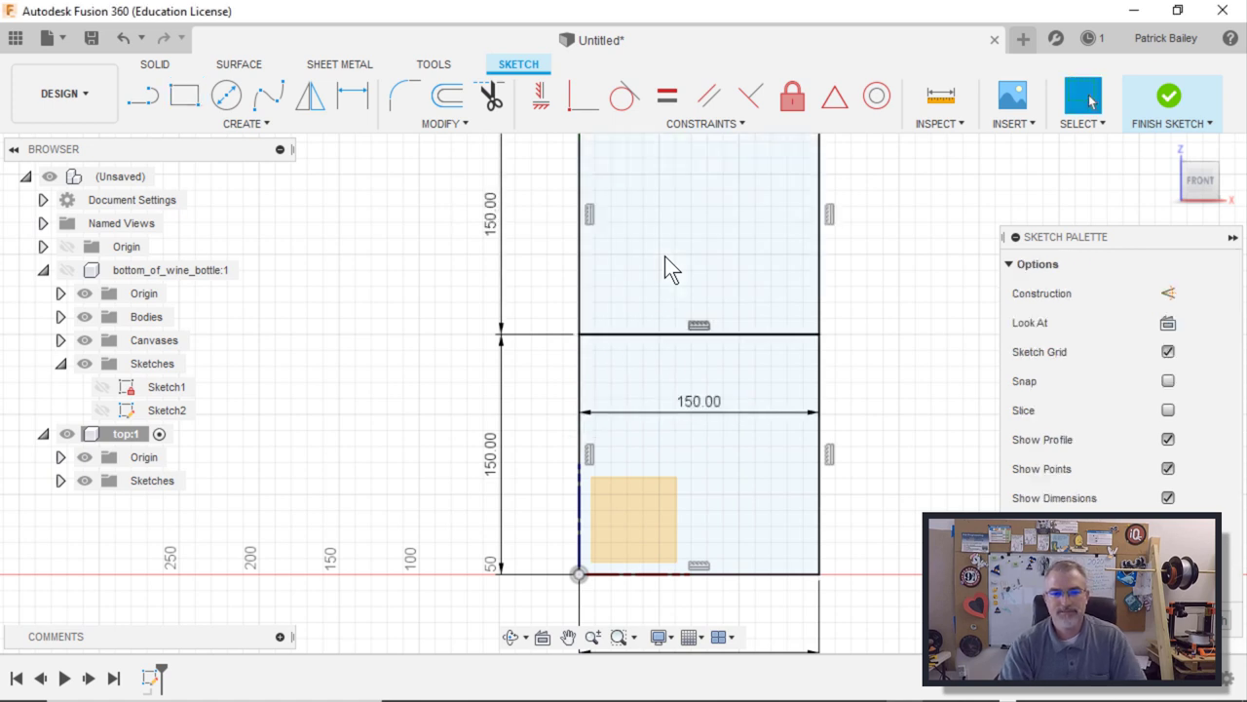
- Show the bottom_of_wine_bottle component together with its Sketch2, and expand its canvases
left_click(66, 269)
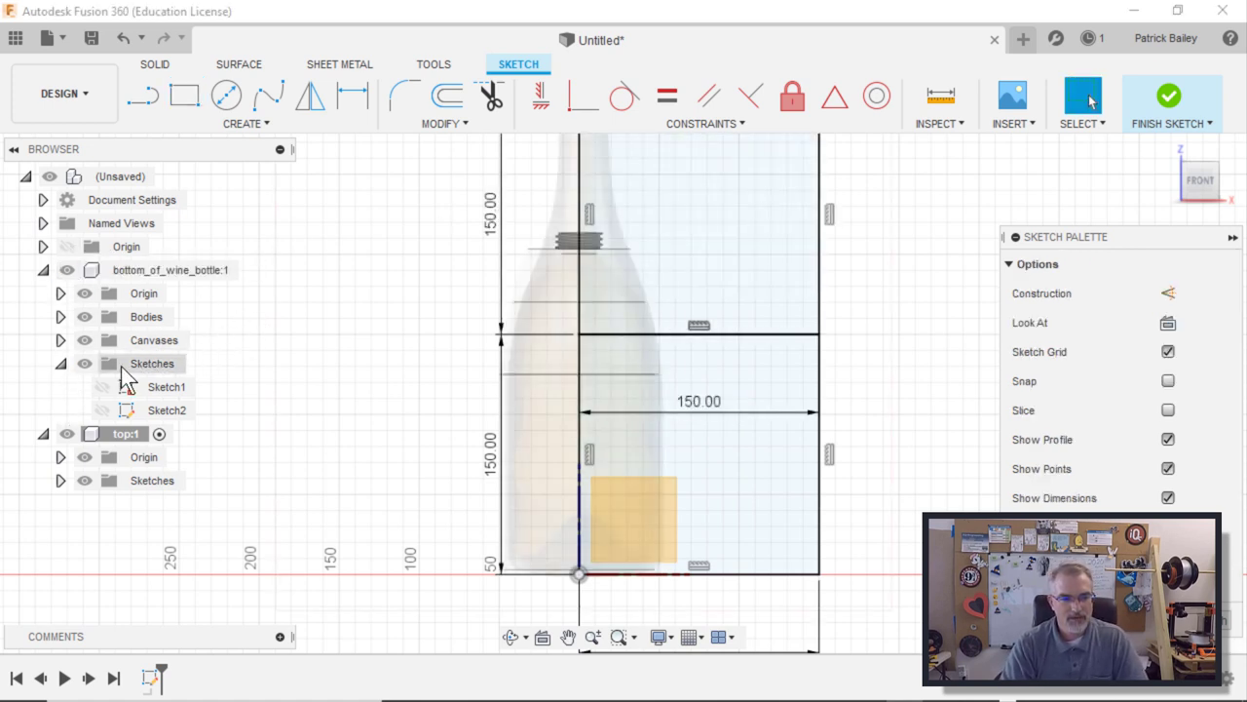
left_click(60, 340)
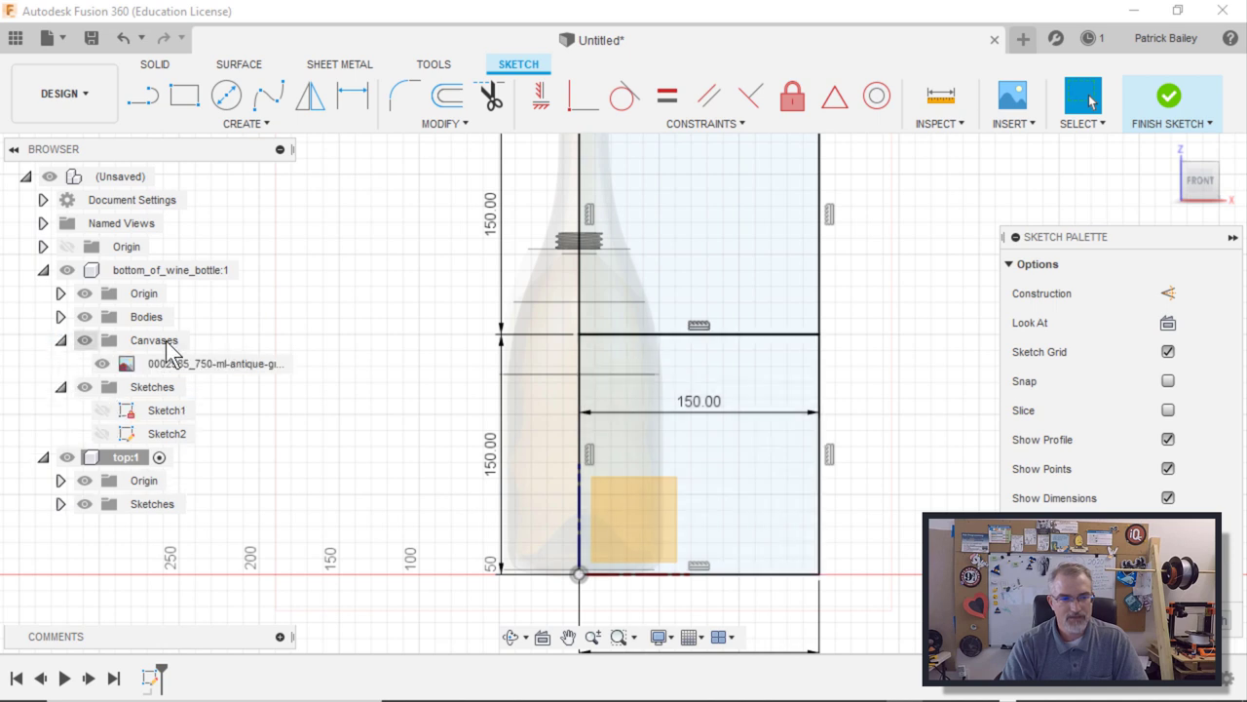
left_click(119, 411)
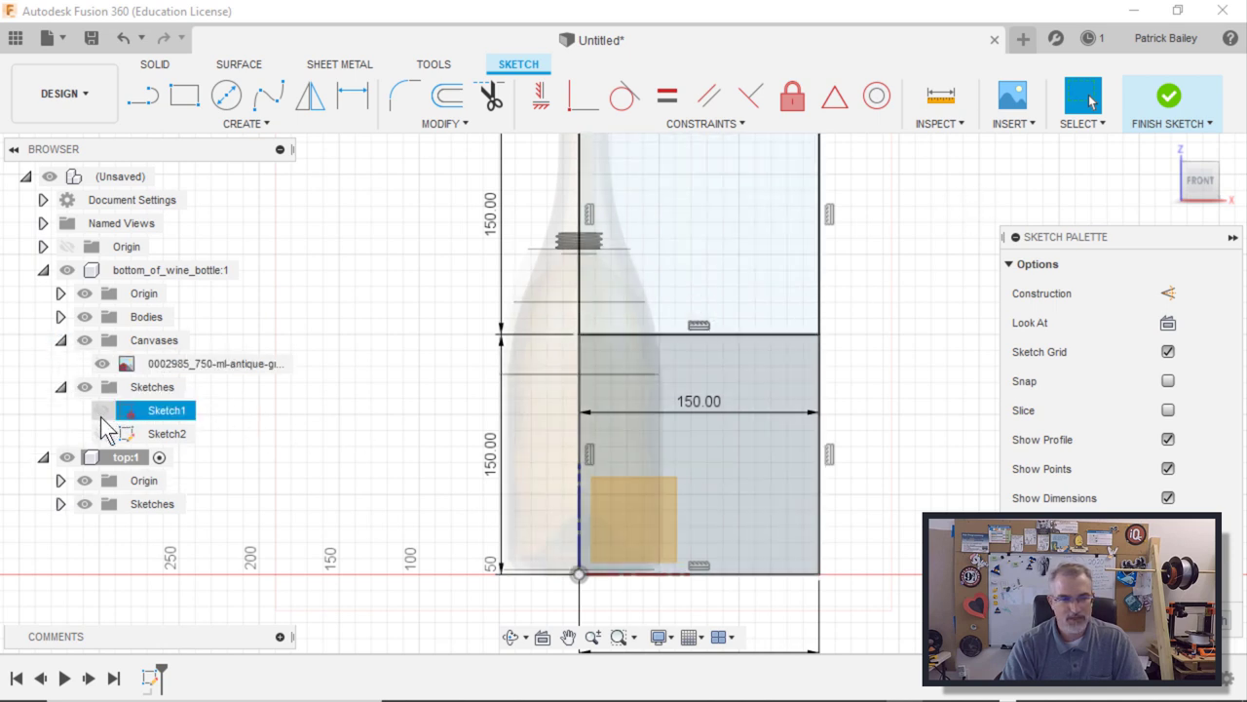
left_click(101, 433)
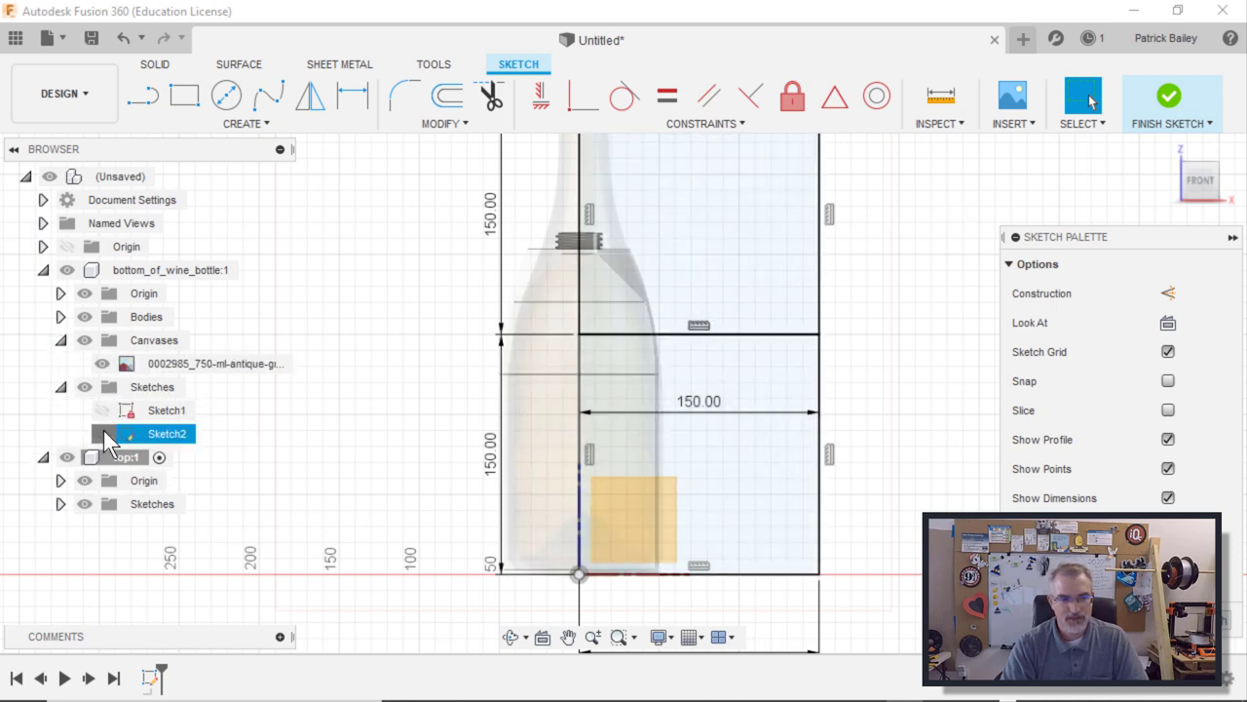
- Examine how the bottle's threaded neck and shoulder line up with the two reference rectangles
scroll(489, 266, "up", 3)
scroll(499, 305, "down", 1)
scroll(487, 312, "down", 1)
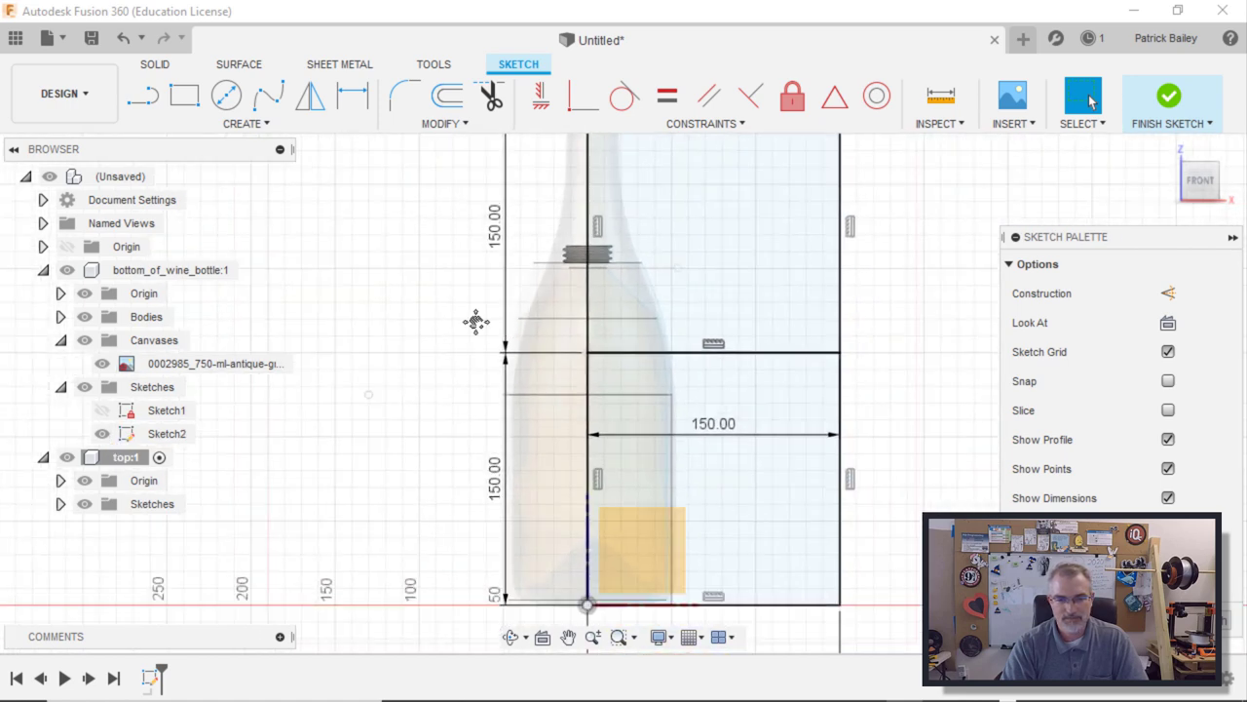
scroll(476, 337, "up", 2)
scroll(592, 283, "down", 2)
scroll(591, 282, "up", 3)
scroll(706, 271, "down", 1)
scroll(706, 278, "down", 2)
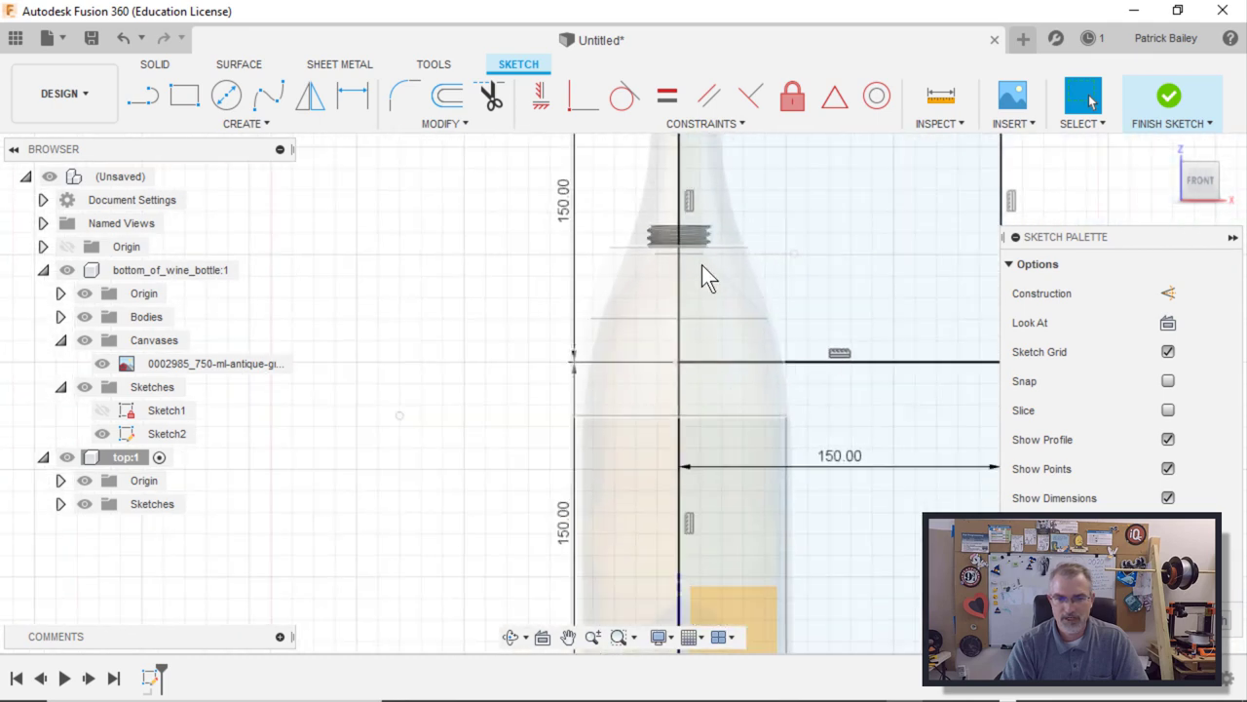
scroll(701, 265, "down", 2)
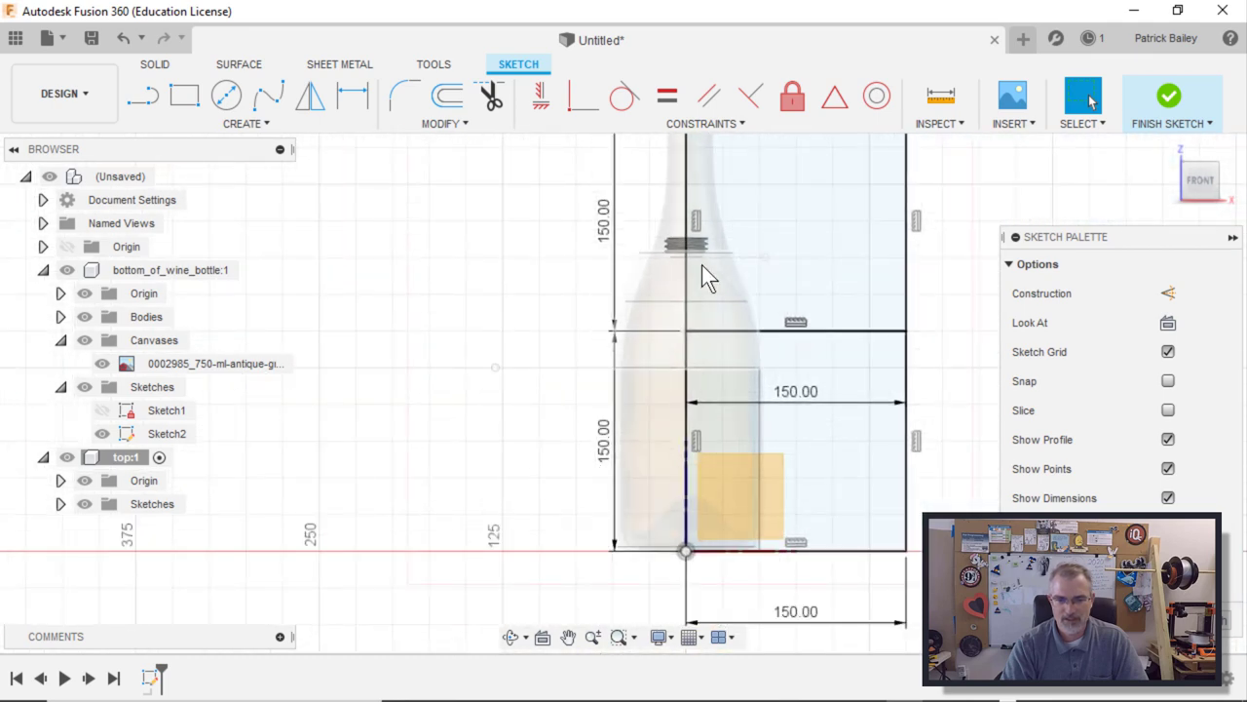
scroll(702, 264, "up", 1)
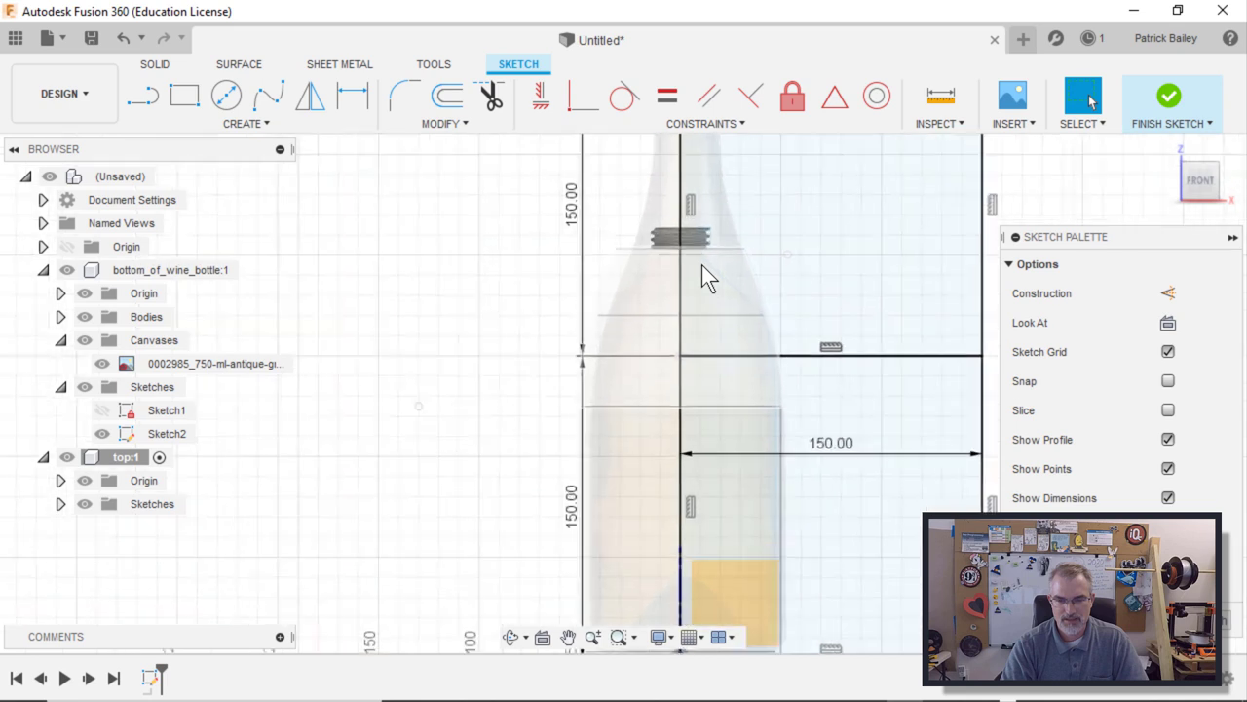
- Hide the top component, activate bottom_of_wine_bottle, and show its Sketch1
left_click(67, 457)
left_click(248, 271)
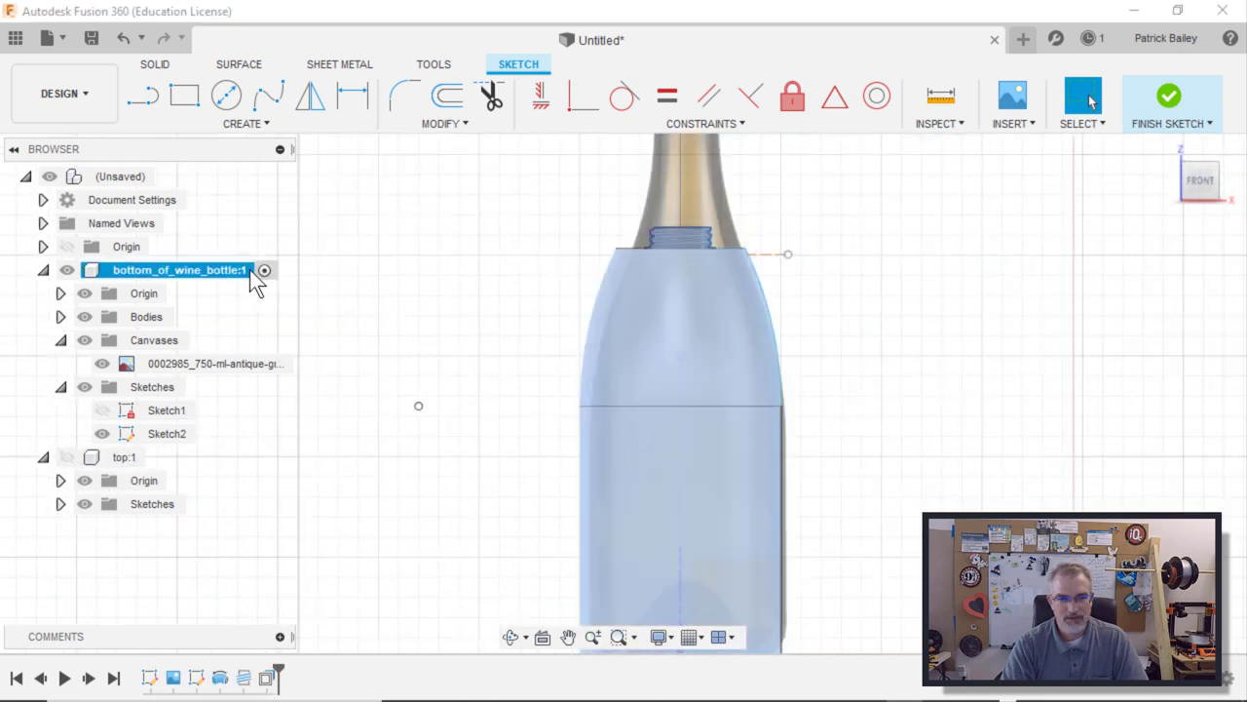
left_click(98, 417)
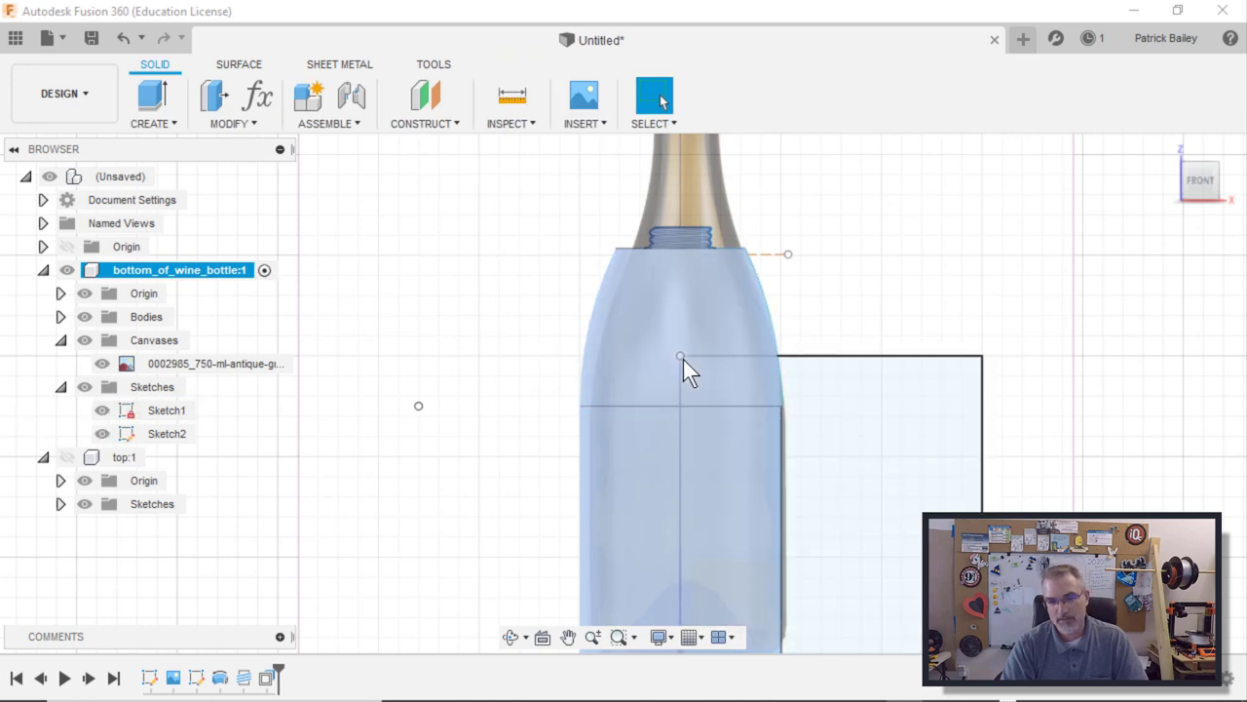
scroll(683, 359, "down", 3)
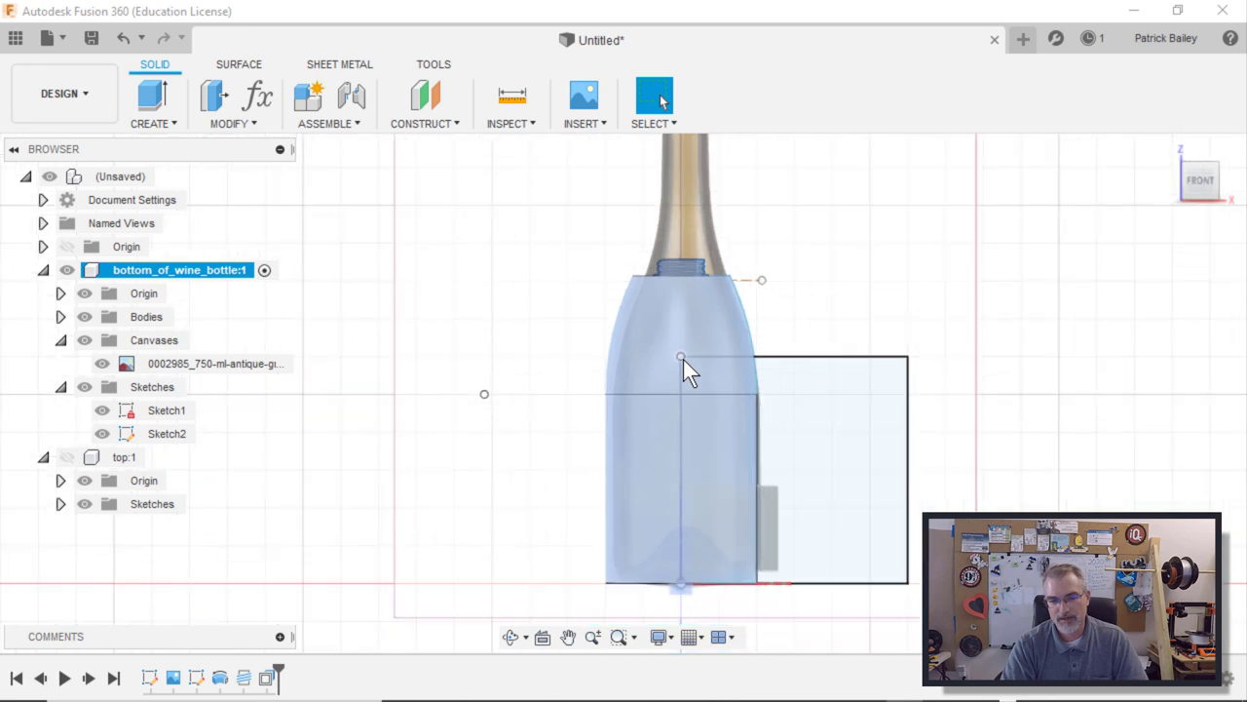
middle_click_drag(683, 359, 663, 312)
left_click(875, 383)
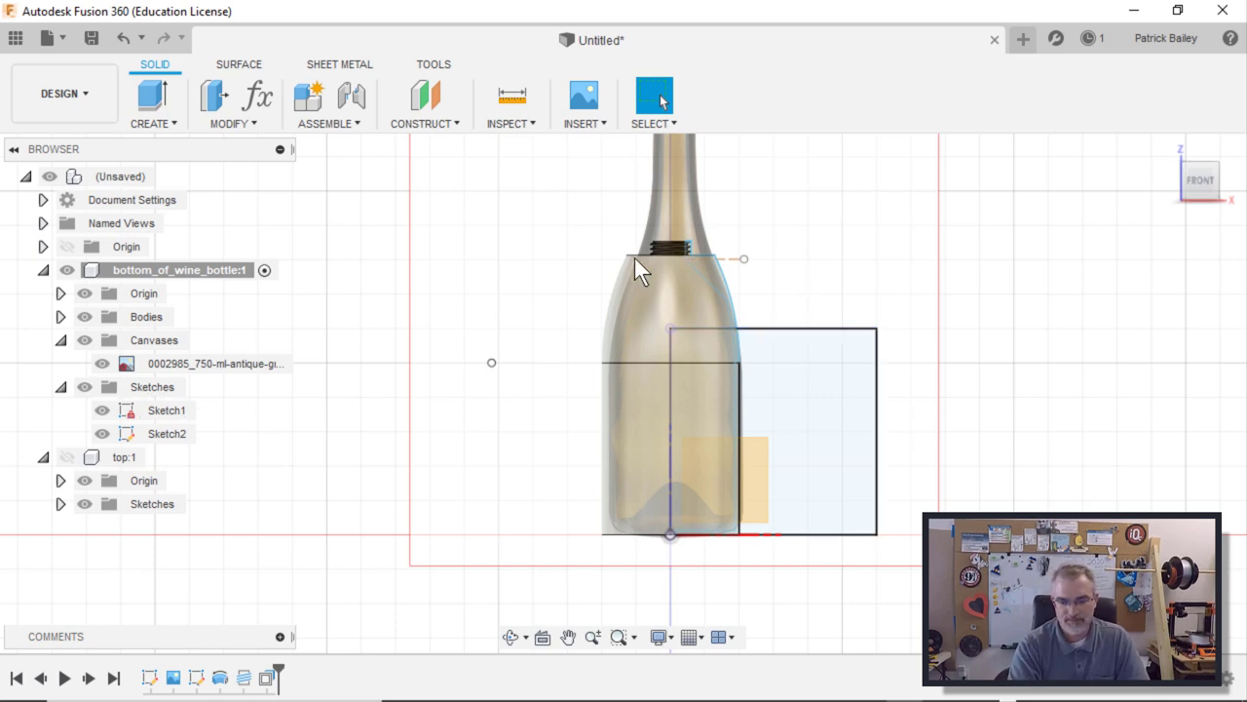
left_click(671, 535)
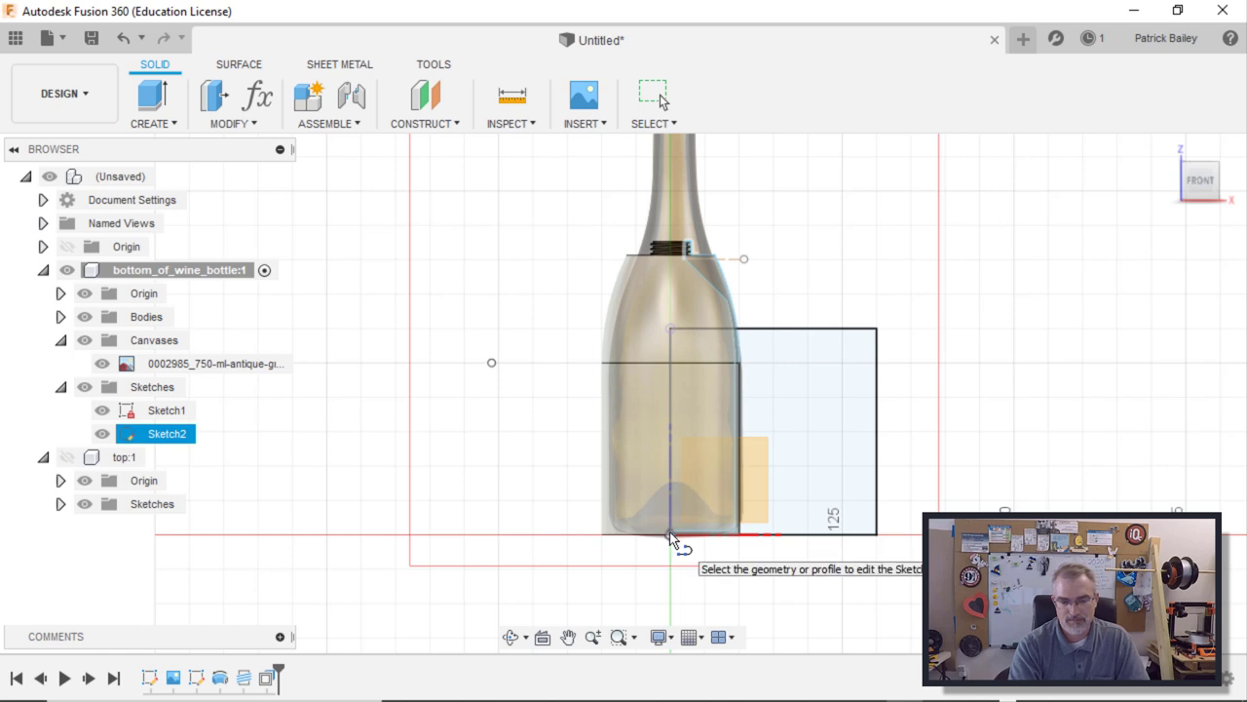
key("Escape")
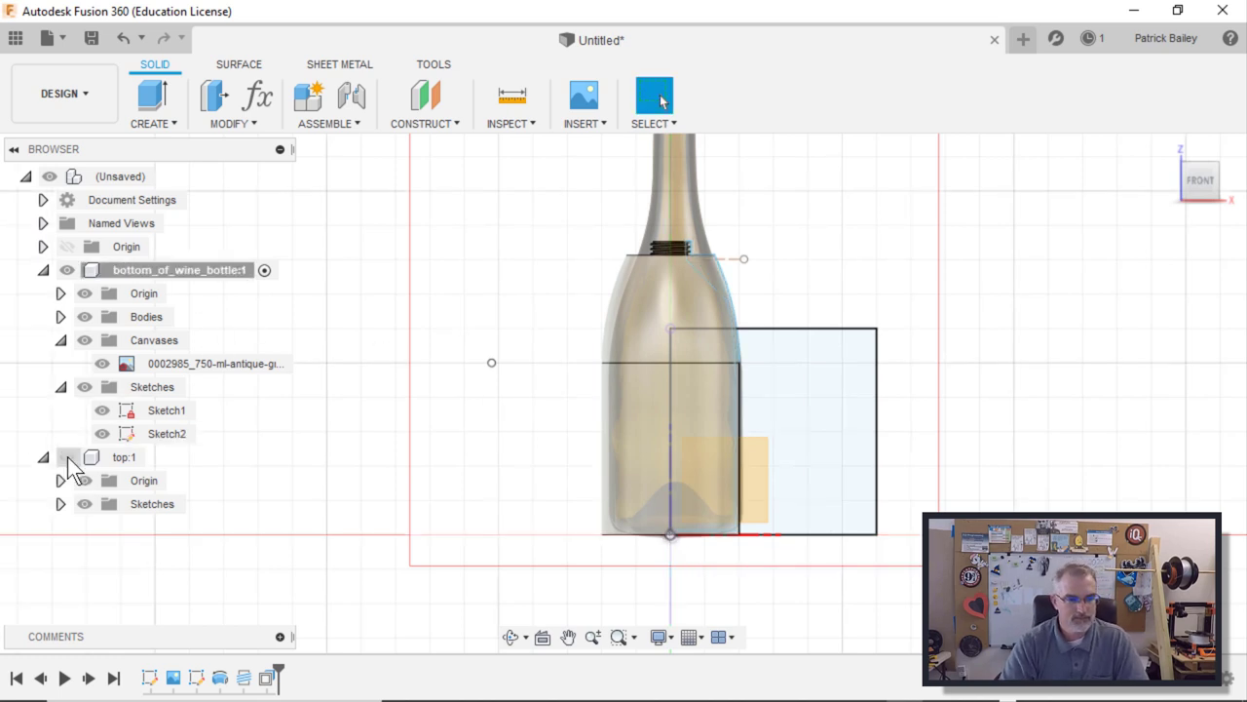
- Show the top component again and make it the active component
left_click(156, 456)
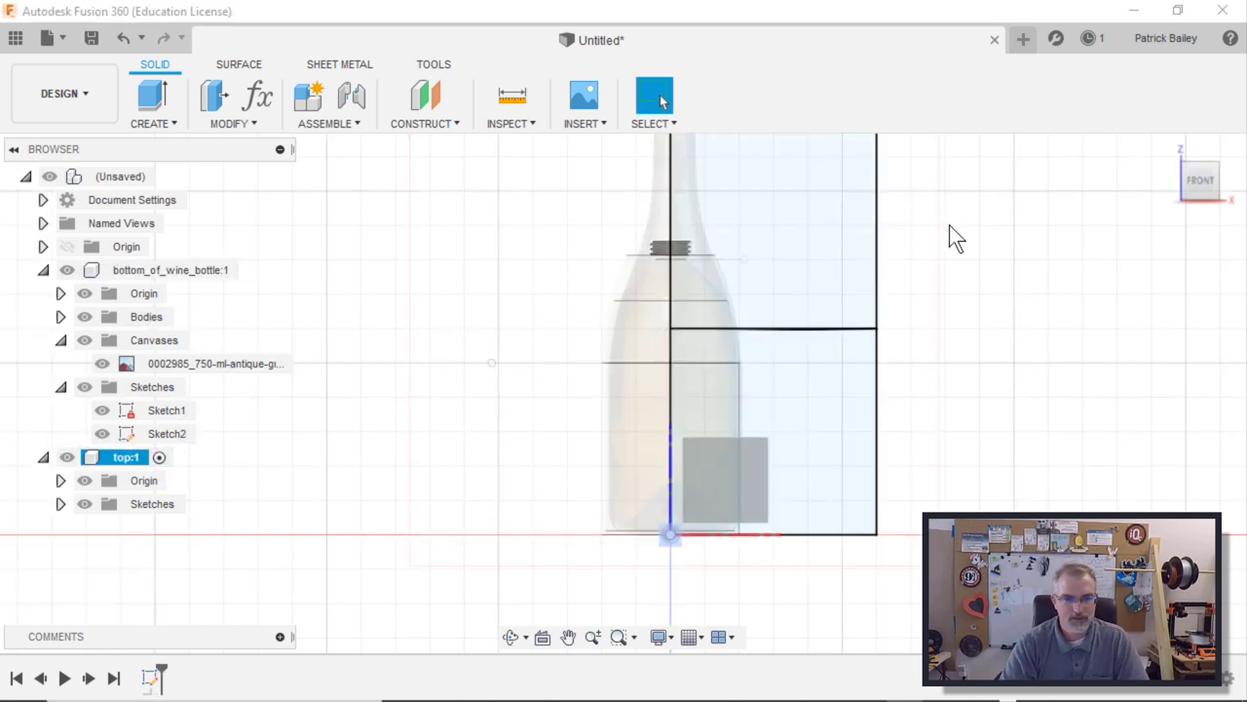
scroll(614, 269, "up", 1)
scroll(735, 323, "up", 5)
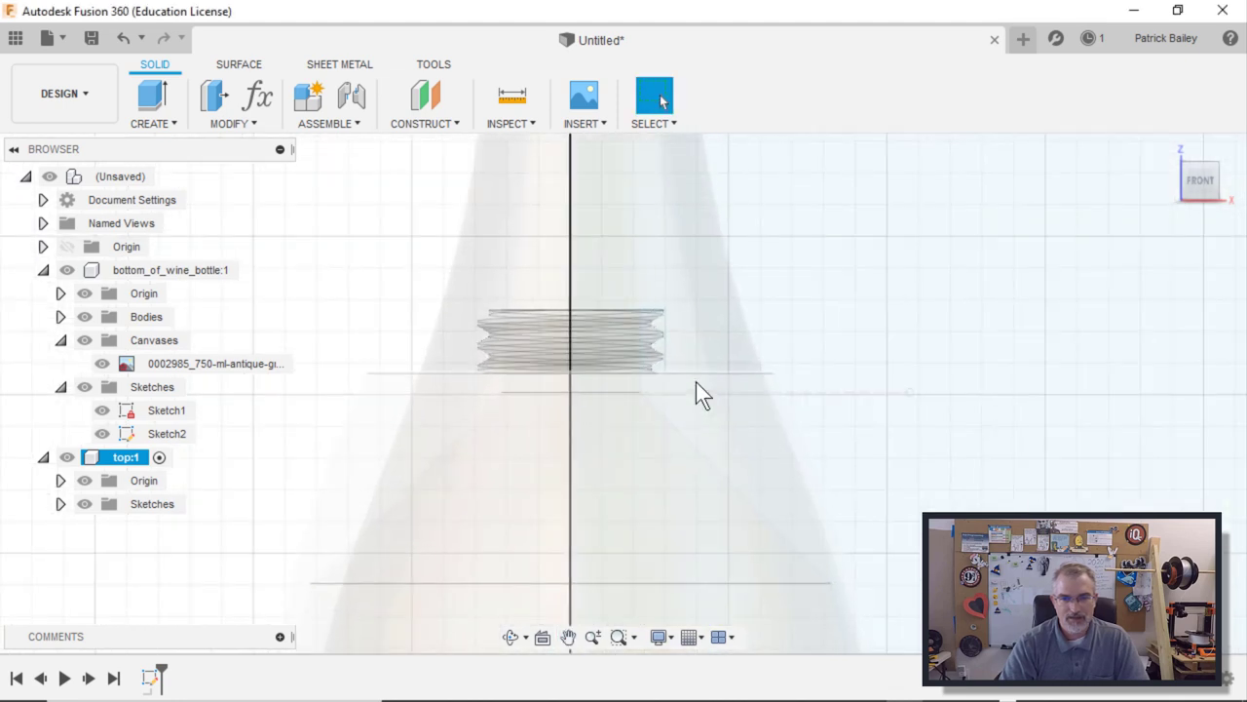
middle_click_drag(695, 382, 727, 398)
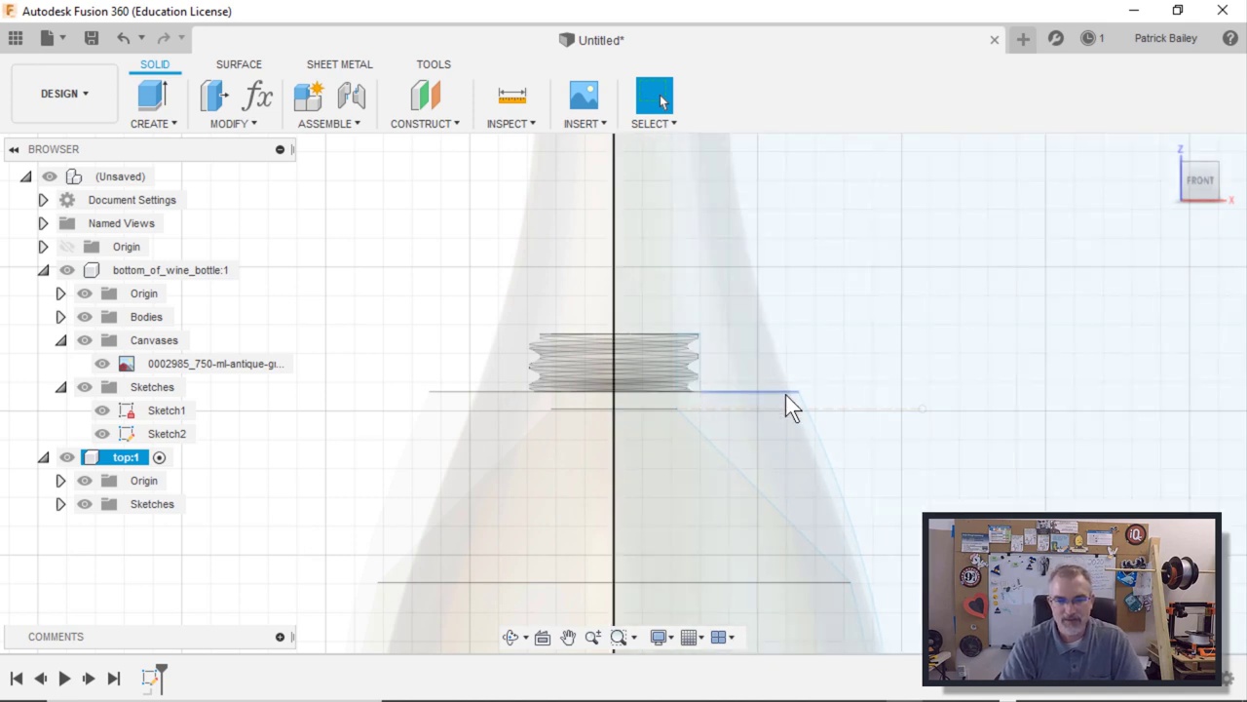
middle_click_drag(791, 408, 713, 478)
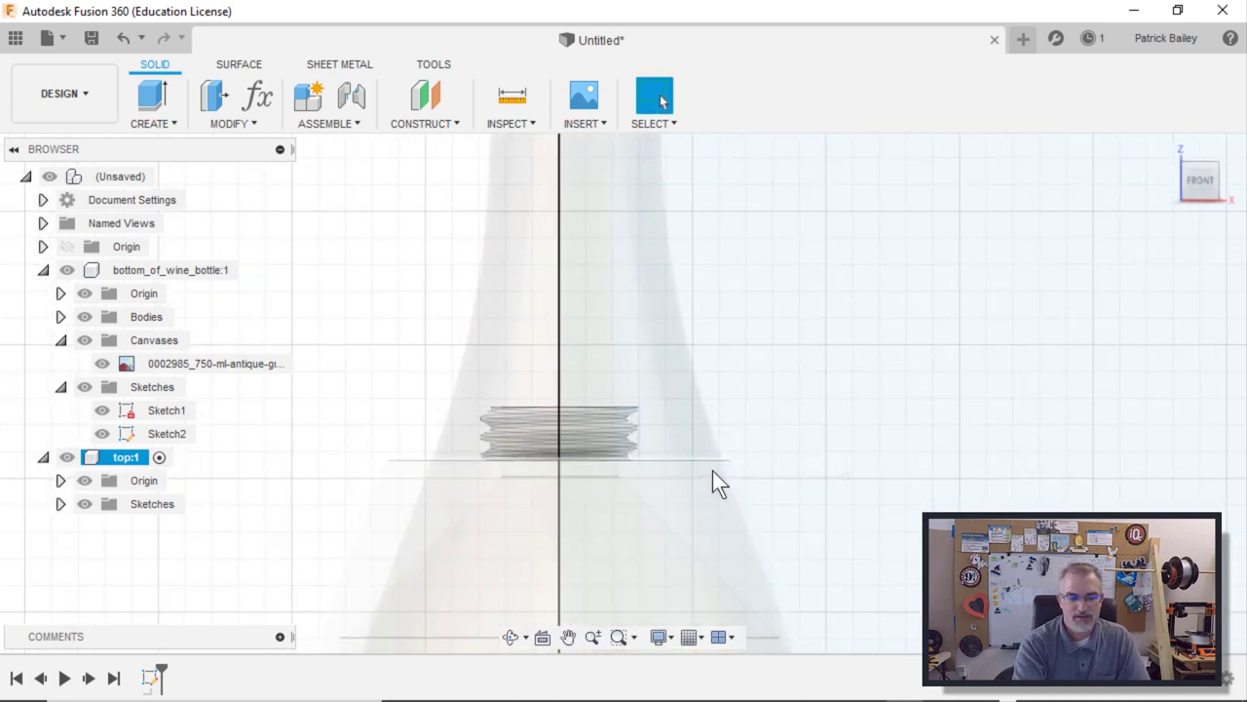
- Reopen the top component's rectangle sketch for editing
key("s")
left_click(813, 518)
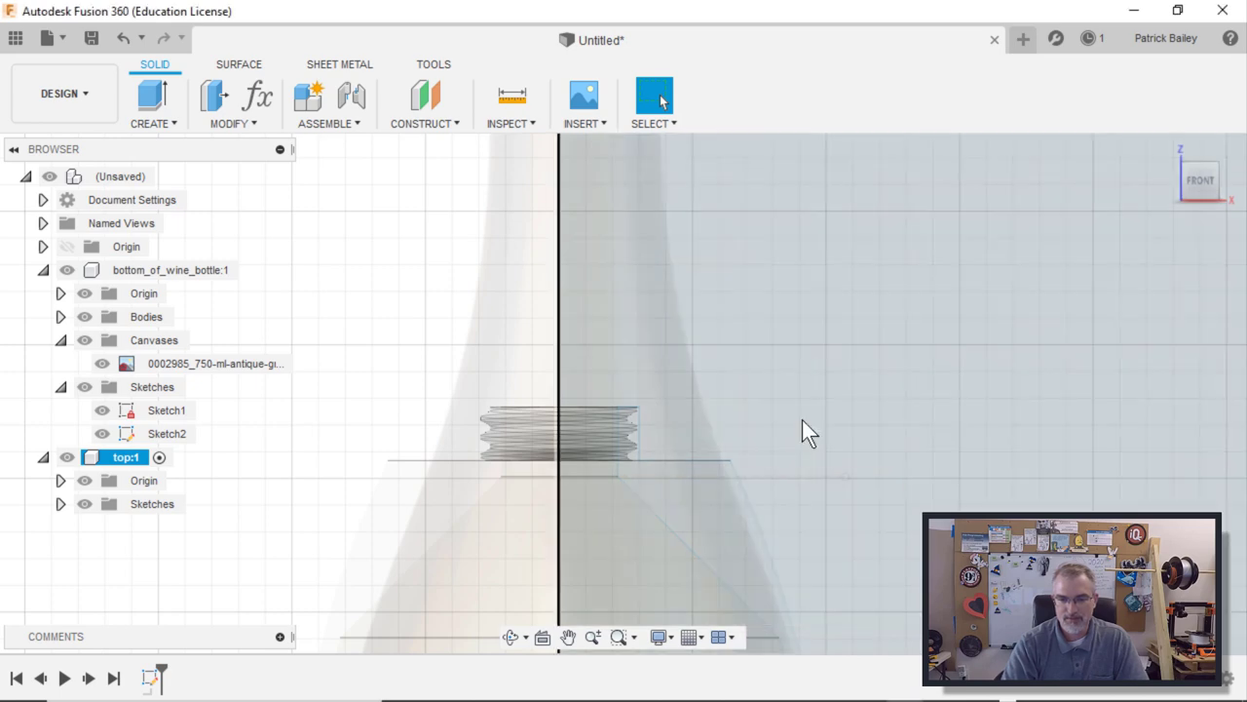
left_click(452, 503)
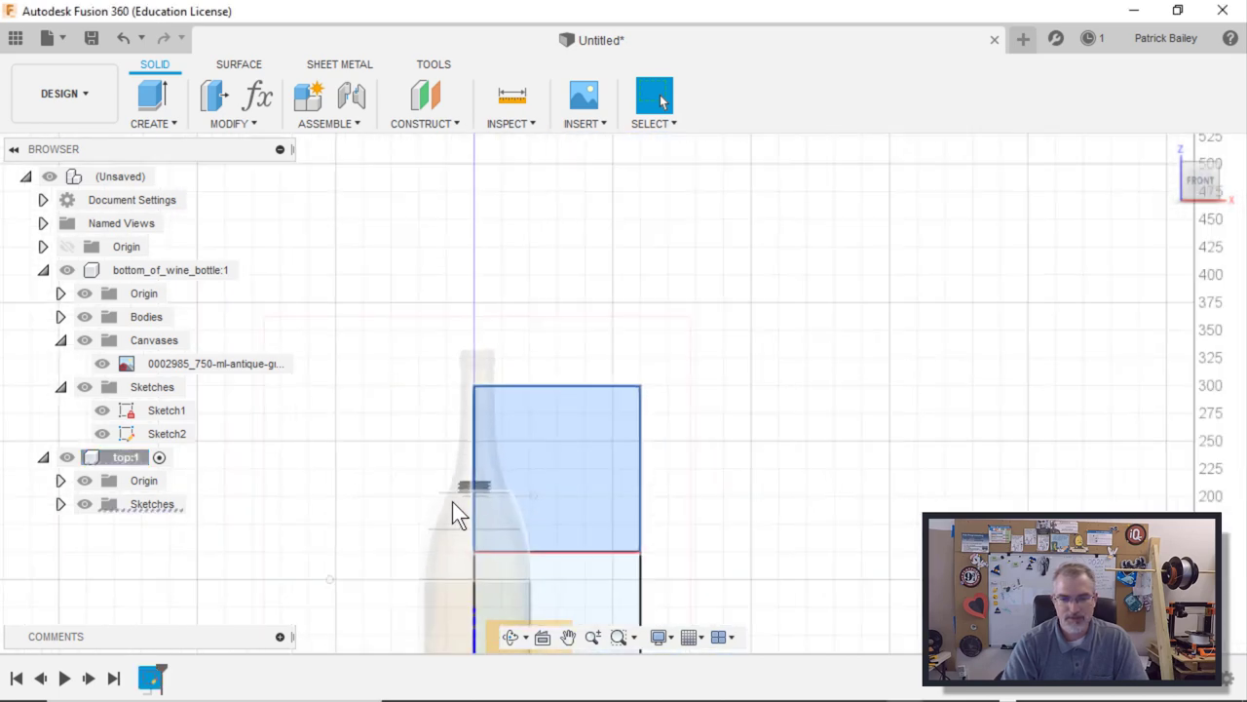
right_click(154, 683)
left_click(185, 592)
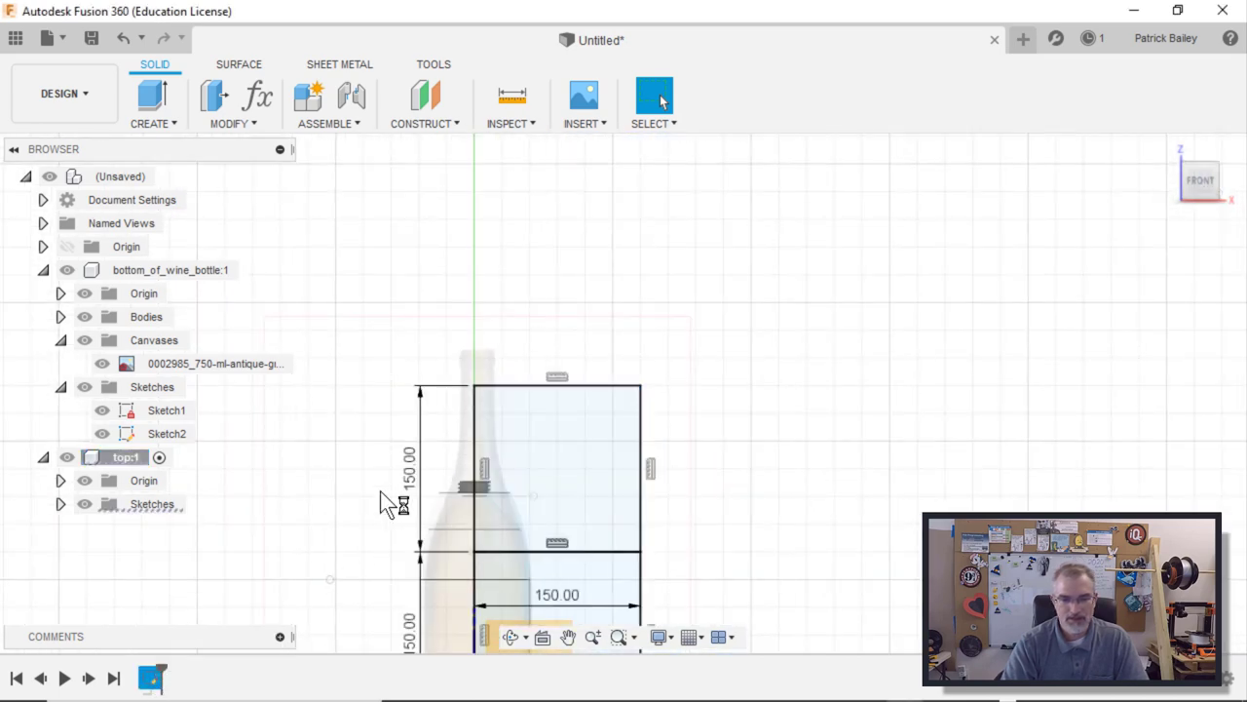
- Draw a three-point arc along the canvas bottle's outer neck curve, starting from the outer corner of the bottom part's upper face
scroll(493, 433, "up", 5)
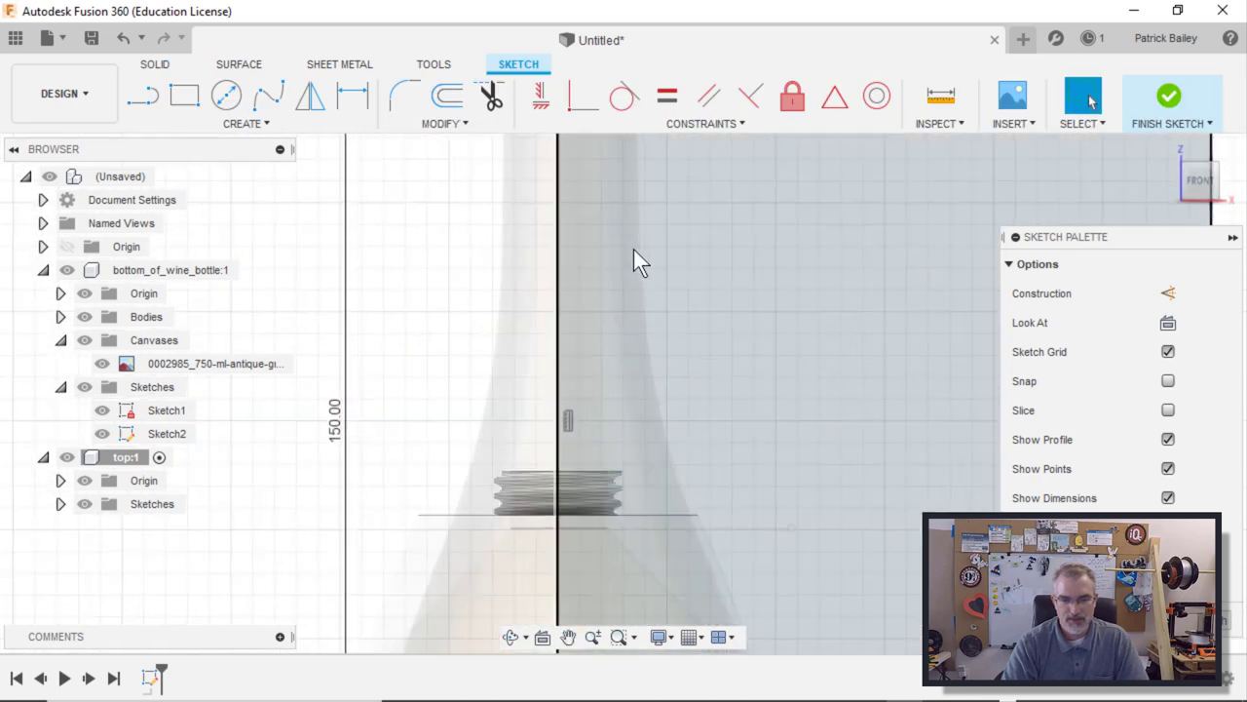
key("s")
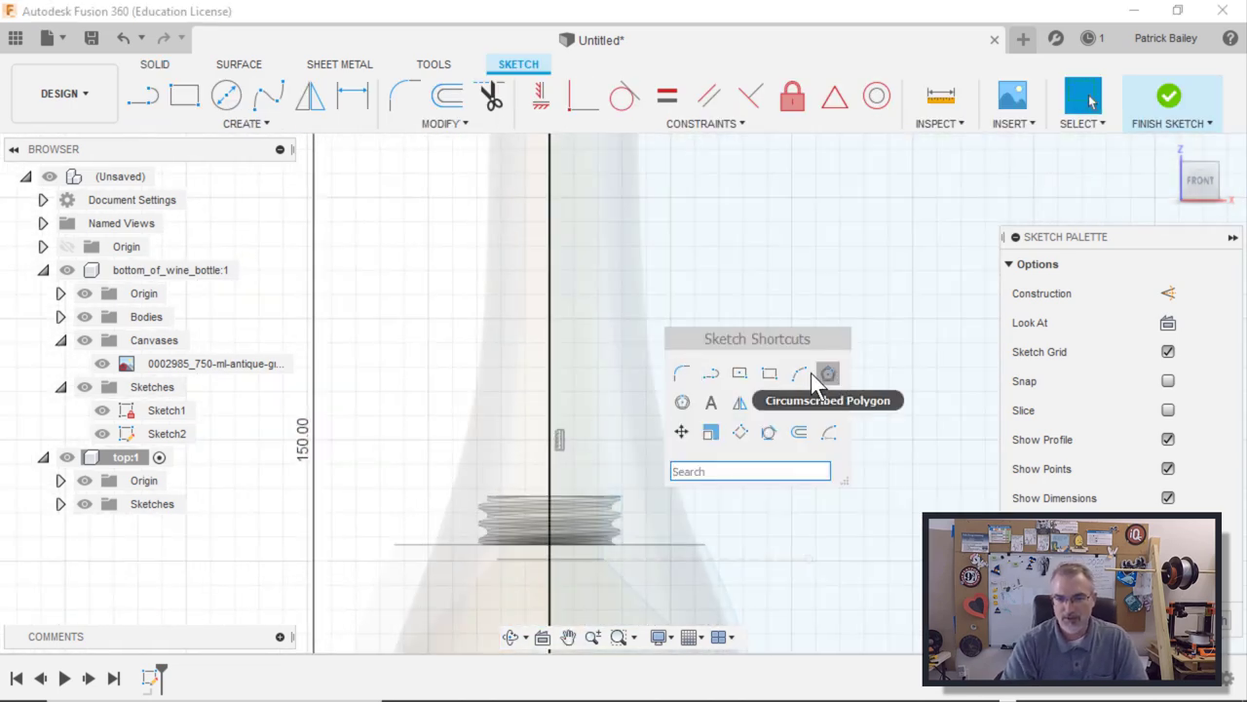
left_click(819, 378)
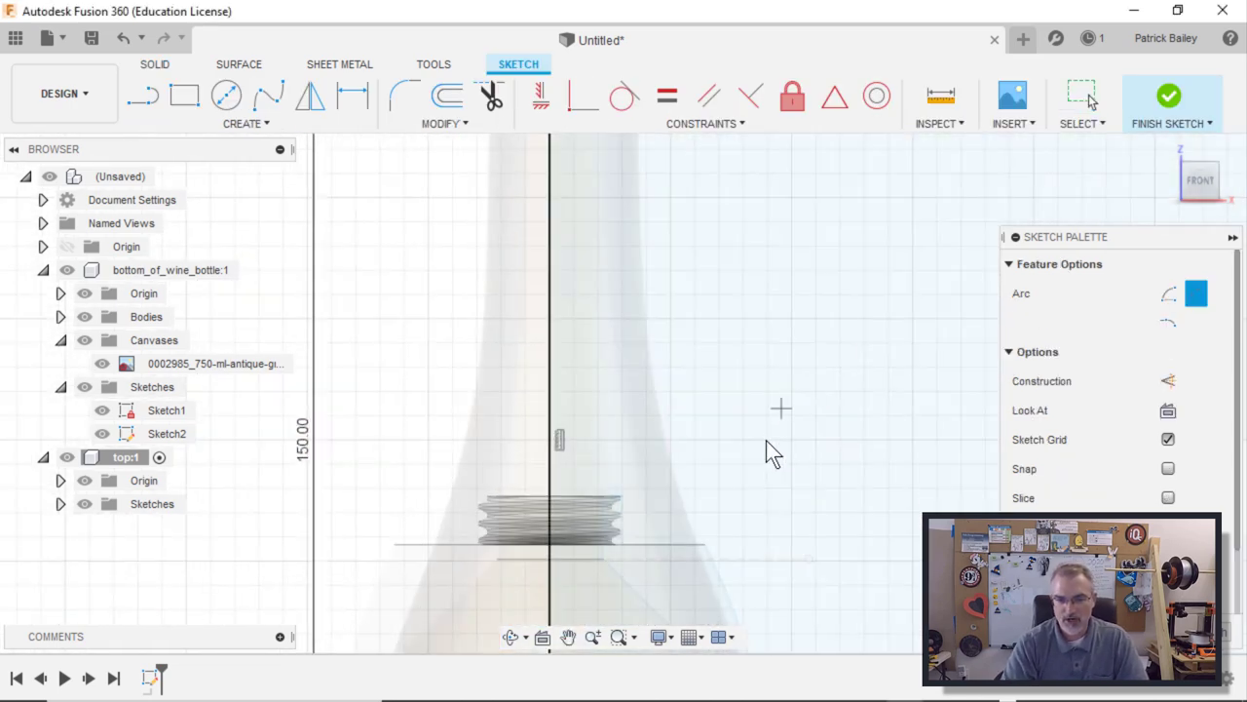
left_click(703, 542)
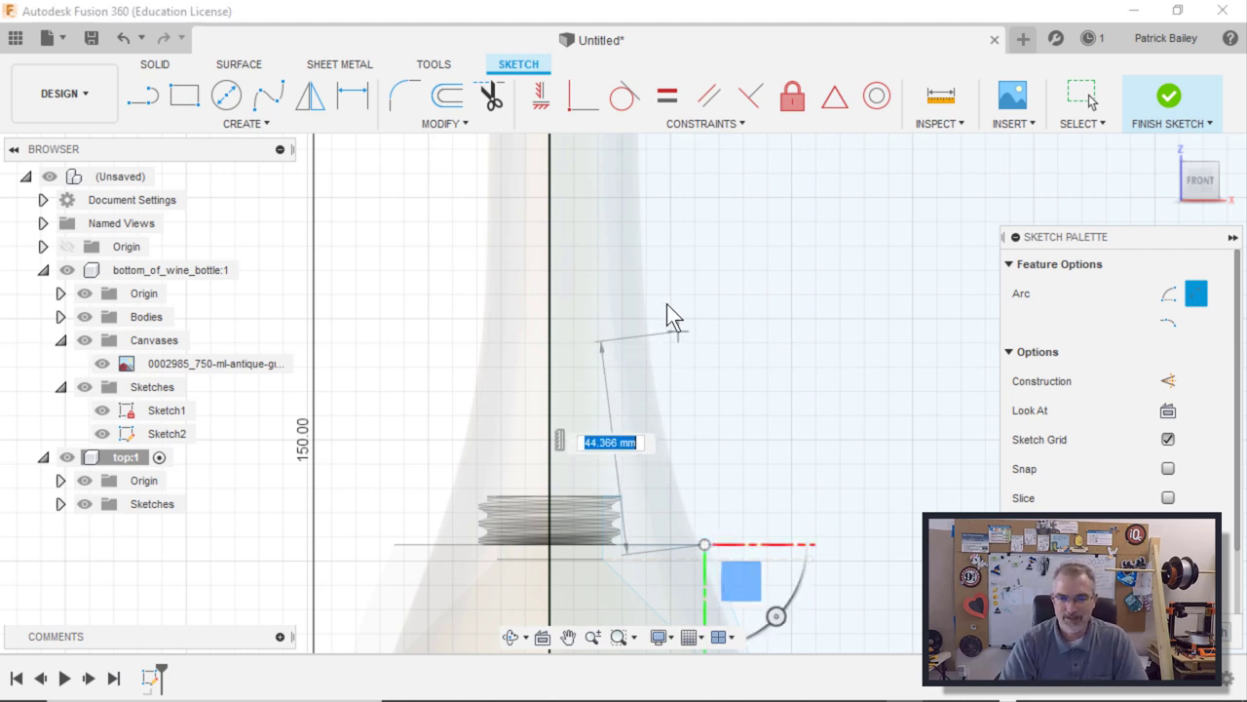
left_click(639, 227)
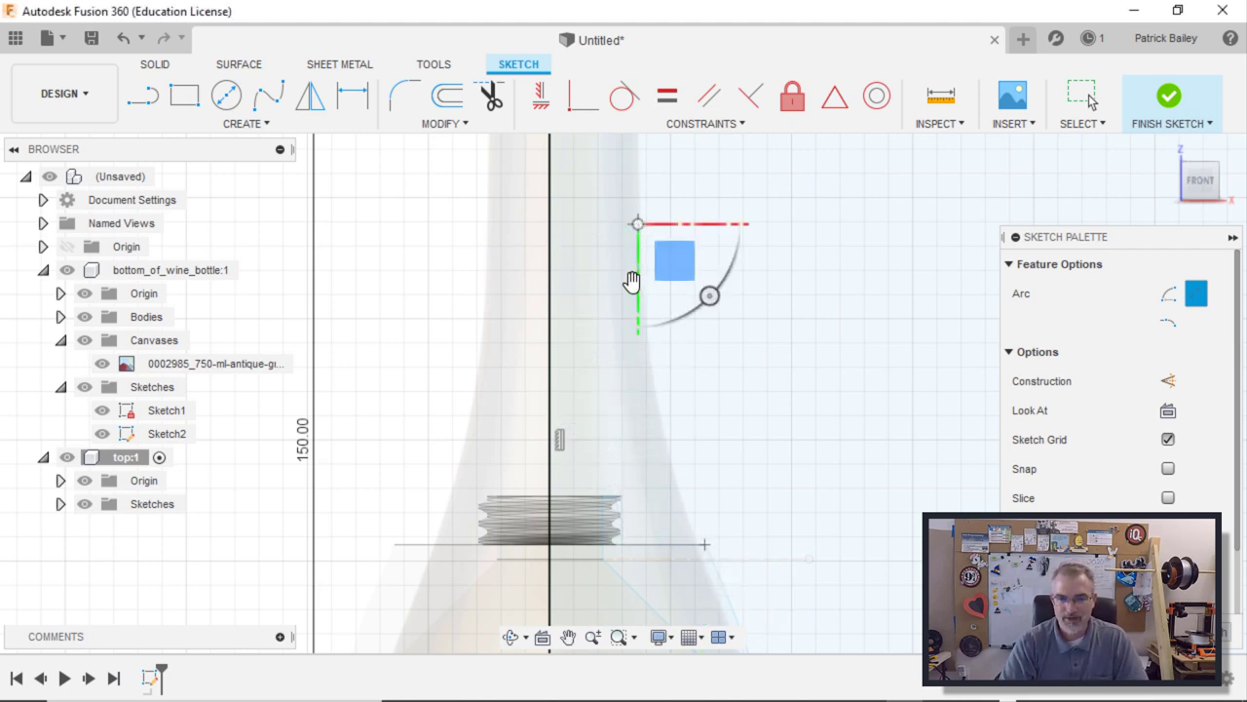
left_click(646, 368)
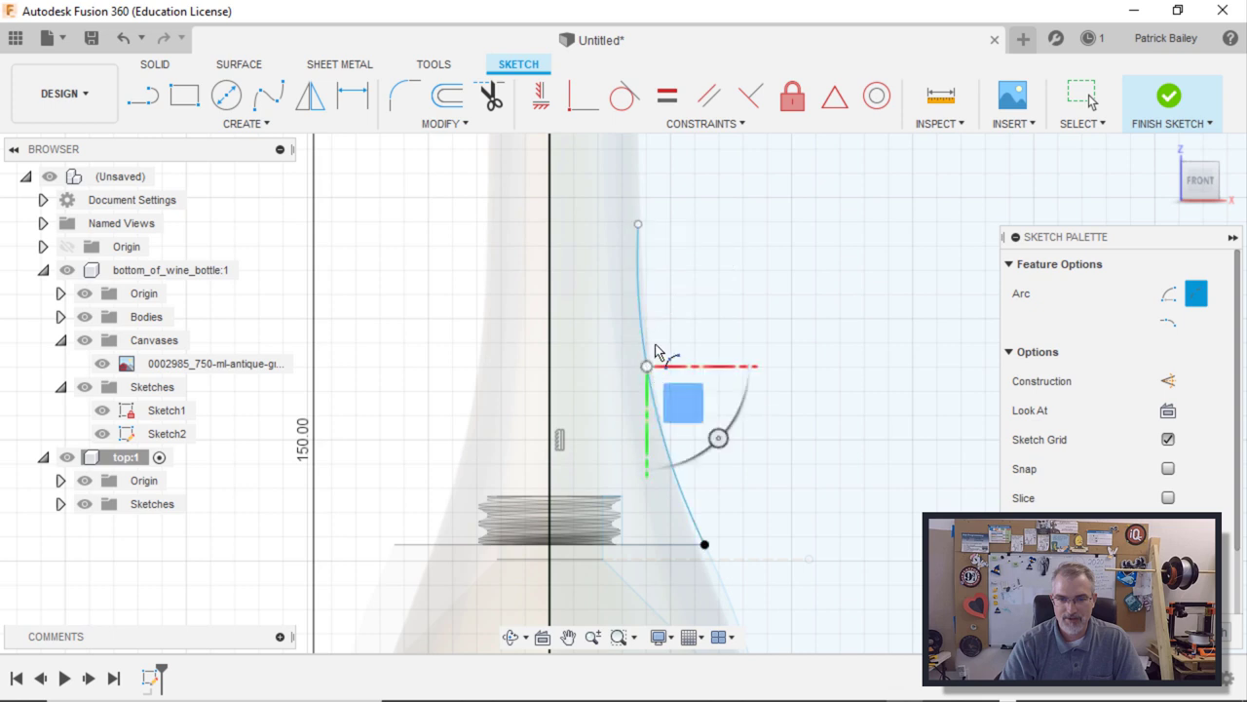
- Draw a vertical line about 45 mm long from the arc's upper end along the neck to just below the rim
scroll(655, 351, "down", 3)
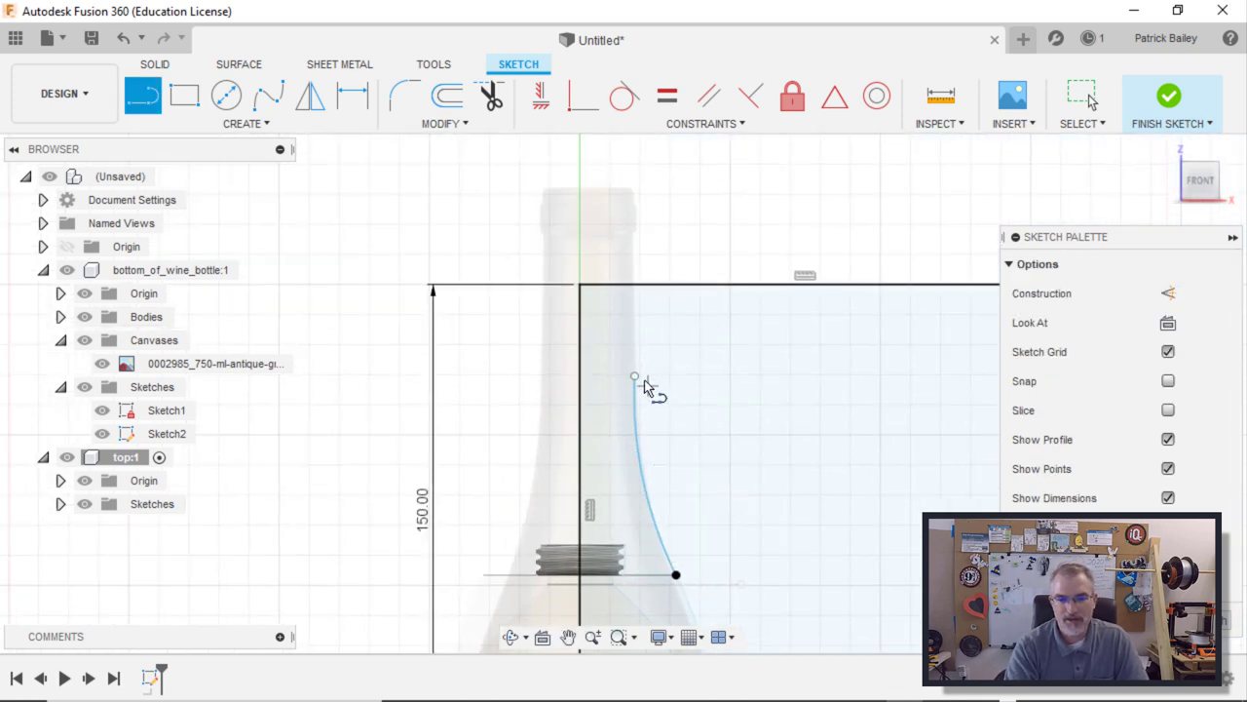
left_click(634, 376)
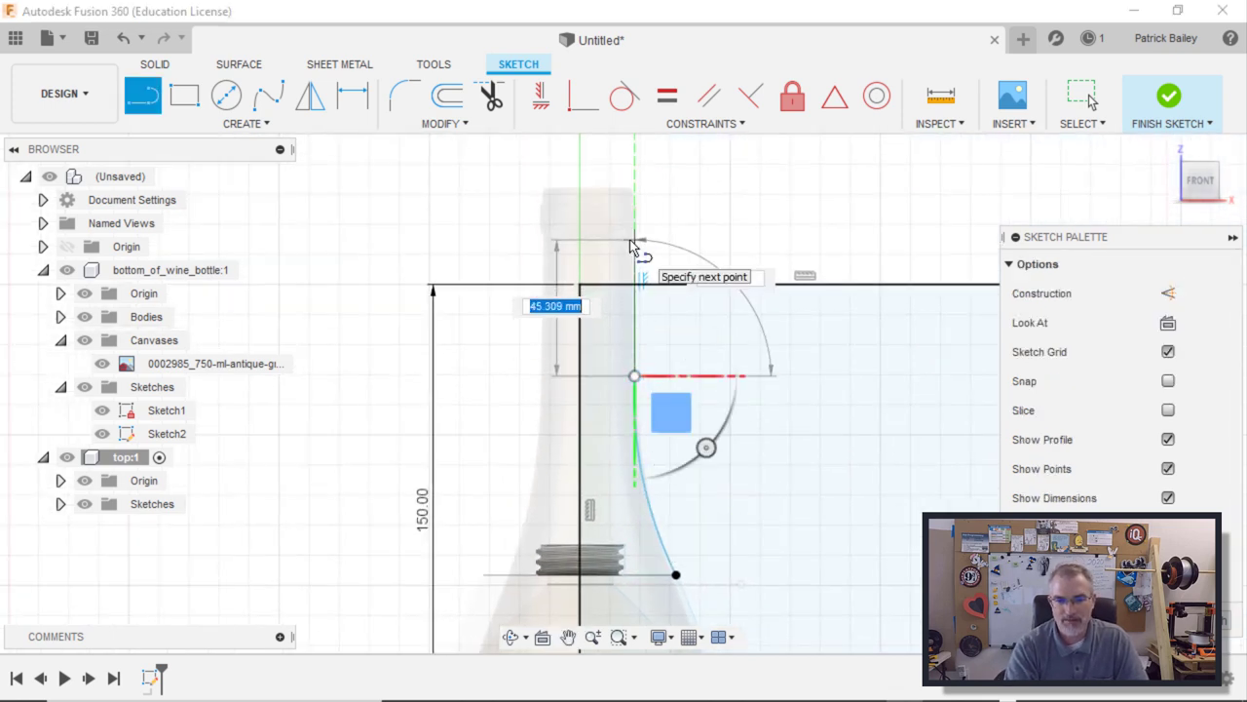
left_click(635, 237)
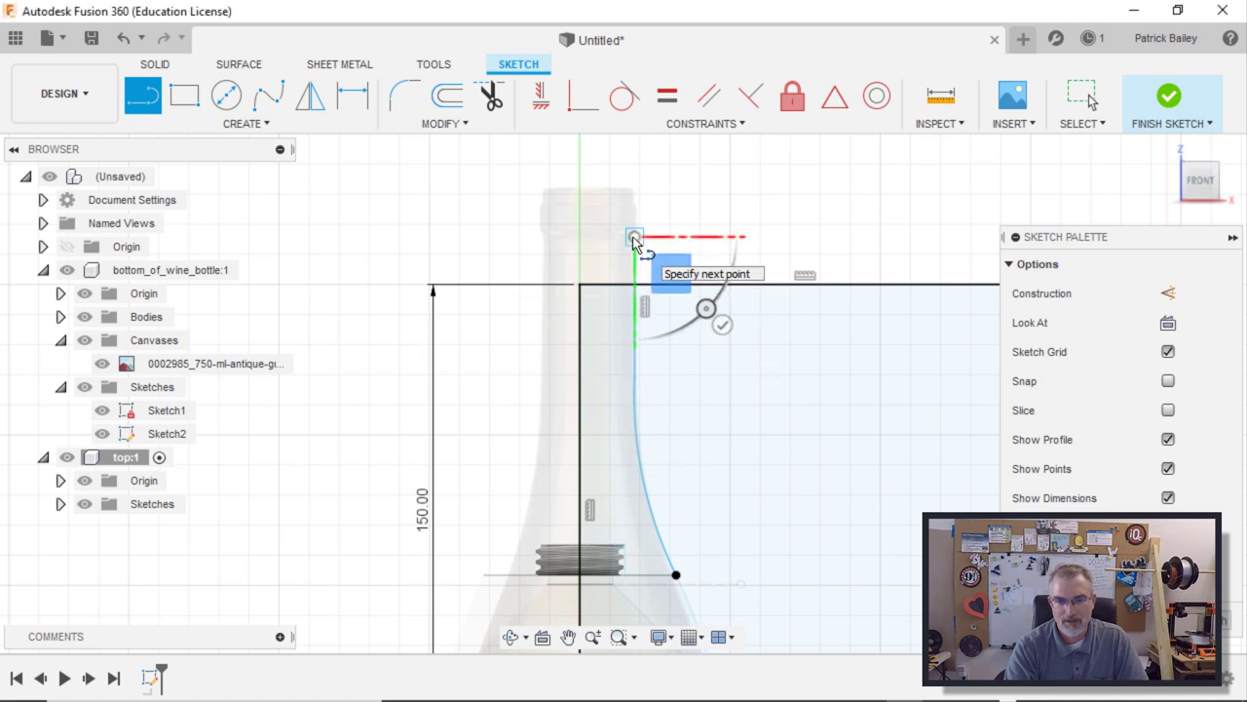
- Continue the profile with an outward line about 3.8 mm long at 90+45 degrees, followed by a short vertical line along the rim
scroll(649, 226, "up", 3)
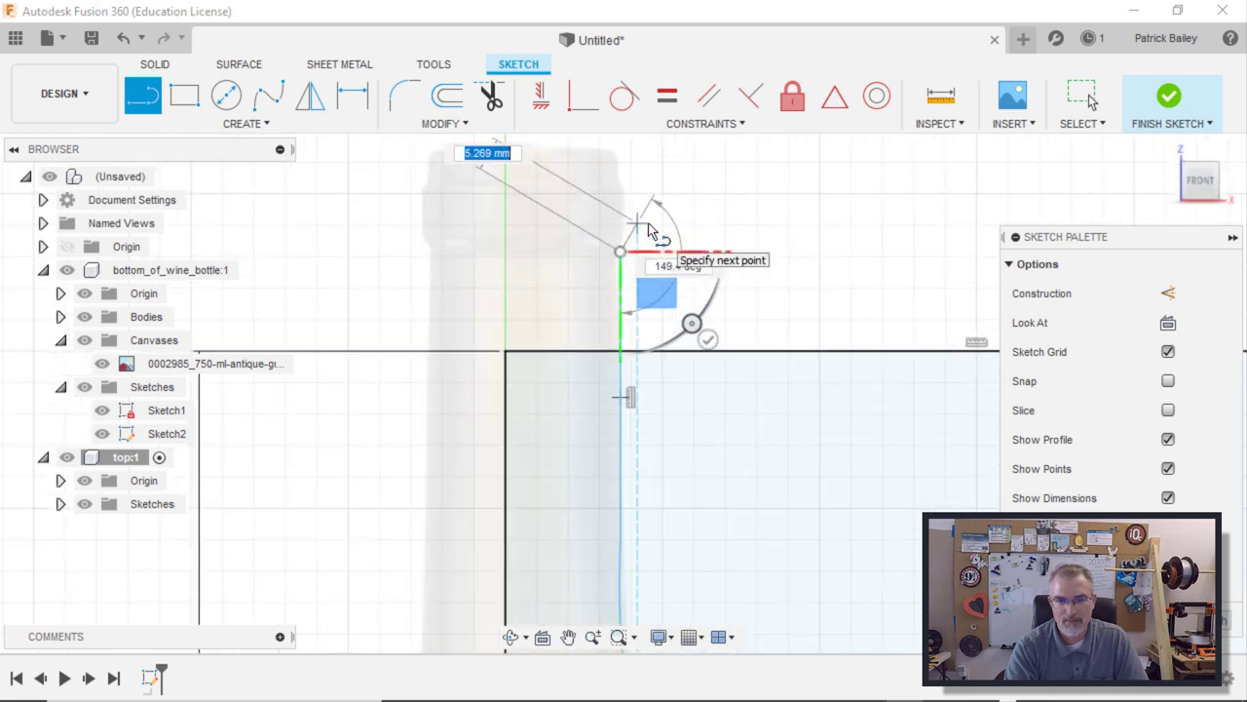
key("Tab")
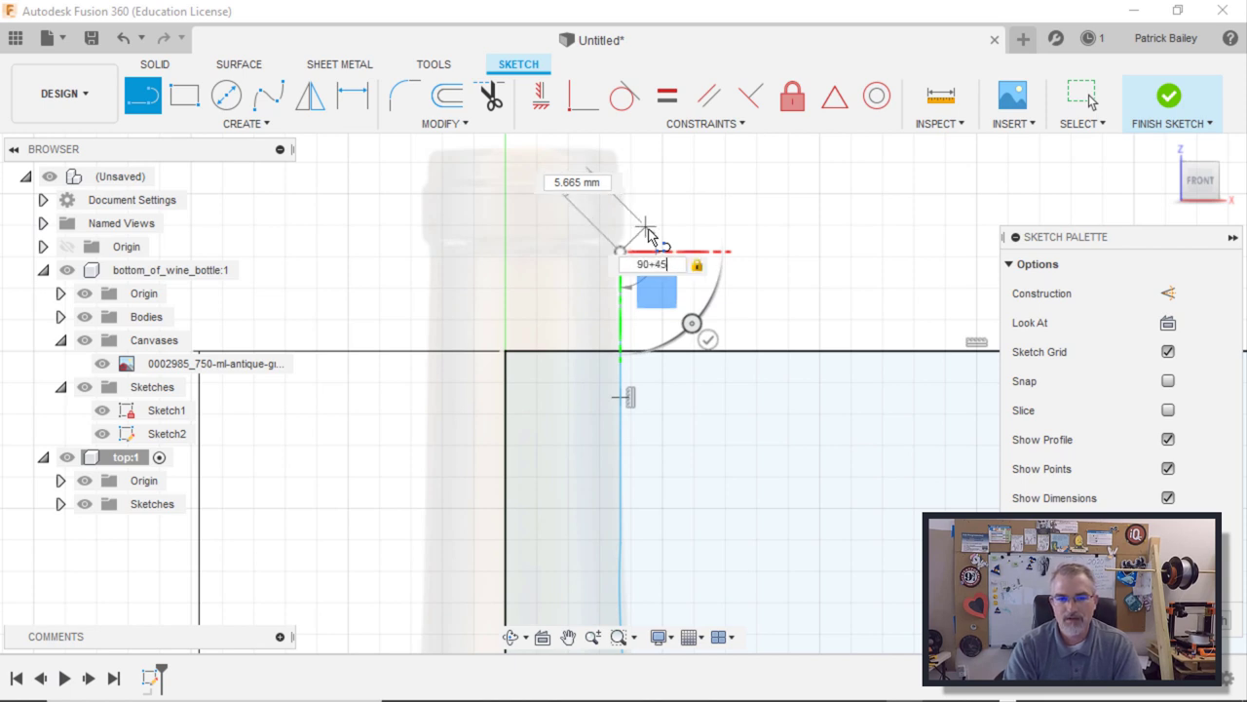
key("Tab")
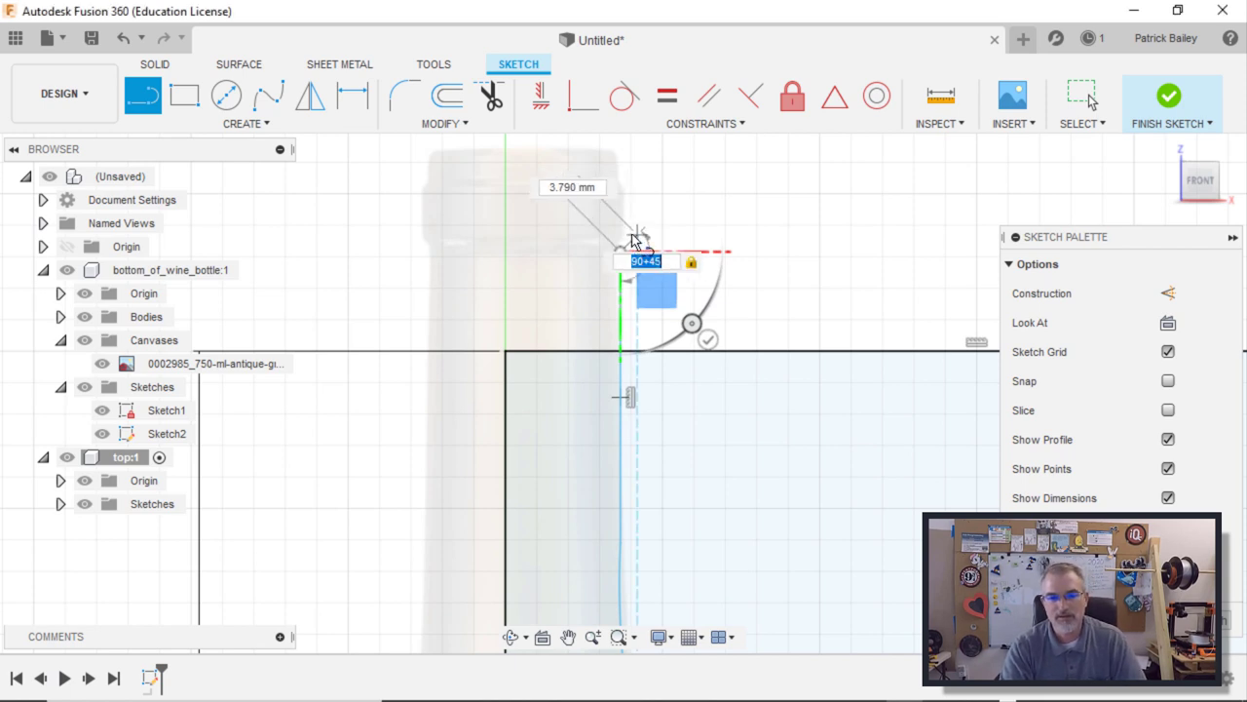
left_click(638, 236)
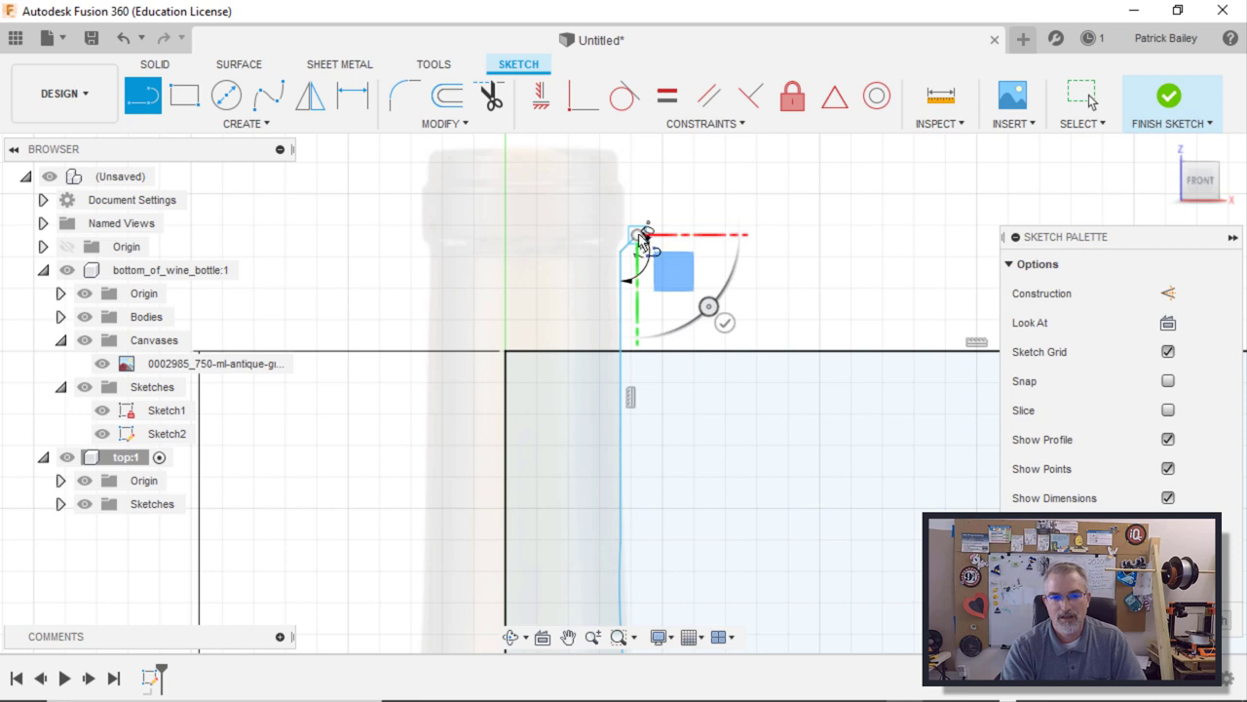
left_click(637, 186)
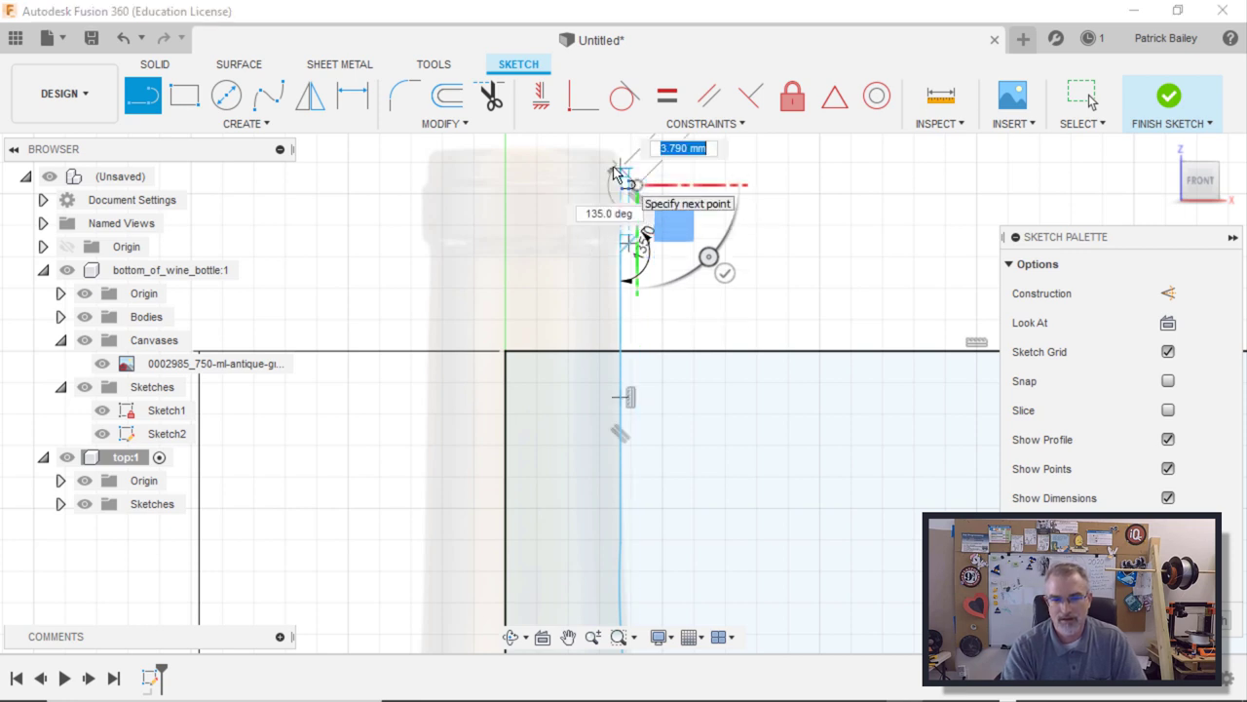
- Finish the rim profile with a line slanting inward, a short vertical line, and a horizontal top line extending past the center axis
left_click(616, 172)
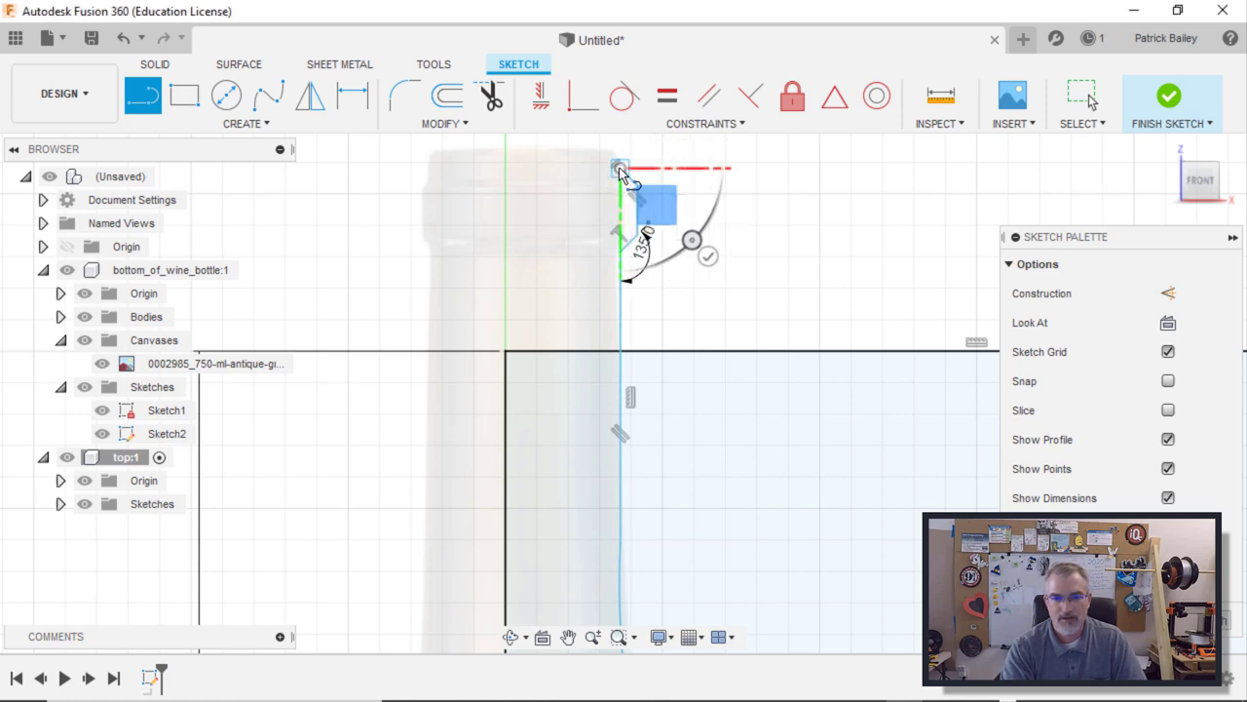
mouse_move(618, 167)
middle_mouse_down()
mouse_move(643, 401)
mouse_move(631, 331)
middle_mouse_up()
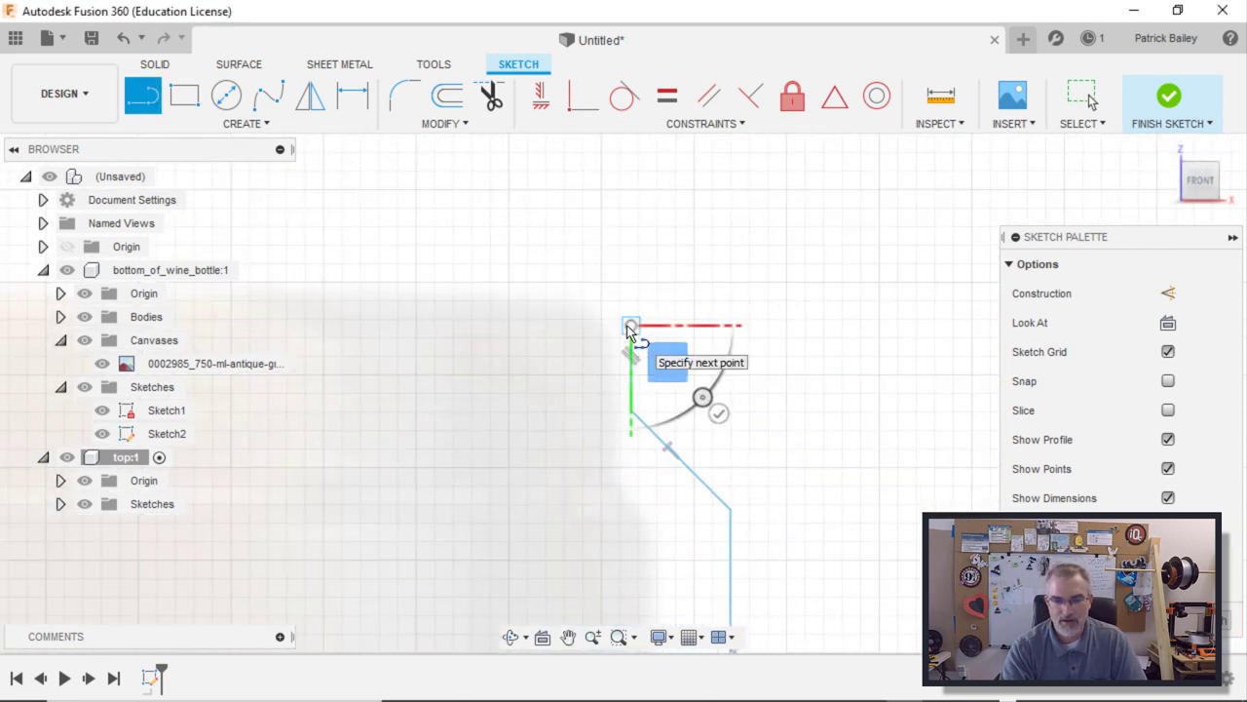
middle_click_drag(501, 336, 332, 336)
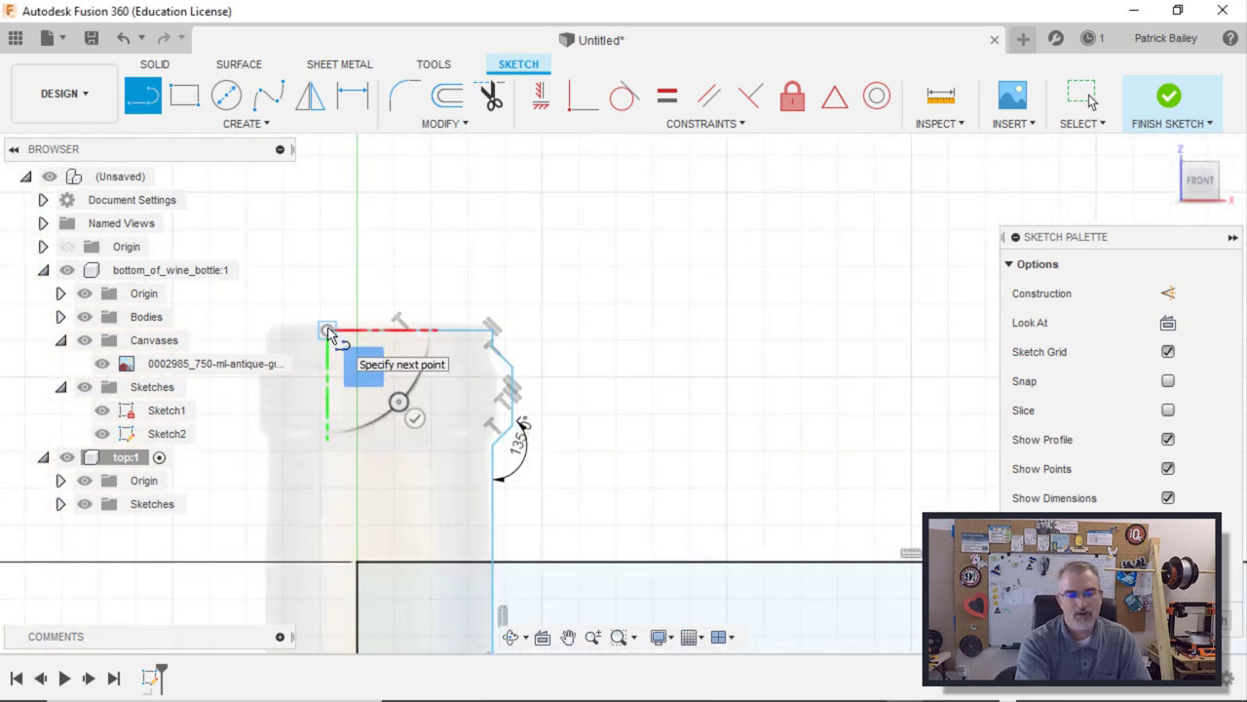
left_click(328, 329)
key("Escape")
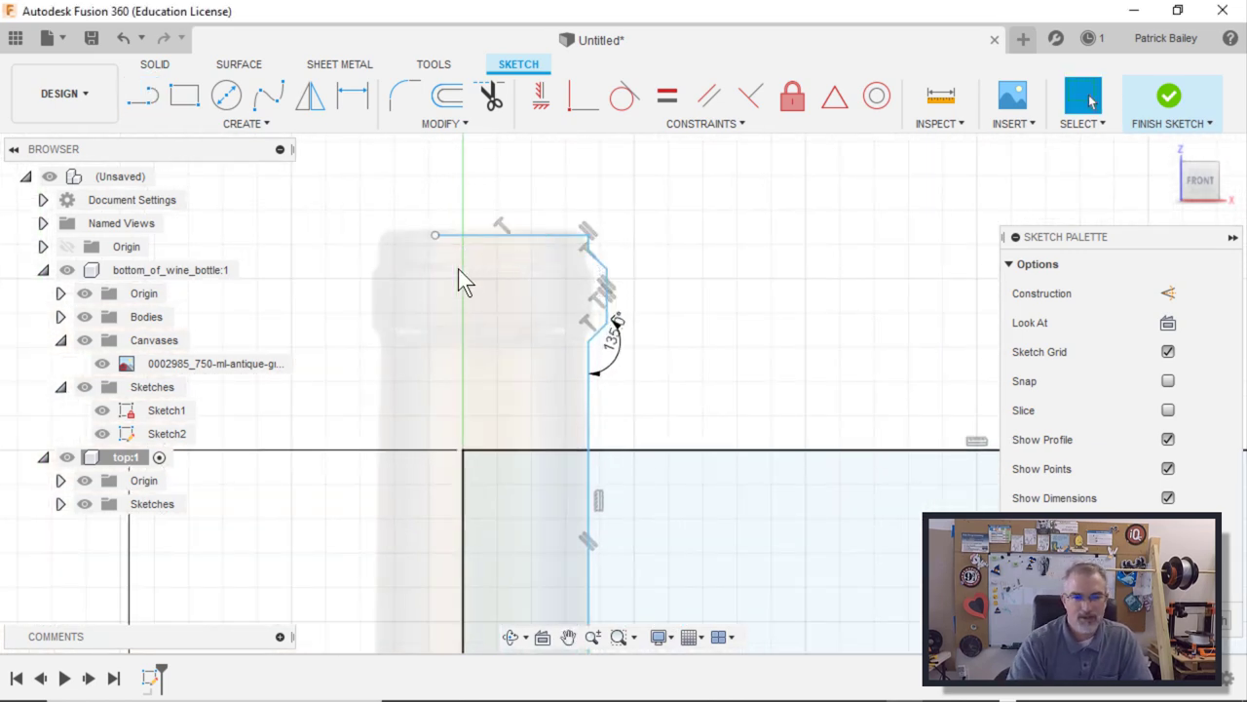
- Draw a vertical center line from the origin up past the top of the bottle rim
scroll(458, 268, "down", 2)
scroll(458, 268, "down", 3)
scroll(458, 268, "up", 1)
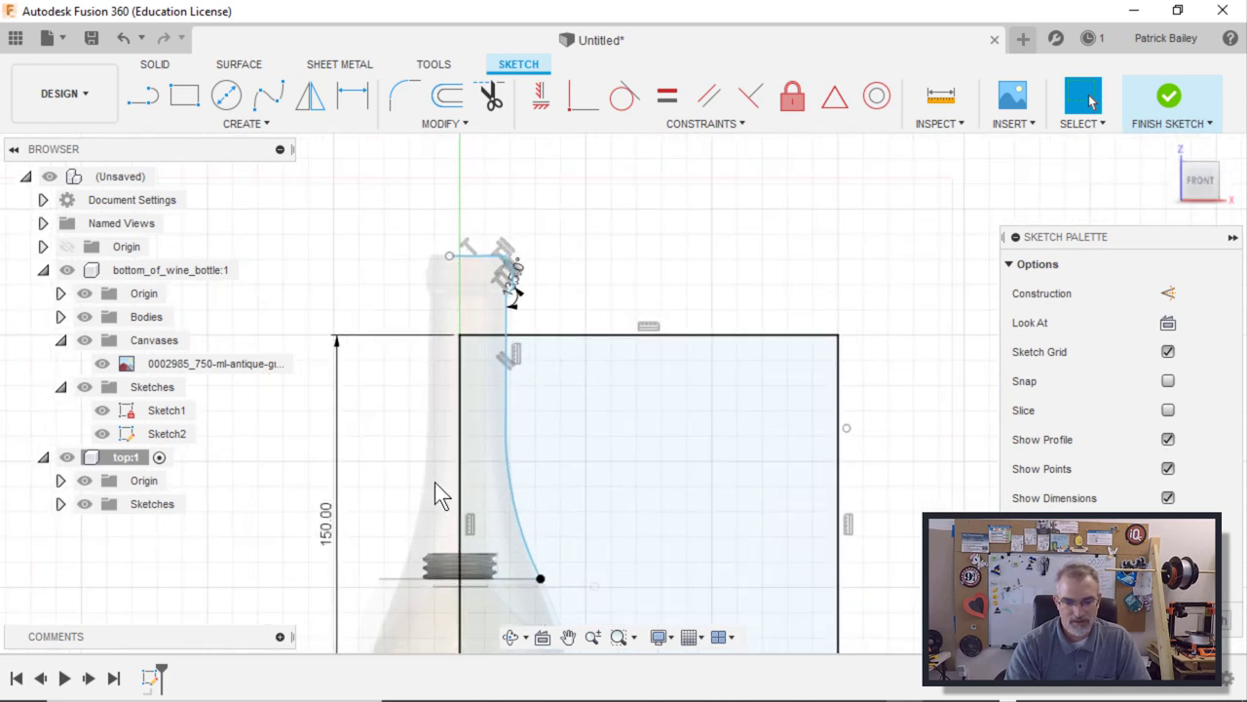
scroll(463, 584, "up", 5)
mouse_move(483, 545)
middle_mouse_down()
mouse_move(492, 220)
mouse_move(480, 159)
middle_mouse_up()
key("l")
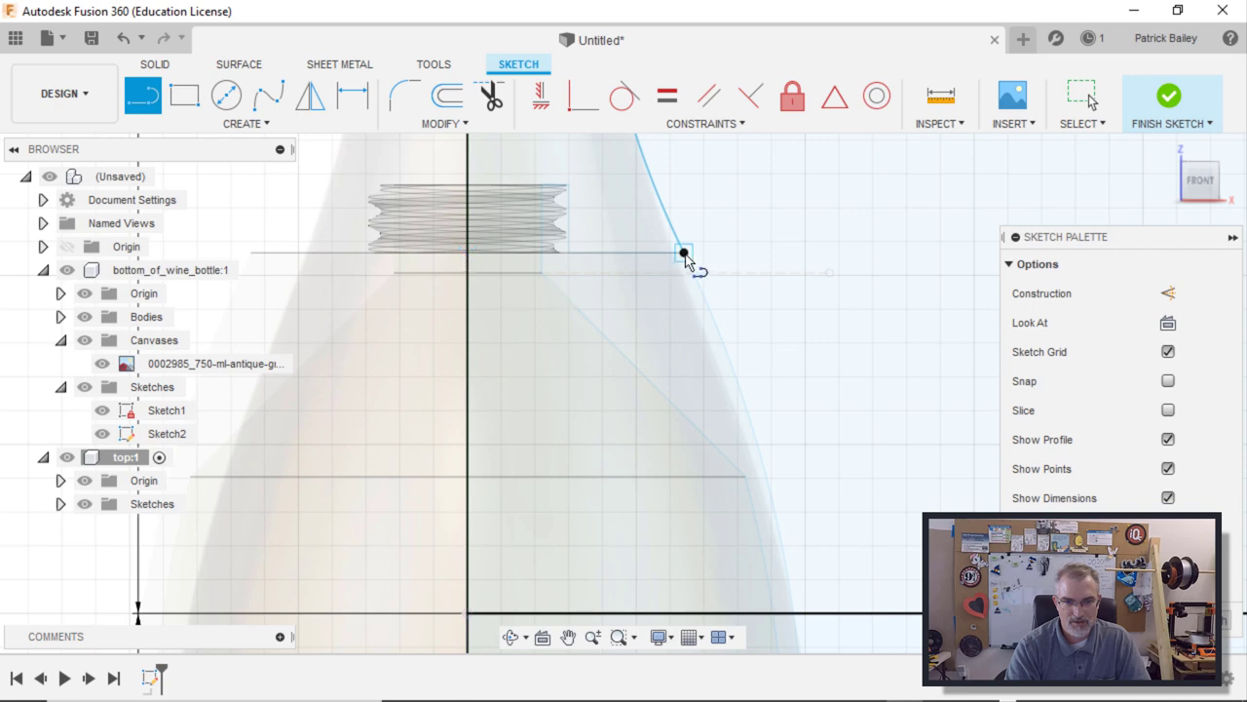
scroll(685, 256, "down", 5)
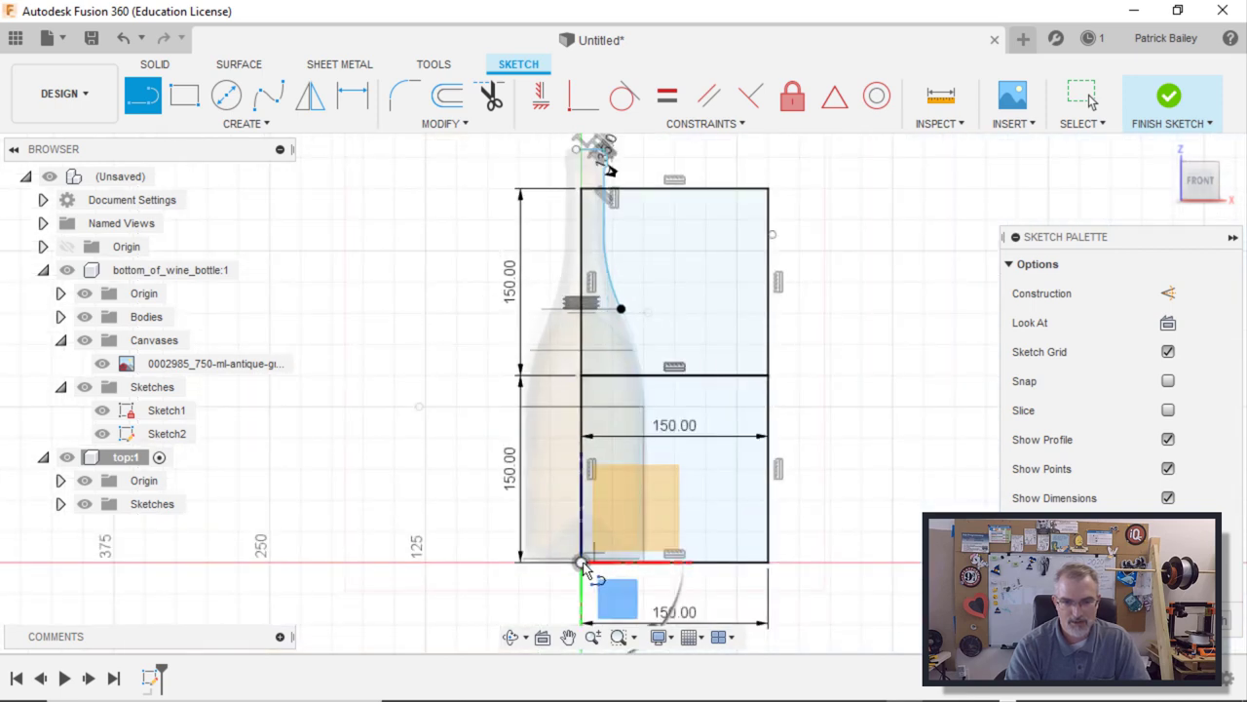
left_click(582, 563)
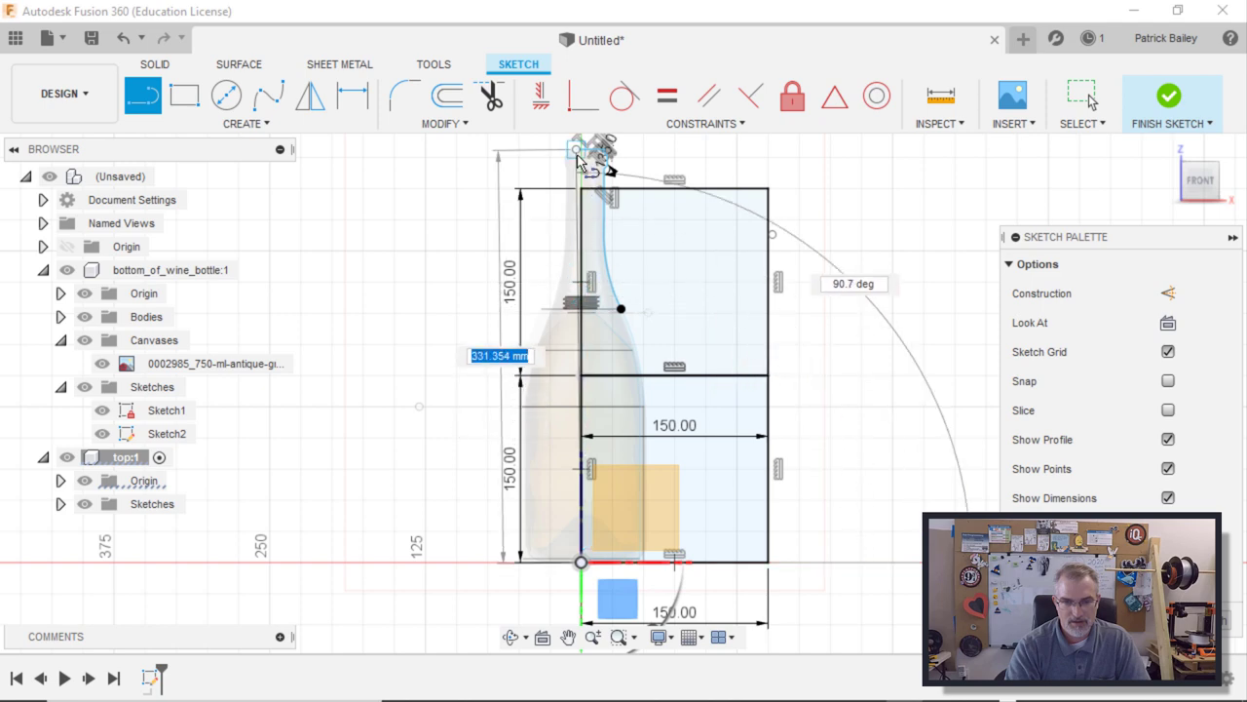
middle_click_drag(592, 144, 621, 576)
left_click(619, 482)
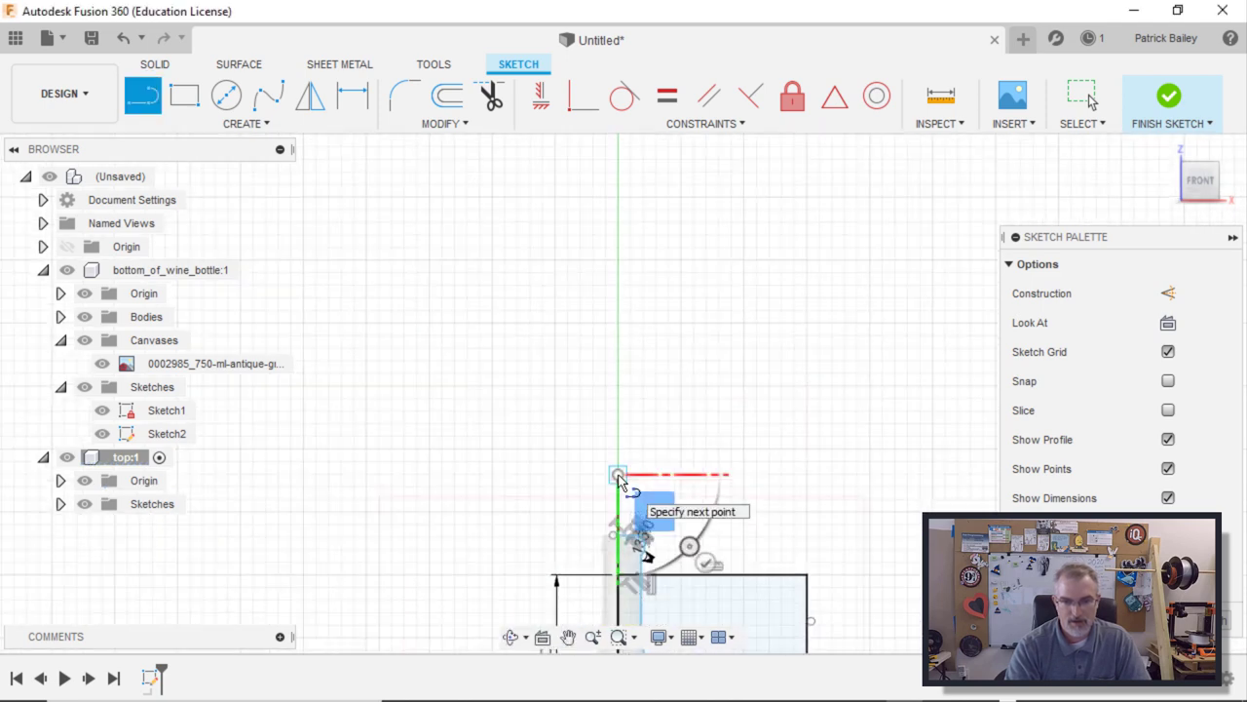
scroll(623, 479, "up", 5)
middle_click_drag(593, 334, 584, 214)
key("Escape")
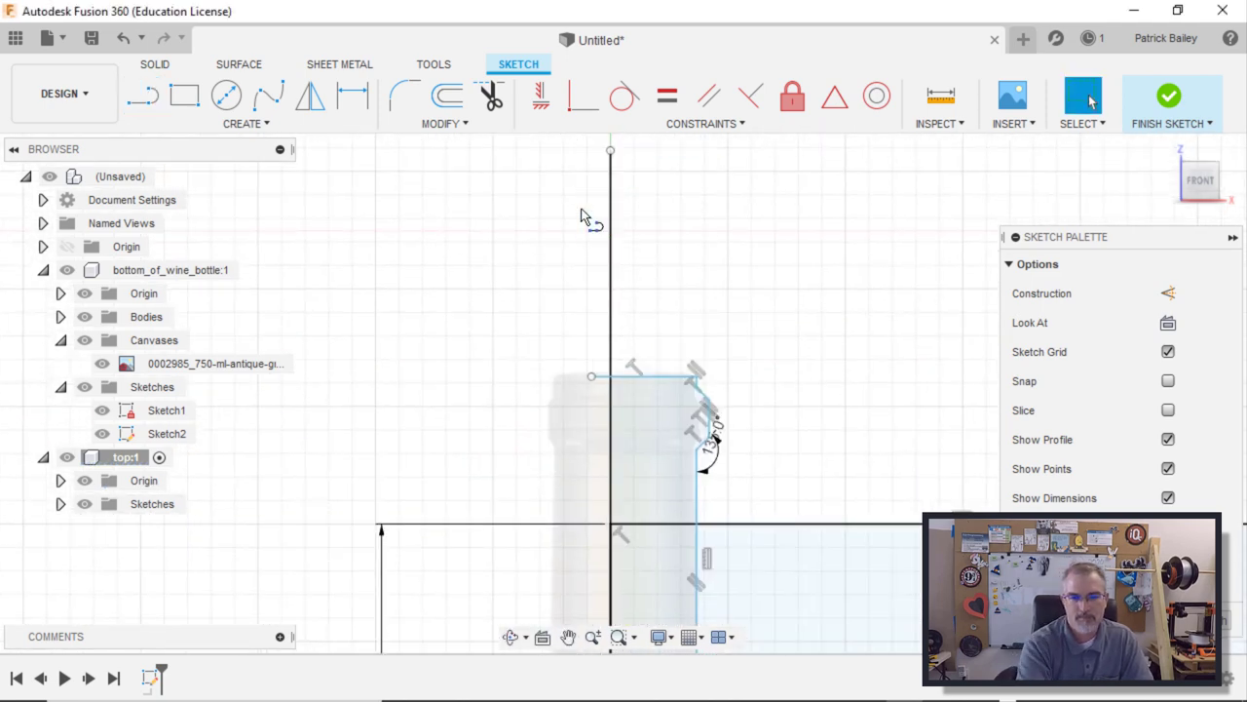
- Trim the center line above the rim and the part of the top line that overhangs the axis
key("t")
left_click(611, 273)
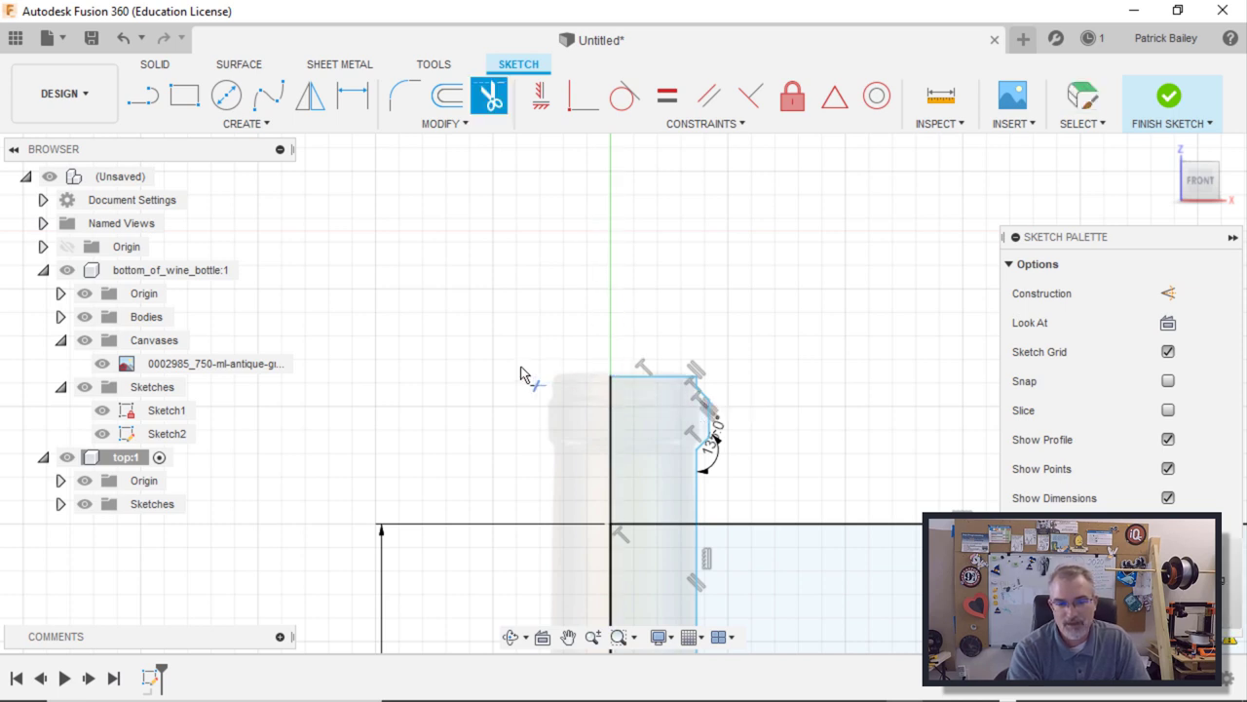
key("Escape")
- Draw a horizontal line from the arc's lower end across the center line and trim the excess beyond the axis
scroll(523, 374, "down", 3)
middle_click_drag(523, 373, 432, 151)
key("t")
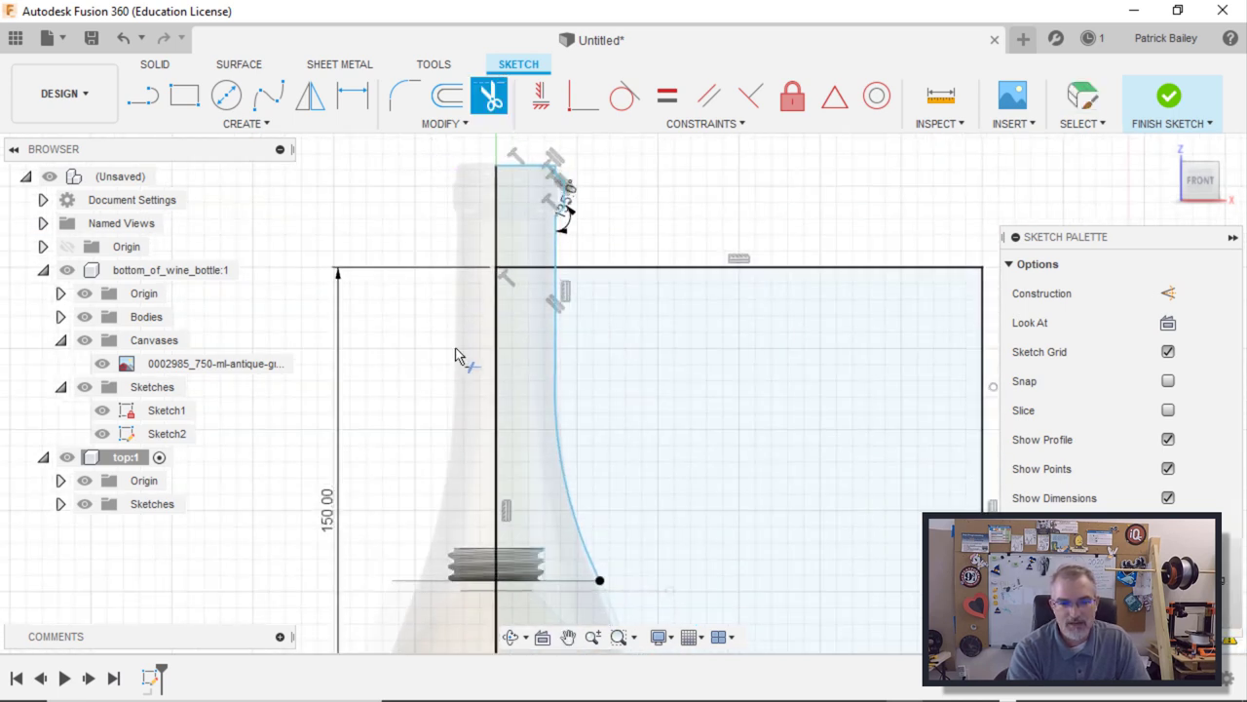
key("Escape")
middle_click_drag(458, 443, 426, 301)
key("t")
key("l")
left_click_drag(571, 455, 342, 445)
key("Escape")
key("t")
scroll(380, 338, "down", 1)
scroll(380, 339, "down", 3)
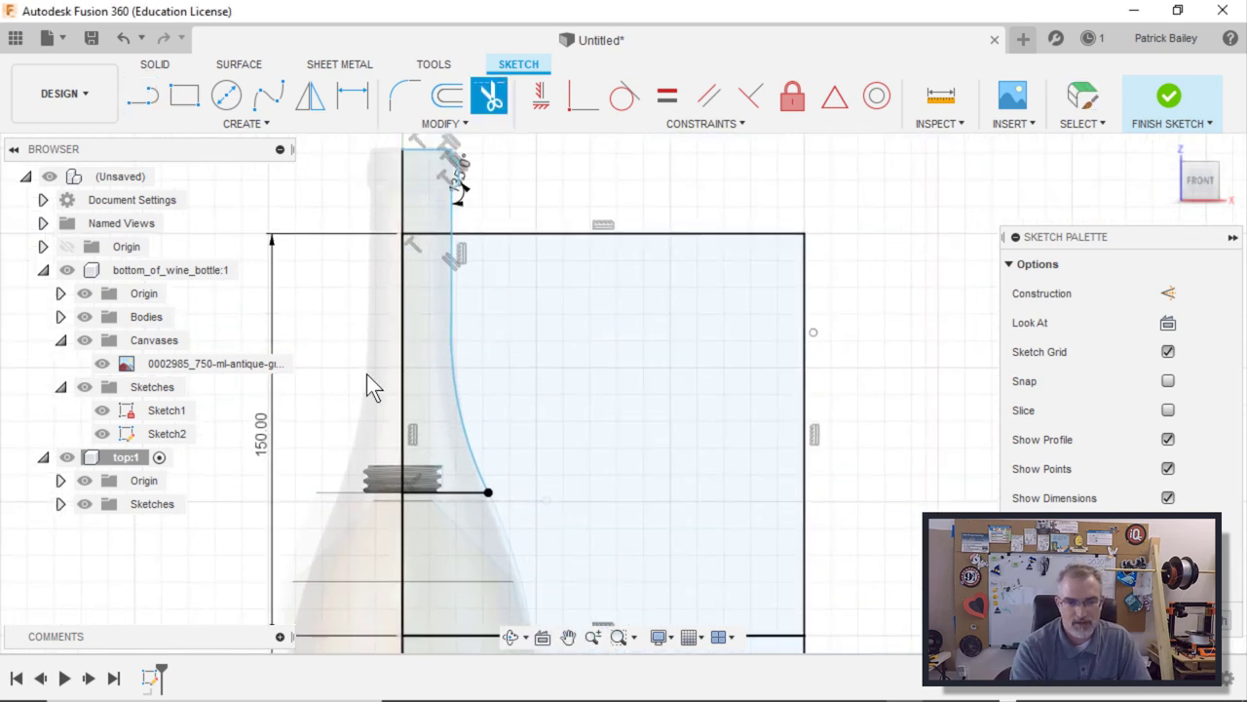
- Offset the connected neck, rim and center line chain 3 mm inward
key("s")
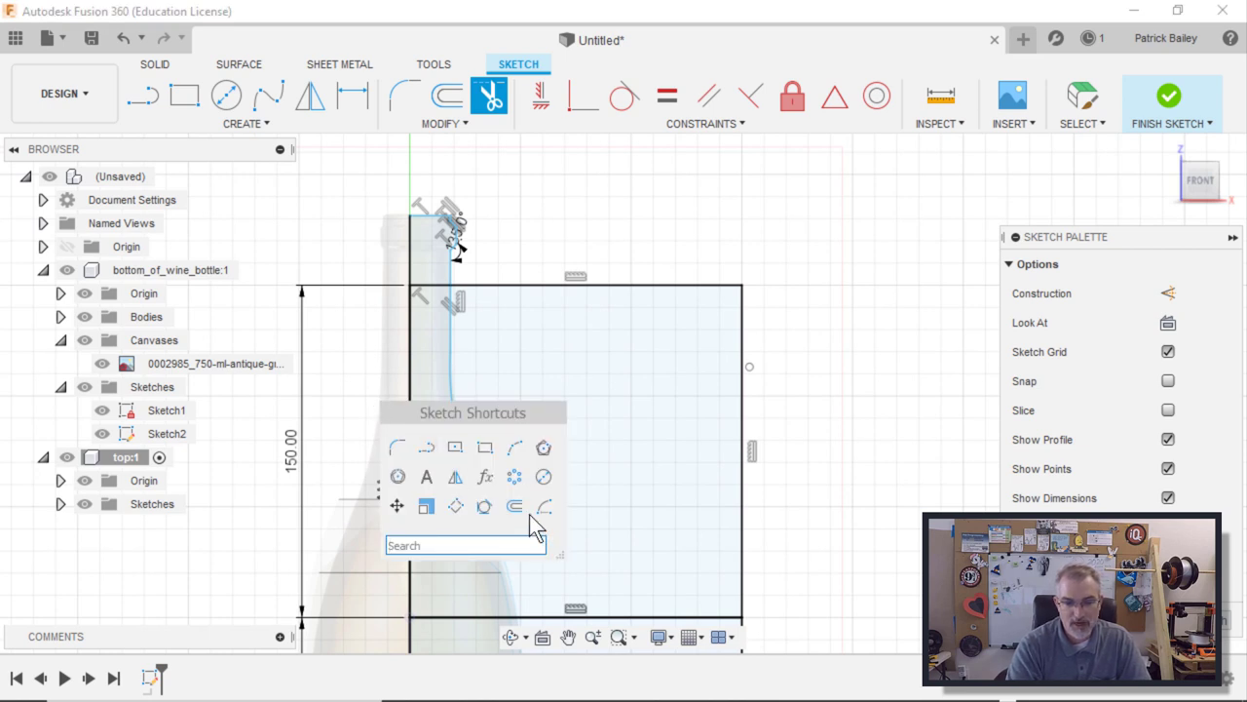
left_click(515, 505)
left_click(451, 363)
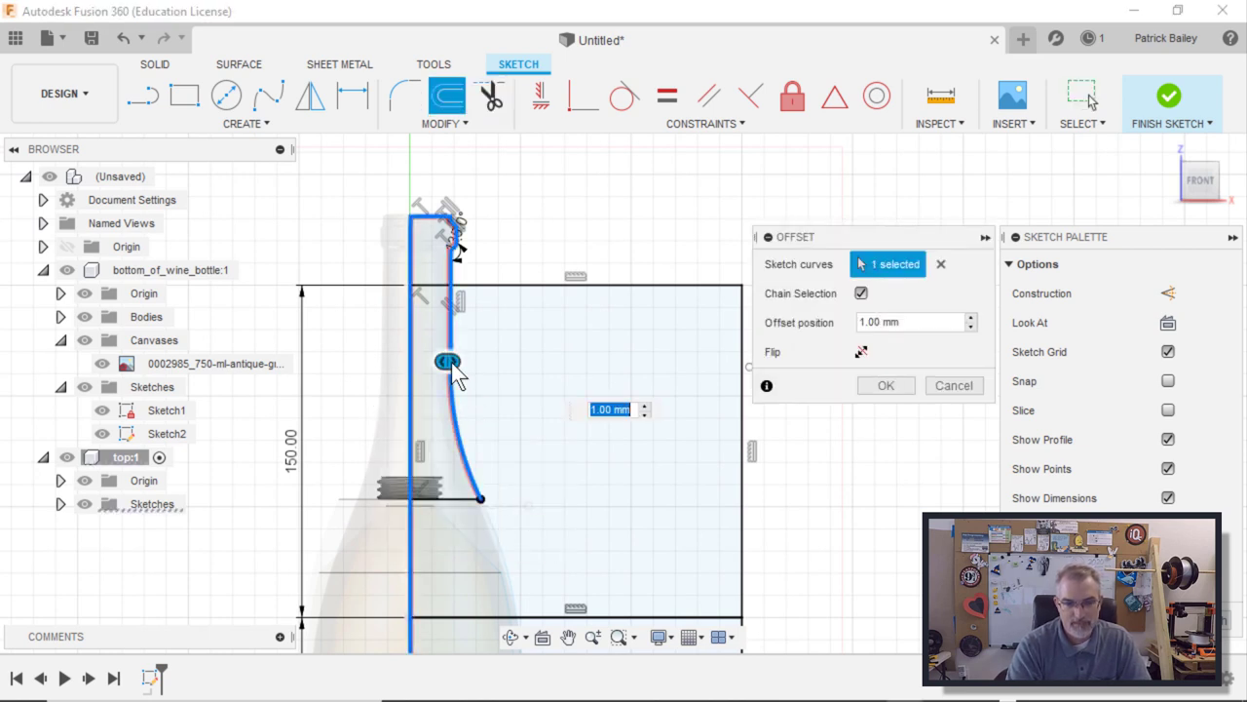
left_click_drag(446, 358, 448, 357)
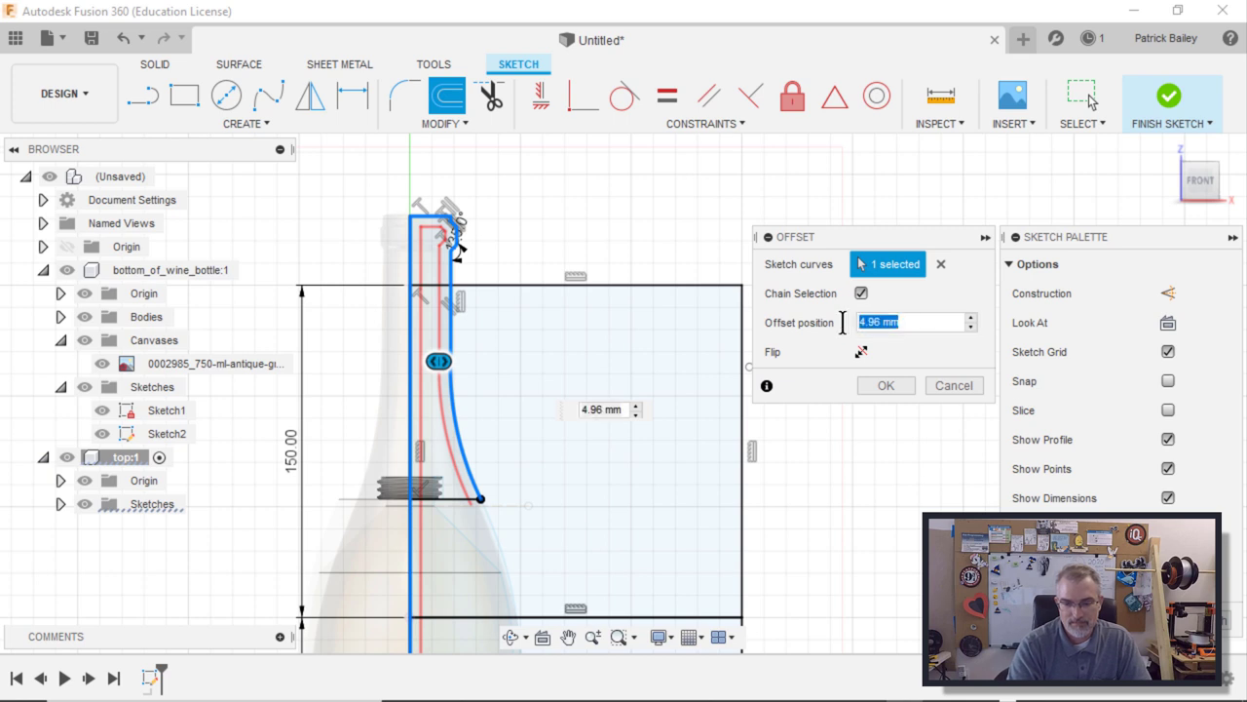
type("3")
key("Return")
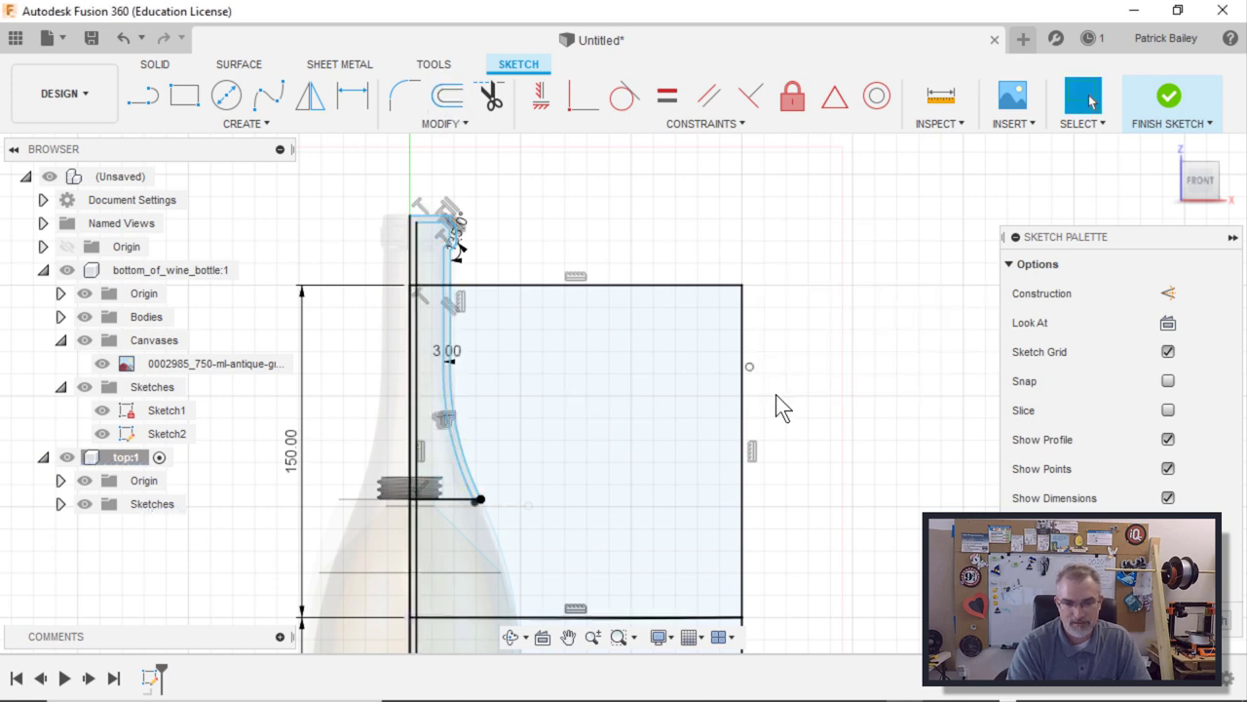
- Draw a 45-degree line from the offset profile's upper inner corner down to the inner neck wall line
scroll(331, 244, "up", 2)
middle_click_drag(503, 554, 523, 229)
key("Escape")
scroll(467, 355, "up", 3)
scroll(488, 311, "up", 2)
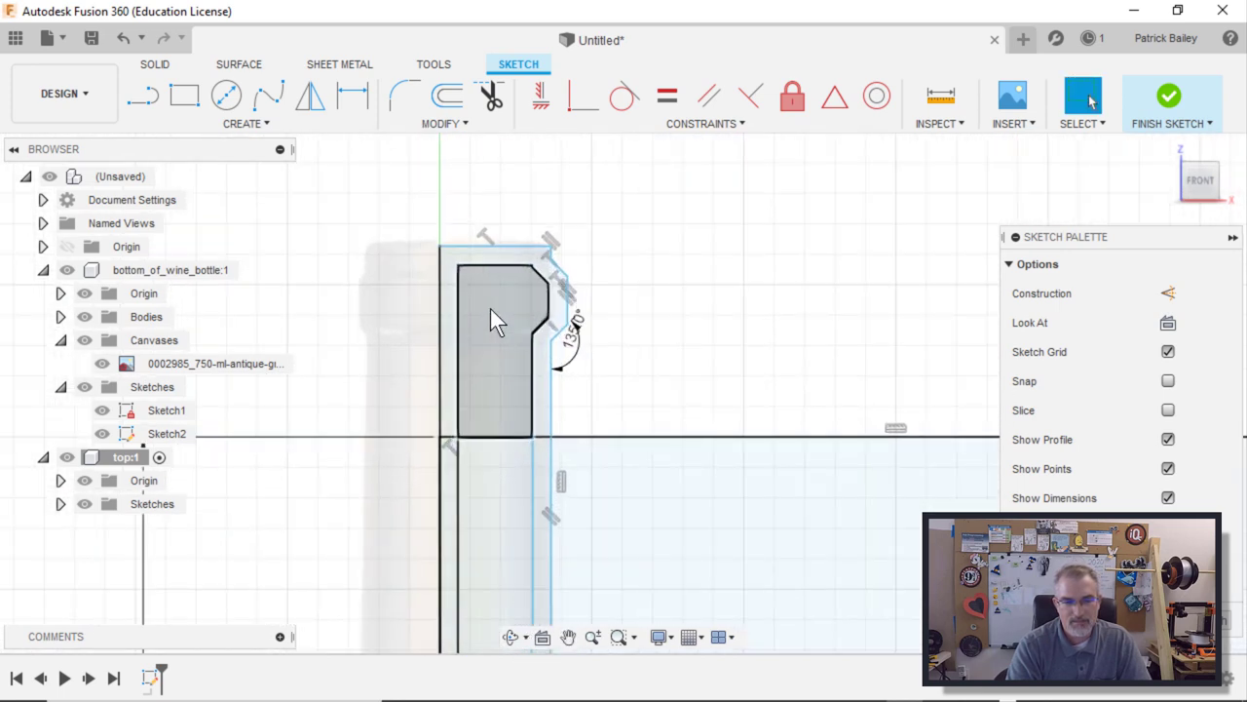
key("l")
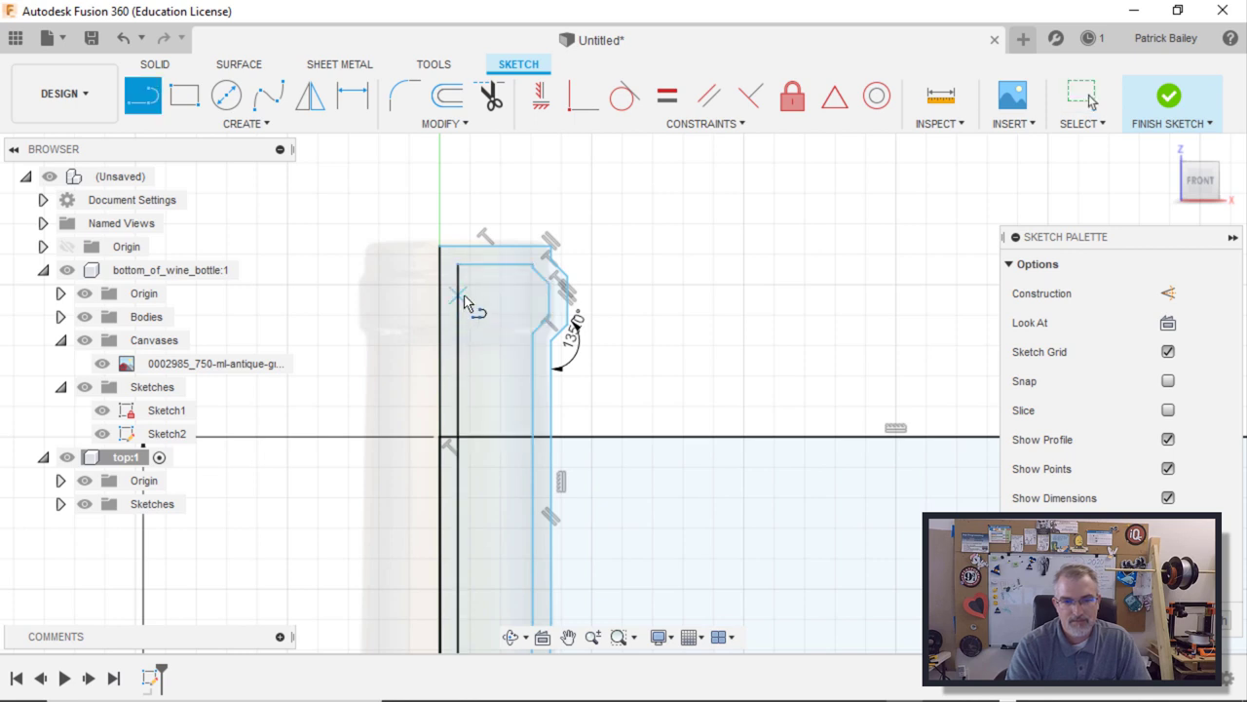
left_click(459, 264)
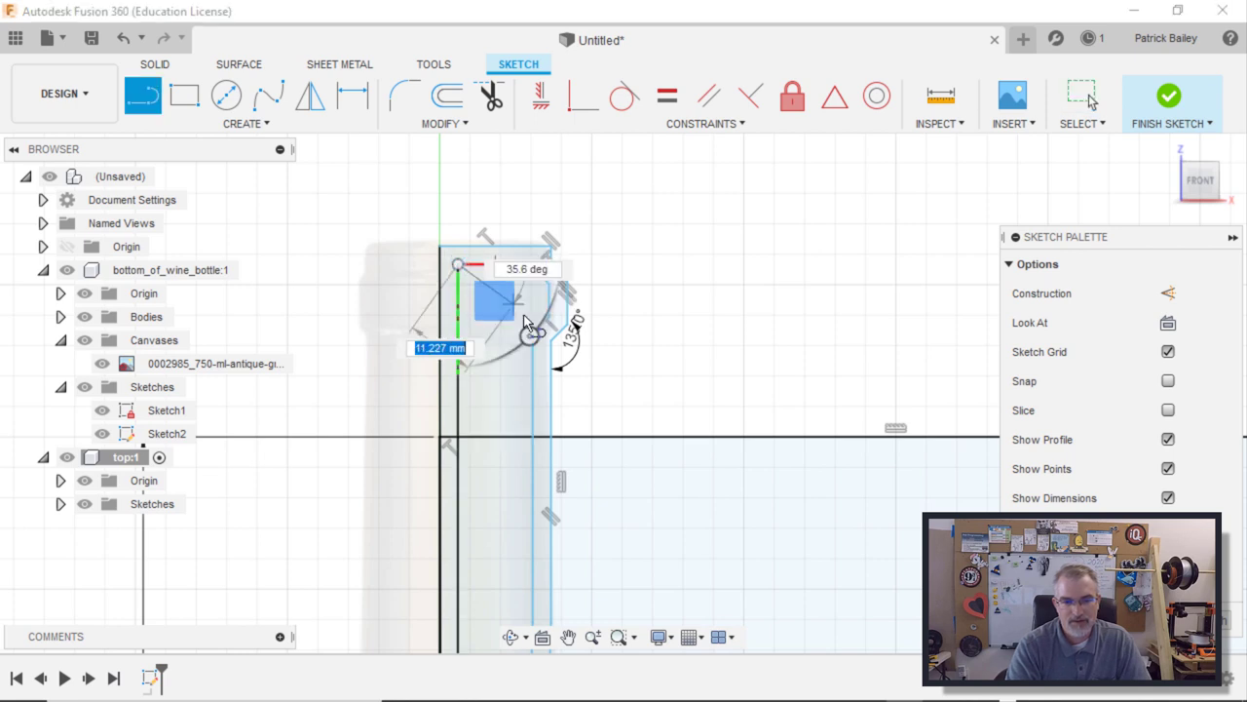
type("45")
key("Tab")
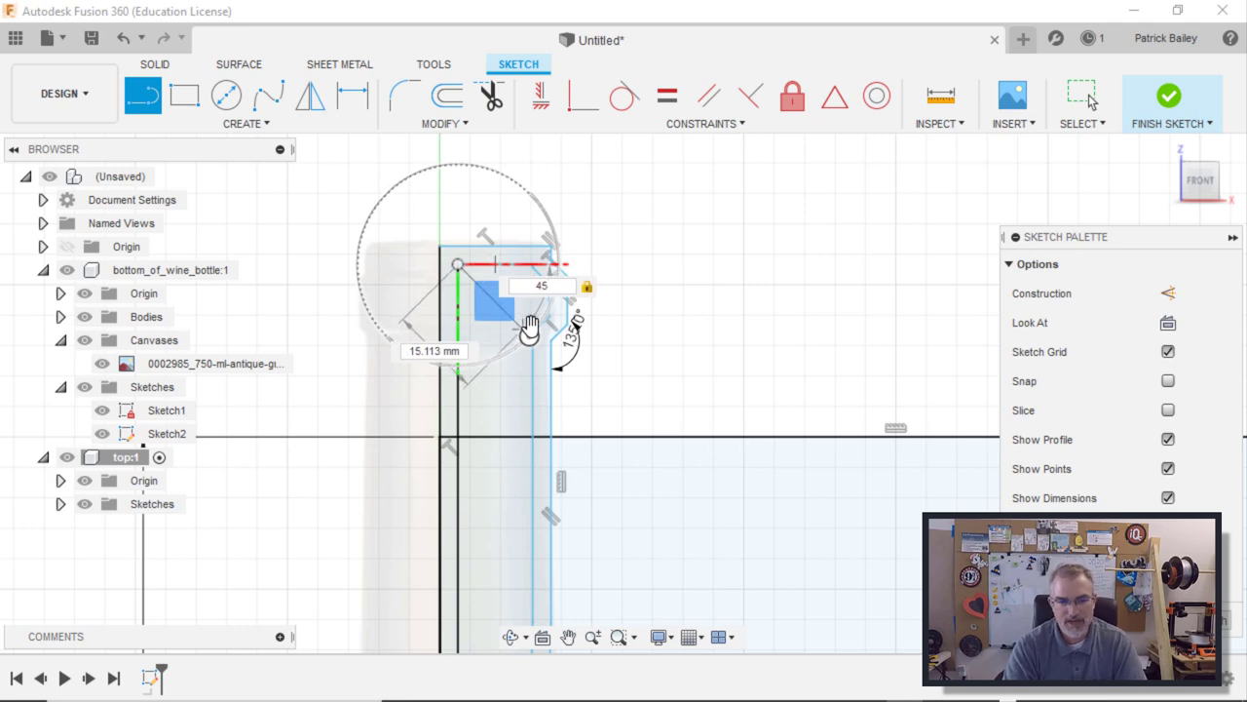
key("Tab")
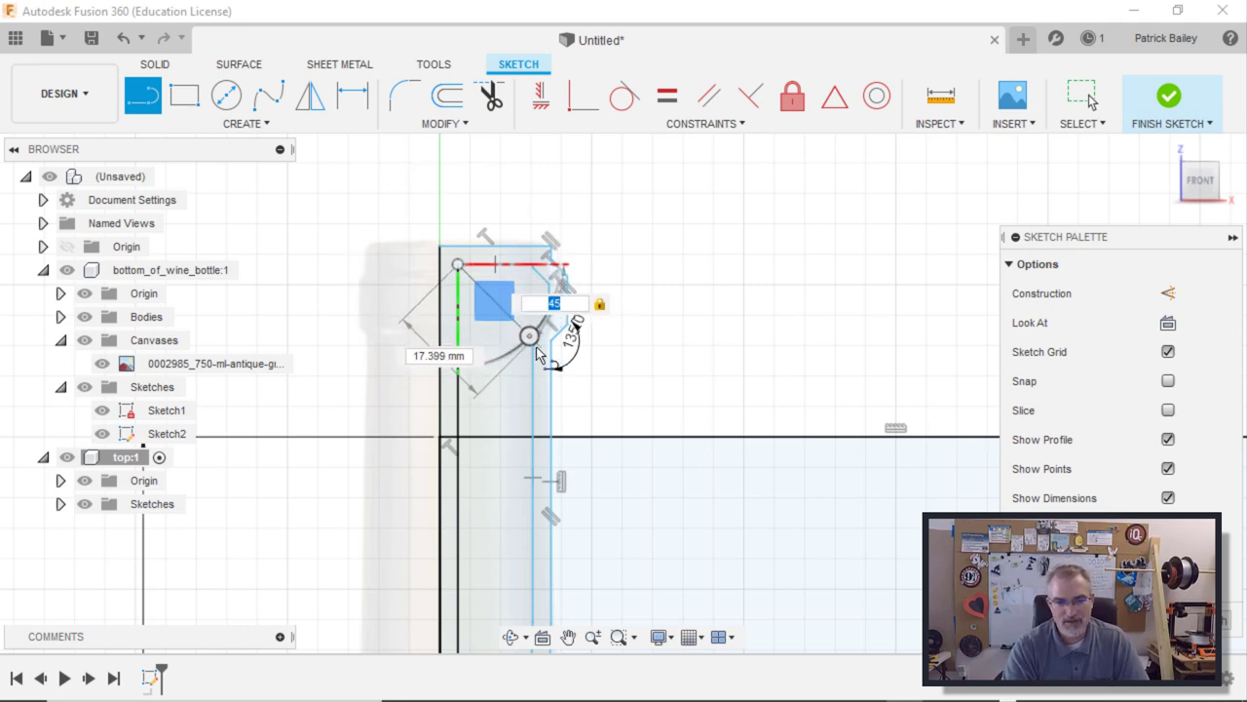
left_click(539, 355)
scroll(537, 353, "up", 3)
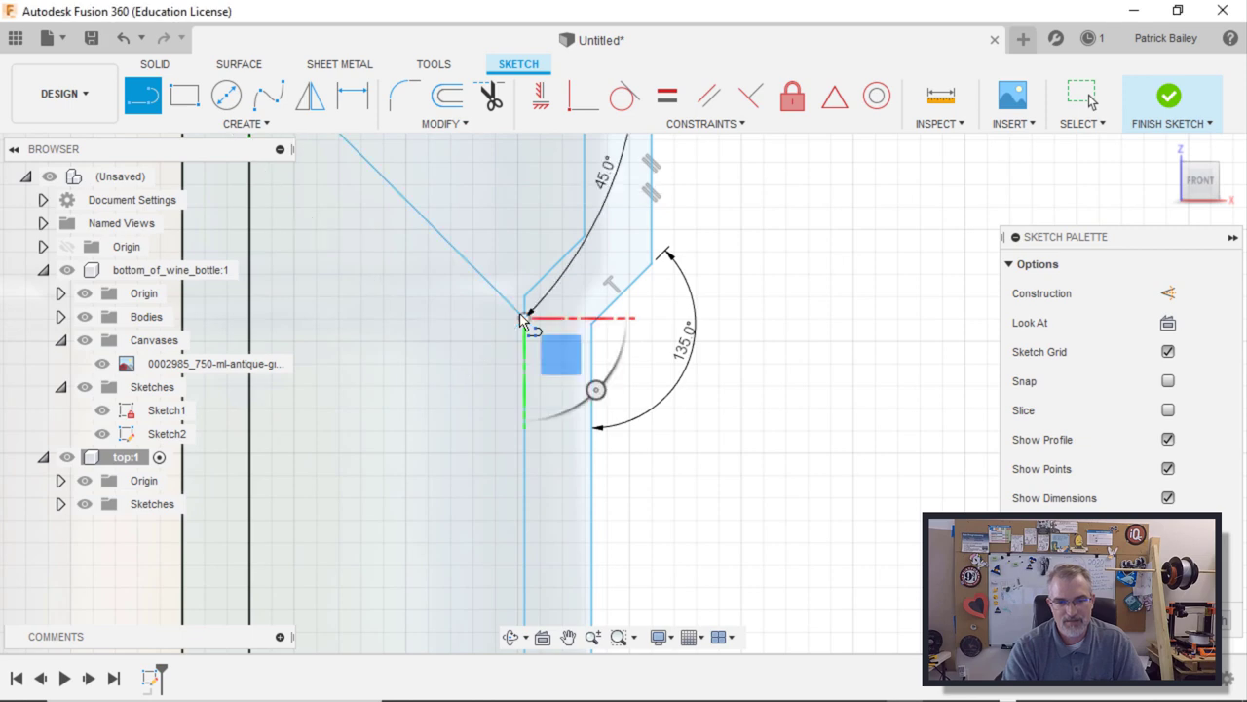
key("Escape")
- Trim the offset rim segments outside the 45-degree line, including the leftover wall stub and the inner top line
scroll(523, 322, "down", 3)
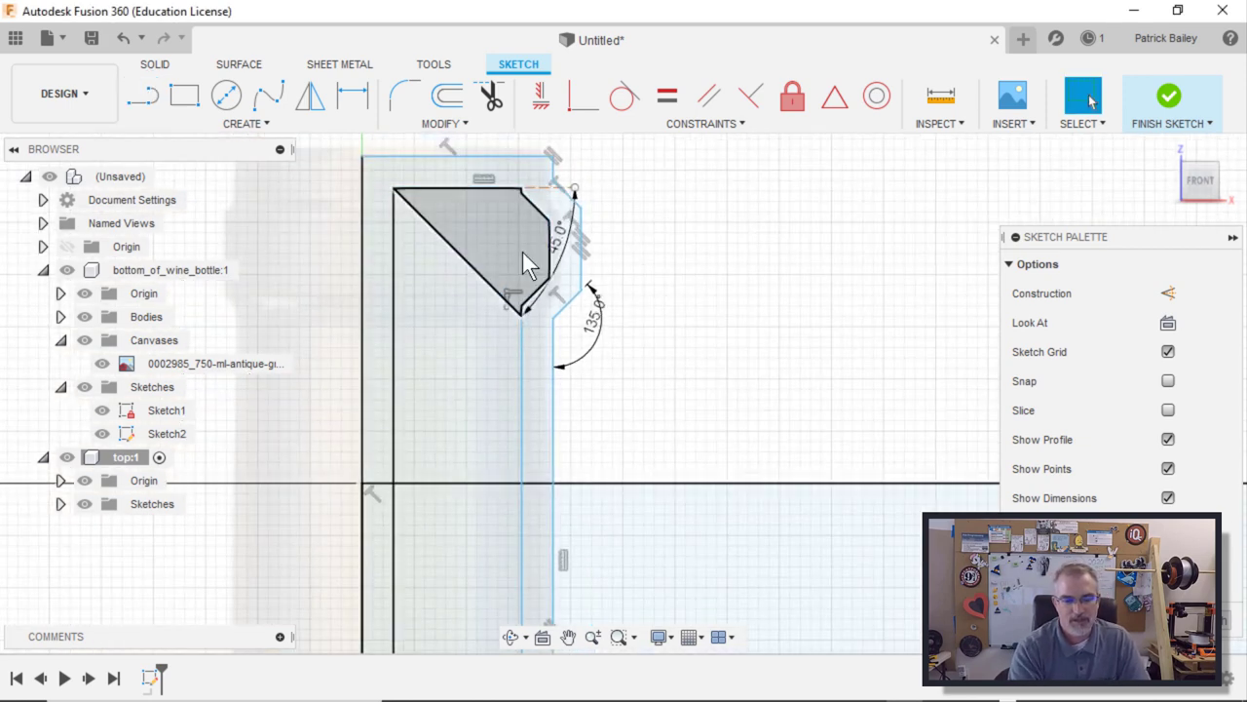
key("t")
left_click(481, 188)
left_click(527, 202)
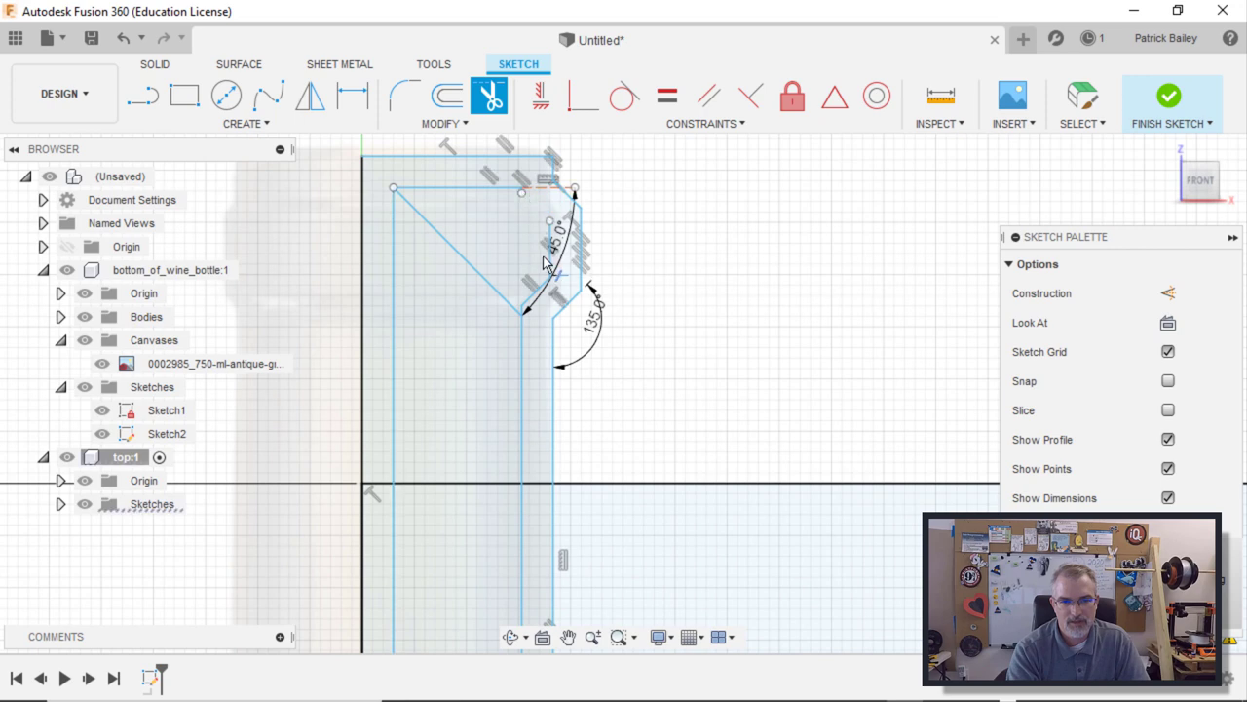
scroll(541, 283, "up", 5)
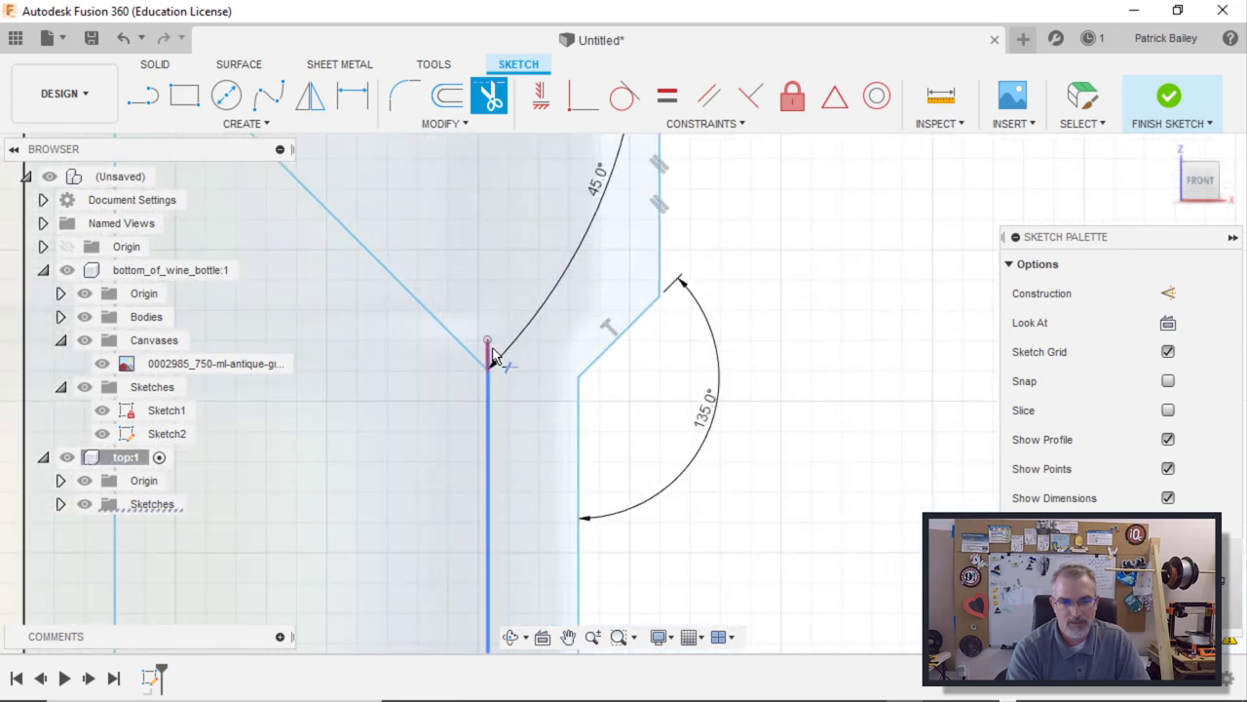
left_click(492, 356)
scroll(473, 195, "down", 3)
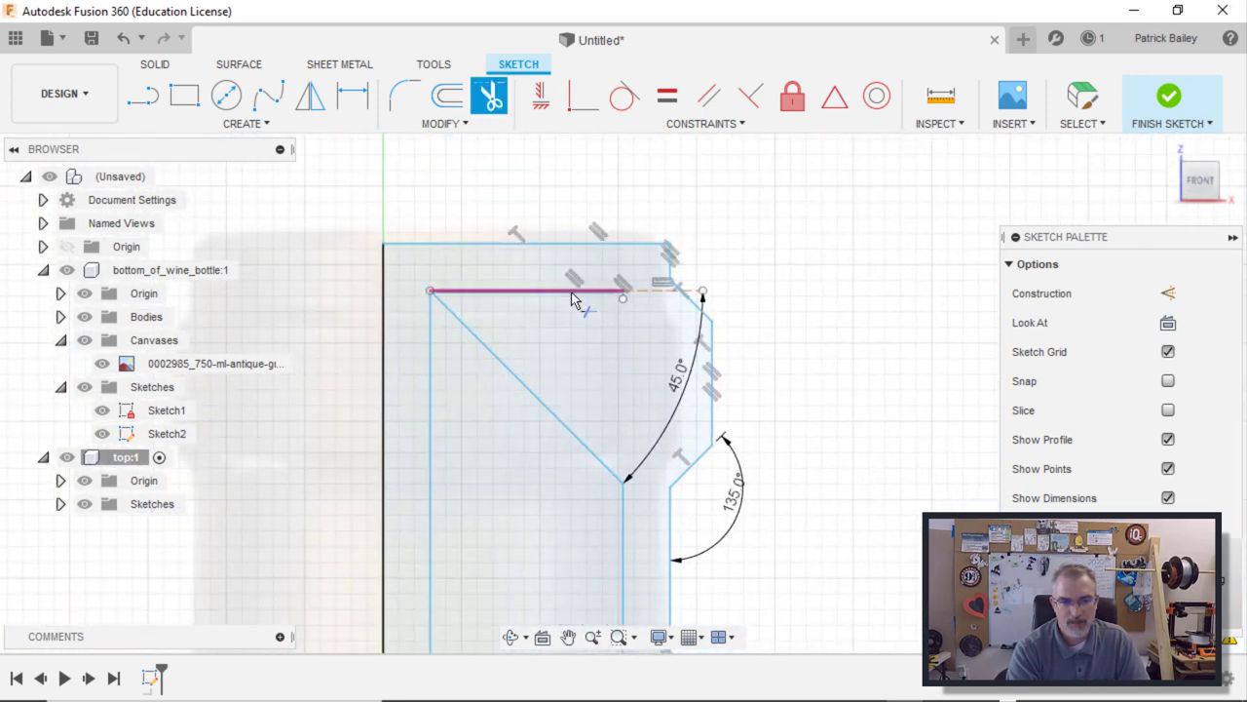
left_click(572, 294)
- Connect the 45-degree line's upper end to the center axis with a short horizontal line, and trim the offset vertical line below that corner
key("l")
left_click(430, 291)
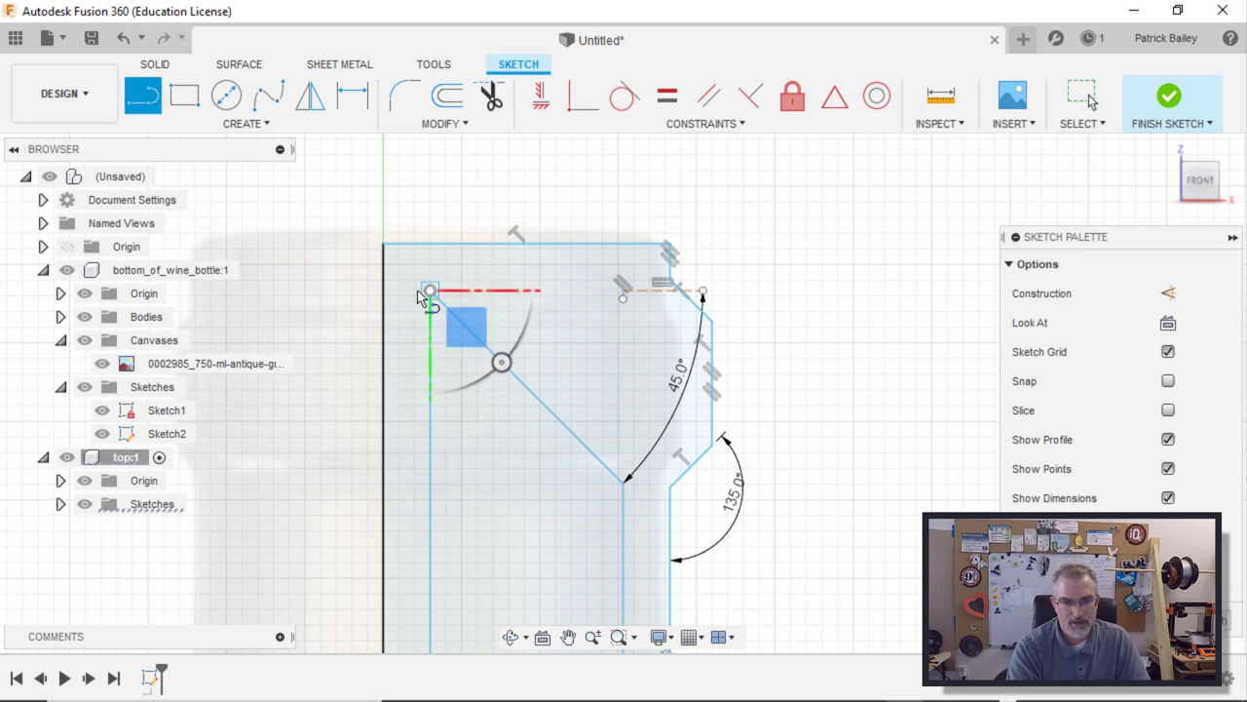
left_click(383, 290)
key("Escape")
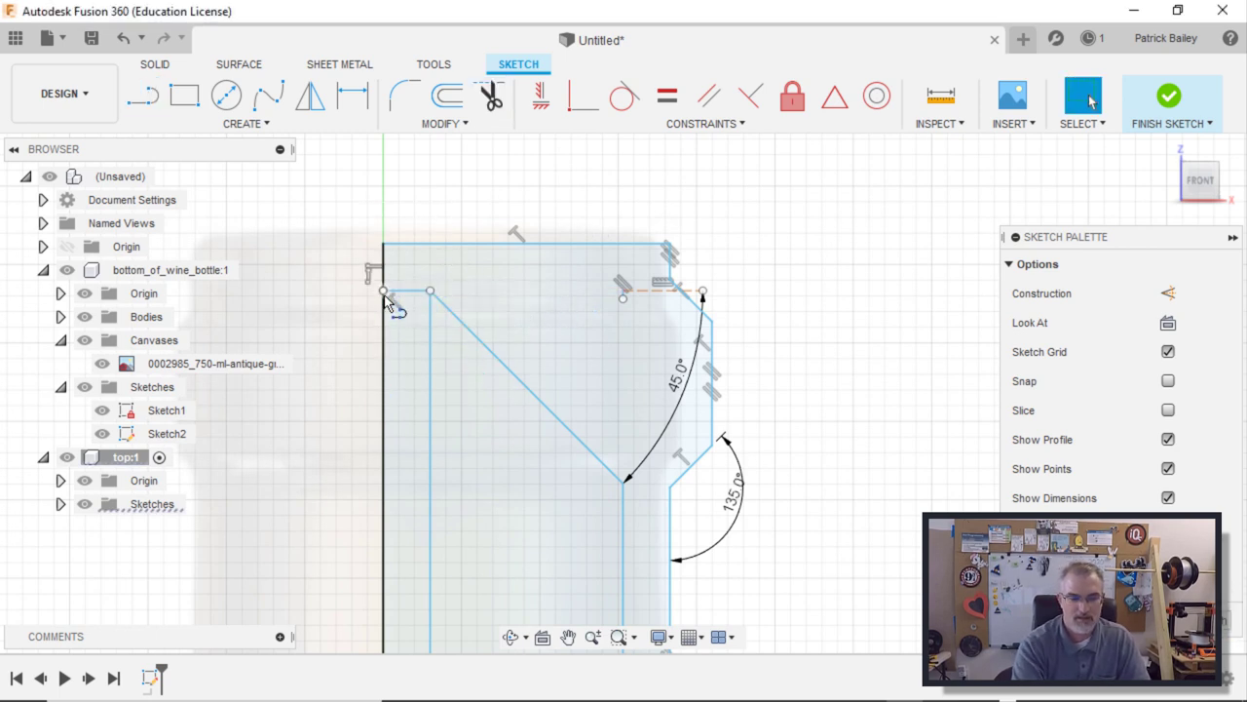
key("t")
left_click(434, 358)
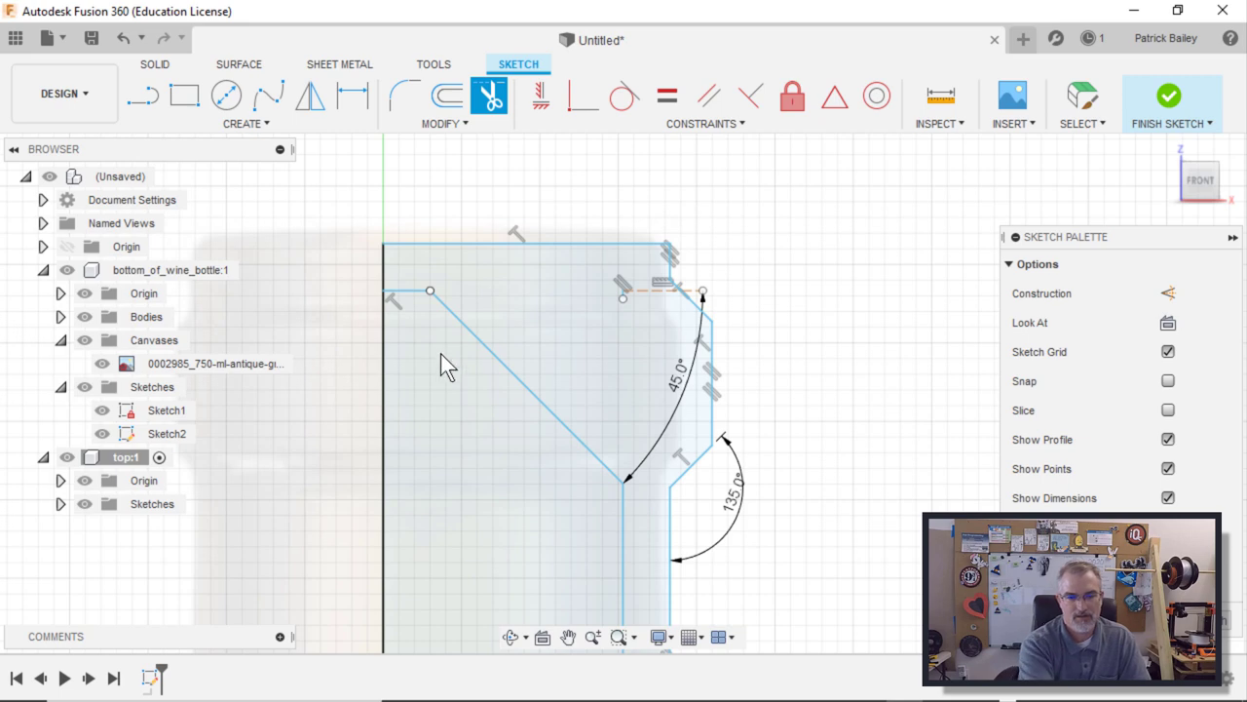
key("Escape")
- Trim the rectangle's upper edge between the inner and outer neck wall lines
scroll(518, 305, "down", 5)
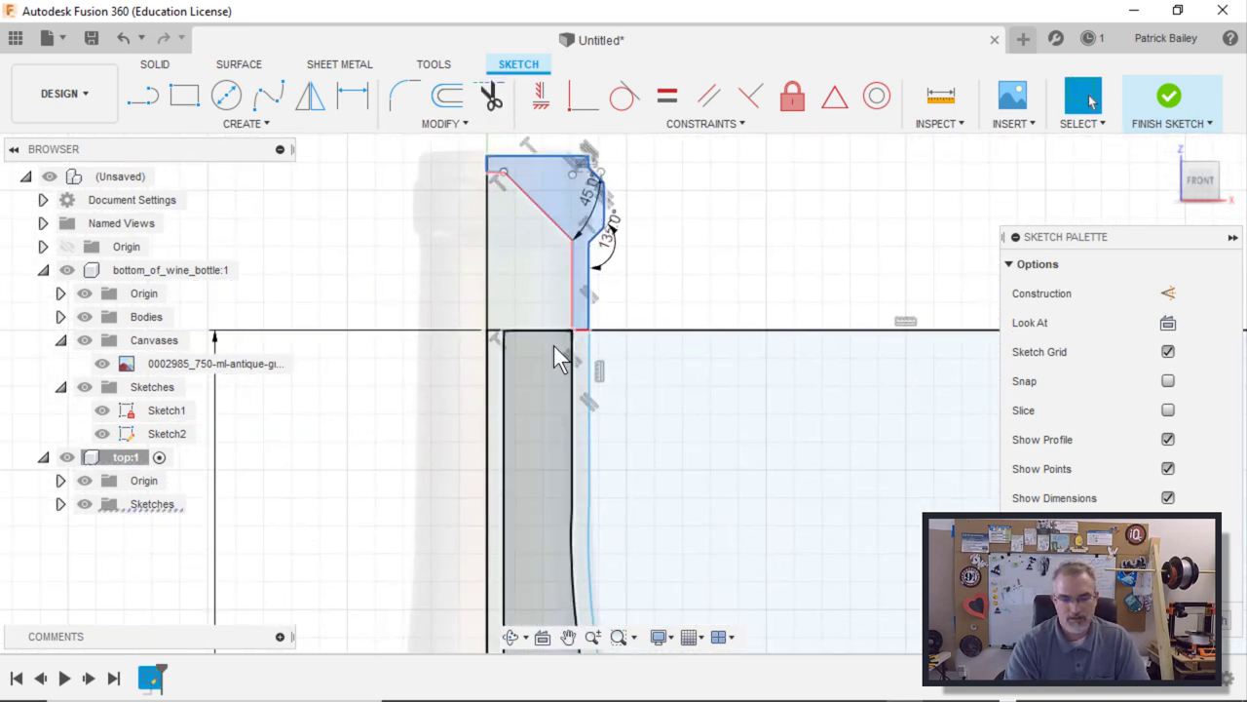
key("t")
left_click(571, 334)
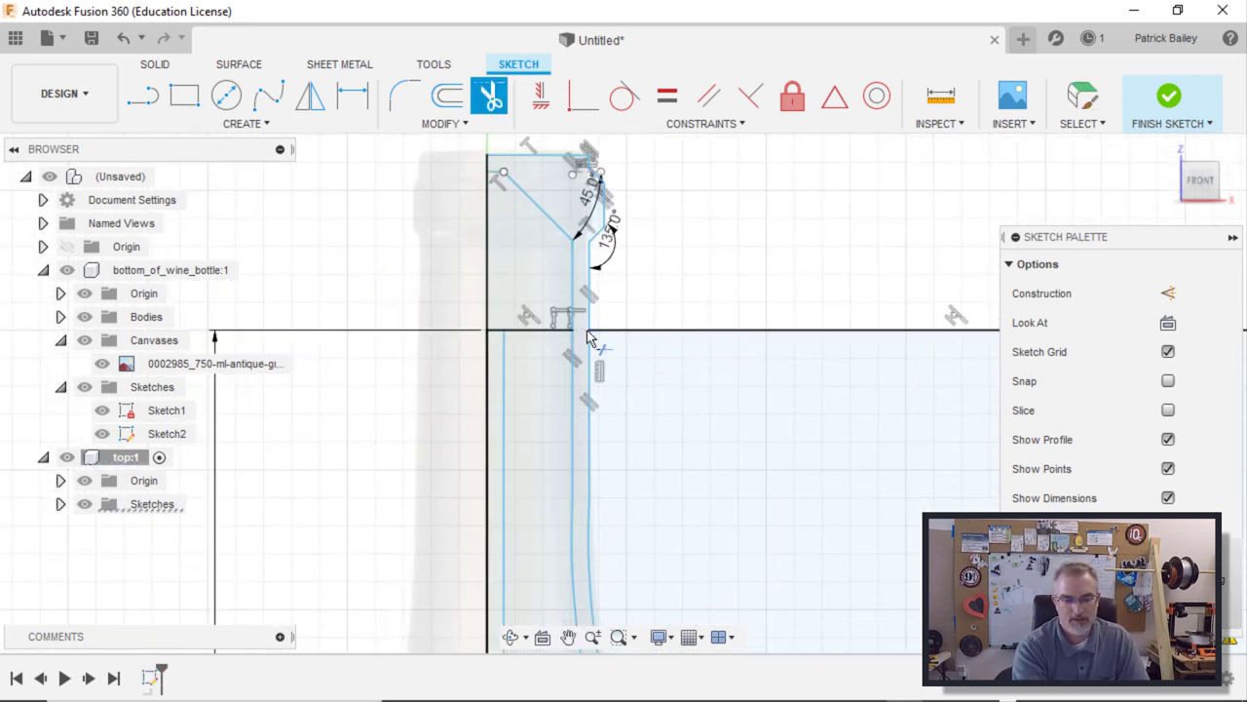
key("Escape")
scroll(567, 396, "down", 3)
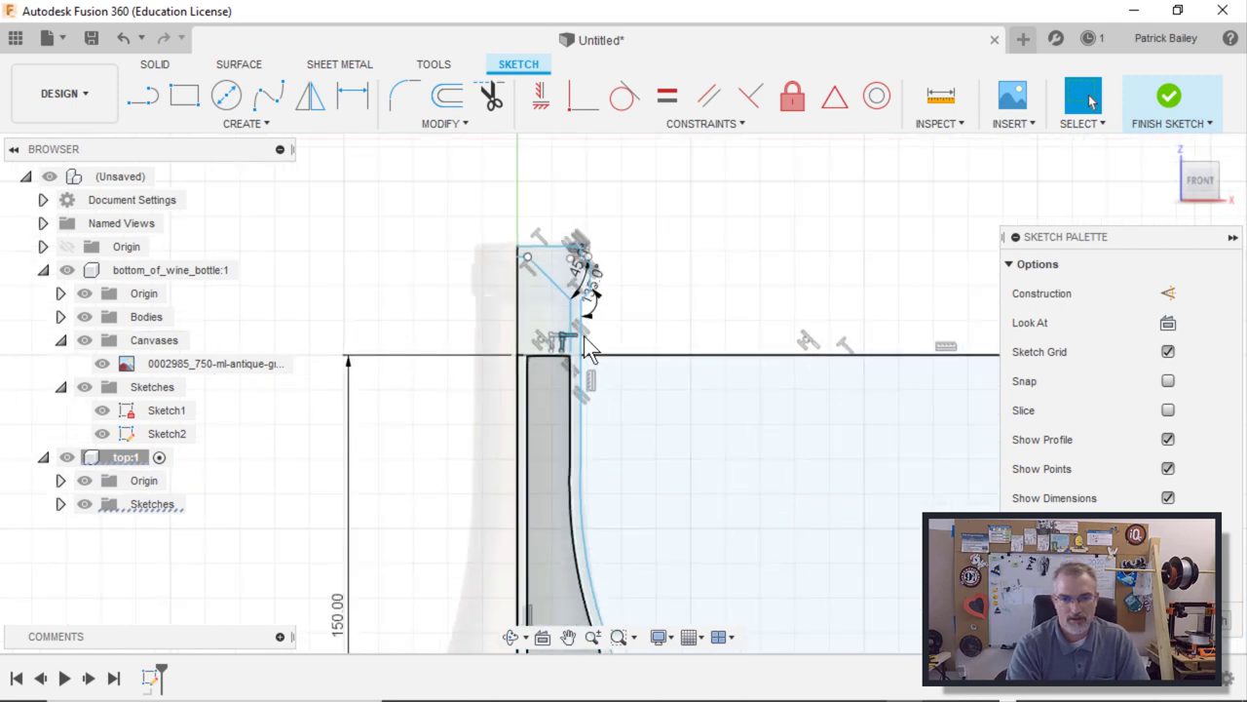
scroll(631, 276, "up", 2)
scroll(628, 268, "up", 3)
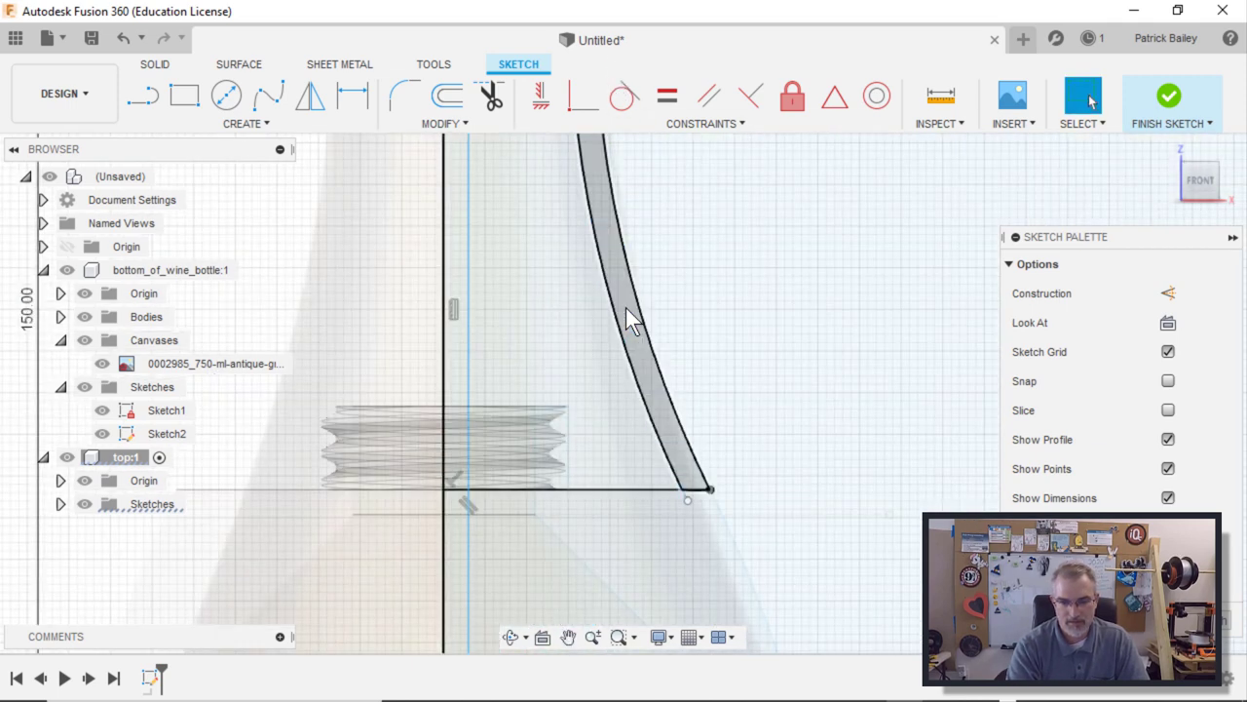
key("l")
key("Escape")
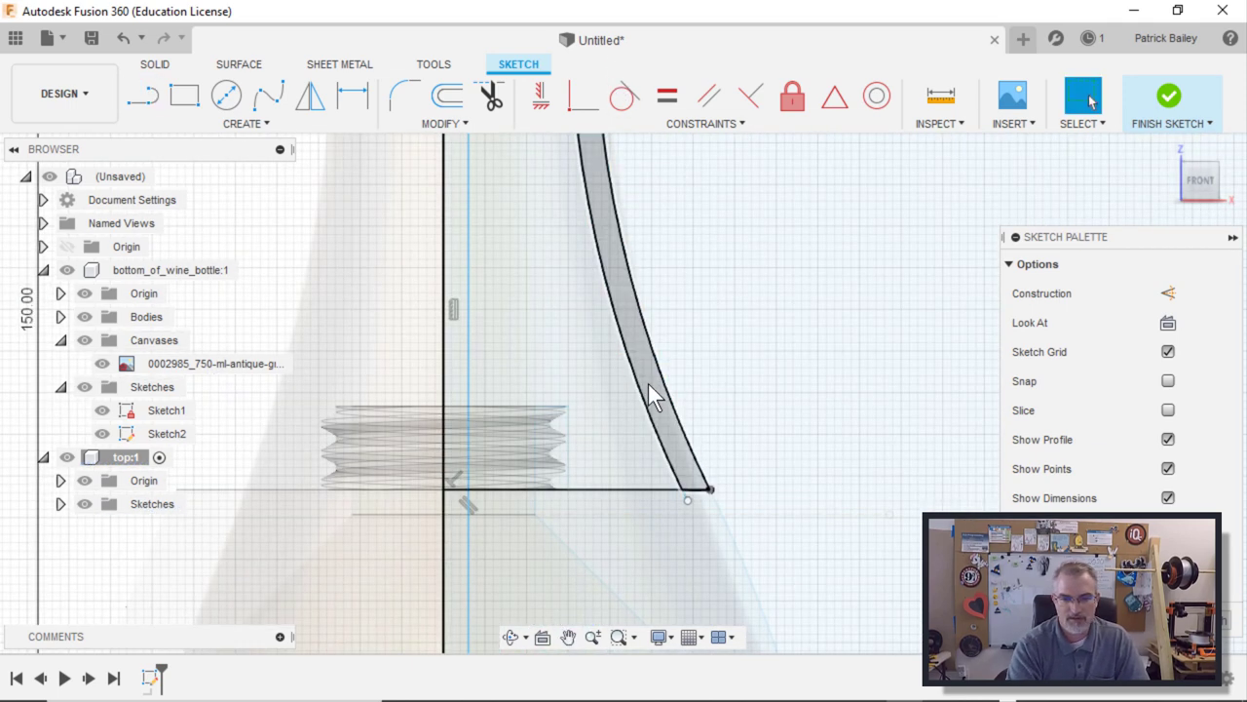
- Draw a vertical line along the thread's outer edge down to the base line, continued horizontally to the outer profile's lower corner
left_click(653, 394)
scroll(691, 315, "up", 5)
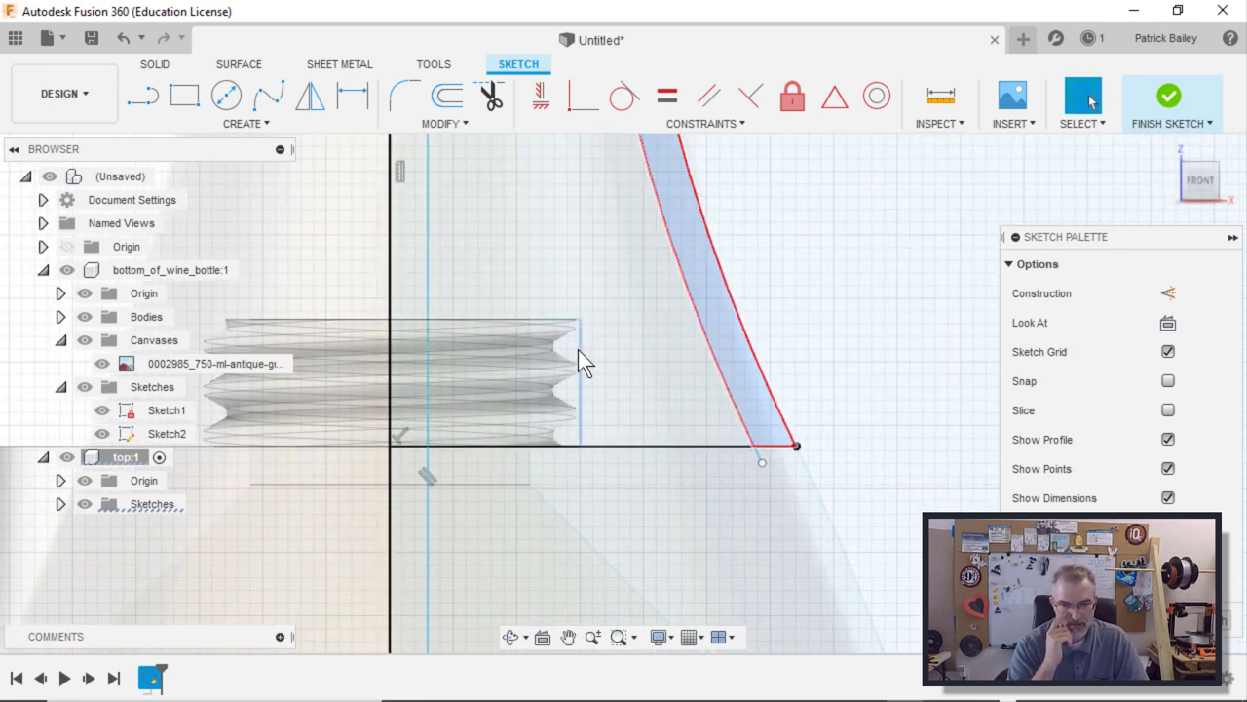
middle_click_drag(577, 349, 671, 335)
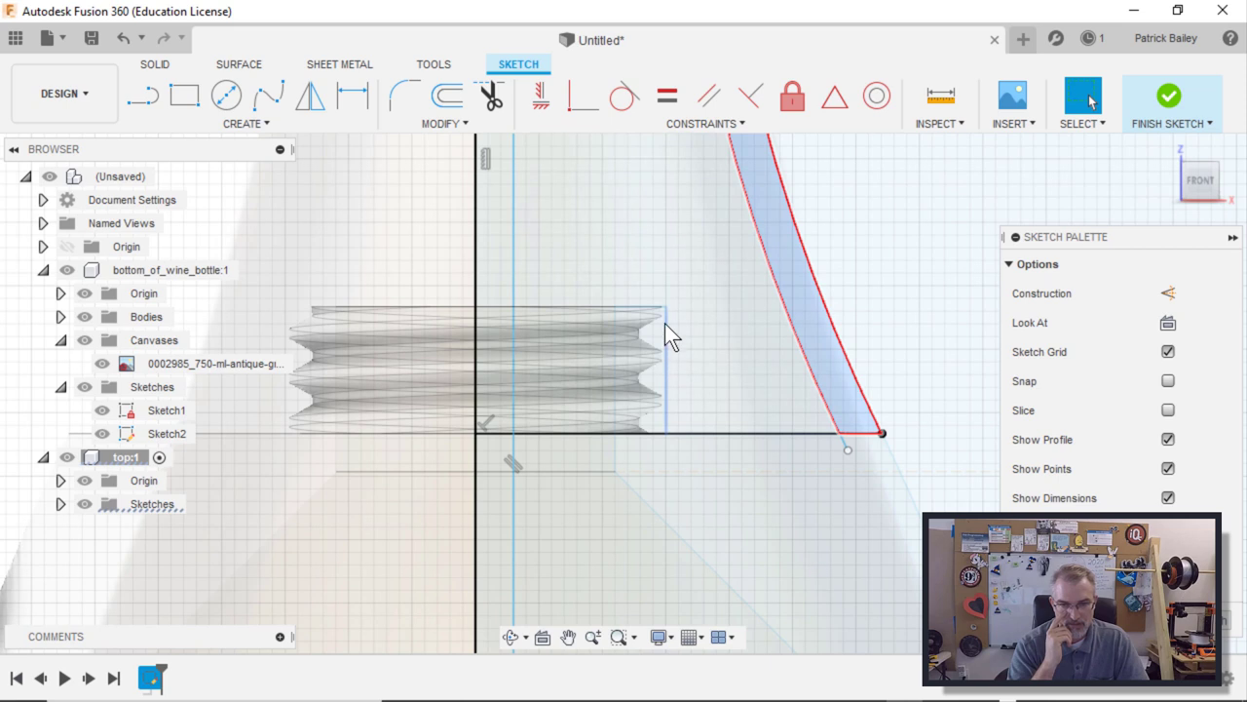
key("l")
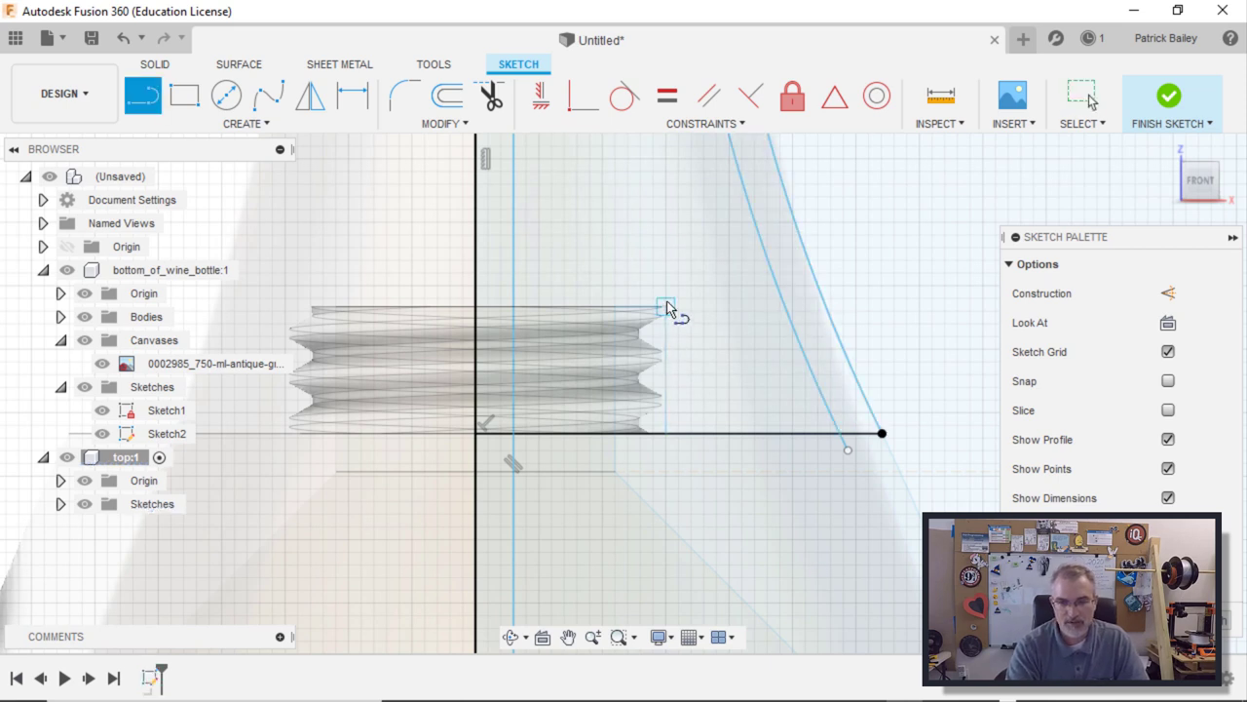
left_click(665, 307)
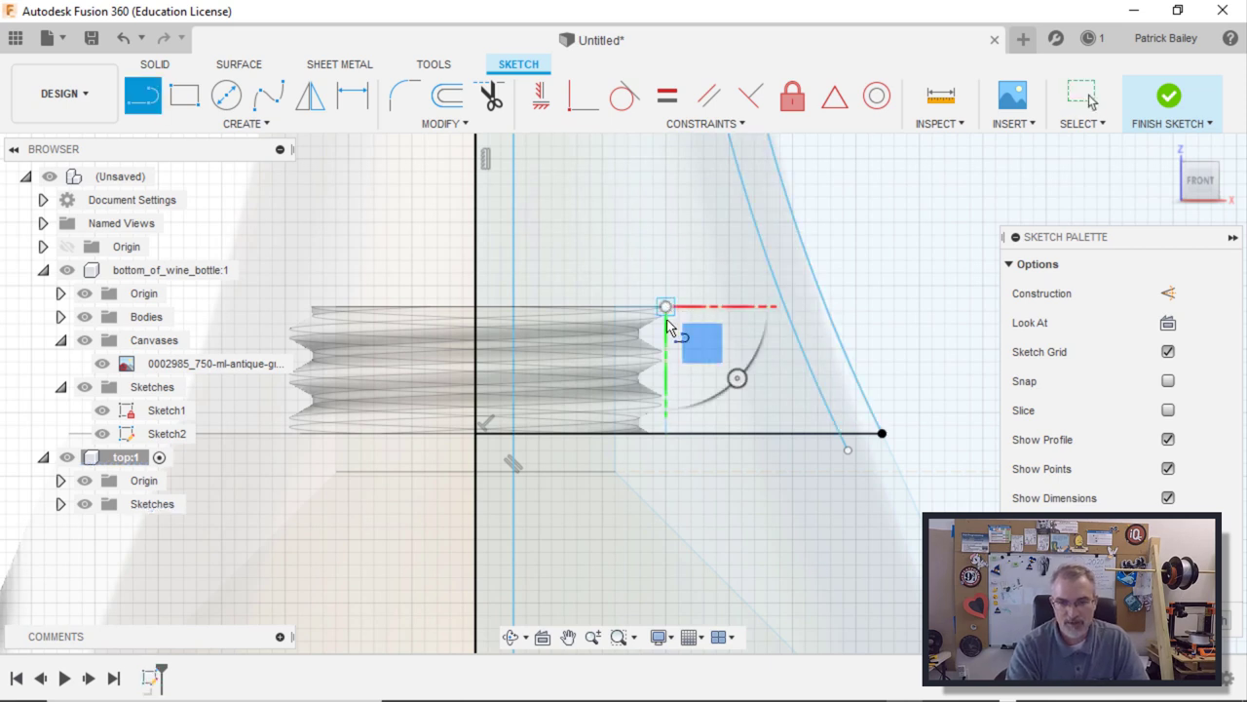
left_click(670, 436)
left_click(670, 435)
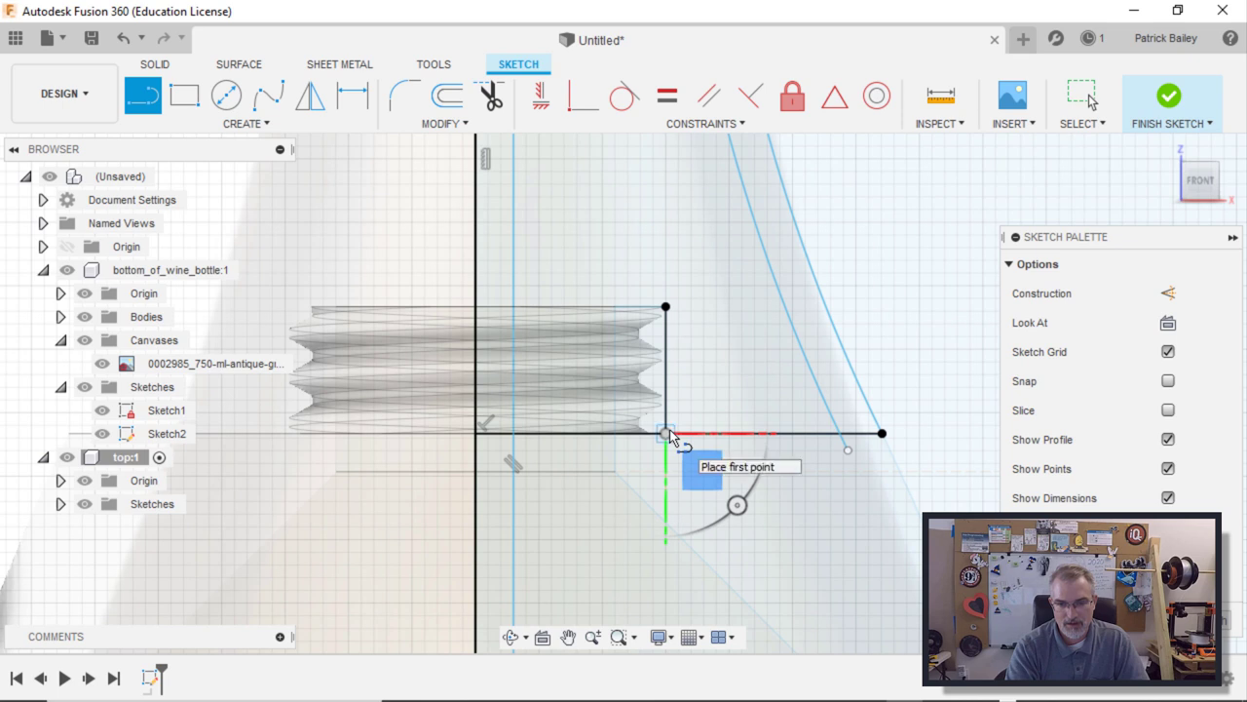
left_click(882, 433)
left_click(882, 434)
key("Escape")
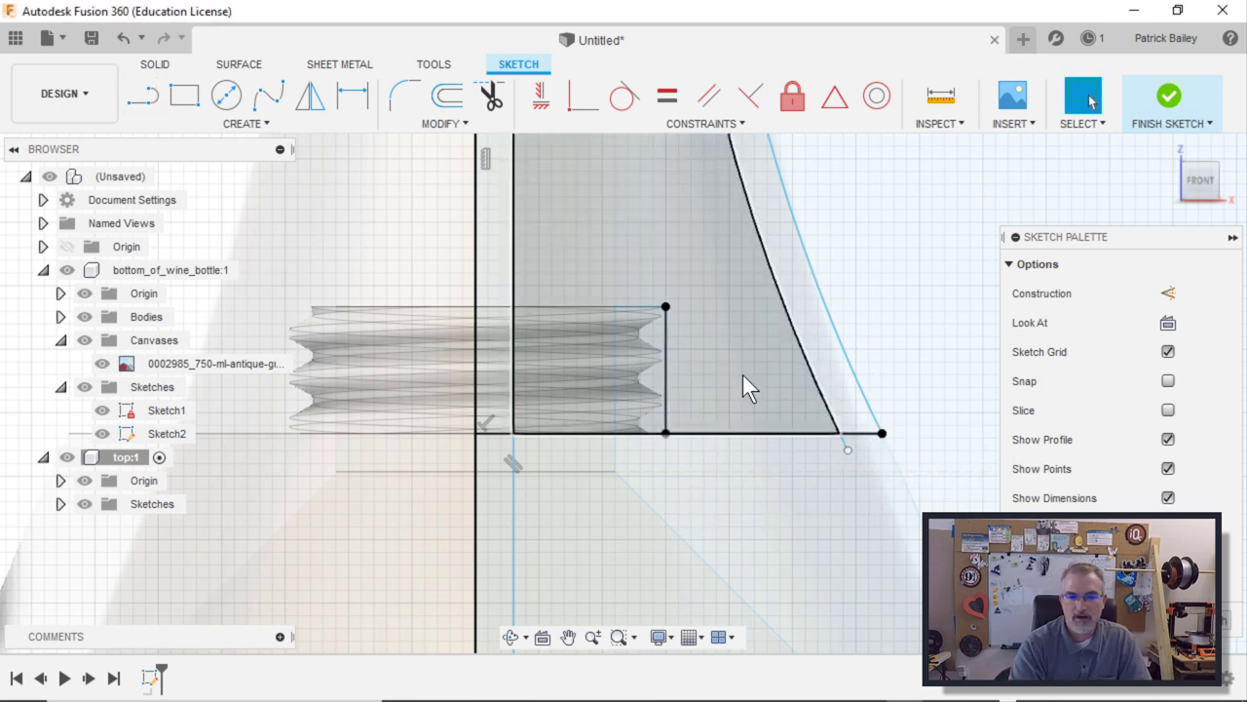
- Extend the thread edge line 3 mm vertically upward from its upper end
key("l")
left_click(666, 306)
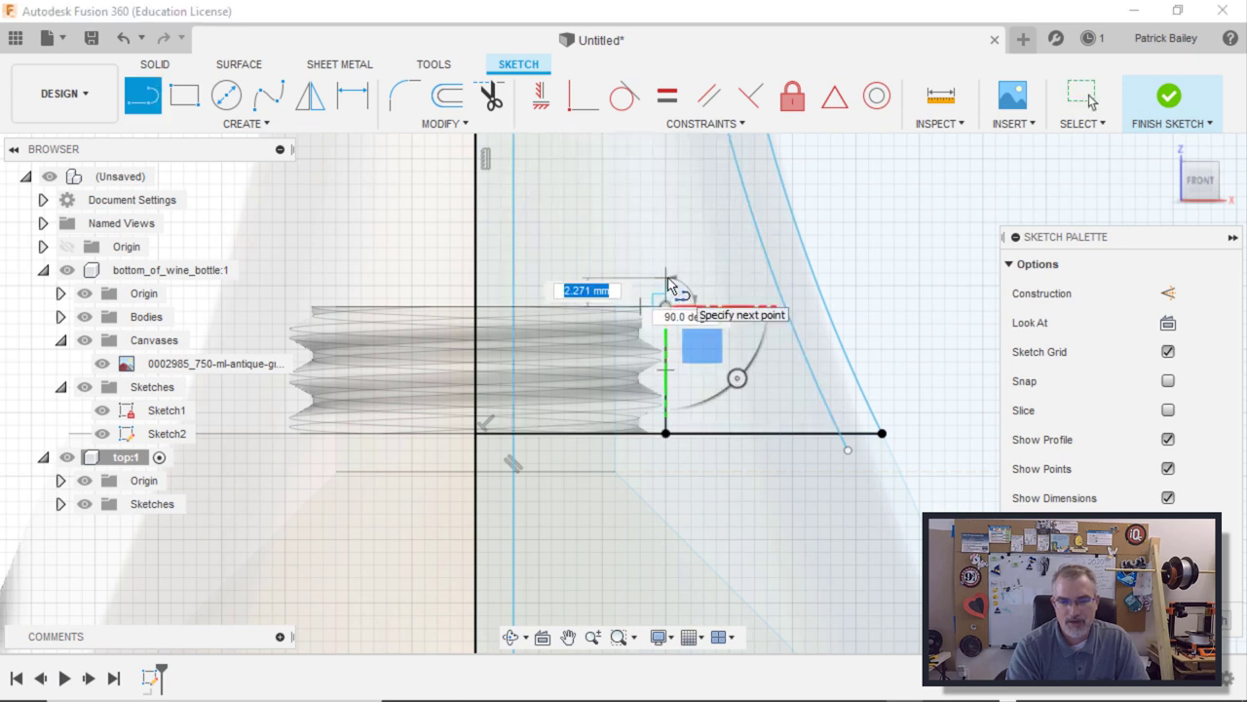
type("3")
key("Return")
key("Escape")
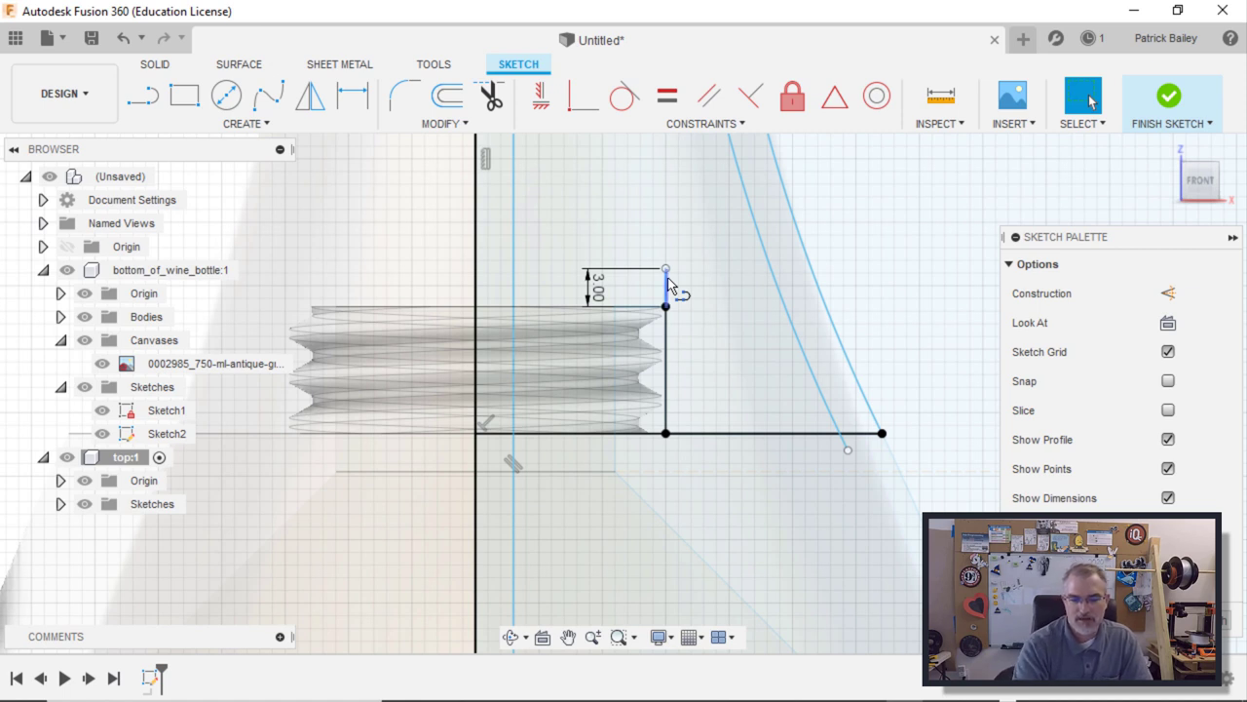
- Try a 45-degree line from the 3 mm line's upper end to the inner neck curve, and trim it away
key("l")
left_click(665, 268)
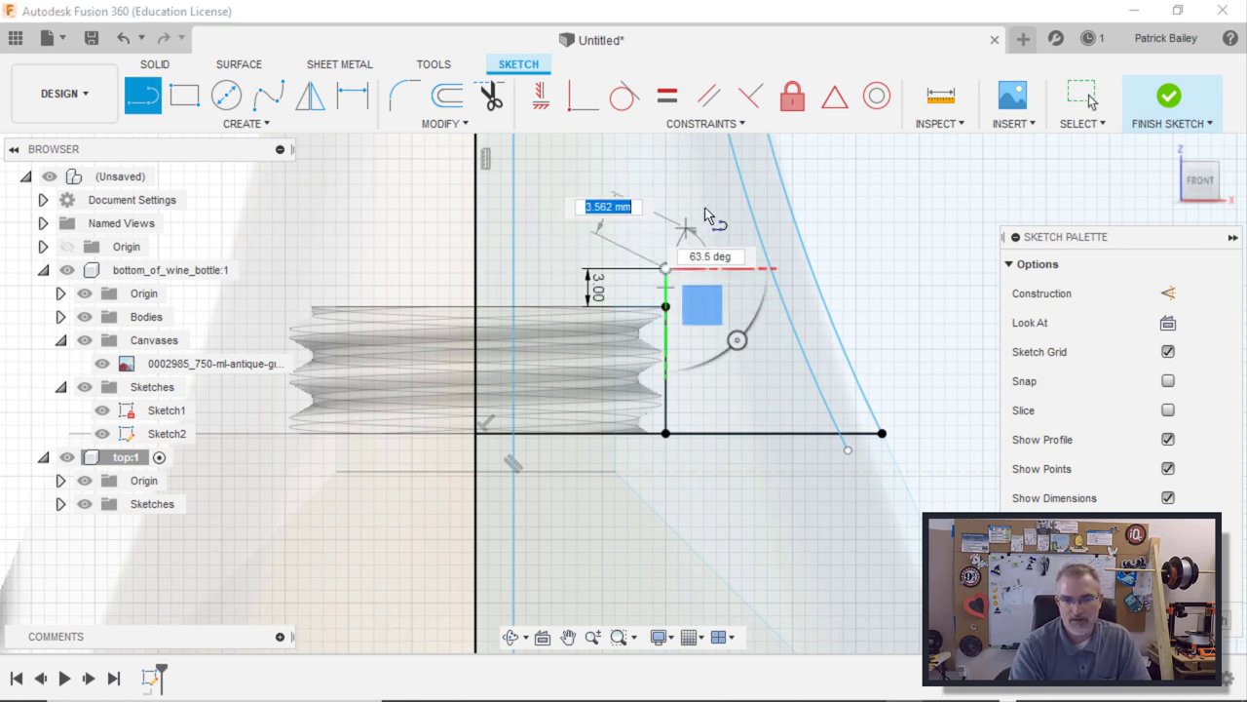
key("Tab")
key("Tab")
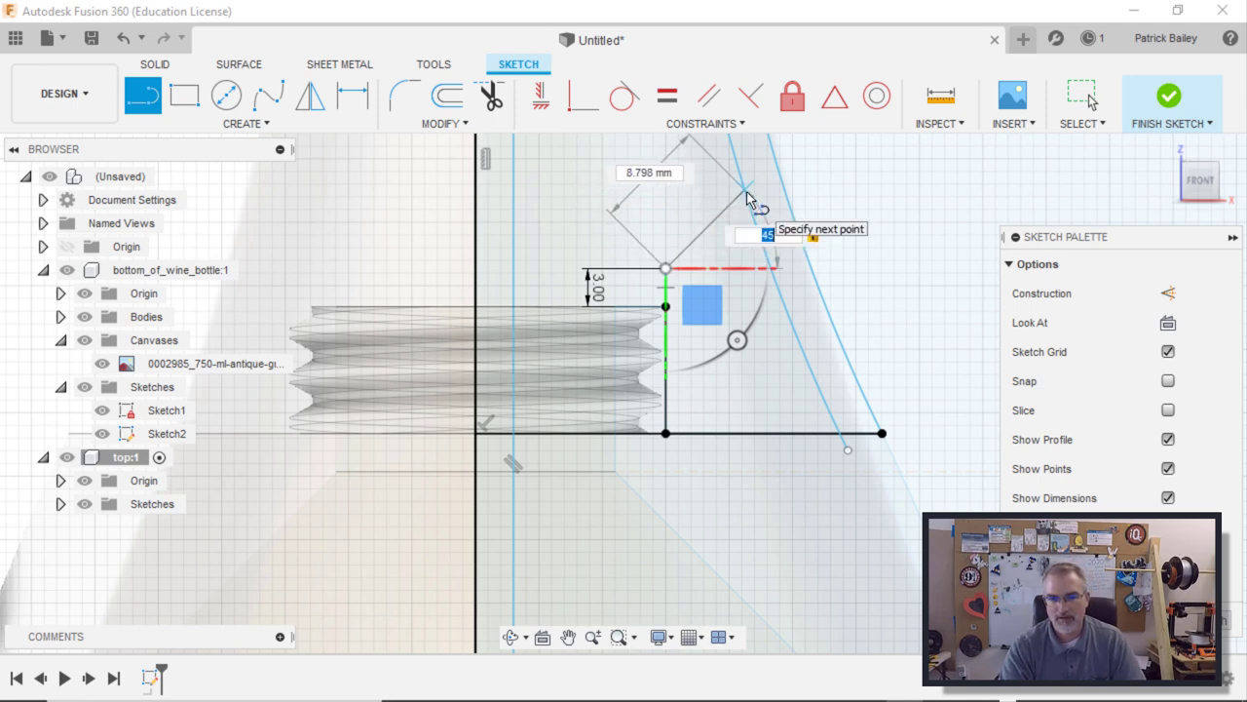
double_click(746, 194)
scroll(719, 208, "down", 3)
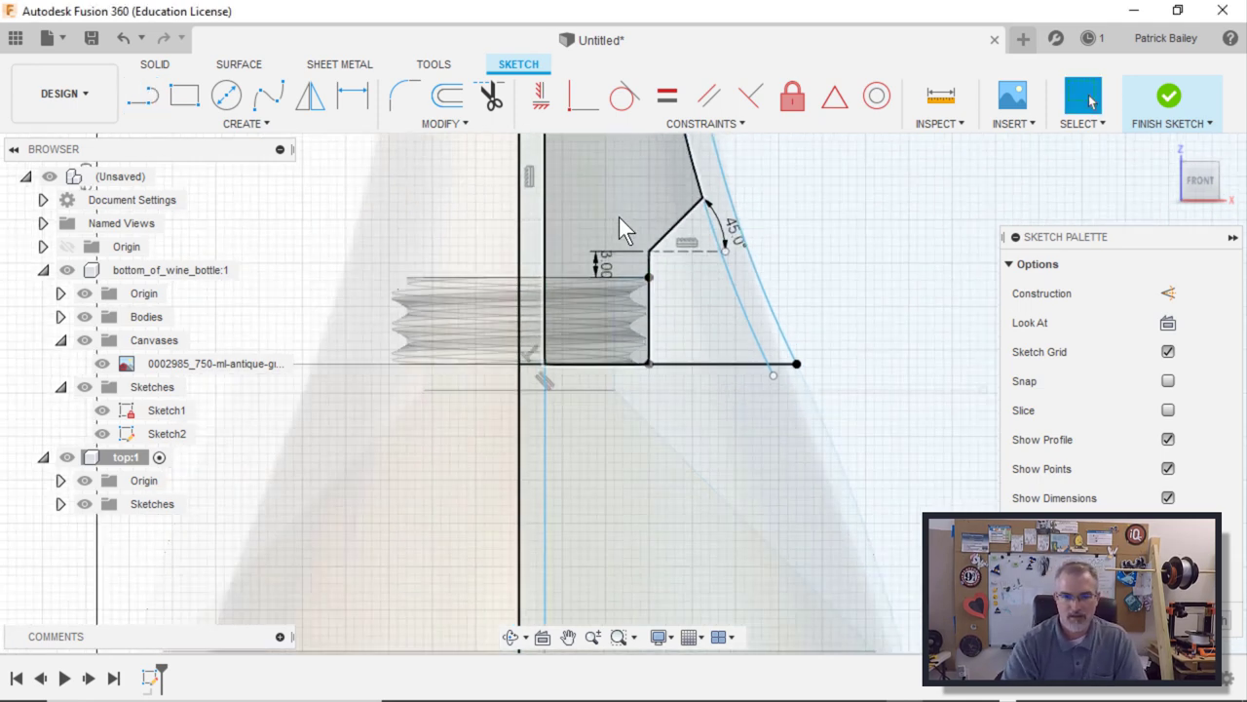
left_click(1083, 98)
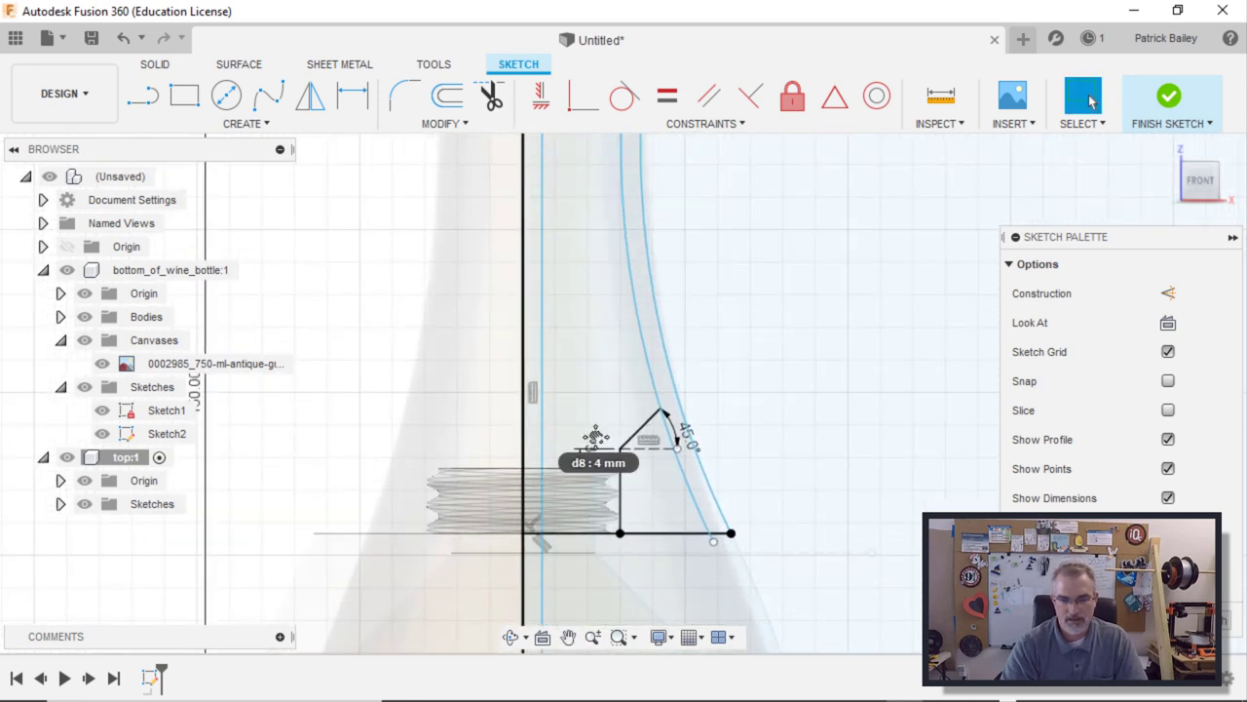
scroll(598, 436, "up", 3)
key("t")
left_click(635, 471)
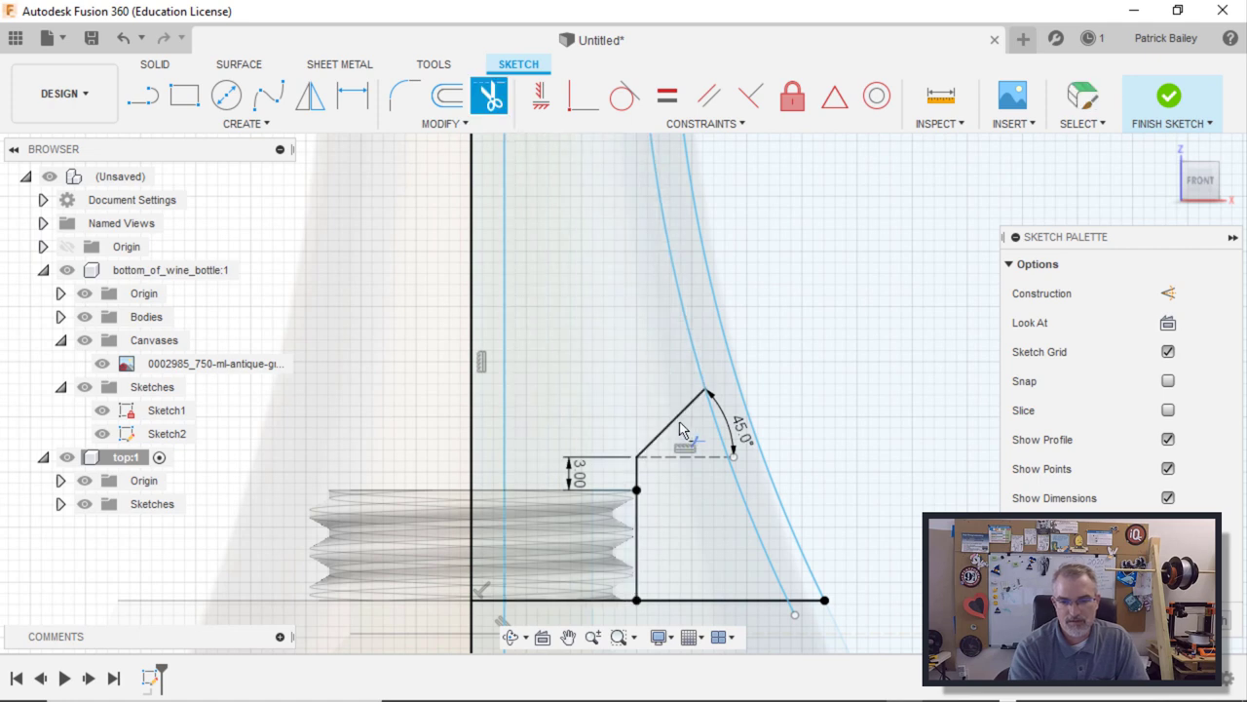
left_click(679, 421)
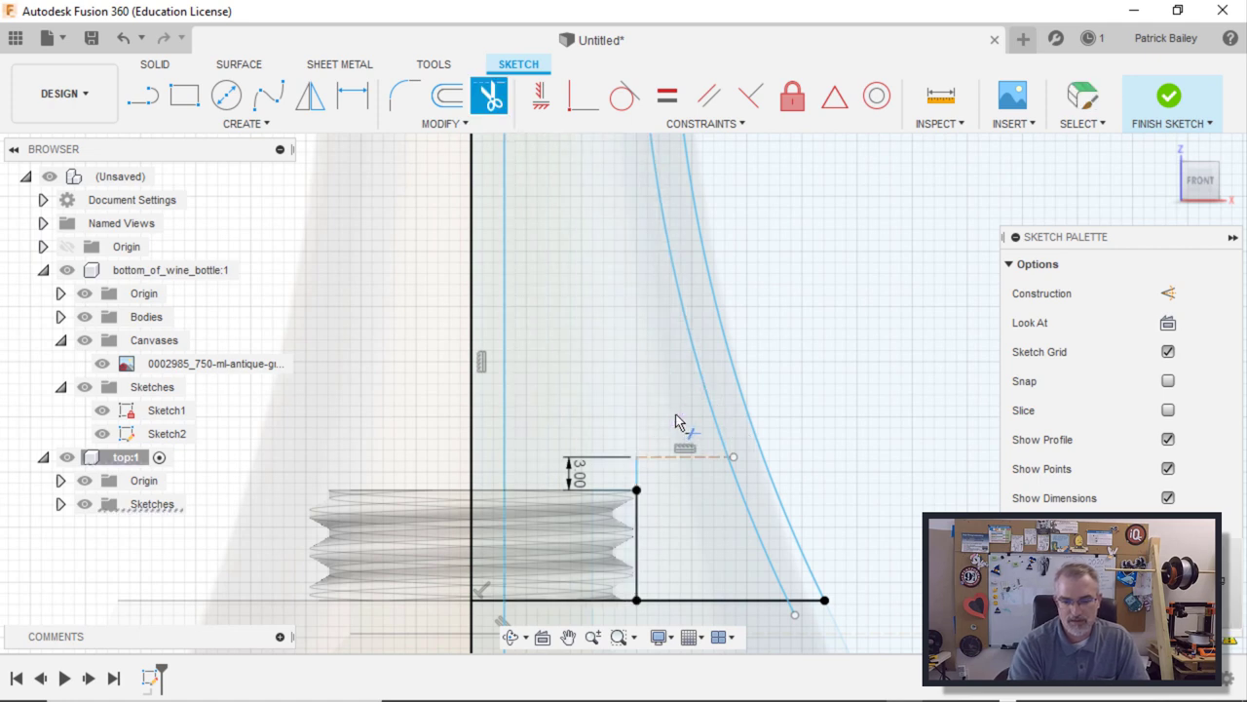
- Draw a horizontal line from the 3 mm line's upper end to the inner neck curve
scroll(637, 459, "up", 3)
key("l")
left_click(637, 456)
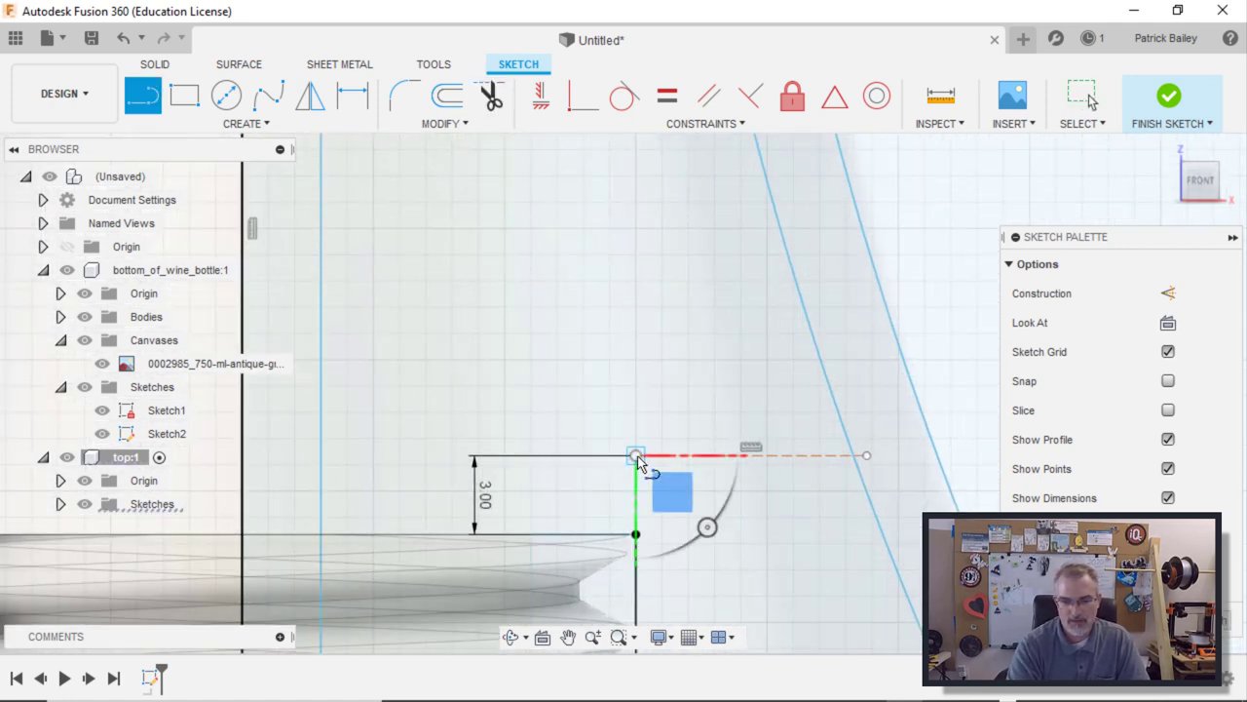
double_click(854, 456)
key("Escape")
scroll(856, 466, "down", 2)
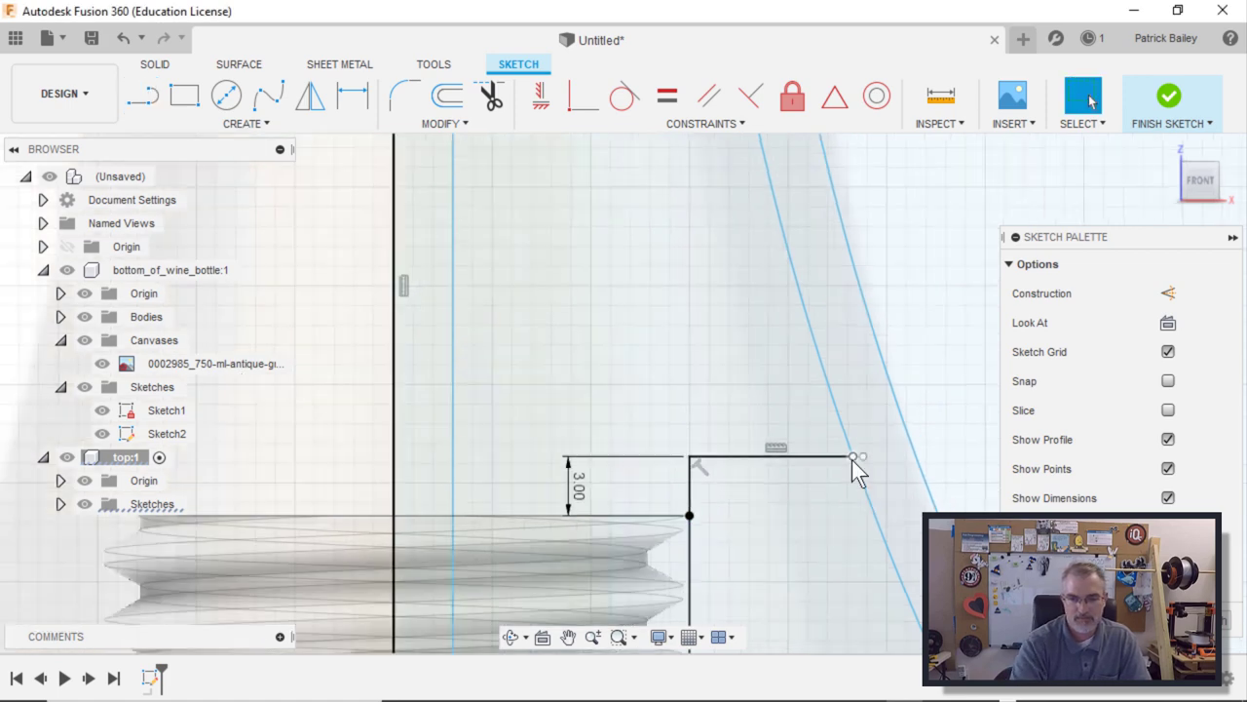
scroll(855, 466, "down", 3)
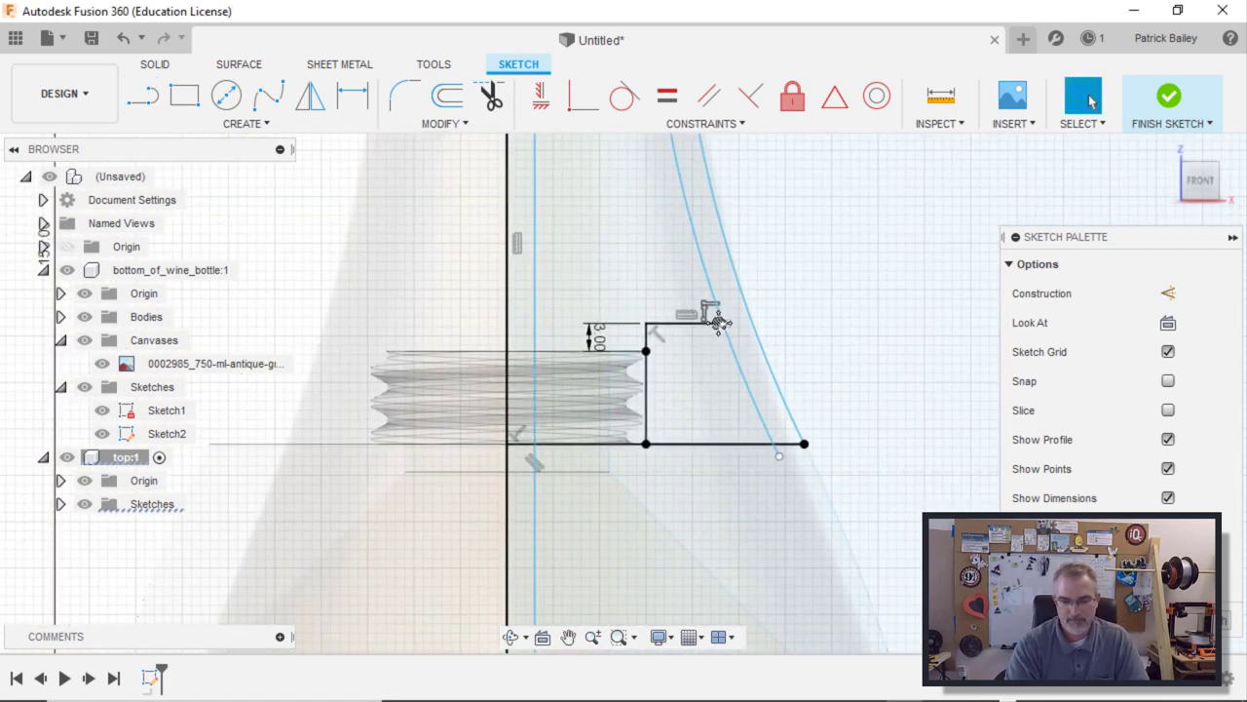
- Trim the inner neck curve below the horizontal line so the thread collar joins the wall profile
key("t")
left_click(742, 378)
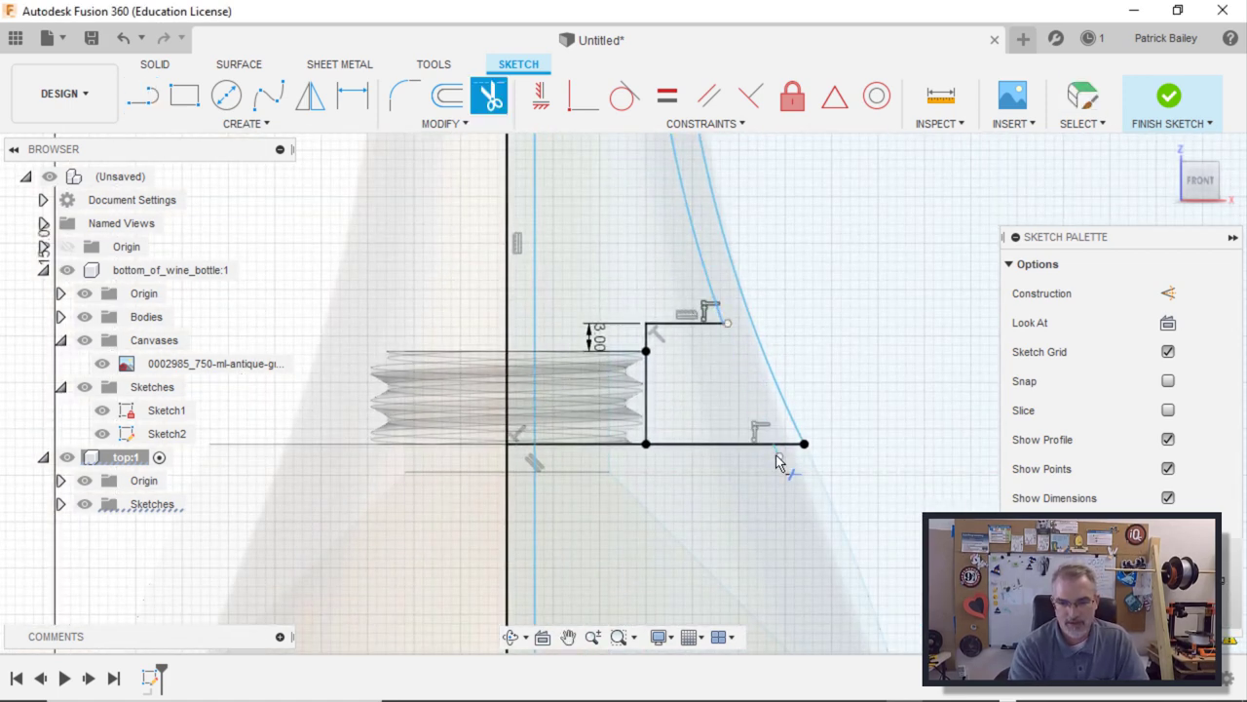
scroll(776, 459, "up", 2)
middle_click_drag(688, 398, 719, 452)
scroll(718, 451, "down", 1)
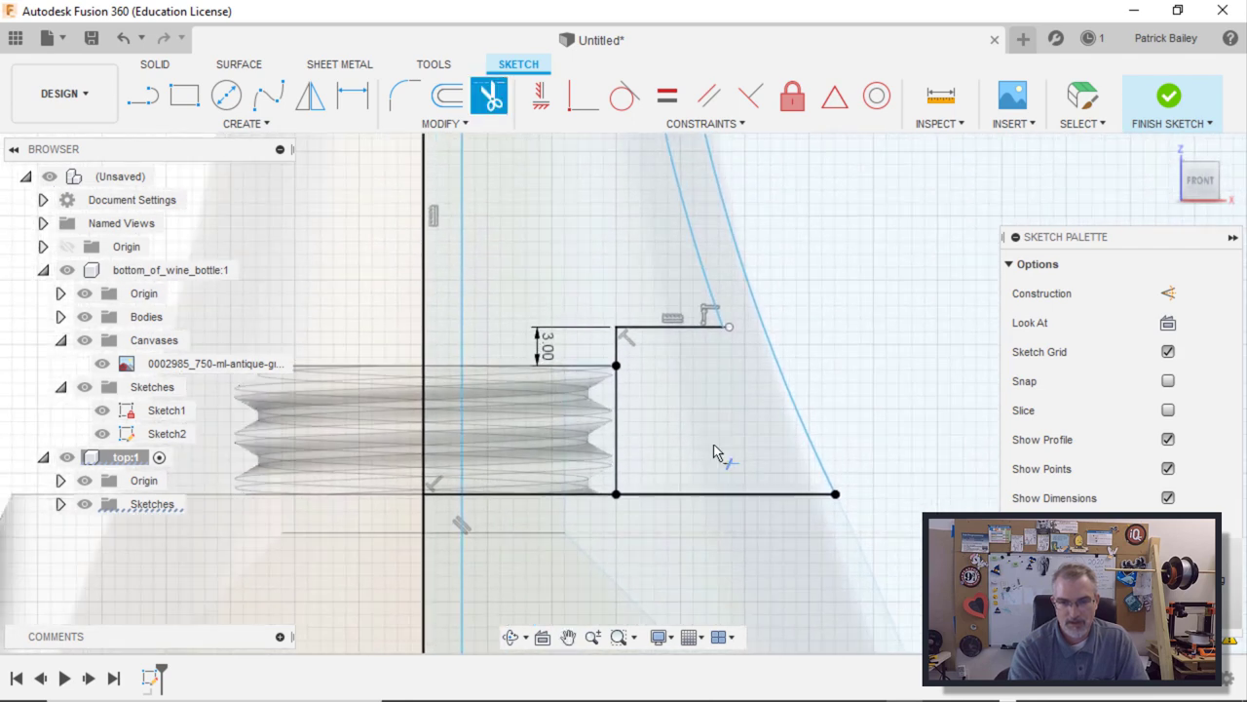
key("Escape")
scroll(709, 425, "down", 5)
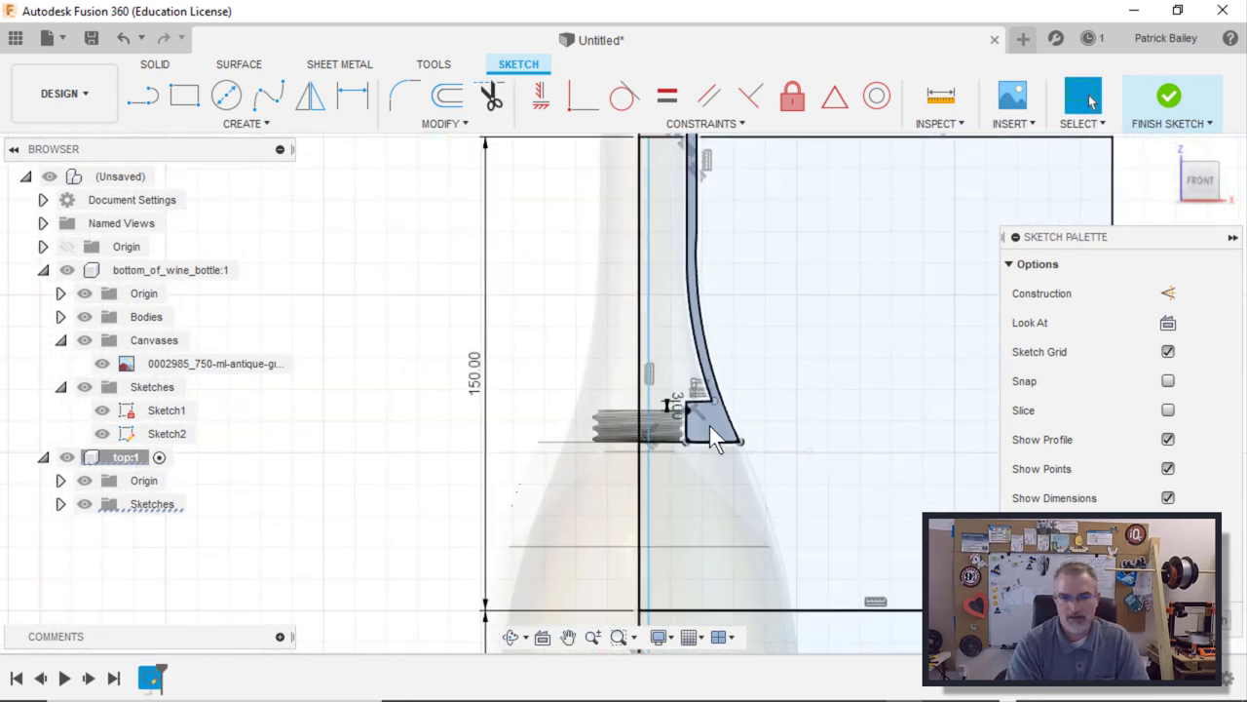
- Finish the sketch and revolve the neck wall profile 360 degrees about the center axis as a new body
left_click(1169, 95)
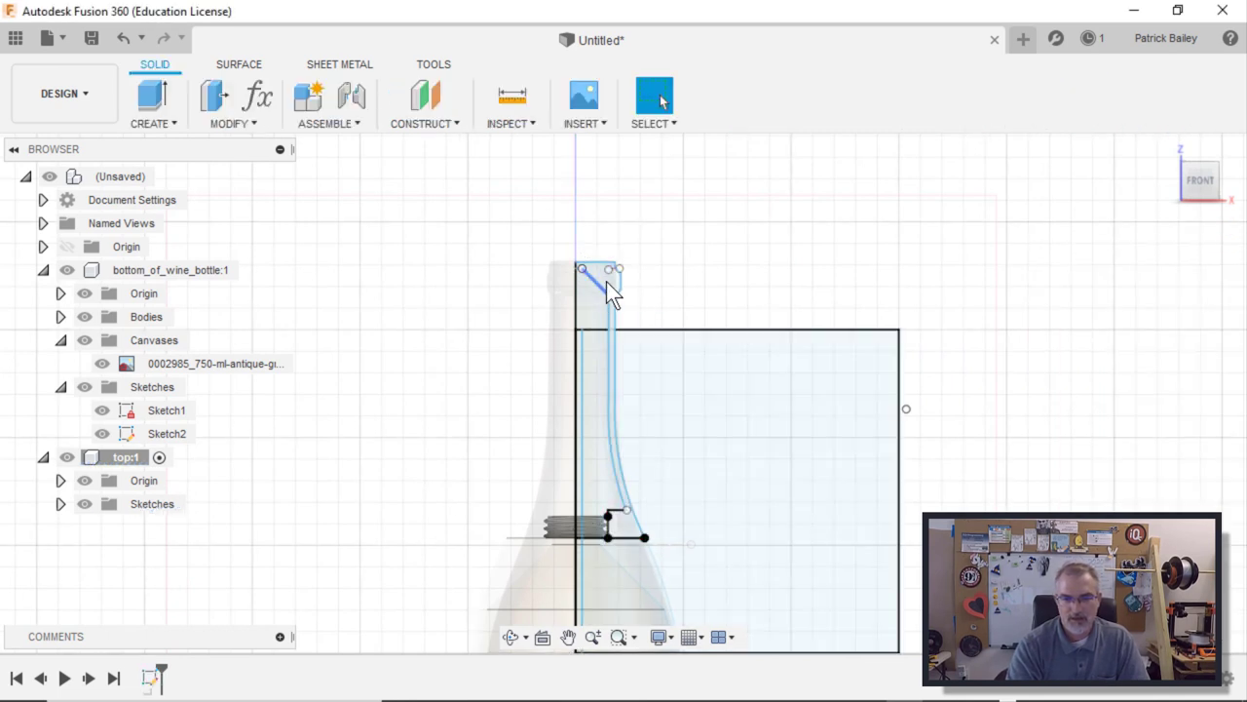
key("s")
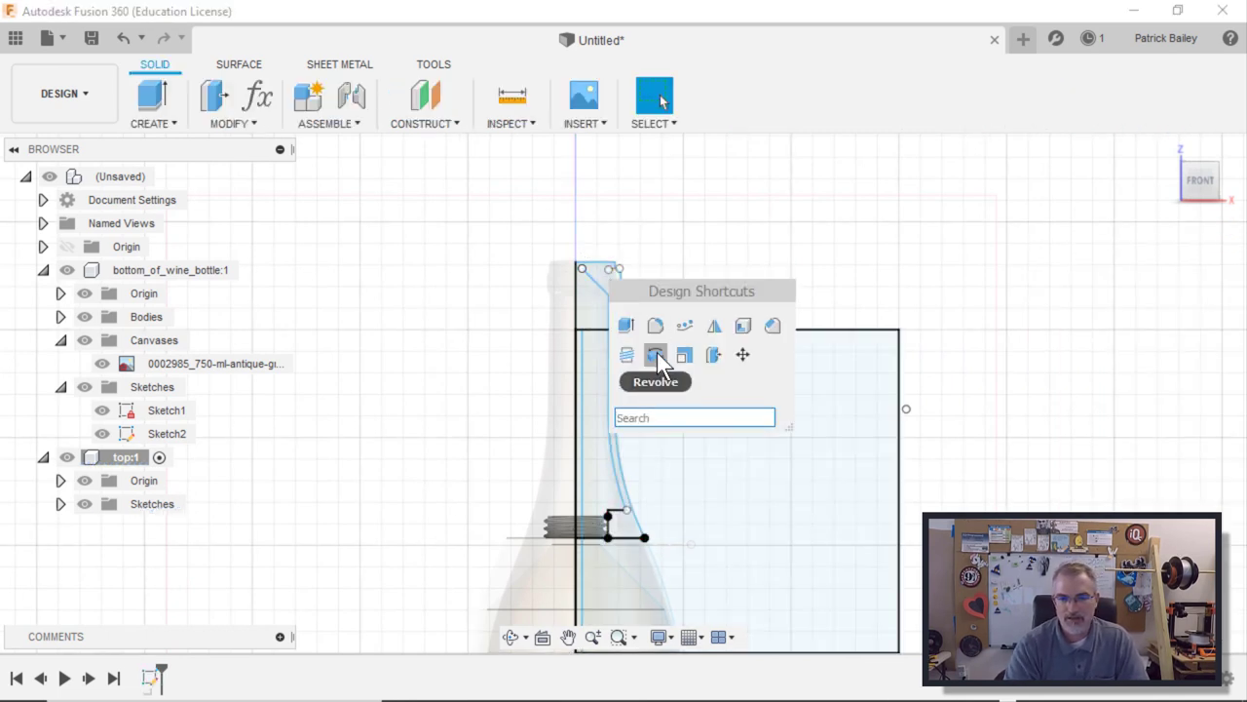
left_click(657, 352)
left_click(610, 281)
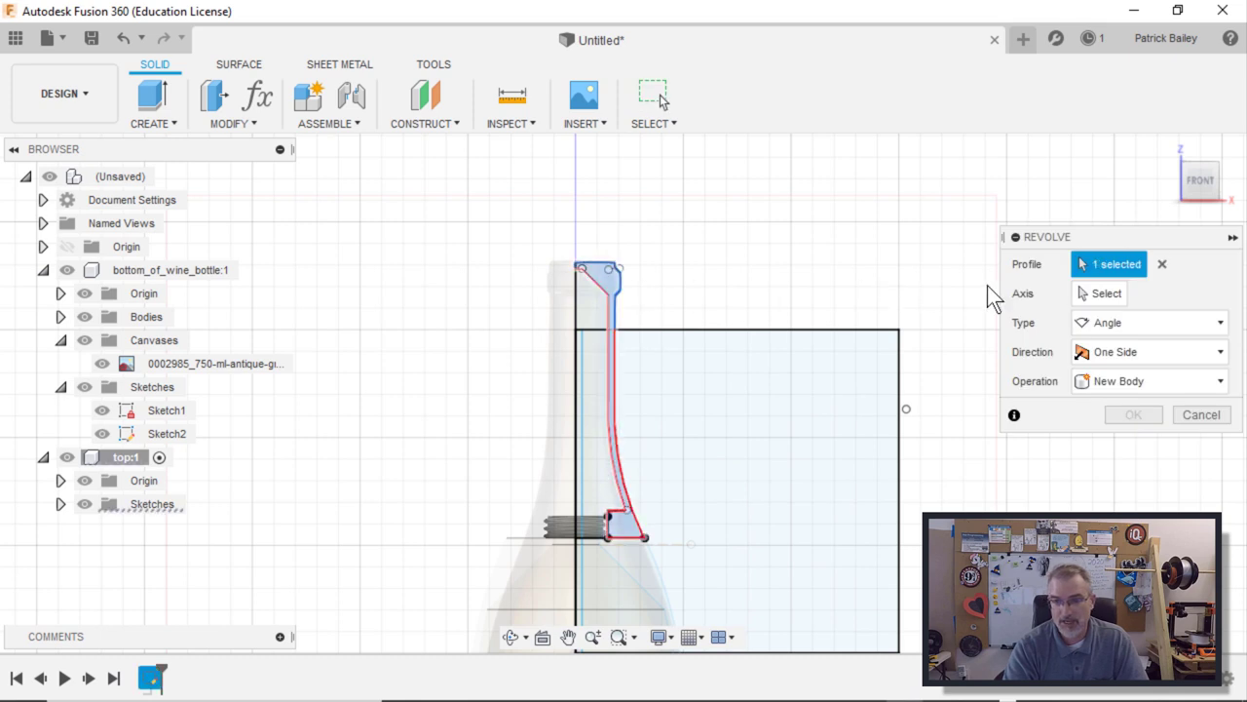
left_click(576, 310)
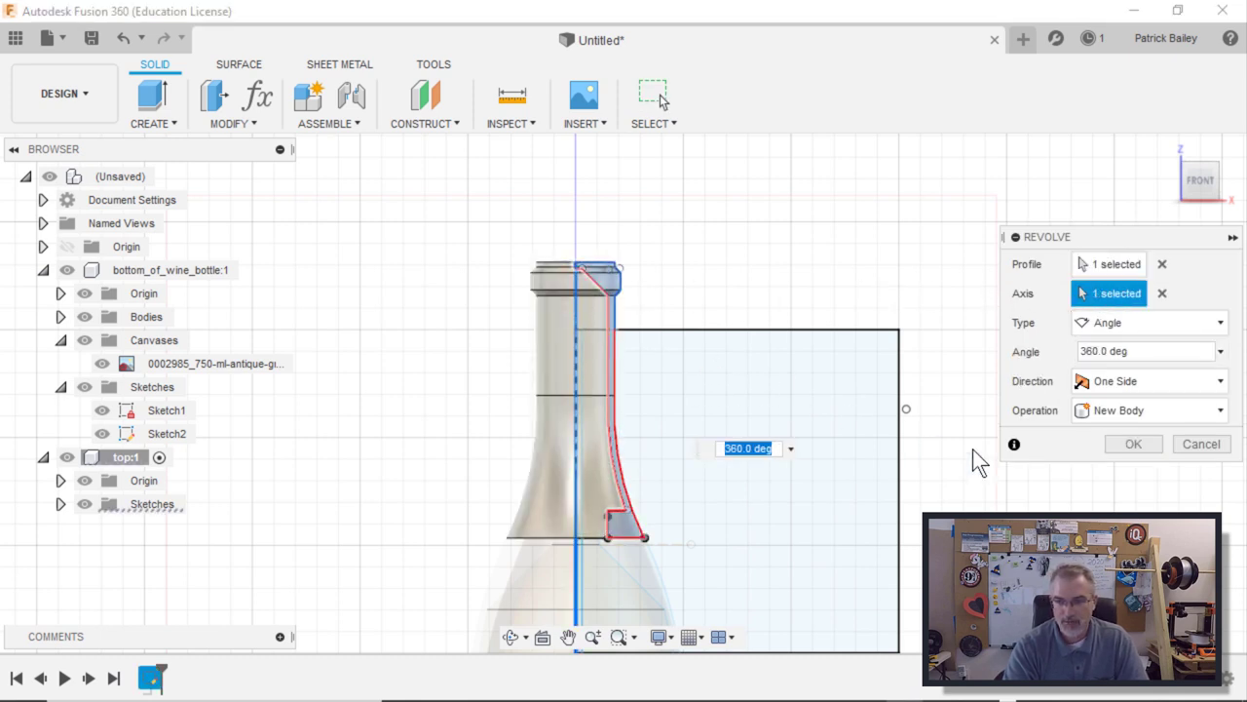
left_click(1134, 444)
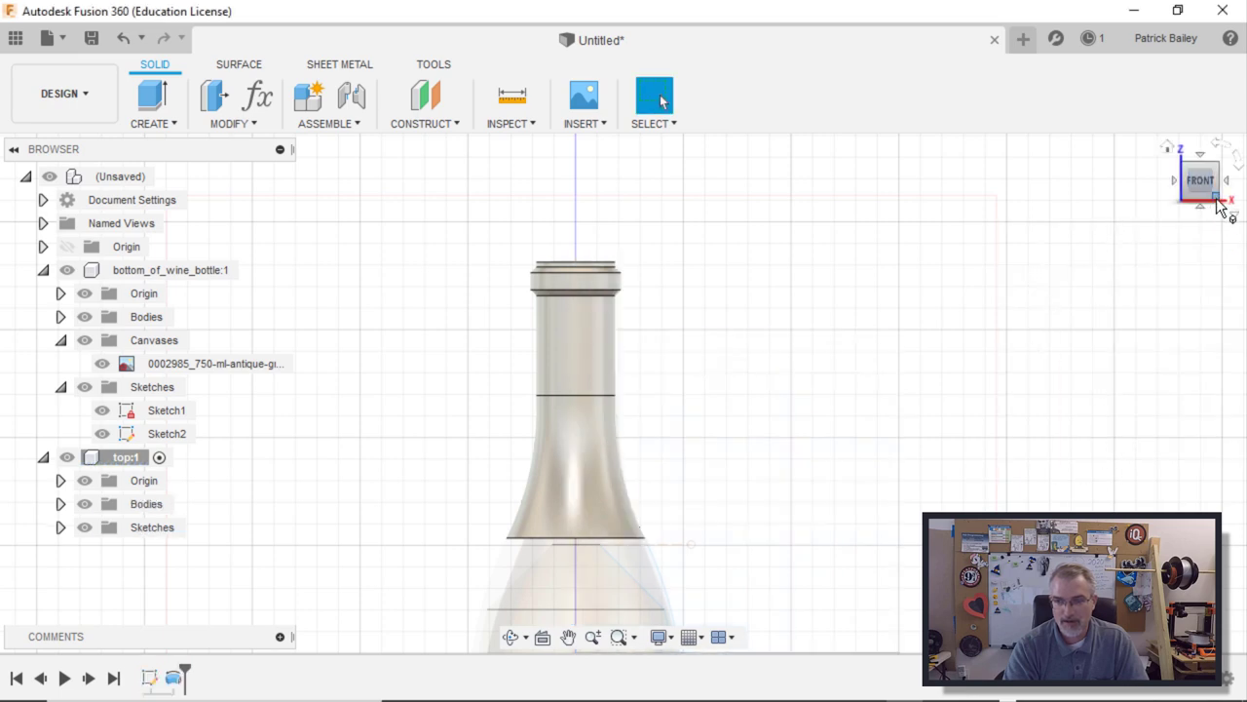
- Hide the bottom_of_wine_bottle component and the bottle canvas to expose the underside of the top
left_click(1218, 208)
middle_click_drag(711, 409, 656, 546, "shift")
scroll(692, 381, "up", 3)
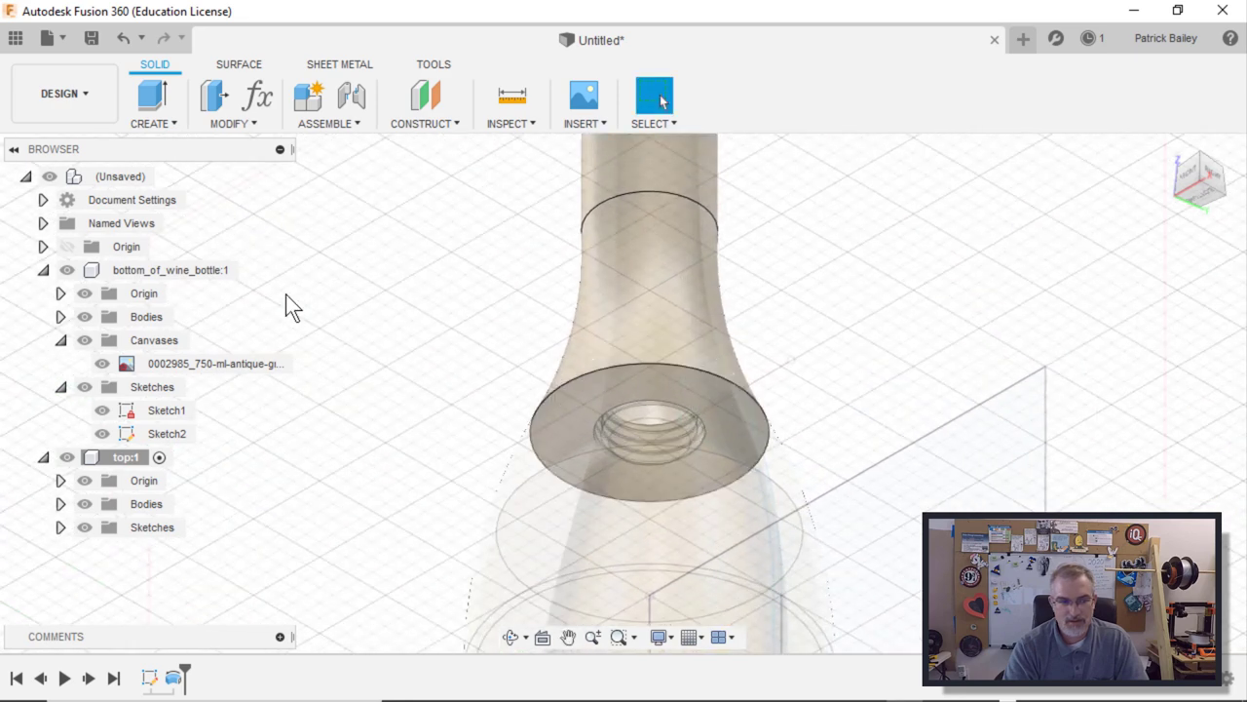
left_click(66, 270)
left_click(101, 363)
- Add a modeled, full-length M30x3.5 ISO Metric right-hand thread, class 6H, to the hole in the neck's underside
scroll(524, 446, "up", 4)
middle_click_drag(524, 445, 437, 345)
key("s")
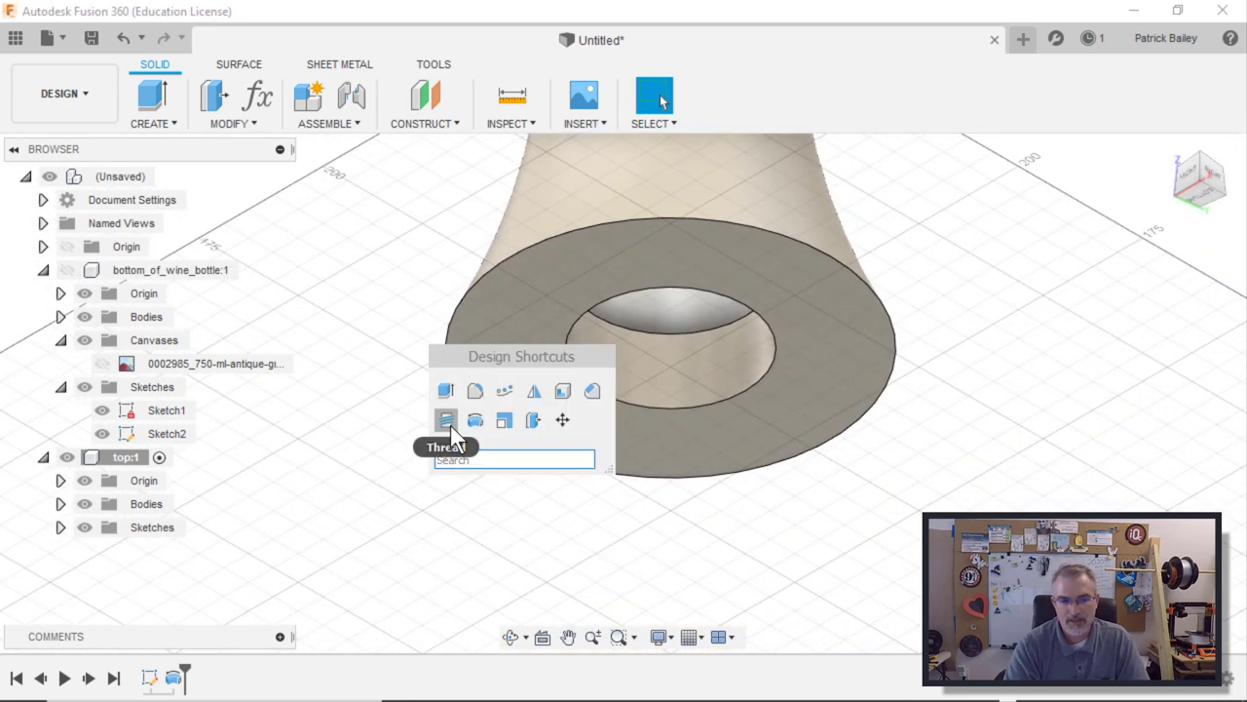
left_click(447, 422)
left_click(720, 379)
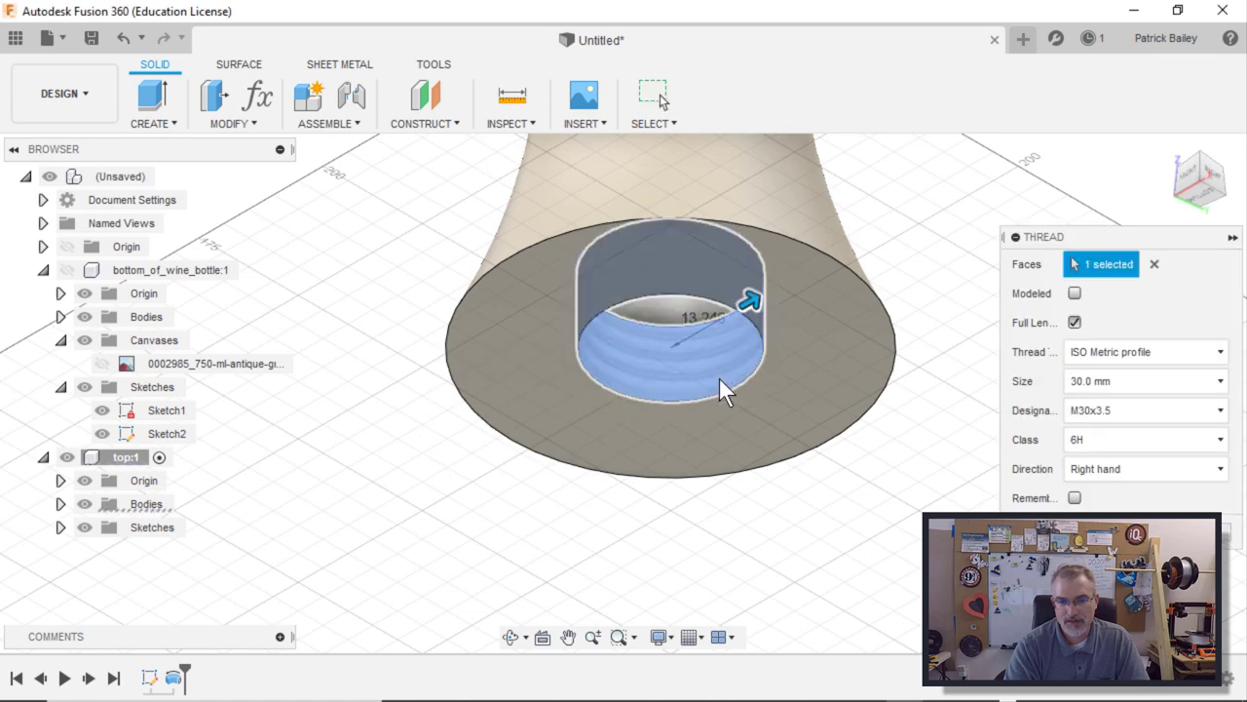
left_click(1076, 294)
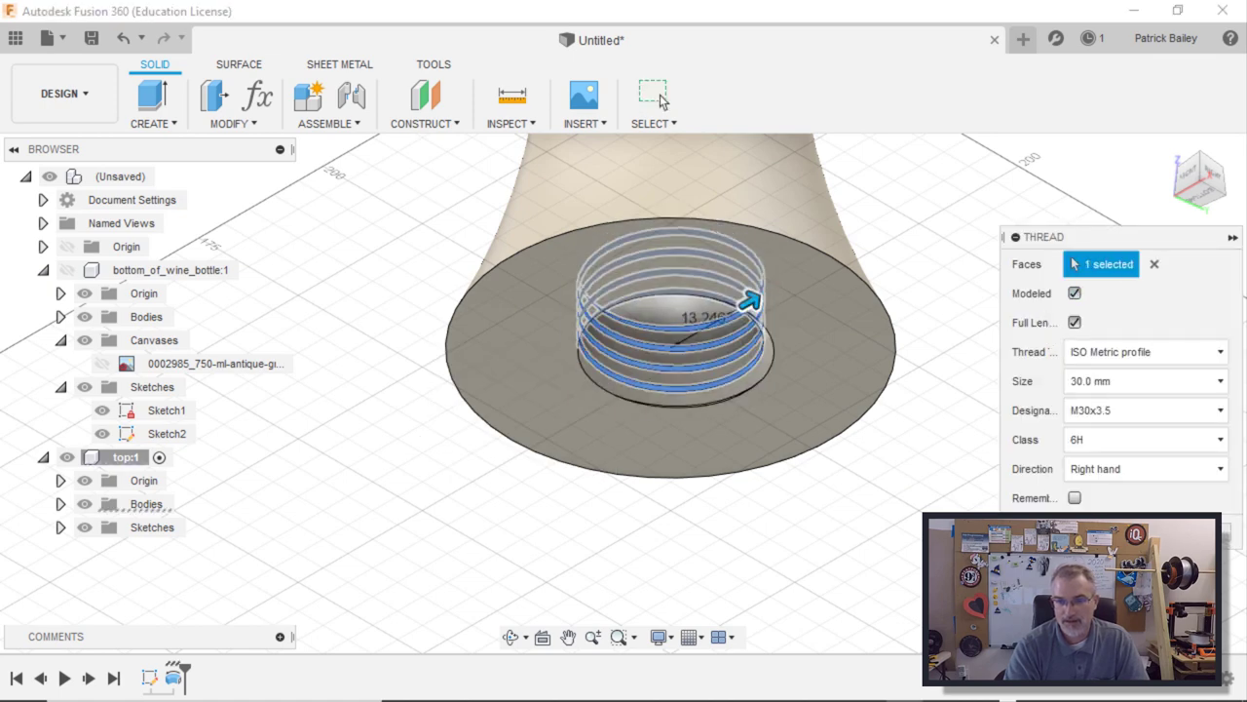
key("Return")
- Offset the internal thread's crest face by -0.50 mm for clearance
scroll(538, 352, "up", 5)
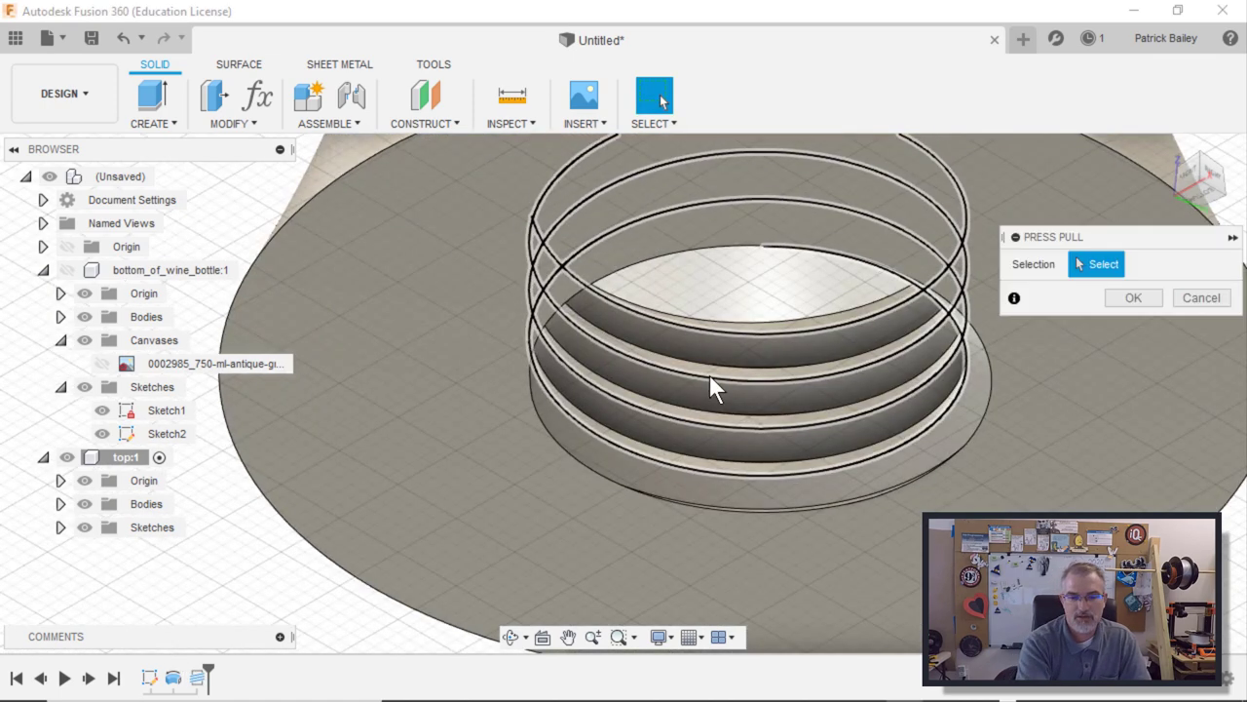
scroll(765, 467, "up", 4)
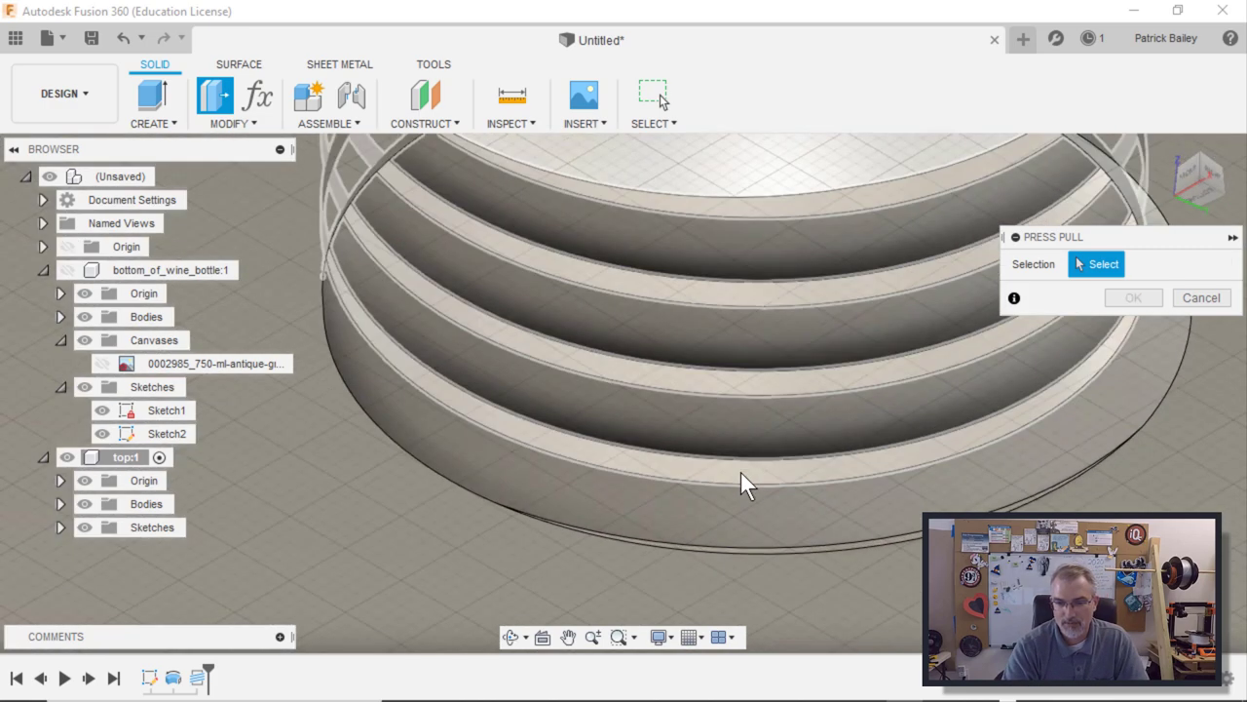
left_click(742, 474)
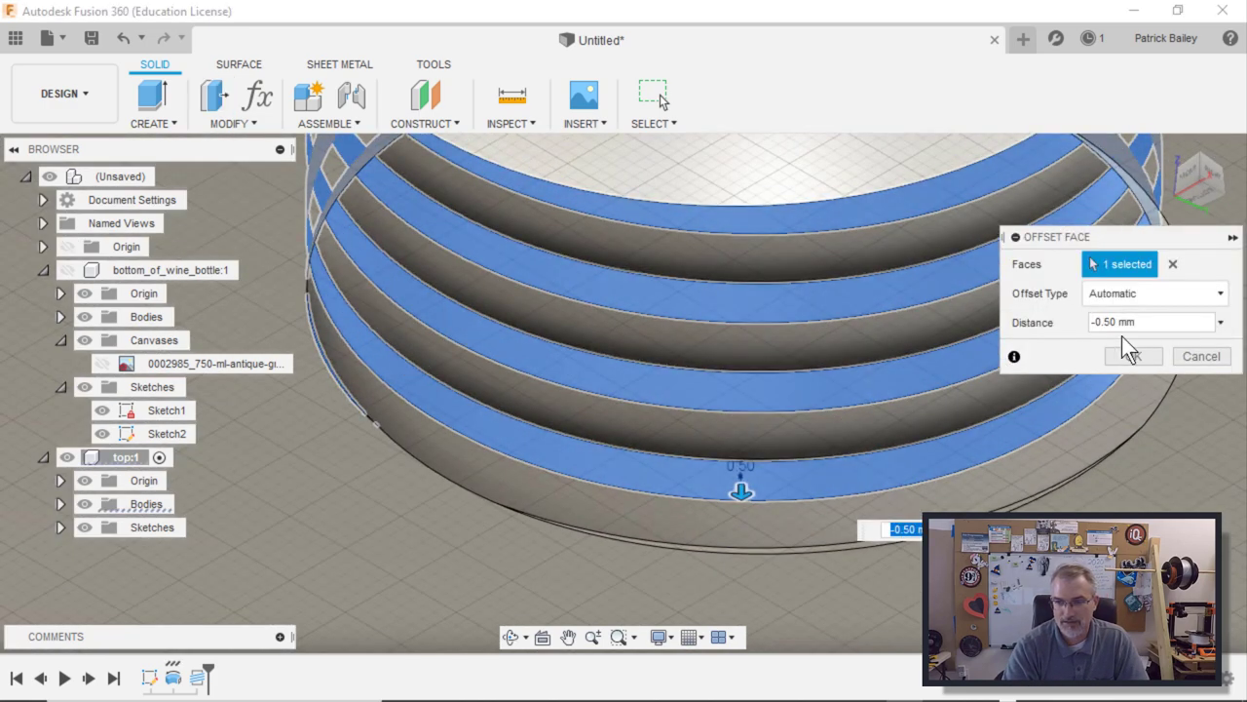
key("Escape")
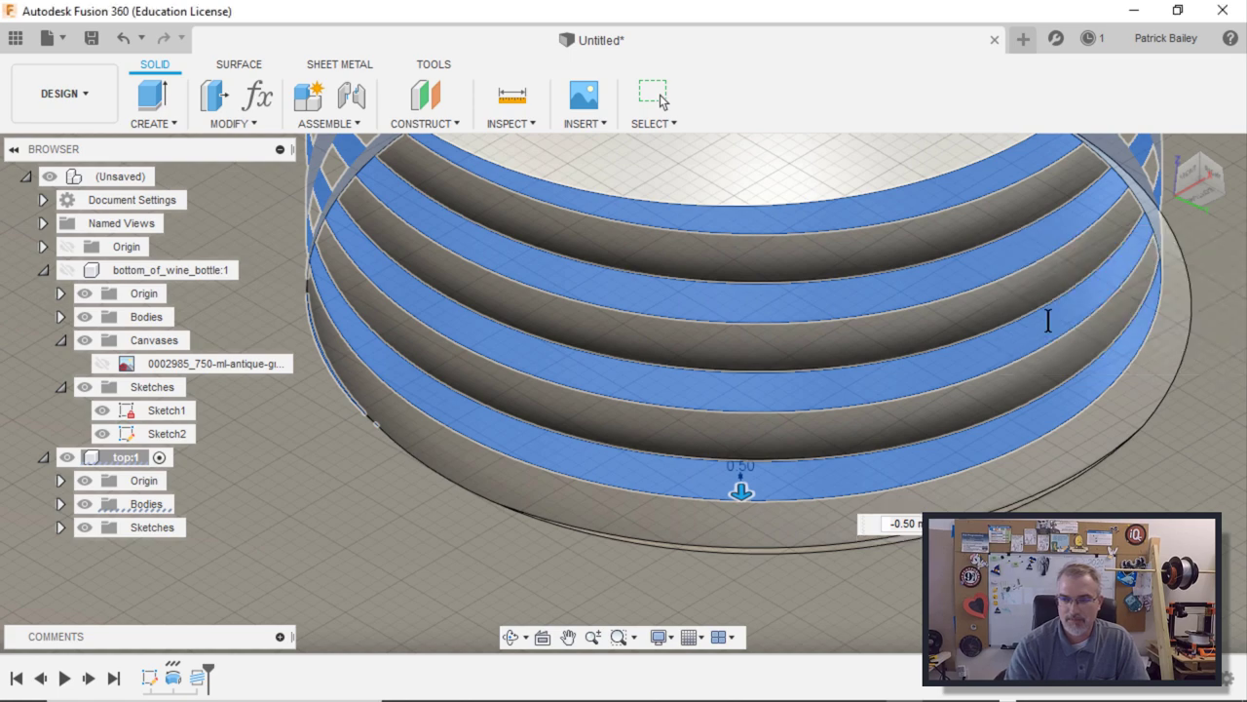
scroll(1167, 312, "down", 5)
- Show the bottom_of_wine_bottle component and the bottle canvas again alongside the finished top
left_click(1169, 146)
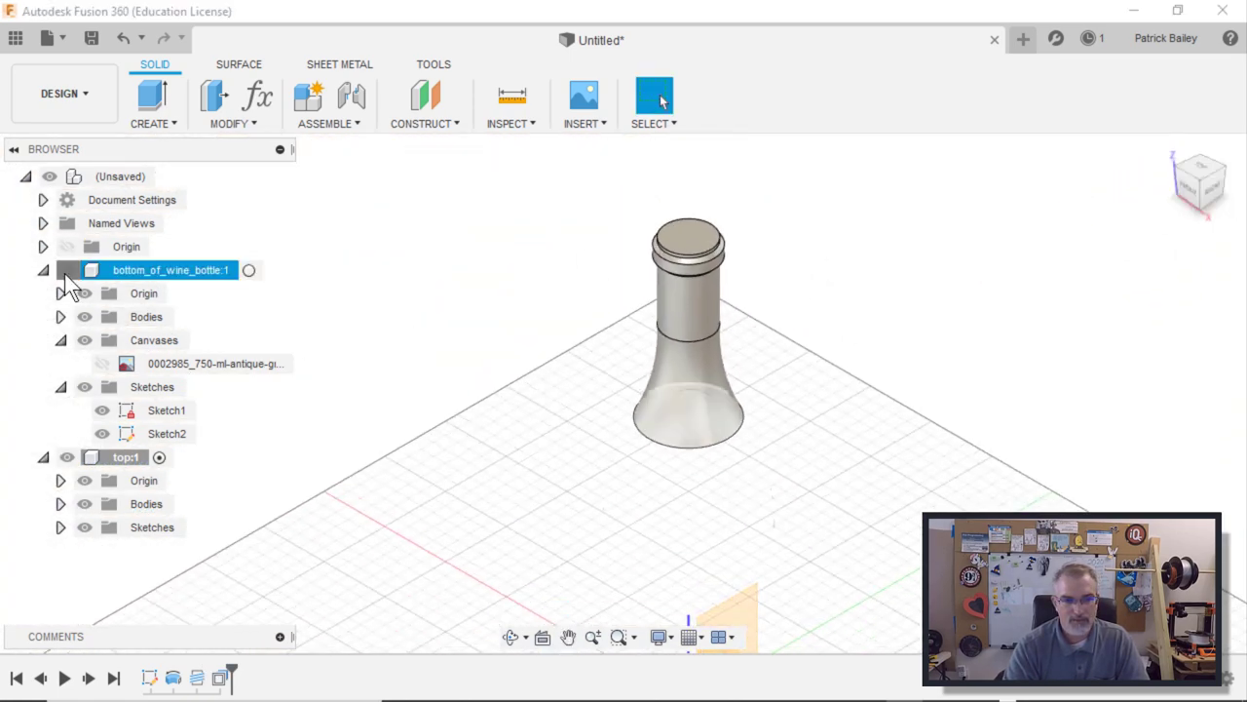
left_click(65, 270)
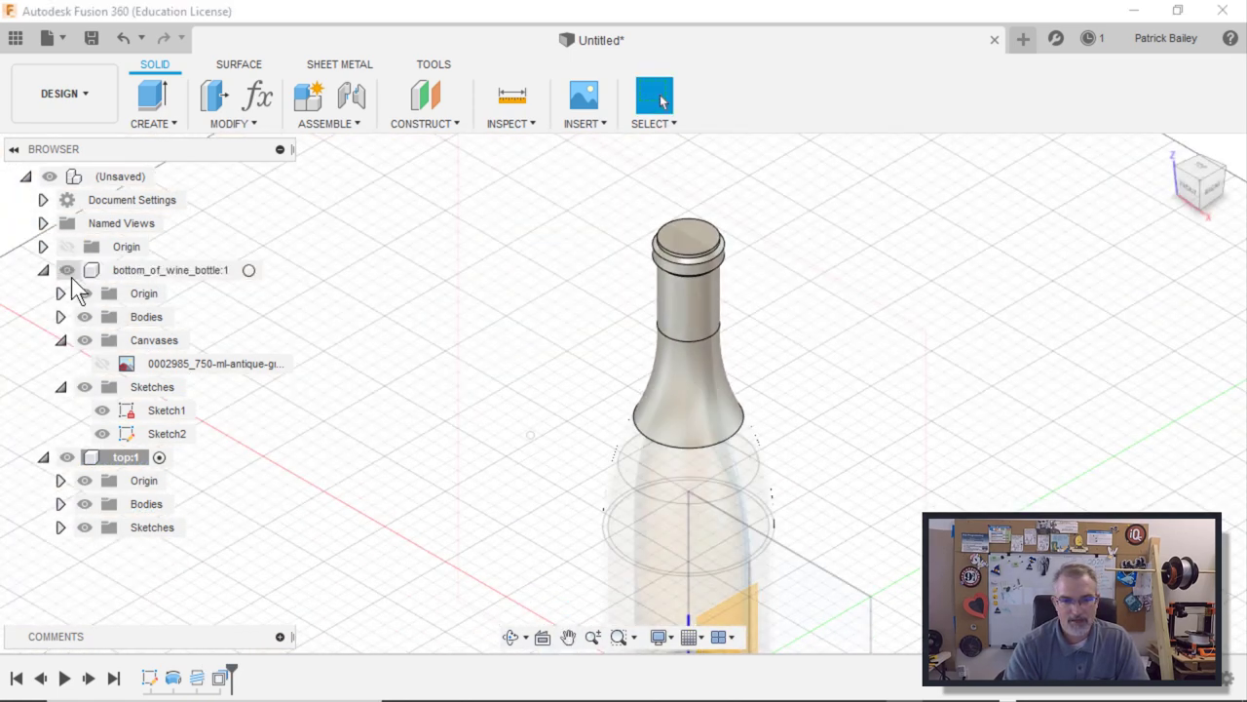
left_click(1189, 195)
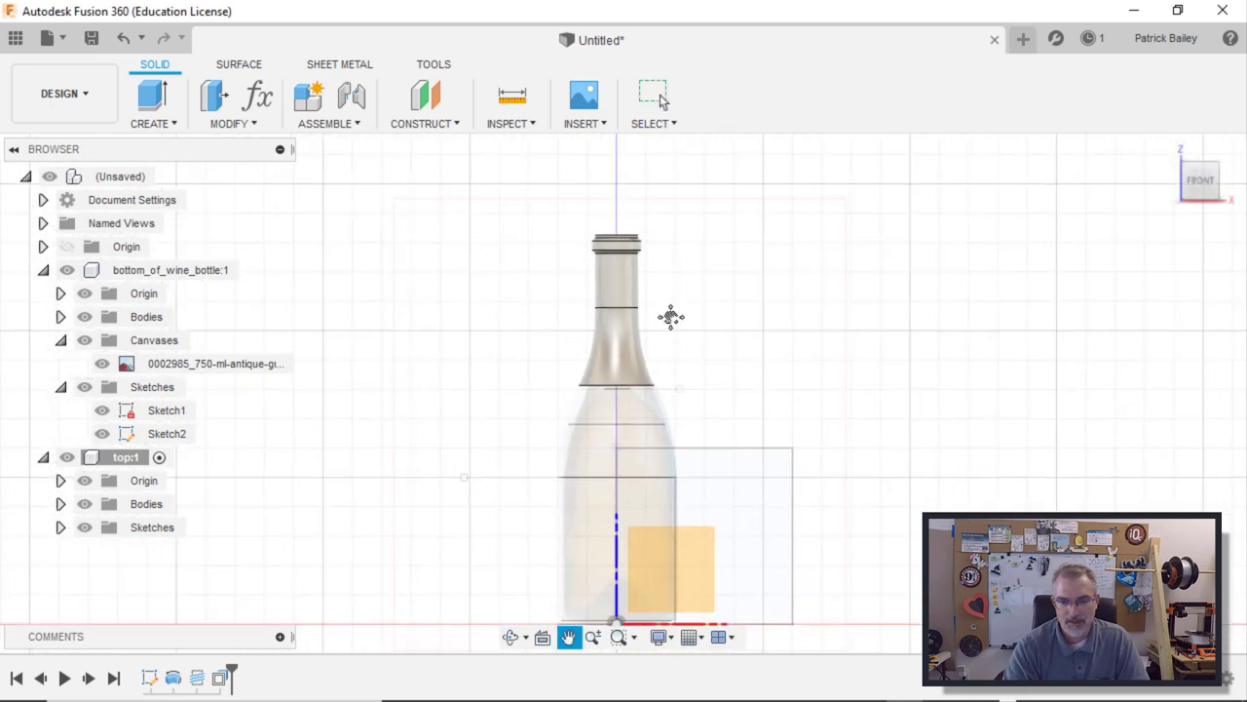
middle_click_drag(616, 283, 647, 327)
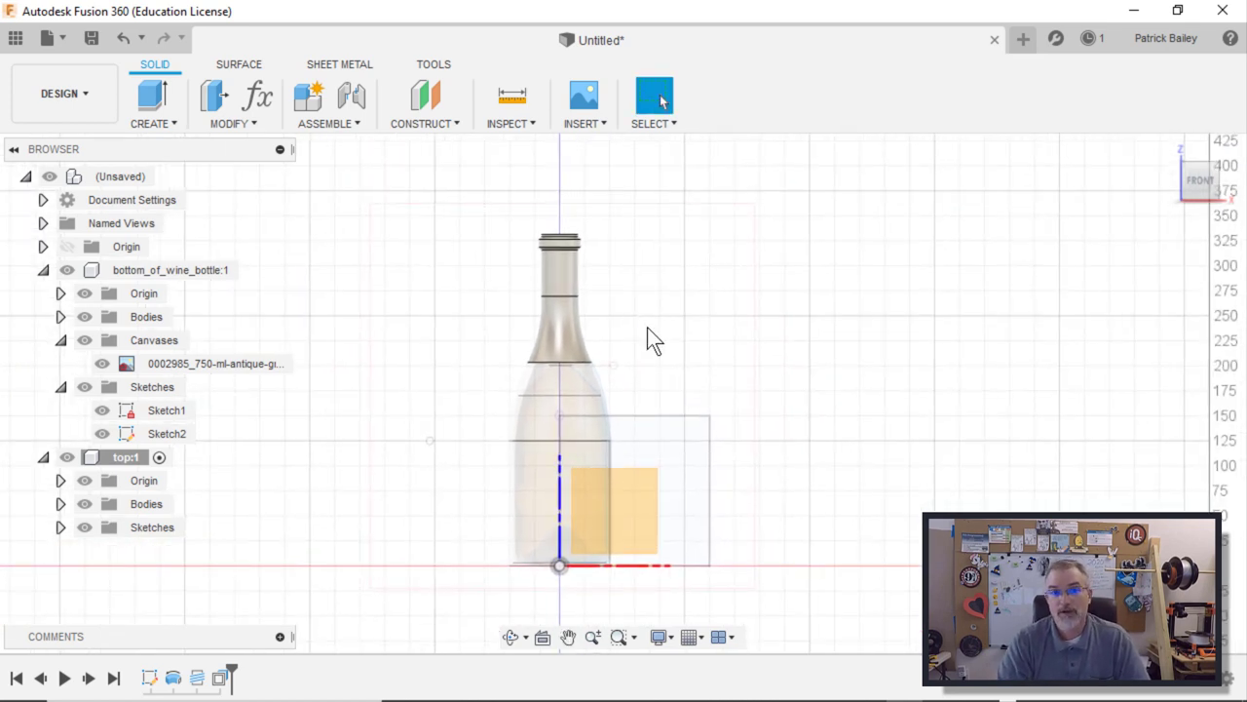